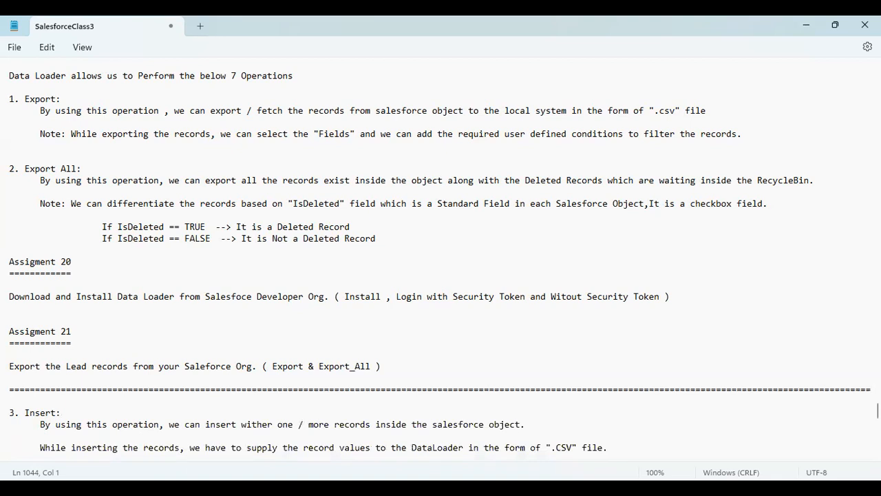
- Scroll the notes down through the Insert, Update and Upsert sections to the Delete heading, then leave Notepad
{"action": "key", "text": "Down"}
{"action": "key", "text": "Down"}
{"action": "key", "text": "Down"}
{"action": "key", "text": "Down"}
{"action": "key", "text": "Down"}
{"action": "key", "text": "Down"}
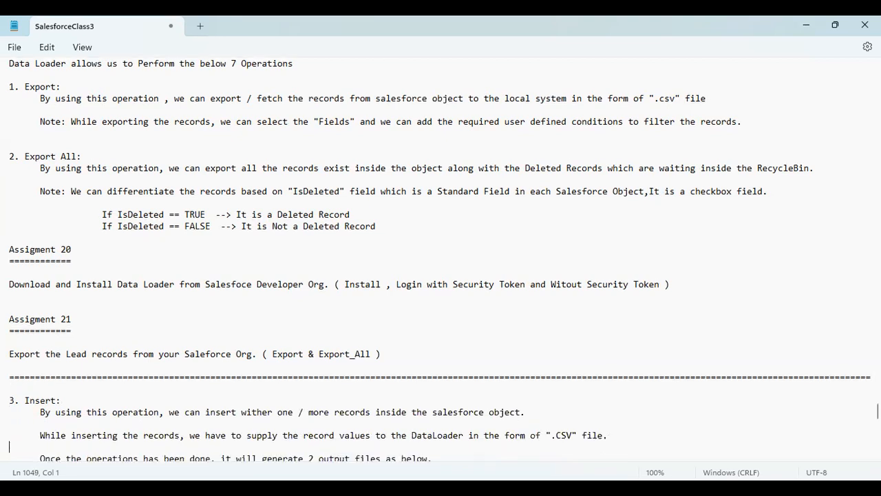
{"action": "key", "text": "Down"}
{"action": "key", "text": "Down"}
{"action": "key", "text": "Down"}
{"action": "key", "text": "Down"}
{"action": "key", "text": "Down"}
{"action": "key", "text": "Down"}
{"action": "key", "text": "Down"}
{"action": "key", "text": "Down"}
{"action": "key", "text": "Down"}
{"action": "key", "text": "Down"}
{"action": "key", "text": "Down"}
{"action": "key", "text": "Down"}
{"action": "key", "text": "Down"}
{"action": "key", "text": "Down"}
{"action": "key", "text": "Down"}
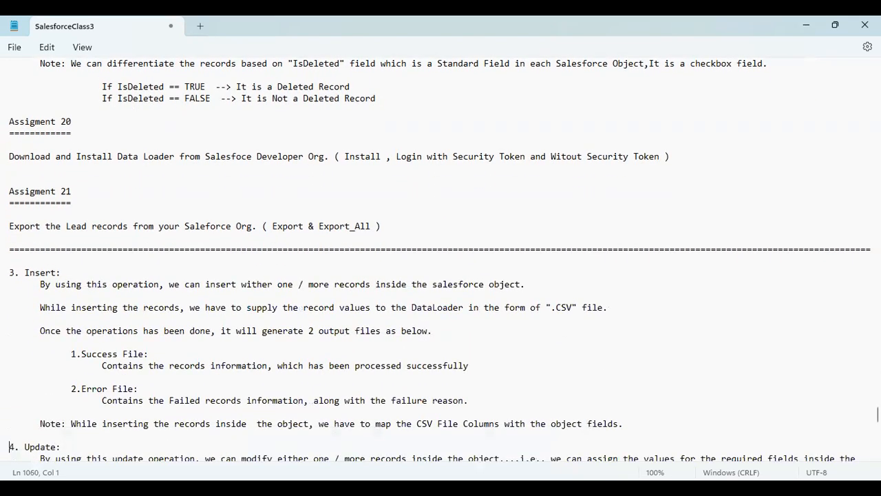
{"action": "key", "text": "Down"}
{"action": "key", "text": "Down"}
{"action": "key", "text": "Down"}
{"action": "key", "text": "Down"}
{"action": "key", "text": "Down"}
{"action": "key", "text": "Down"}
{"action": "key", "text": "Down"}
{"action": "key", "text": "Down"}
{"action": "key", "text": "Down"}
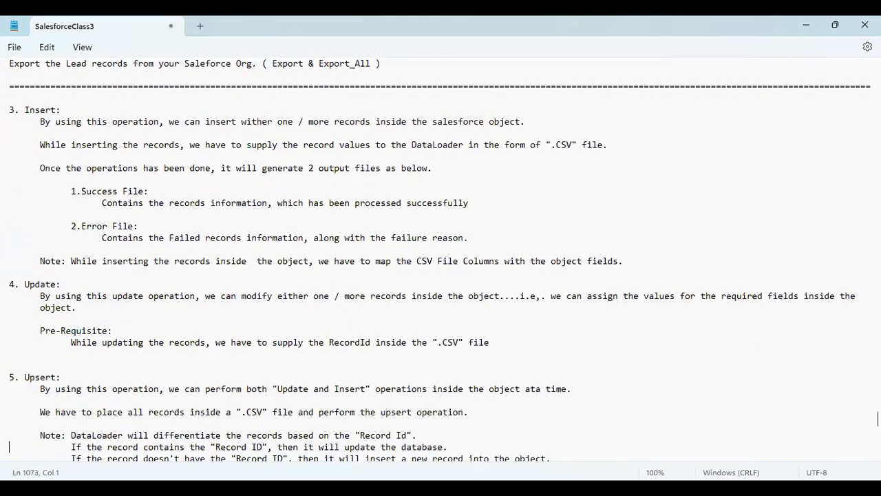
{"action": "key", "text": "Down"}
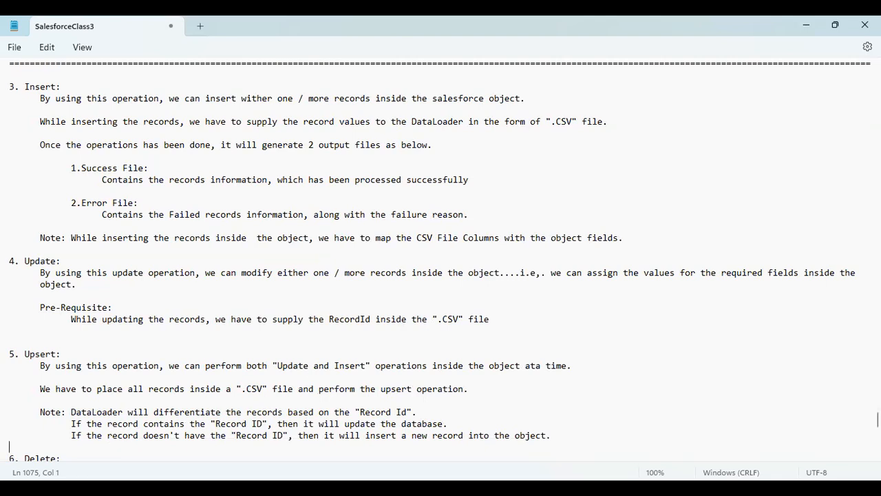
{"action": "key", "text": "alt+Tab"}
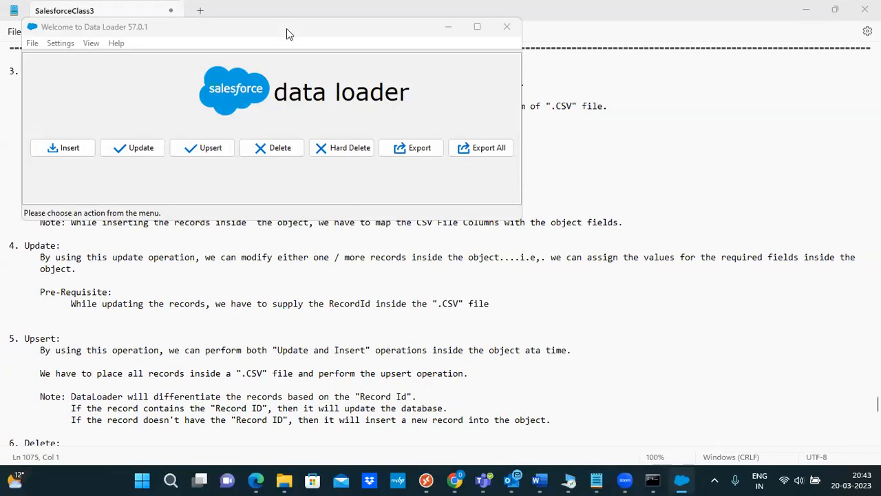
{"action": "left_click_drag", "start_coordinate": [287, 29], "coordinate": [491, 58]}
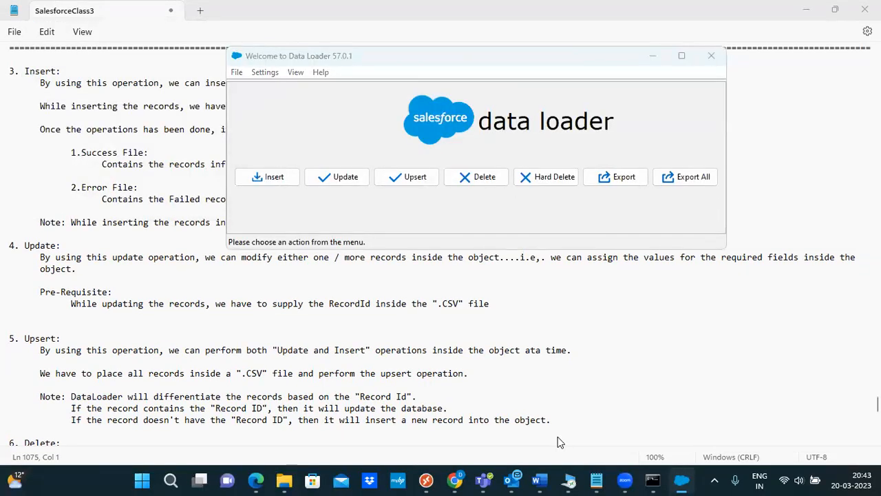
{"action": "left_click", "coordinate": [406, 63]}
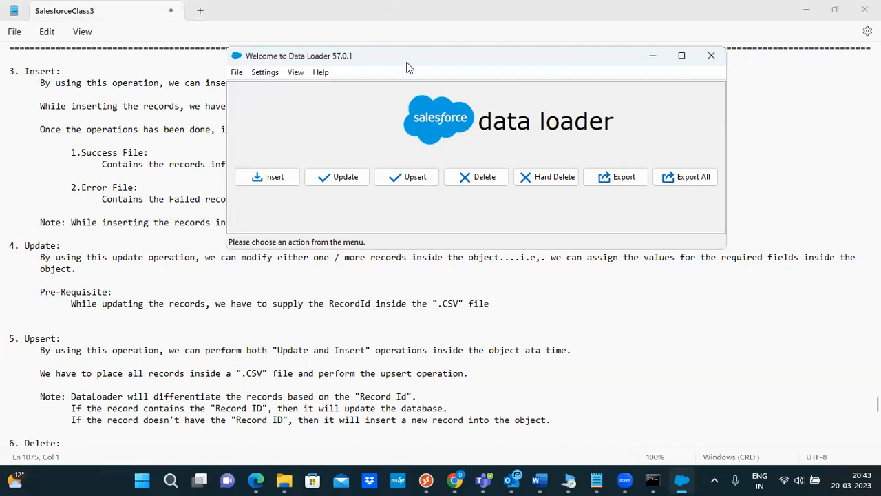
{"action": "left_click_drag", "start_coordinate": [406, 63], "coordinate": [348, 148]}
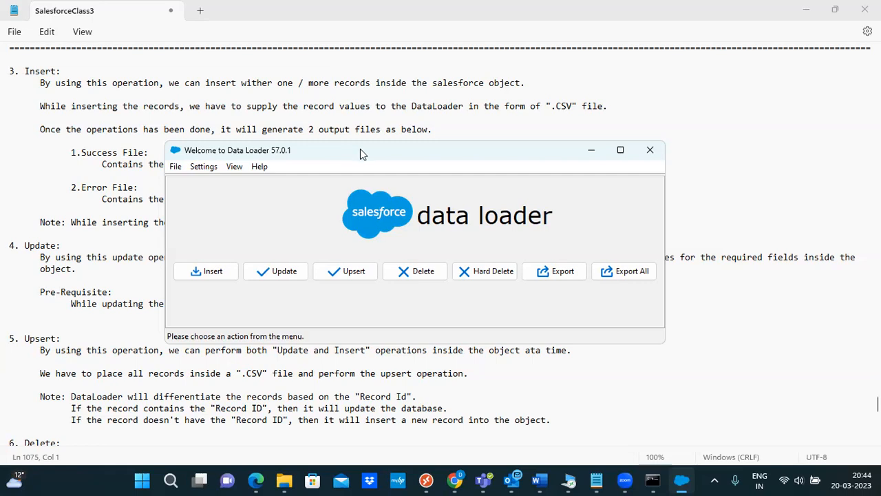
{"action": "left_click_drag", "start_coordinate": [360, 149], "coordinate": [329, 124]}
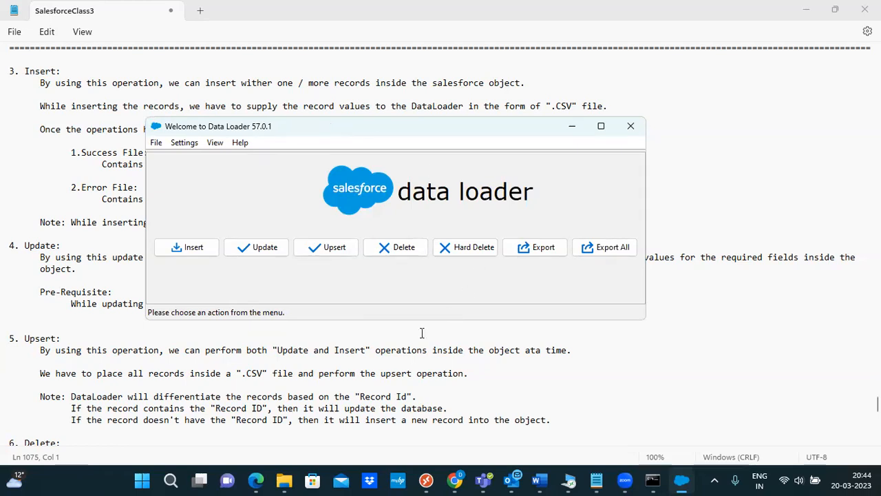
- Open the DataMgmt folder inside SFClass in File Explorer
{"action": "left_click", "coordinate": [283, 480]}
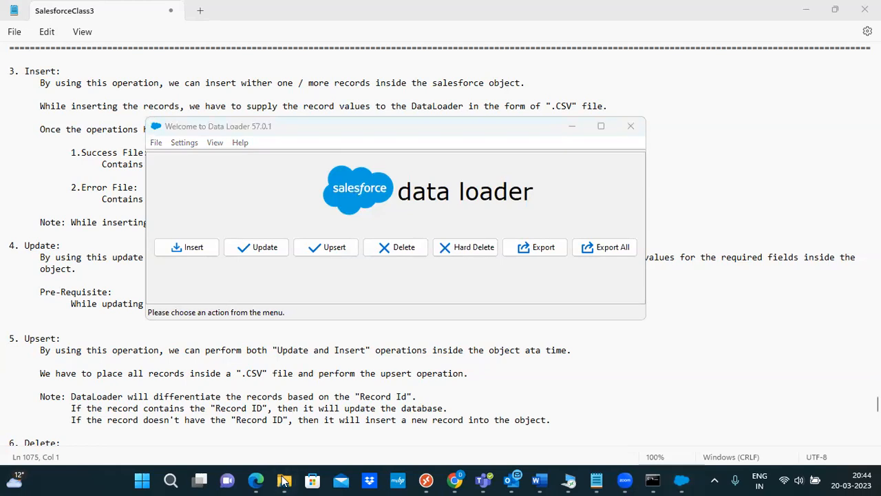
{"action": "left_click", "coordinate": [283, 481]}
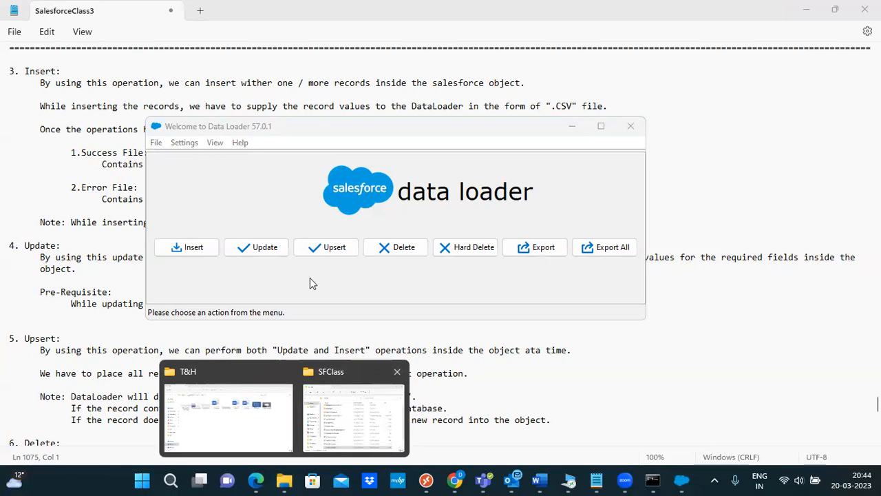
{"action": "left_click", "coordinate": [353, 413]}
{"action": "double_click", "coordinate": [329, 196]}
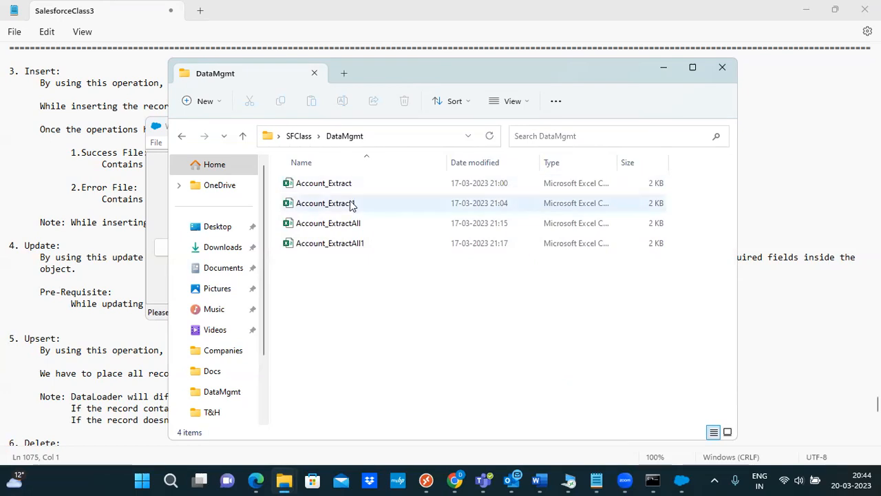
- Copy Account_ExtractAll1 and paste a duplicate into the DataMgmt folder
{"action": "right_click", "coordinate": [352, 205]}
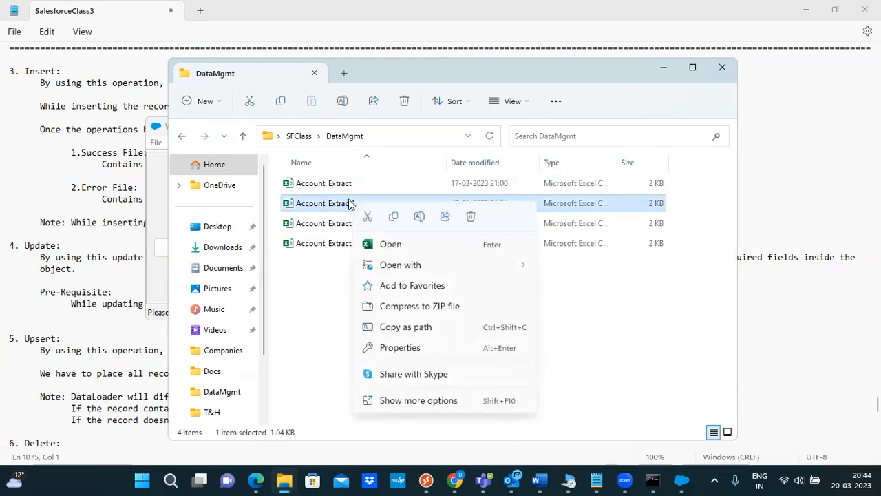
{"action": "left_click", "coordinate": [316, 227]}
{"action": "left_click", "coordinate": [322, 245]}
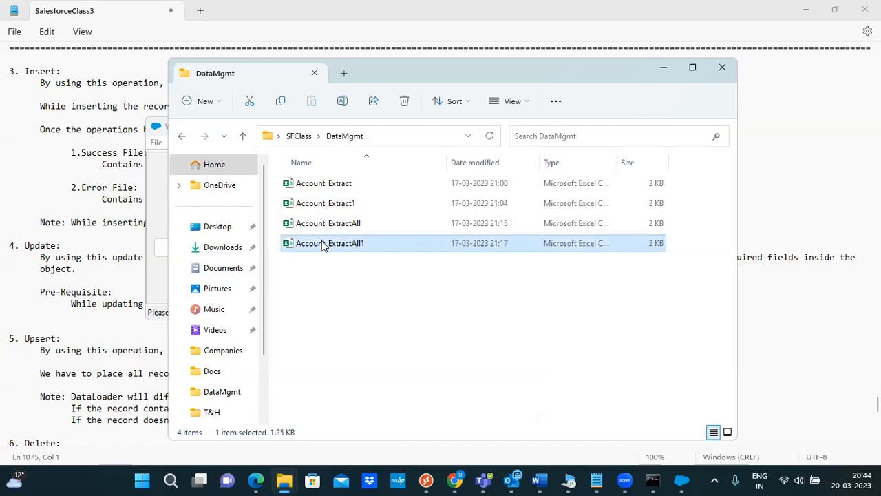
{"action": "right_click", "coordinate": [322, 246]}
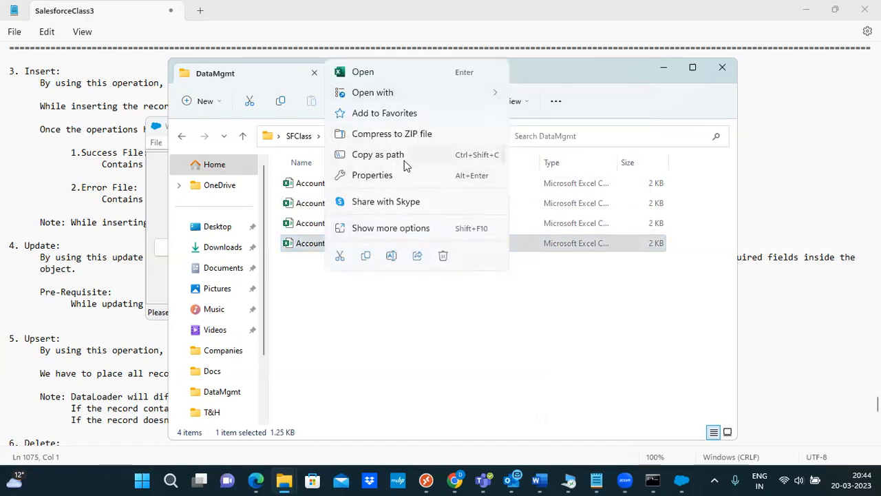
{"action": "left_click", "coordinate": [365, 255]}
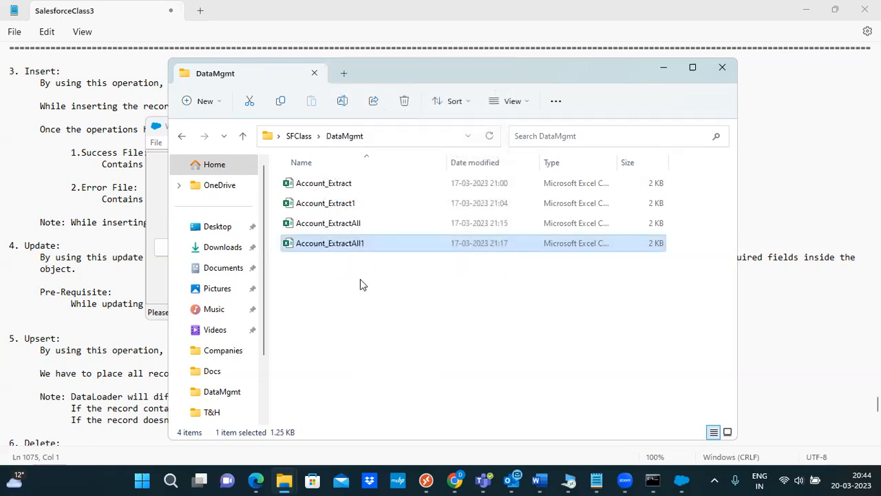
{"action": "right_click", "coordinate": [360, 279]}
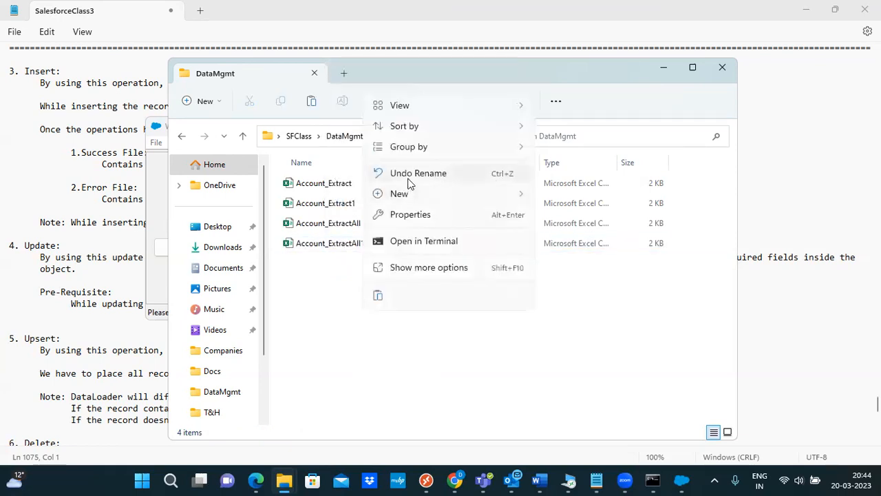
{"action": "left_click", "coordinate": [438, 268]}
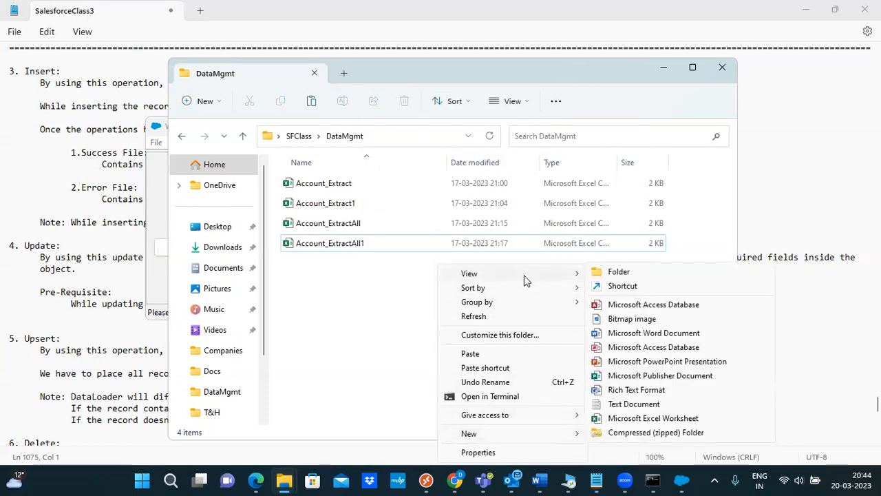
{"action": "left_click", "coordinate": [487, 355]}
- Rename the copied file to Account_Insert
{"action": "right_click", "coordinate": [370, 245]}
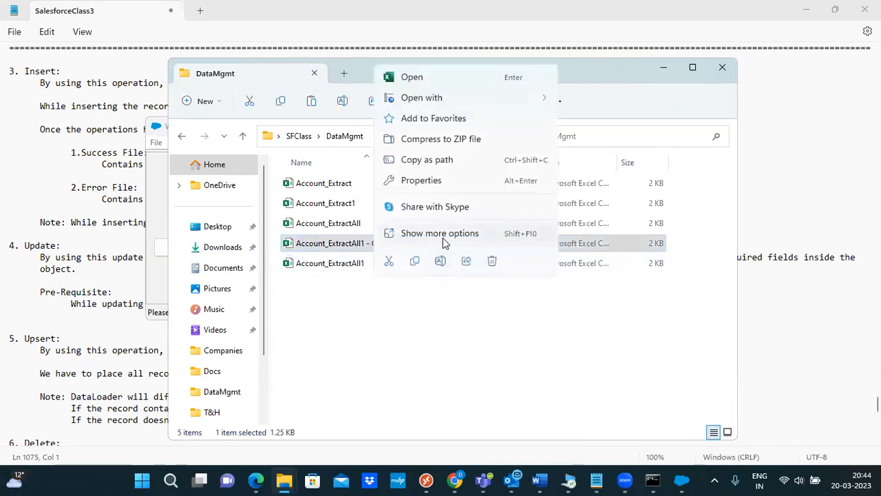
{"action": "left_click", "coordinate": [442, 237]}
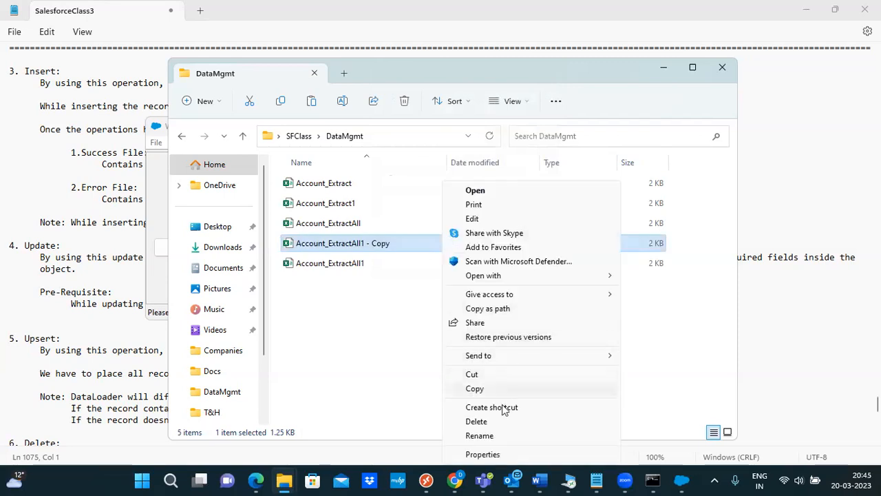
{"action": "left_click", "coordinate": [480, 435]}
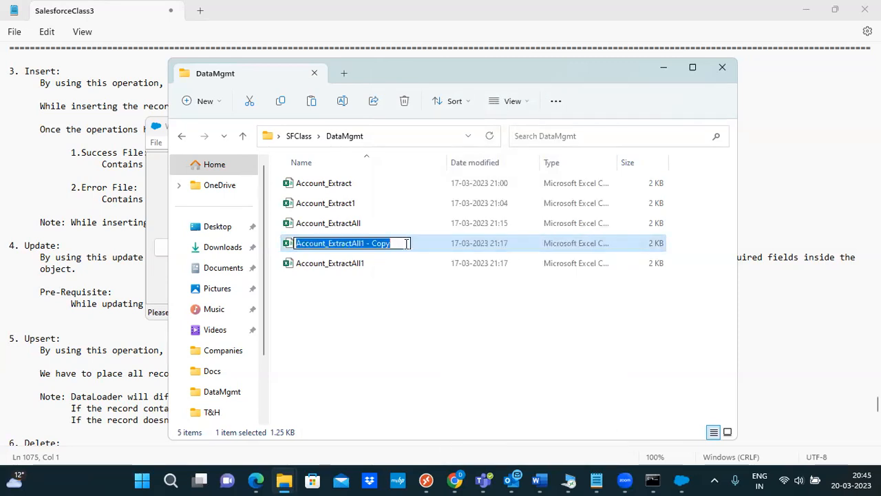
{"action": "type", "text": "Account_Inser"}
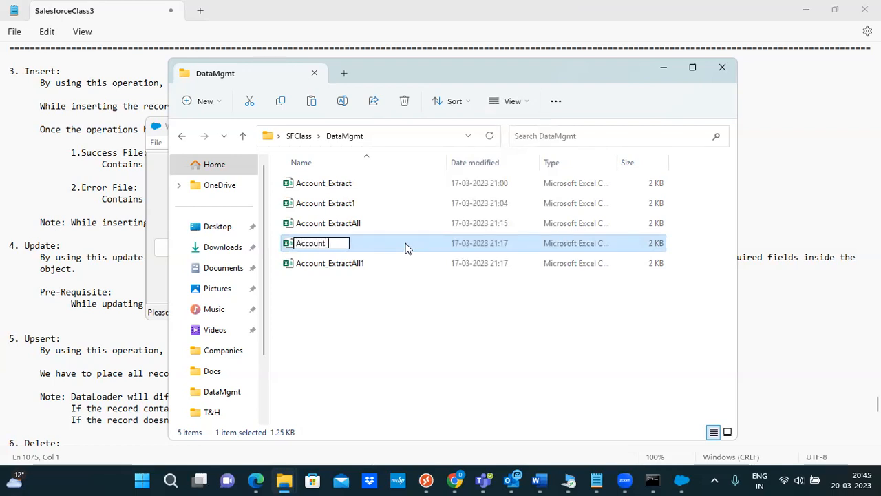
{"action": "type", "text": "t"}
{"action": "key", "text": "Return"}
- Open Account_Insert in Excel and autofit columns A through H to their contents
{"action": "double_click", "coordinate": [328, 266]}
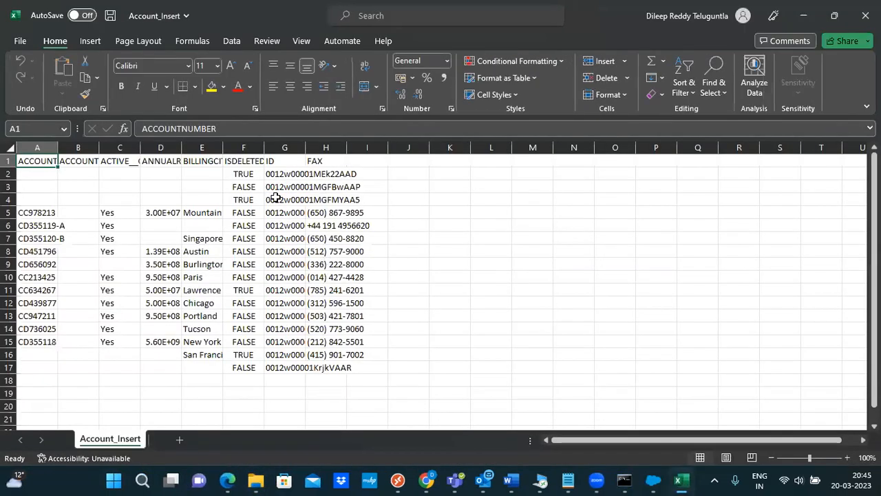
{"action": "double_click", "coordinate": [58, 145]}
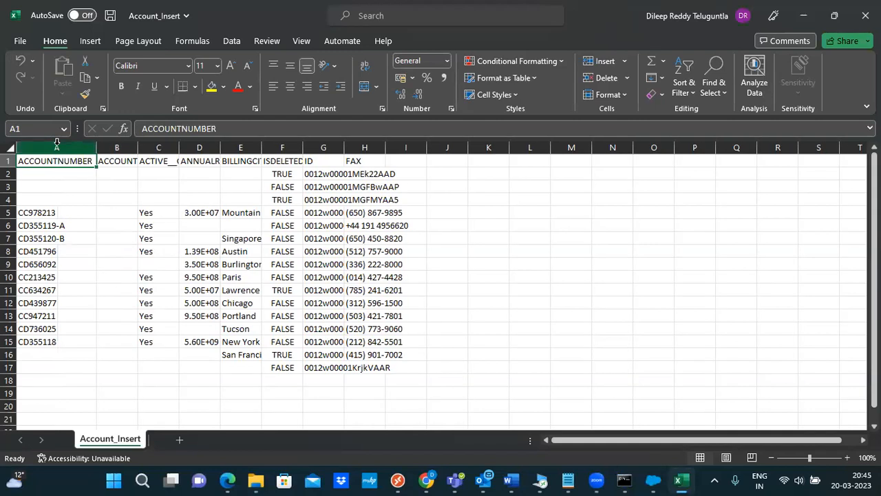
{"action": "double_click", "coordinate": [138, 146]}
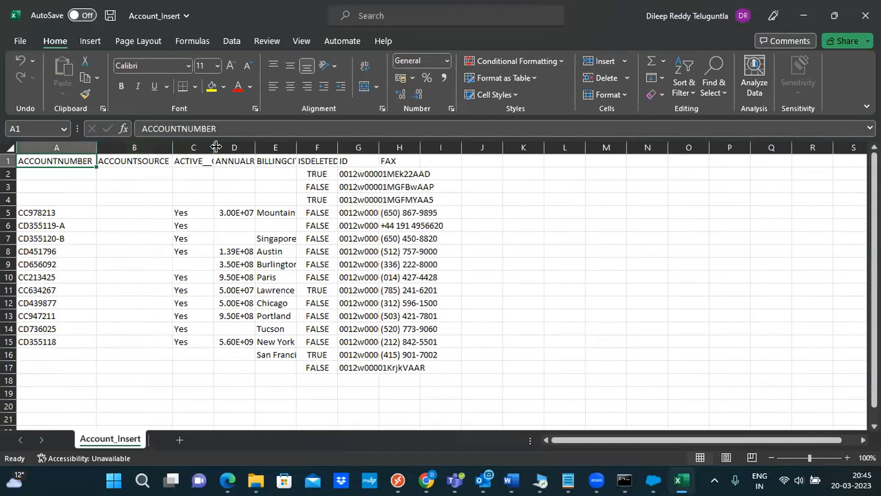
{"action": "double_click", "coordinate": [215, 146]}
{"action": "double_click", "coordinate": [261, 147]}
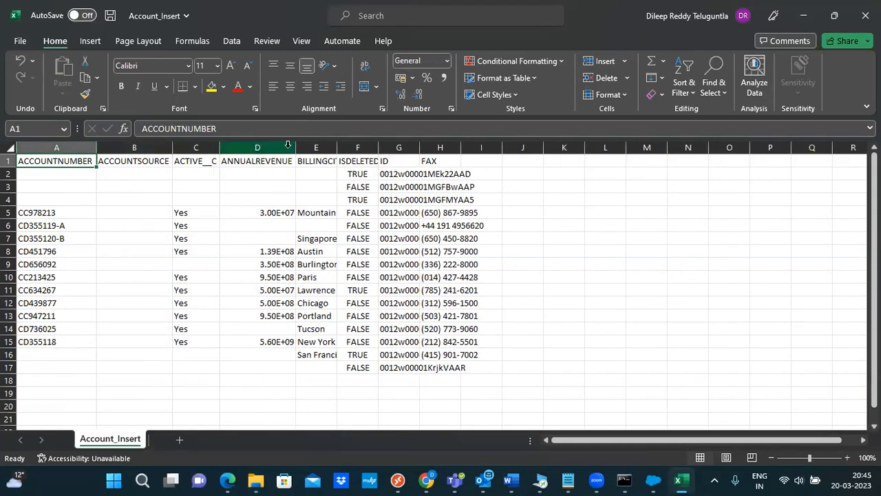
{"action": "double_click", "coordinate": [336, 147]}
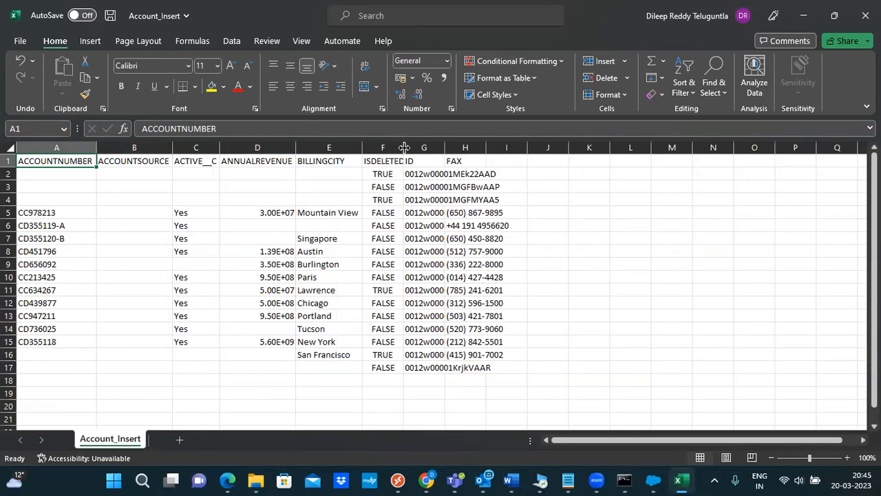
{"action": "double_click", "coordinate": [404, 147]}
{"action": "double_click", "coordinate": [449, 147]}
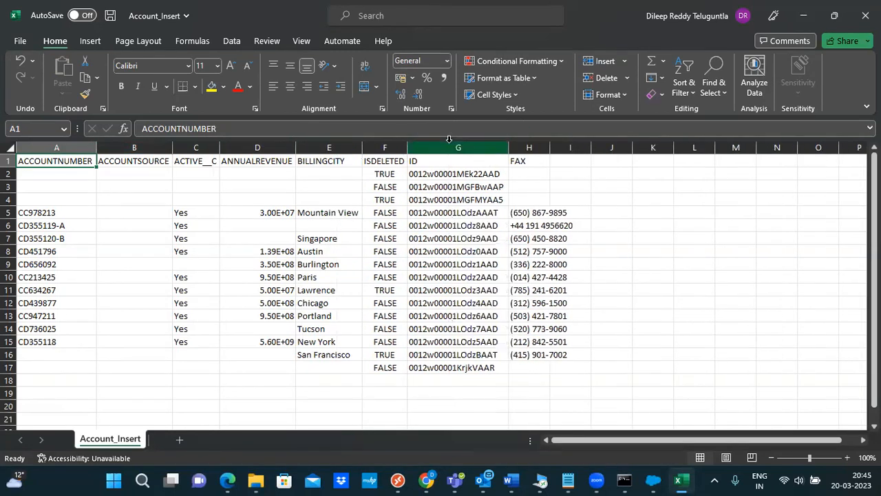
{"action": "double_click", "coordinate": [549, 146]}
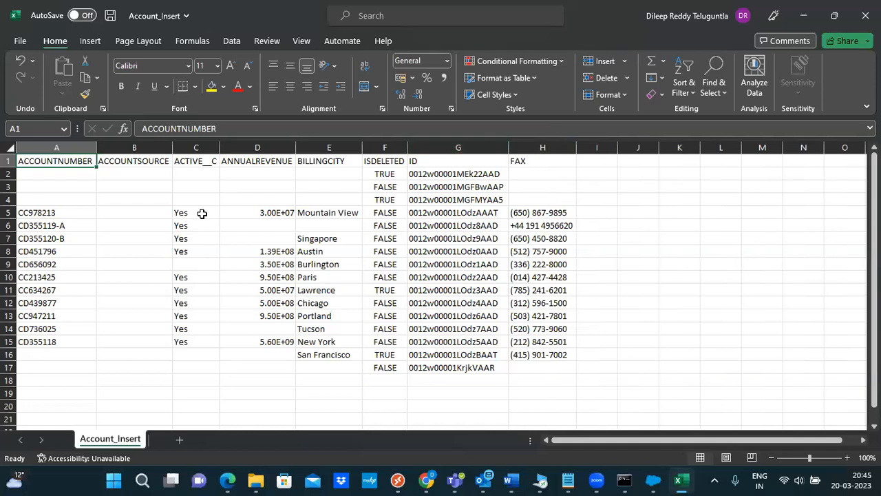
- Enter CID-70001 as the account number in A2 and review the other account numbers
{"action": "left_click", "coordinate": [45, 178]}
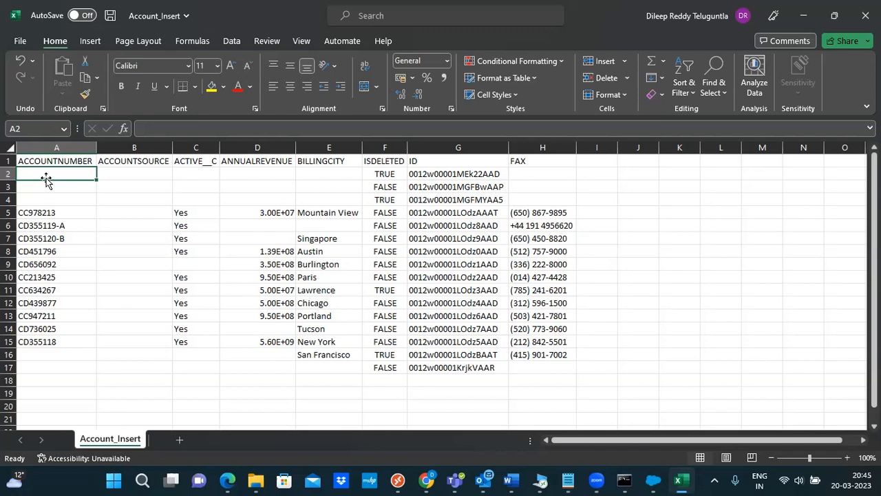
{"action": "type", "text": "CID-"}
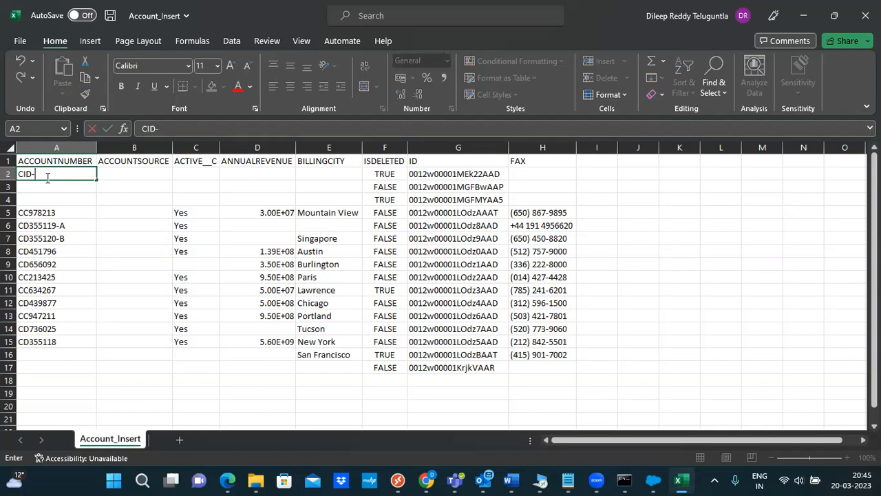
{"action": "type", "text": "8"}
{"action": "key", "text": "BackSpace"}
{"action": "type", "text": "70001"}
{"action": "left_click", "coordinate": [86, 246]}
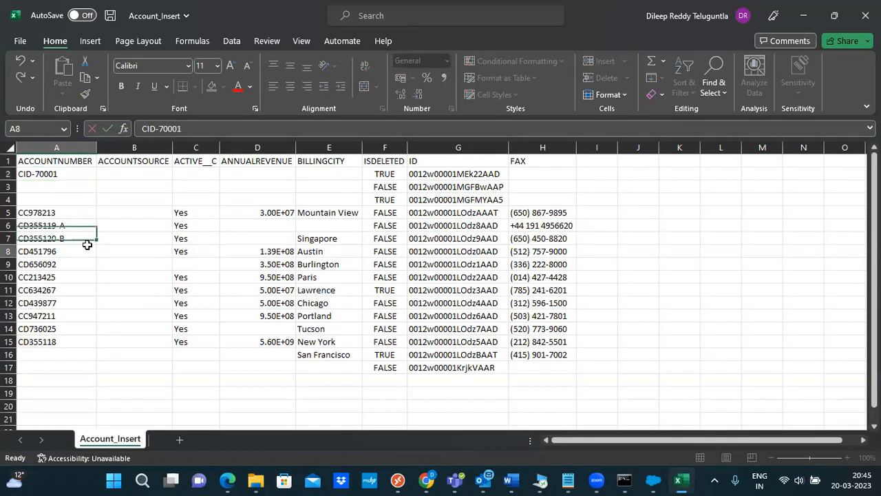
{"action": "left_click", "coordinate": [48, 213]}
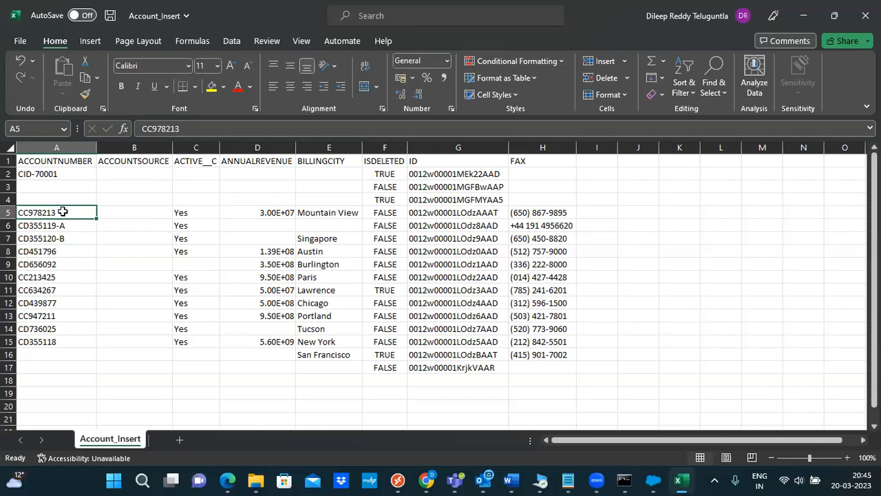
{"action": "left_click", "coordinate": [80, 176]}
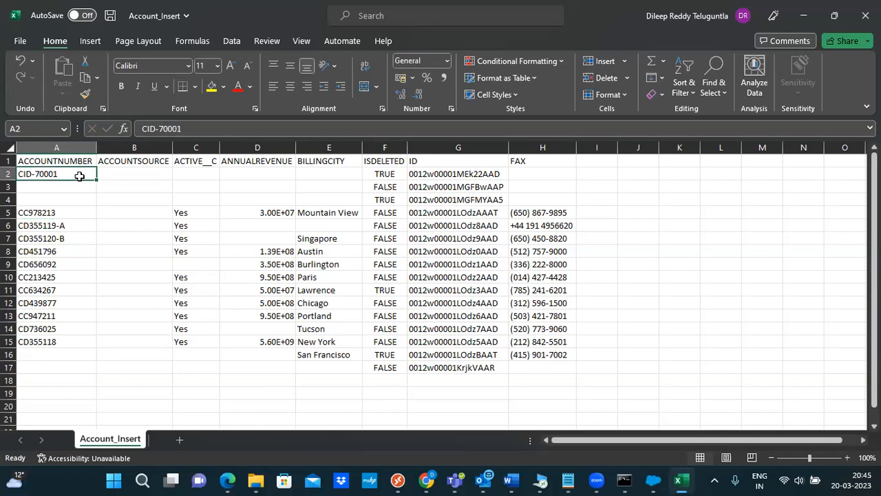
{"action": "left_click", "coordinate": [99, 200]}
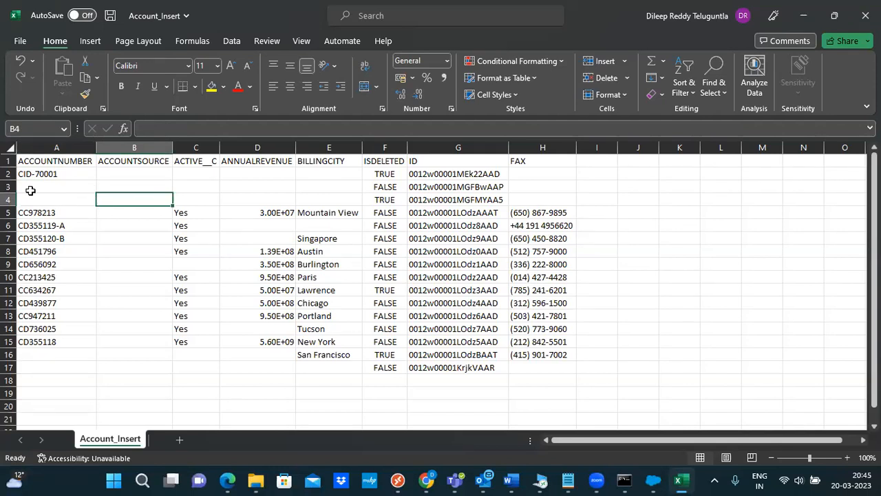
- Clear old rows 3–13 and fill account numbers down from CID-70001 to CID-70005
{"action": "left_click_drag", "start_coordinate": [27, 189], "coordinate": [559, 312]}
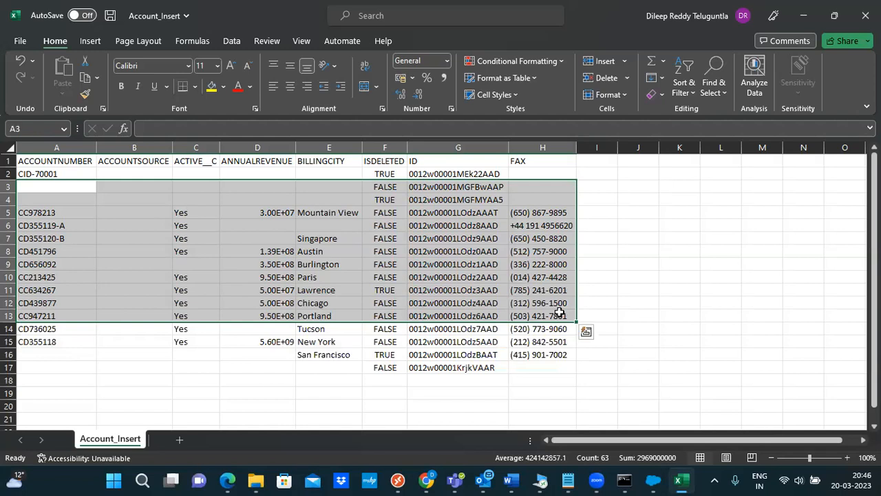
{"action": "key", "text": "Delete"}
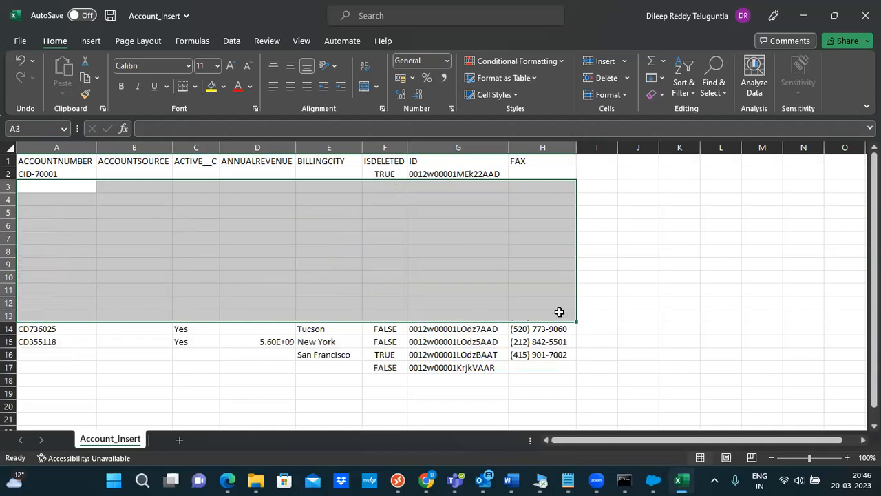
{"action": "left_click", "coordinate": [100, 196]}
{"action": "left_click", "coordinate": [57, 176]}
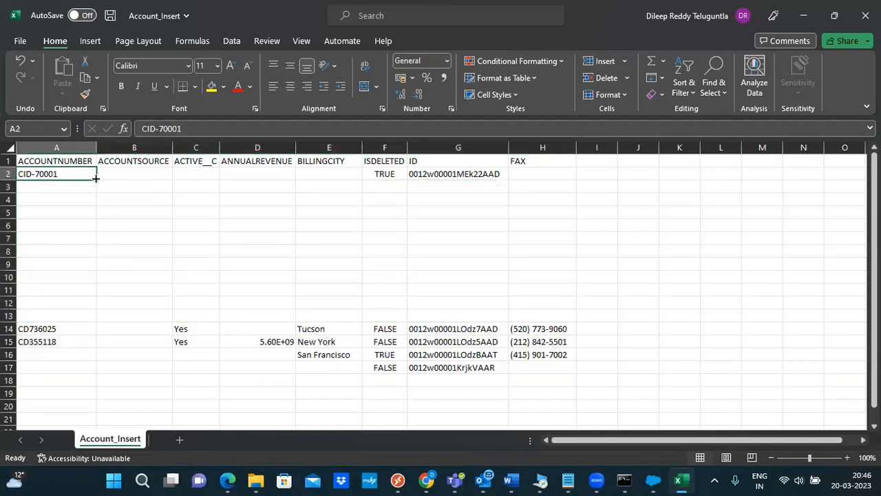
{"action": "mouse_move", "coordinate": [96, 183]}
{"action": "left_mouse_down"}
{"action": "mouse_move", "coordinate": [97, 207]}
{"action": "mouse_move", "coordinate": [92, 172]}
{"action": "left_mouse_up"}
{"action": "left_click", "coordinate": [128, 196]}
{"action": "left_click", "coordinate": [65, 176]}
{"action": "left_click_drag", "start_coordinate": [97, 180], "coordinate": [94, 226]}
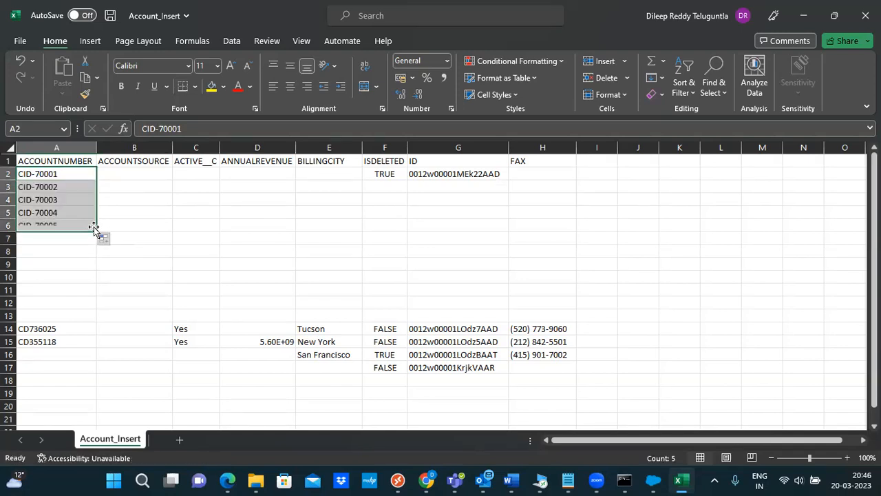
{"action": "left_click", "coordinate": [197, 197]}
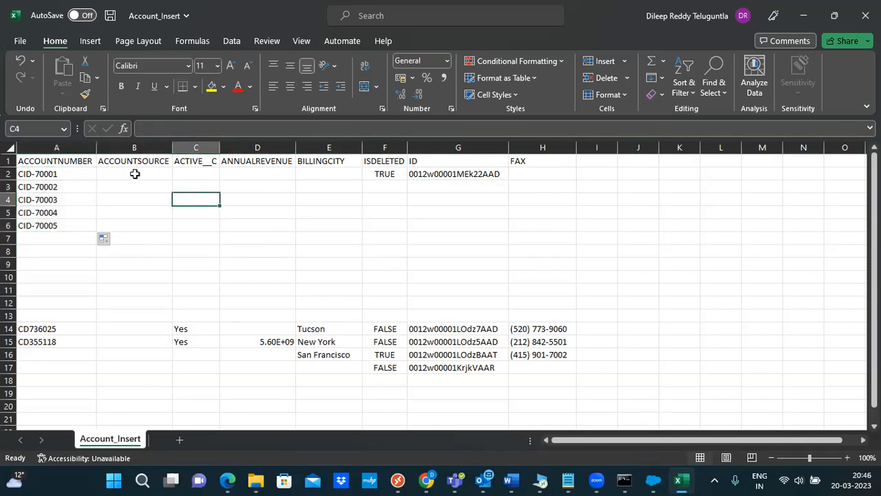
- Give CID-70001 through CID-70003 an annual revenue of 2000000
{"action": "left_click", "coordinate": [135, 173]}
{"action": "left_click", "coordinate": [211, 180]}
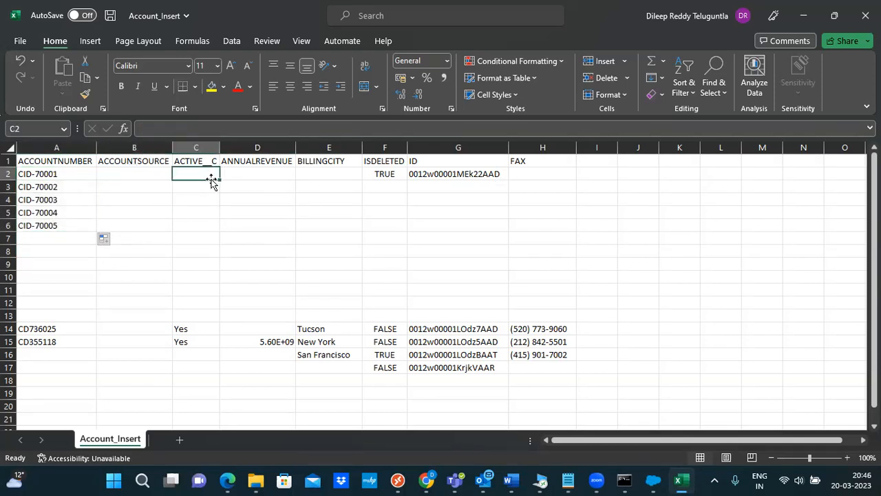
{"action": "type", "text": "Ye"}
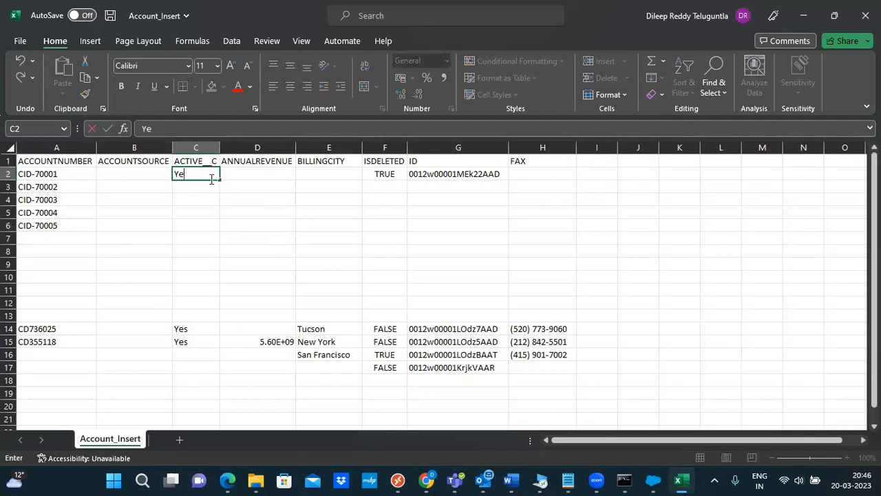
{"action": "key", "text": "BackSpace"}
{"action": "key", "text": "BackSpace"}
{"action": "left_click", "coordinate": [276, 171]}
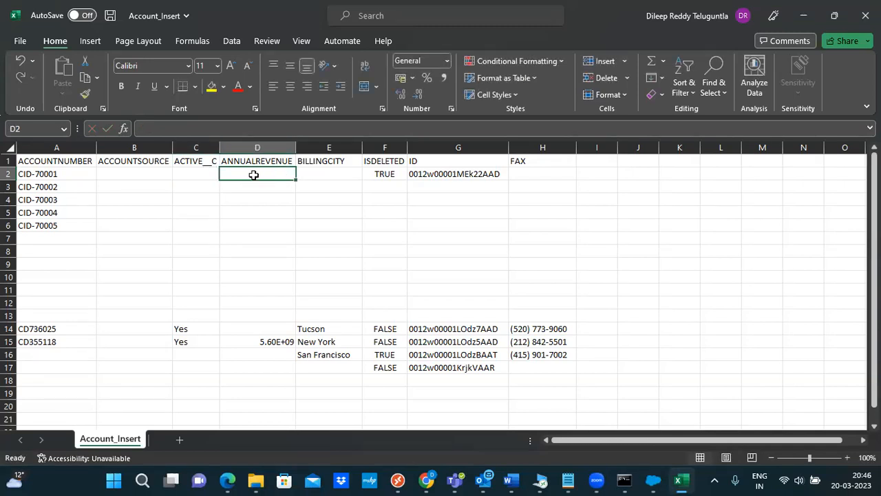
{"action": "type", "text": "200"}
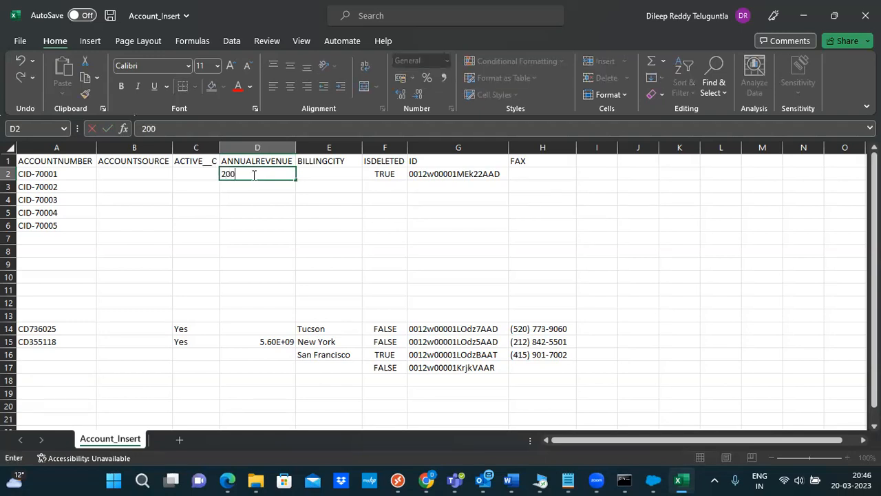
{"action": "type", "text": "00"}
{"action": "key", "text": "Return"}
{"action": "left_click", "coordinate": [281, 175]}
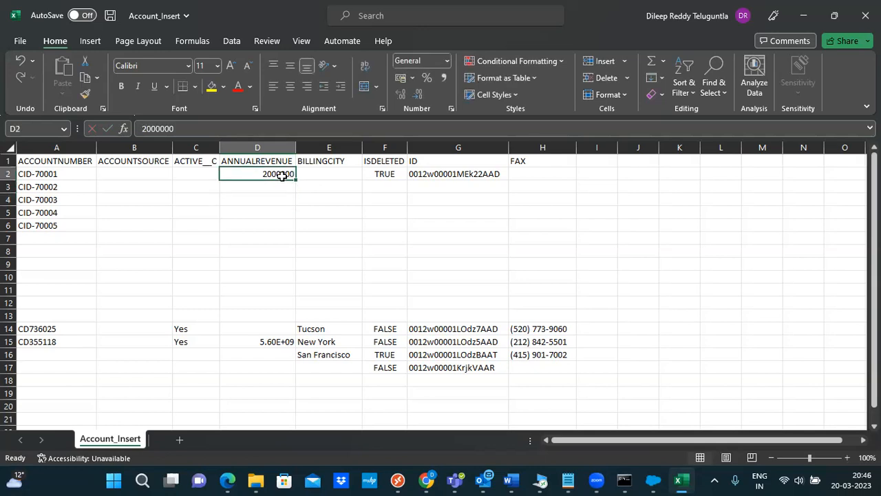
{"action": "key", "text": "ctrl+c"}
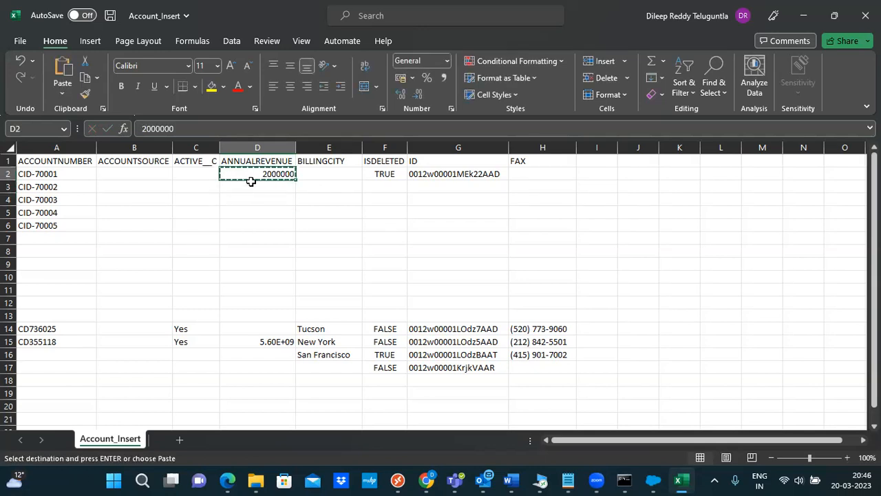
{"action": "left_click_drag", "start_coordinate": [253, 187], "coordinate": [255, 198]}
{"action": "key", "text": "ctrl+v"}
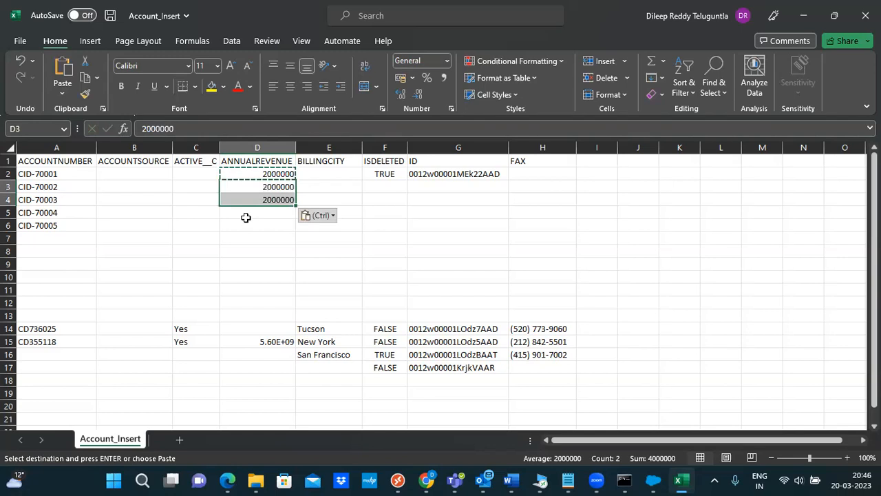
- Give CID-70004 and CID-70005 an annual revenue of 3500000
{"action": "left_click", "coordinate": [245, 214]}
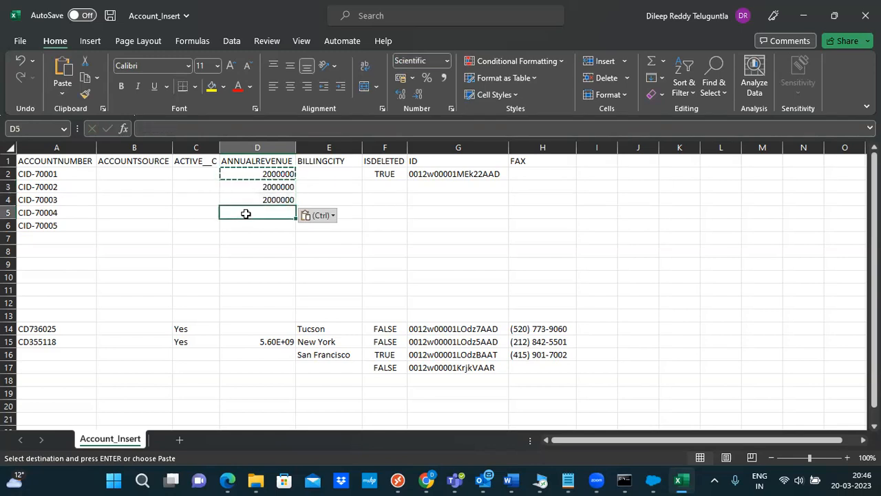
{"action": "type", "text": "3500000"}
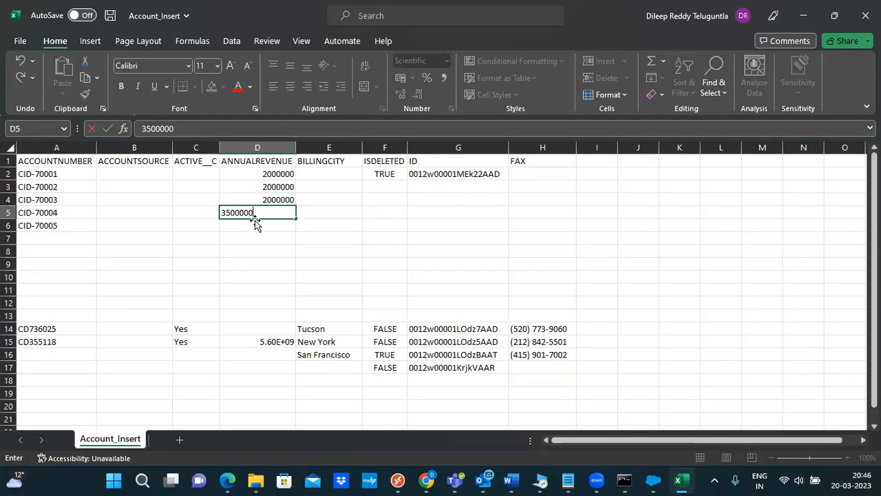
{"action": "left_click", "coordinate": [258, 224]}
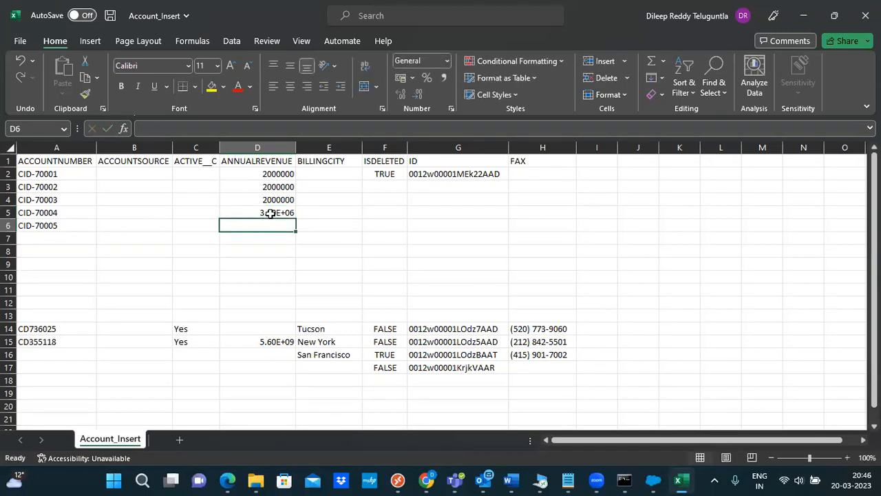
{"action": "left_click", "coordinate": [269, 213]}
{"action": "key", "text": "ctrl+c"}
{"action": "left_click", "coordinate": [249, 226]}
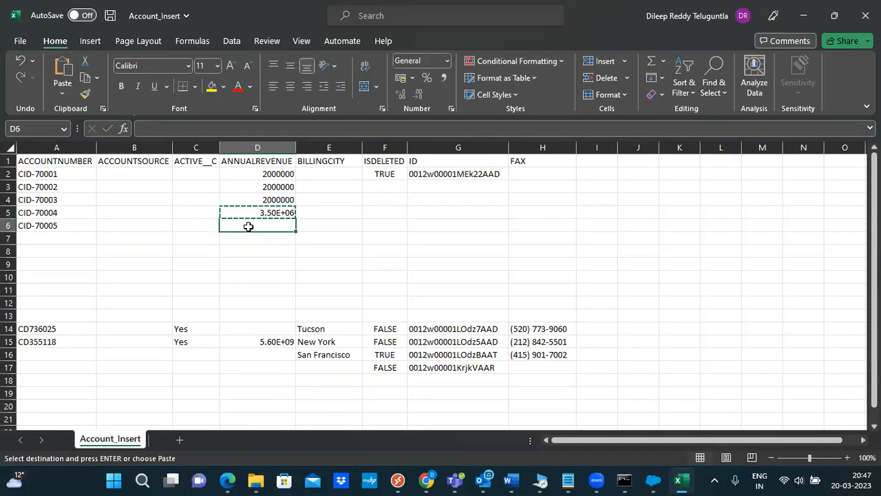
{"action": "left_click", "coordinate": [290, 212]}
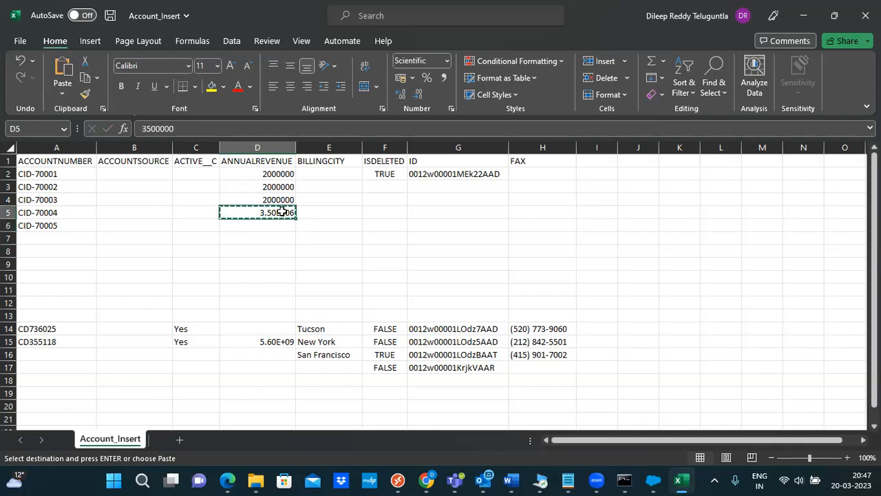
{"action": "left_click", "coordinate": [254, 225]}
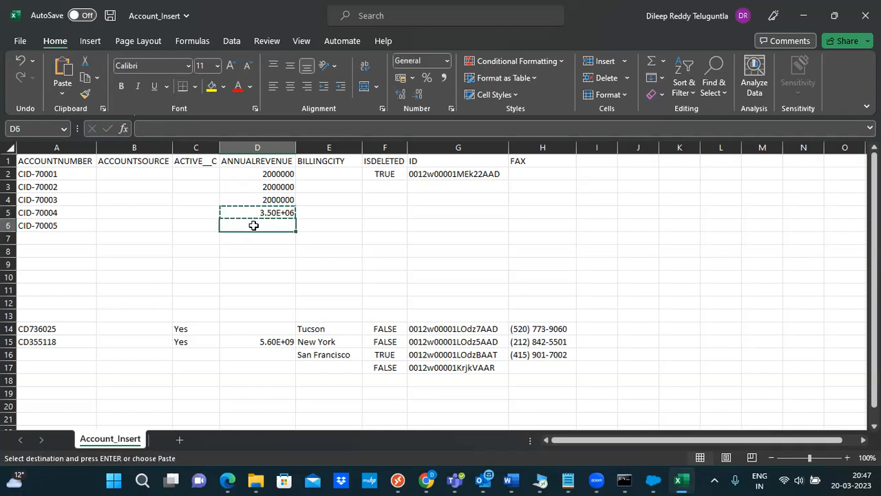
{"action": "key", "text": "ctrl+v"}
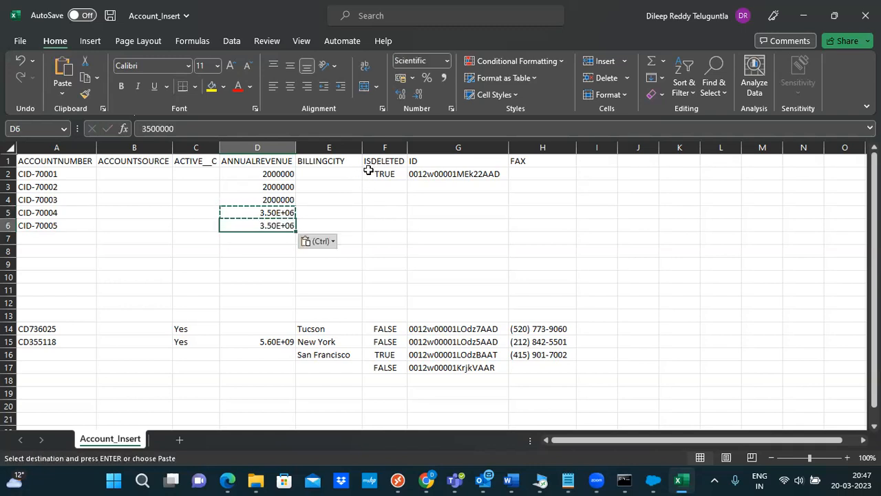
{"action": "left_click", "coordinate": [334, 174]}
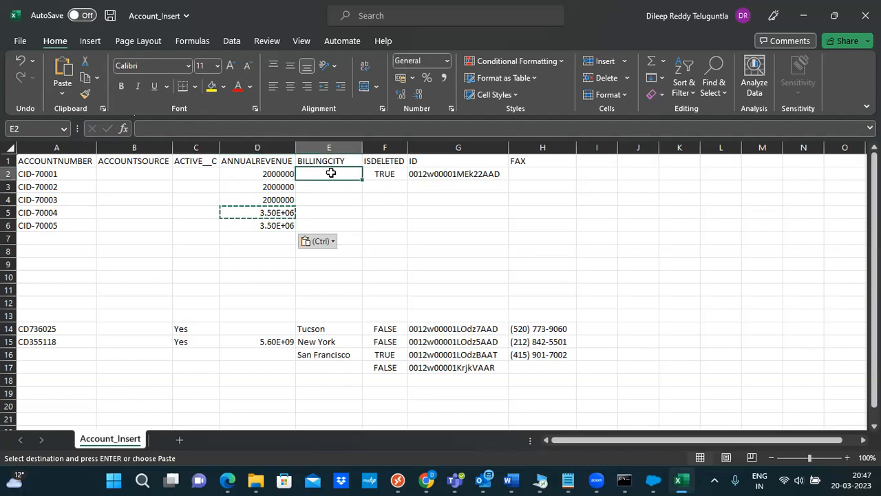
- Set Hyderabad as the billing city for CID-70001, CID-70004 and CID-70005
{"action": "type", "text": "Hyder"}
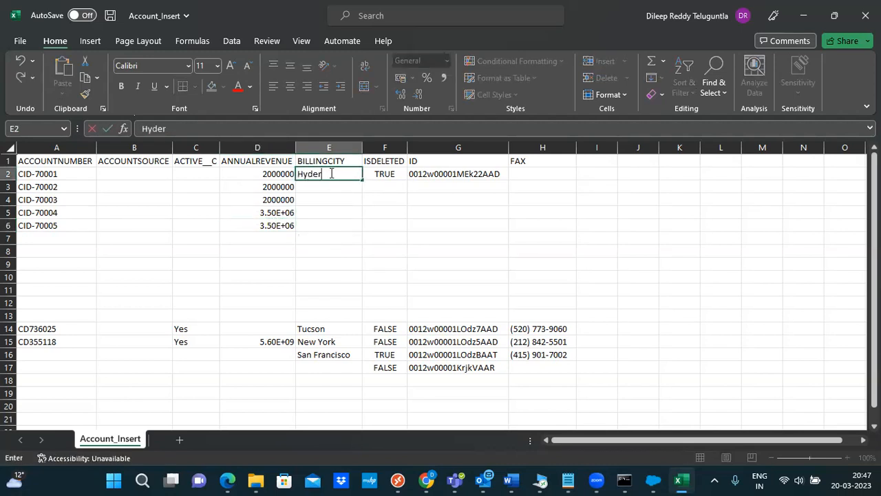
{"action": "type", "text": "abad"}
{"action": "left_click", "coordinate": [320, 199]}
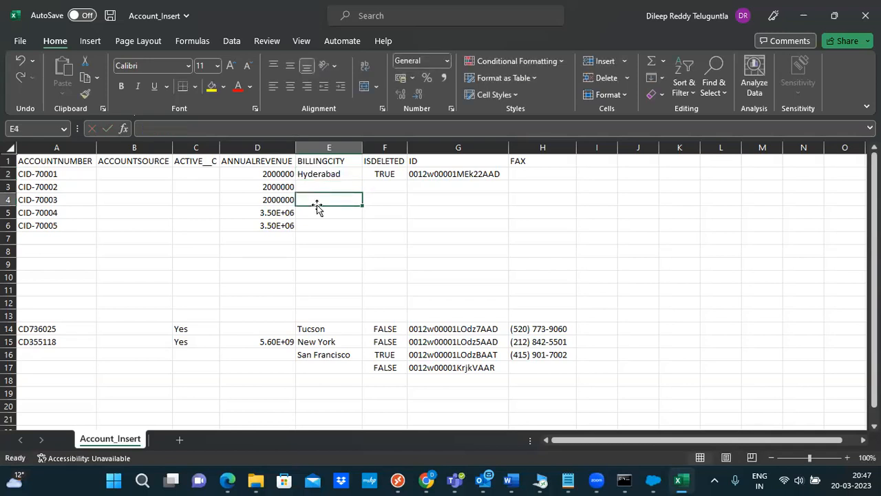
{"action": "left_click", "coordinate": [327, 174]}
{"action": "key", "text": "ctrl+c"}
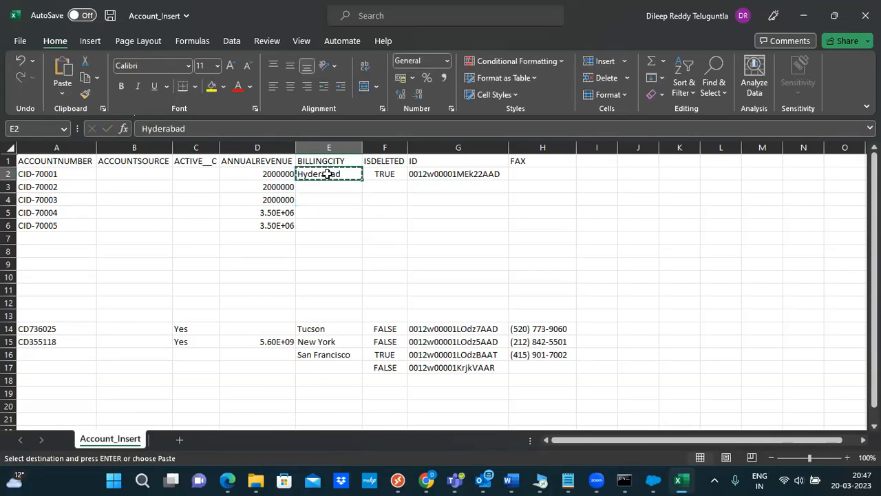
{"action": "left_click", "coordinate": [315, 227]}
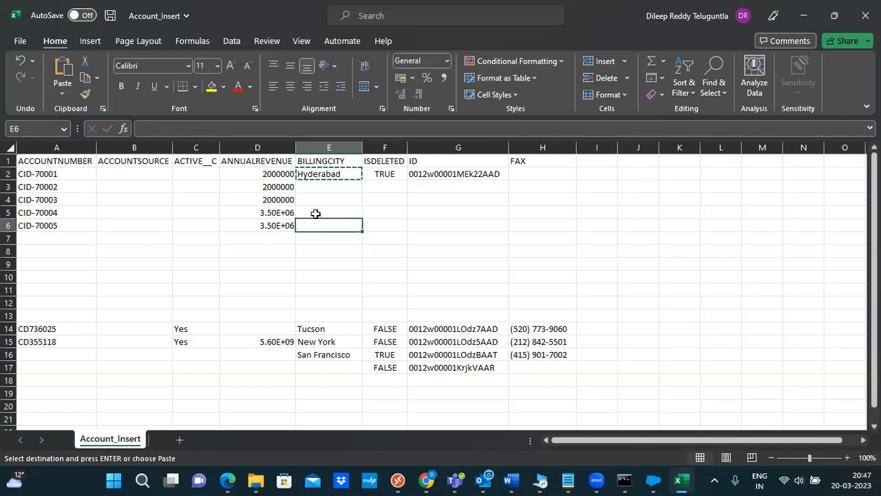
{"action": "left_click_drag", "start_coordinate": [315, 213], "coordinate": [317, 206]}
{"action": "key", "text": "ctrl+v"}
- Set Bangalore as the billing city for CID-70002 and CID-70003
{"action": "left_click", "coordinate": [316, 188]}
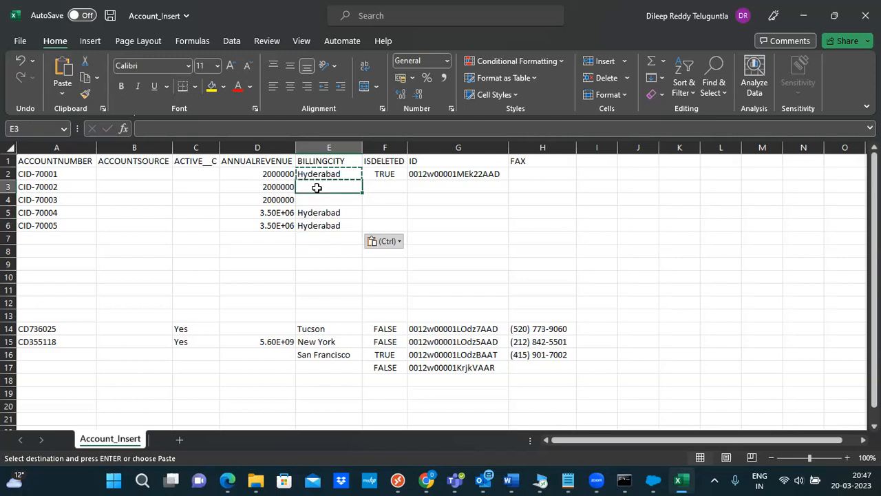
{"action": "type", "text": "Bangalore"}
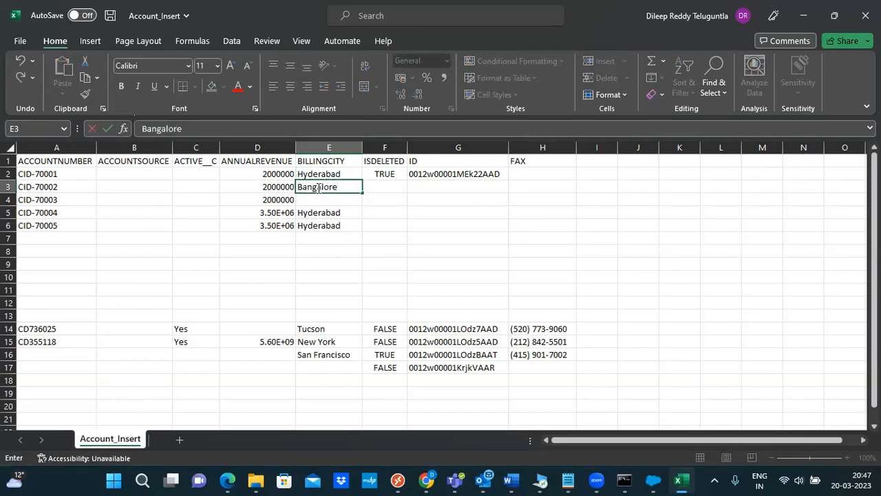
{"action": "left_click", "coordinate": [363, 222]}
{"action": "left_click", "coordinate": [316, 189]}
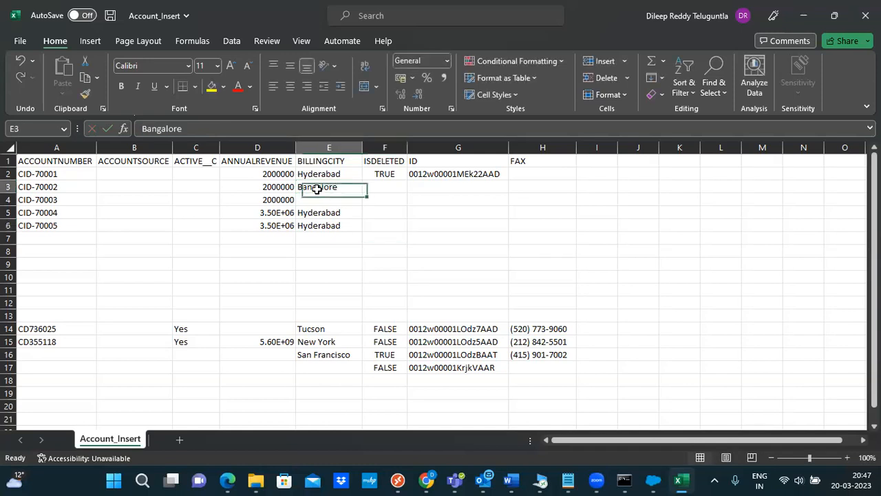
{"action": "key", "text": "ctrl+c"}
{"action": "left_click", "coordinate": [310, 202]}
{"action": "key", "text": "ctrl+v"}
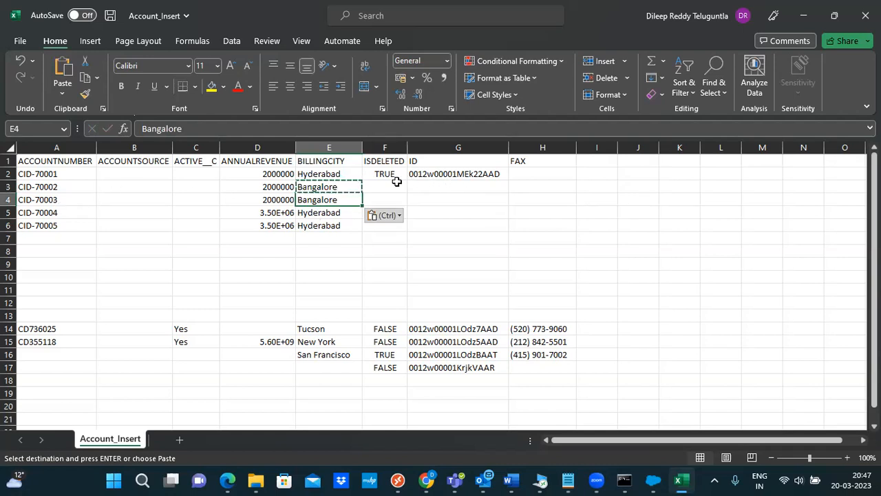
- Clear the stray TRUE and ID values in row 2 and the leftover rows 13–17
{"action": "left_click_drag", "start_coordinate": [393, 175], "coordinate": [467, 177]}
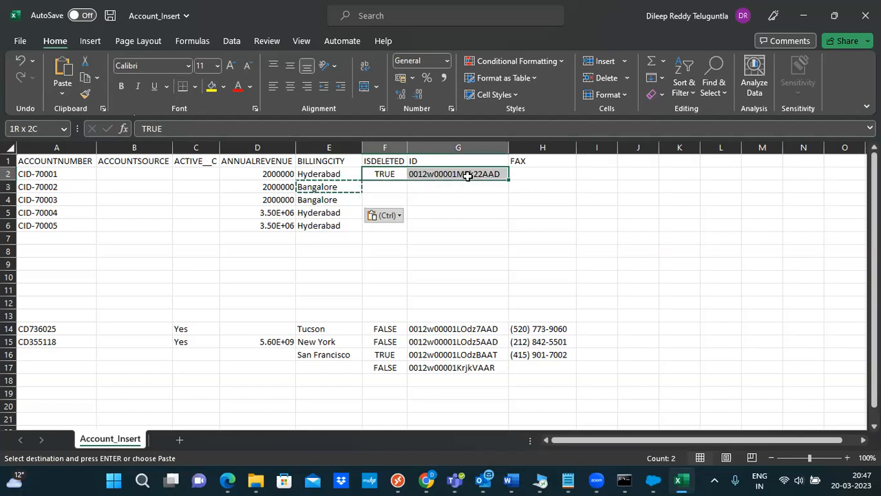
{"action": "key", "text": "Delete"}
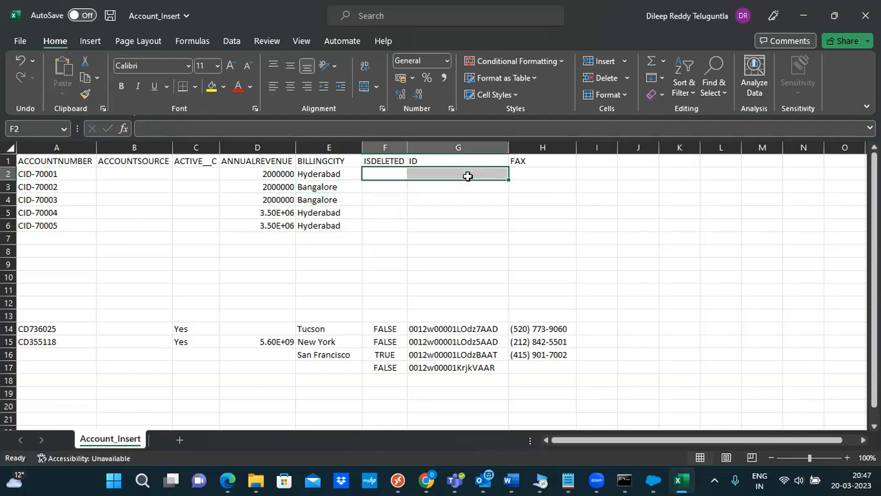
{"action": "left_click_drag", "start_coordinate": [27, 312], "coordinate": [542, 356]}
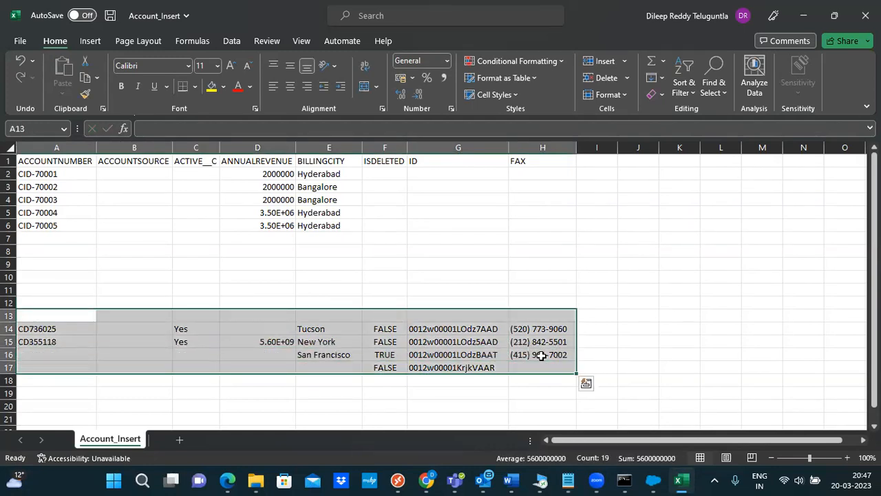
{"action": "key", "text": "Delete"}
{"action": "left_click", "coordinate": [431, 177]}
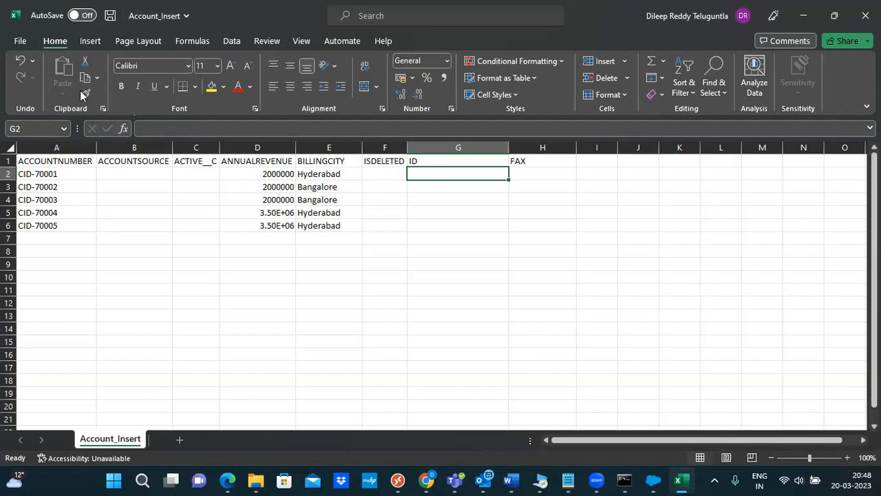
- Save the Account_Insert workbook through the File menu and close Excel
{"action": "left_click", "coordinate": [11, 44]}
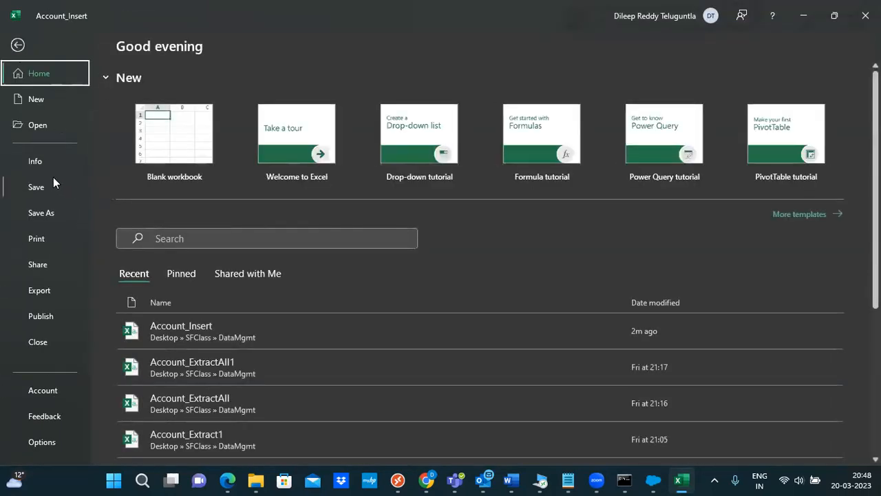
{"action": "left_click", "coordinate": [53, 178]}
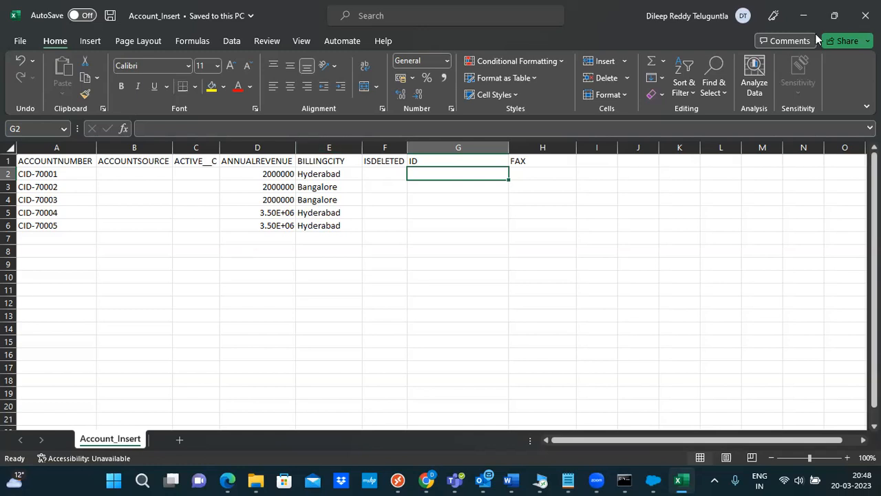
{"action": "left_click", "coordinate": [865, 15]}
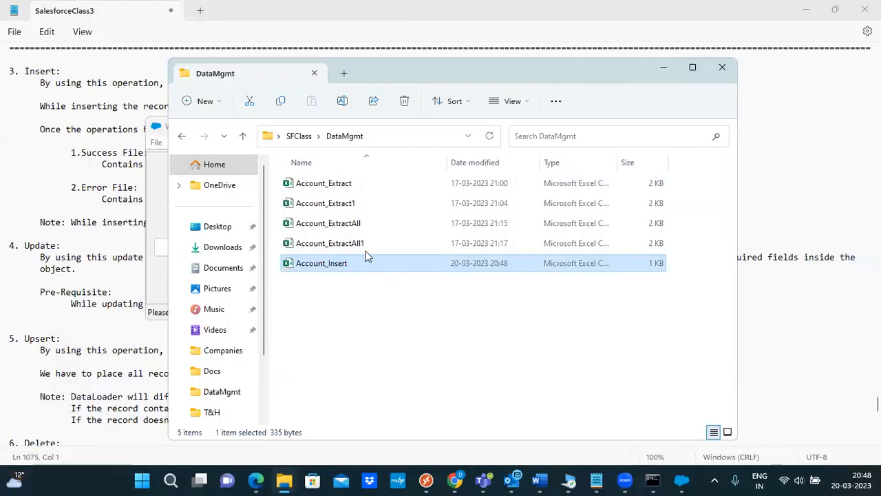
- Start a Data Loader Insert and switch its login to Password Authentication
{"action": "double_click", "coordinate": [475, 69]}
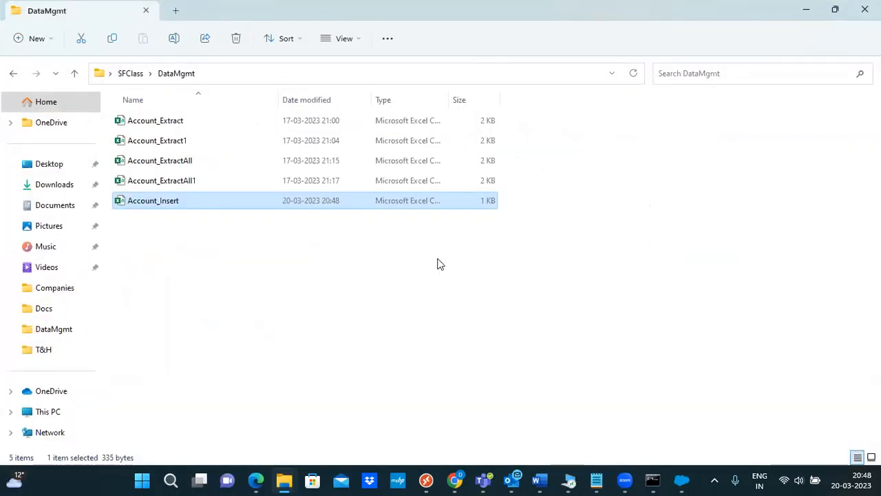
{"action": "left_click", "coordinate": [682, 480]}
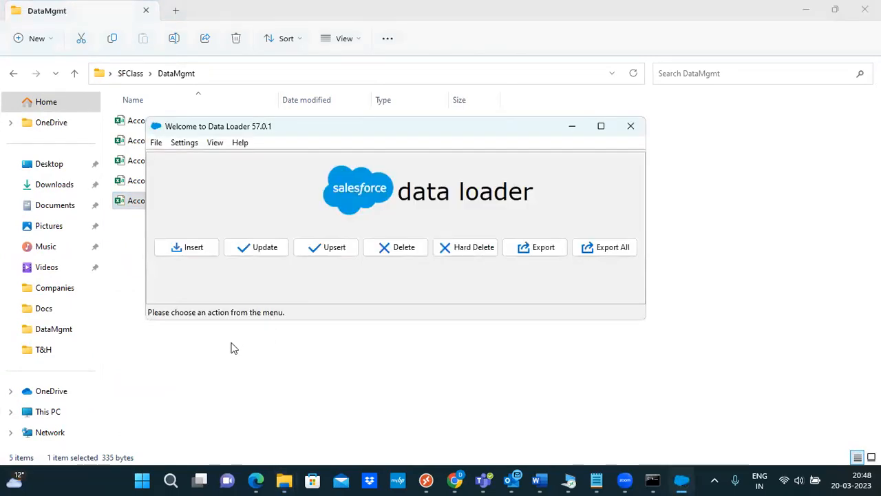
{"action": "left_click", "coordinate": [197, 246]}
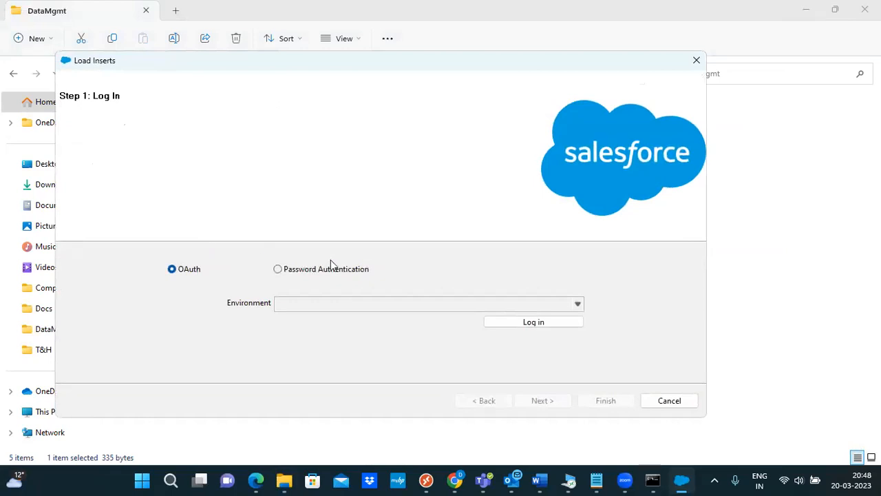
{"action": "left_click", "coordinate": [278, 270]}
{"action": "left_click", "coordinate": [334, 324]}
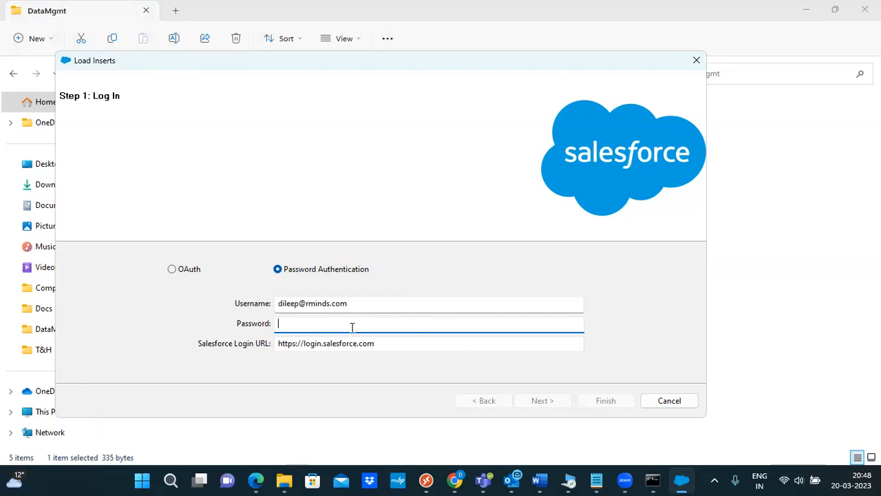
{"action": "left_click", "coordinate": [470, 479]}
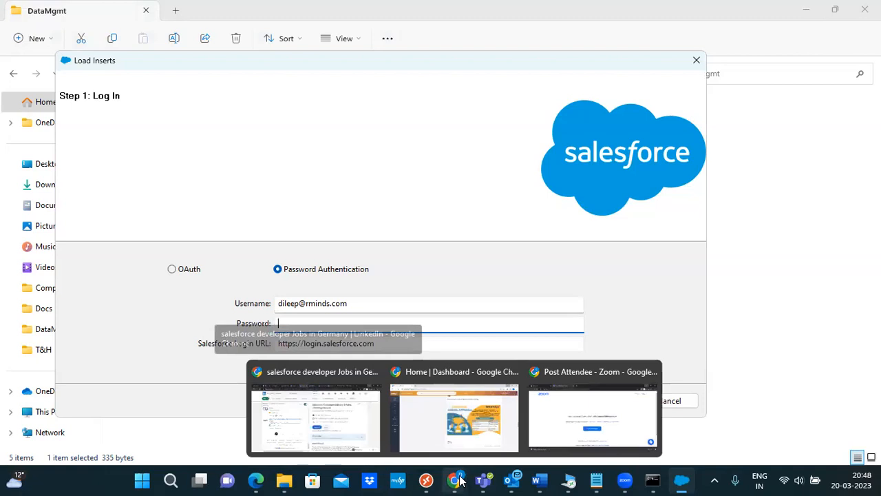
- Open login.salesforce.com in an incognito tab and submit the username and password
{"action": "left_click", "coordinate": [591, 413]}
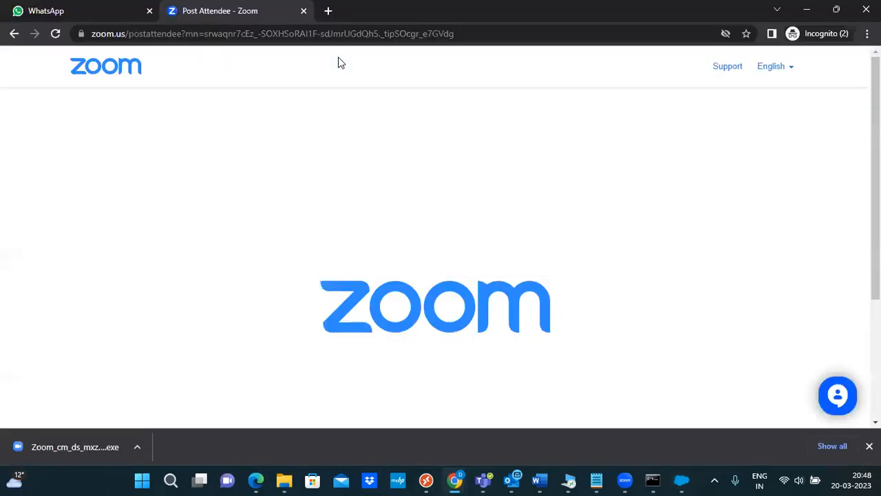
{"action": "left_click", "coordinate": [328, 11]}
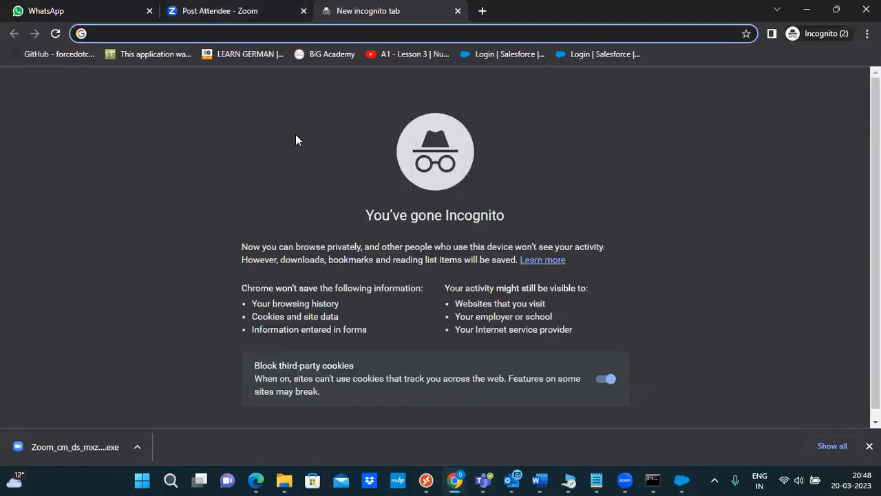
{"action": "type", "text": "logi"}
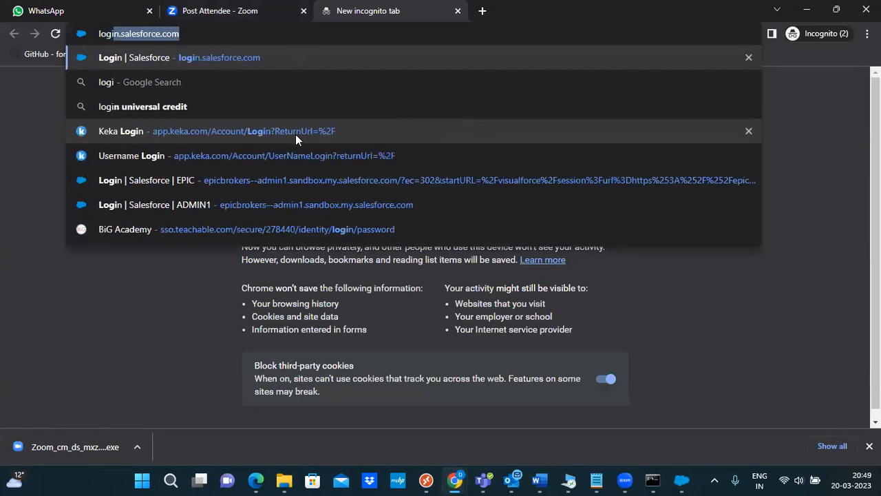
{"action": "key", "text": "Return"}
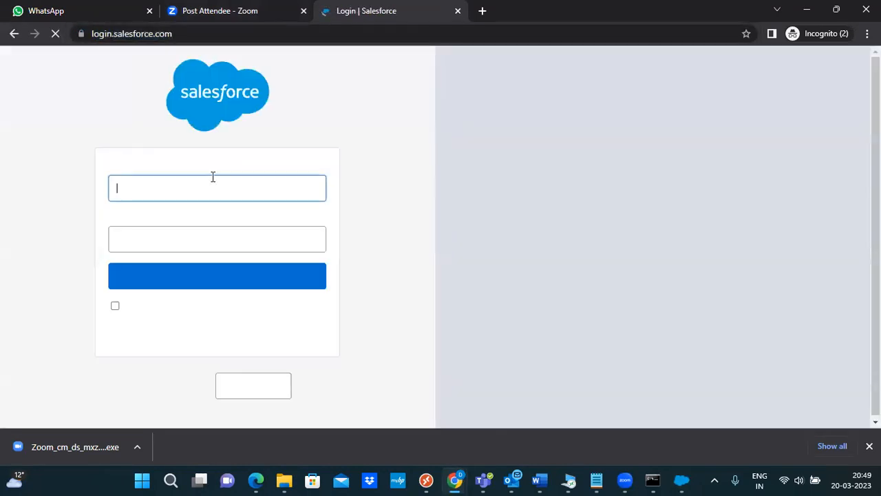
{"action": "left_click", "coordinate": [186, 190]}
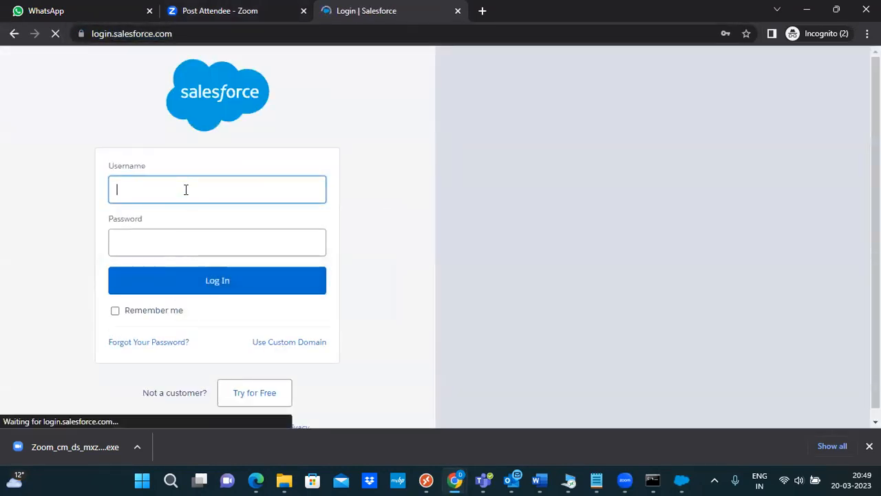
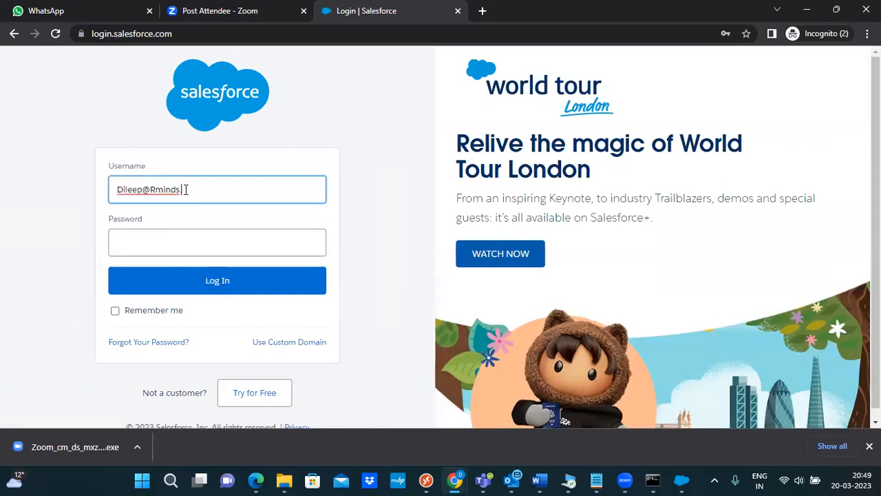
{"action": "left_click", "coordinate": [174, 240]}
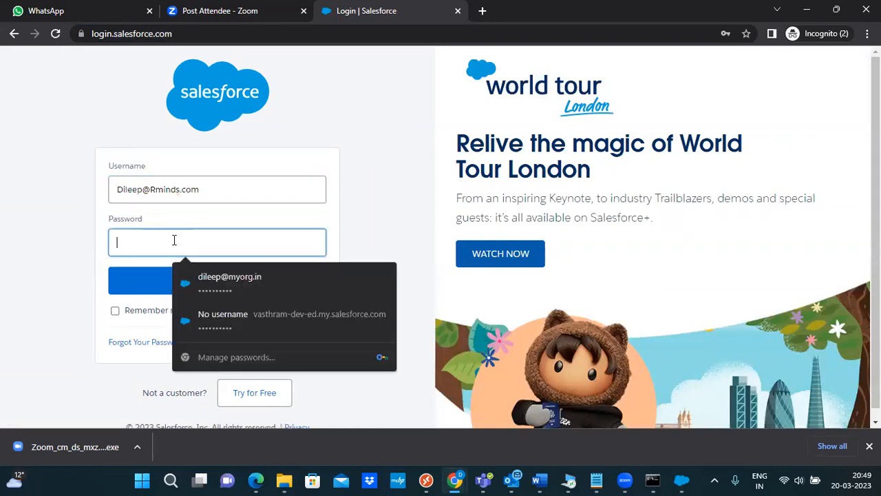
{"action": "type", "text": "•••••••"}
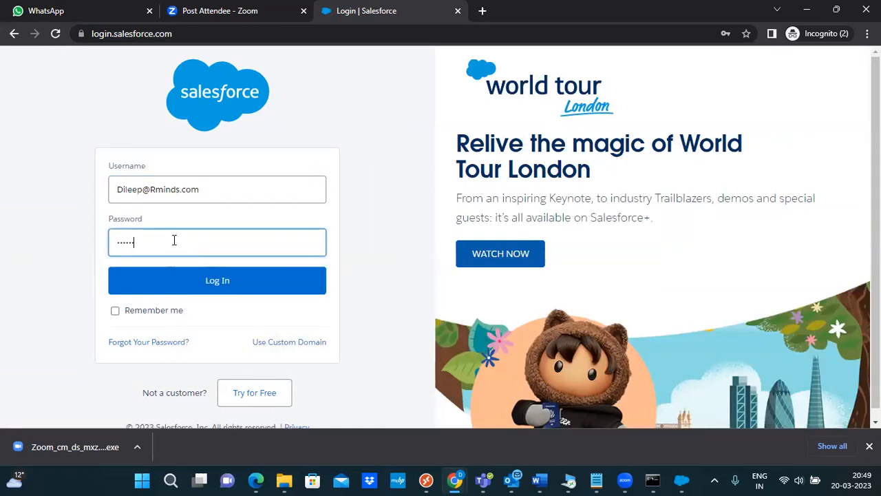
{"action": "key", "text": "ctrl+a"}
{"action": "key", "text": "BackSpace"}
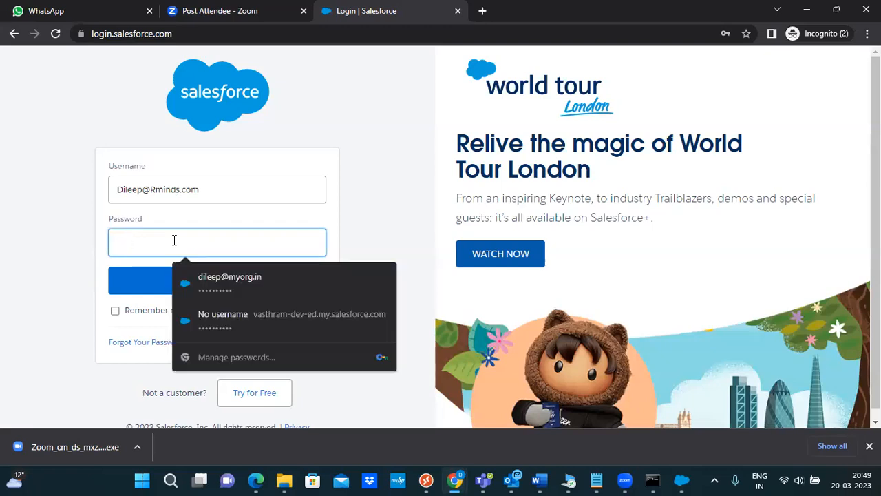
{"action": "type", "text": "••••••"}
{"action": "left_click", "coordinate": [219, 288]}
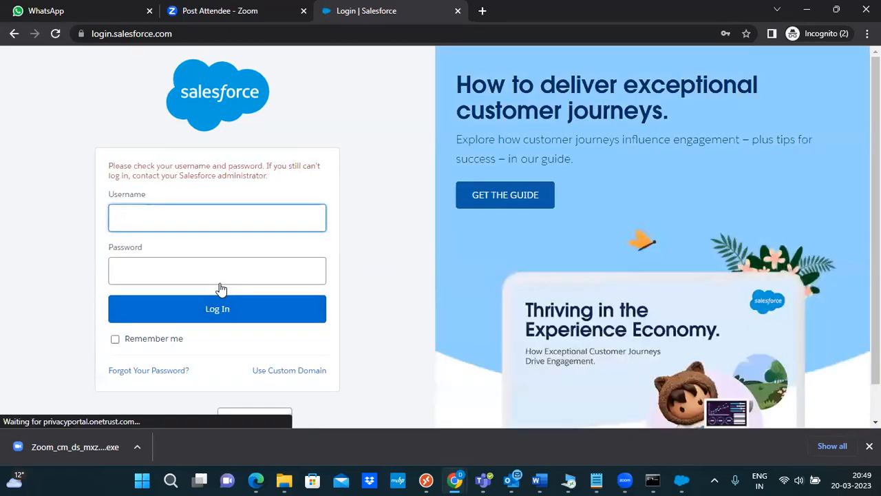
- Retry the login with the username and password, then submit the emailed verification code
{"action": "left_click", "coordinate": [208, 216]}
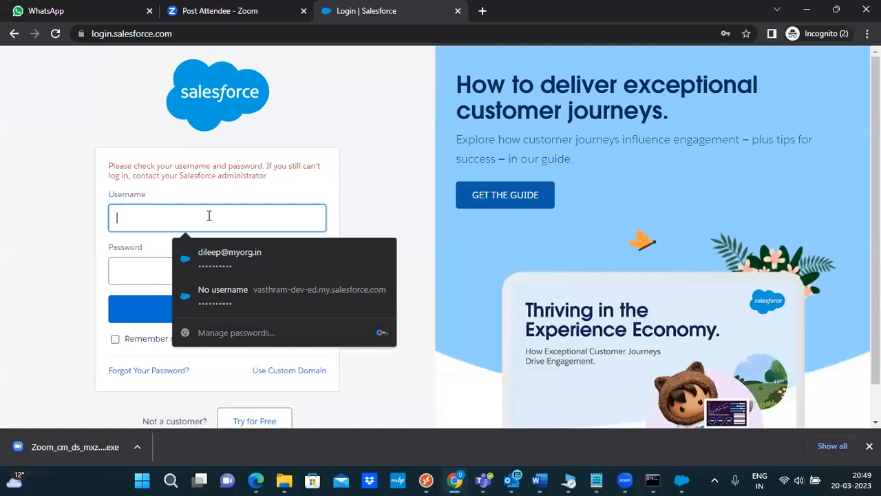
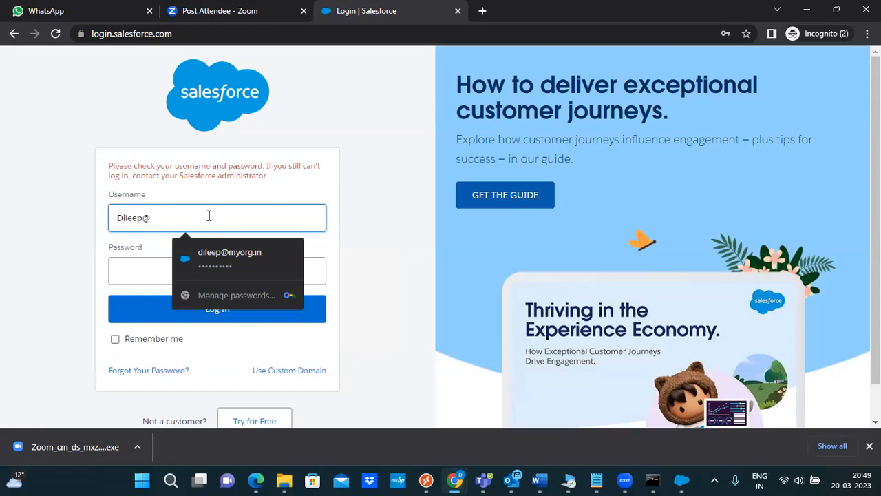
{"action": "left_click", "coordinate": [169, 265]}
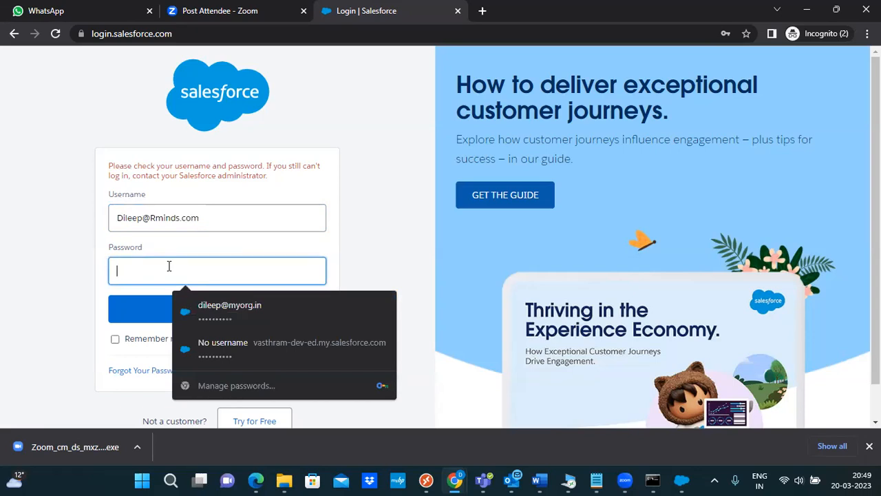
{"action": "type", "text": "•"}
{"action": "key", "text": "BackSpace"}
{"action": "type", "text": "••••••"}
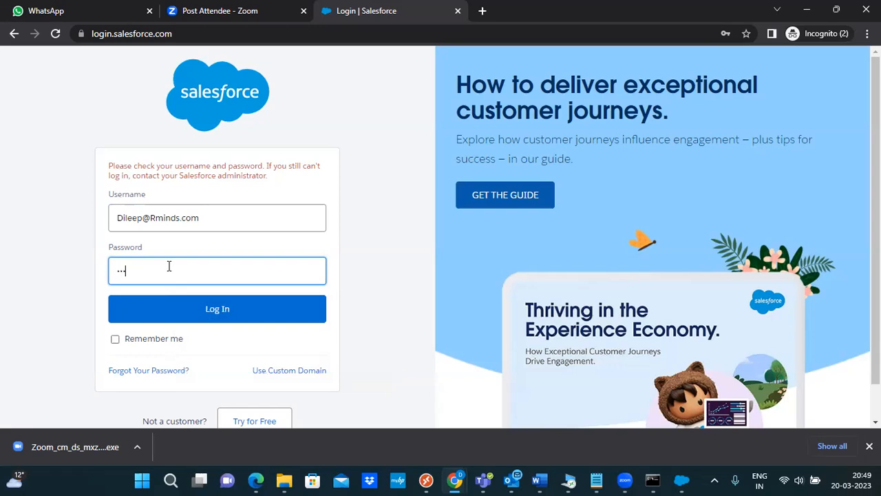
{"action": "type", "text": "••"}
{"action": "left_click", "coordinate": [206, 310]}
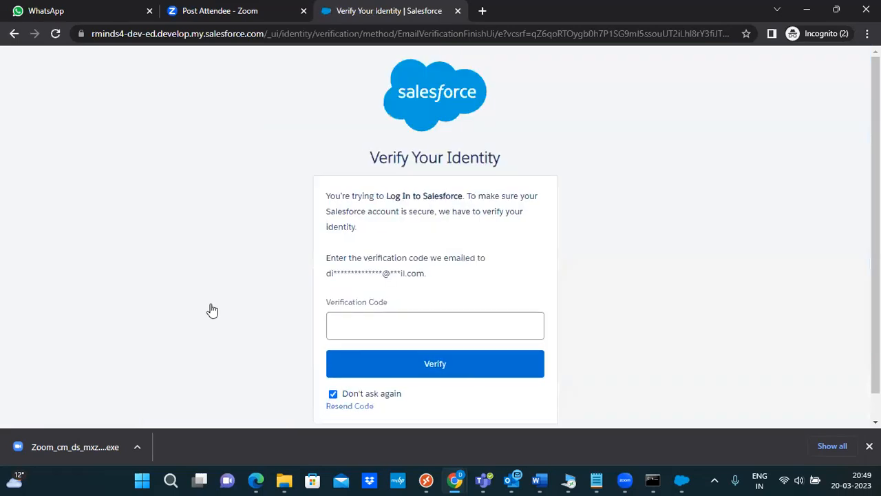
{"action": "left_click", "coordinate": [372, 318]}
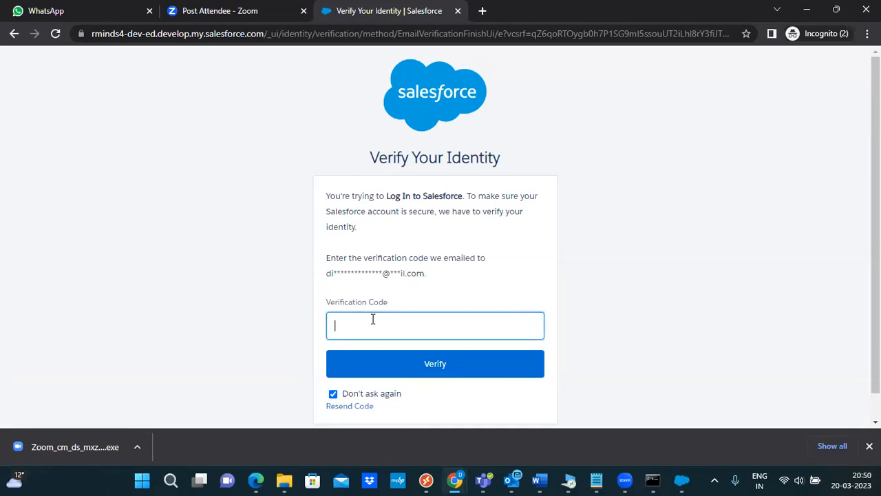
{"action": "left_click", "coordinate": [410, 360]}
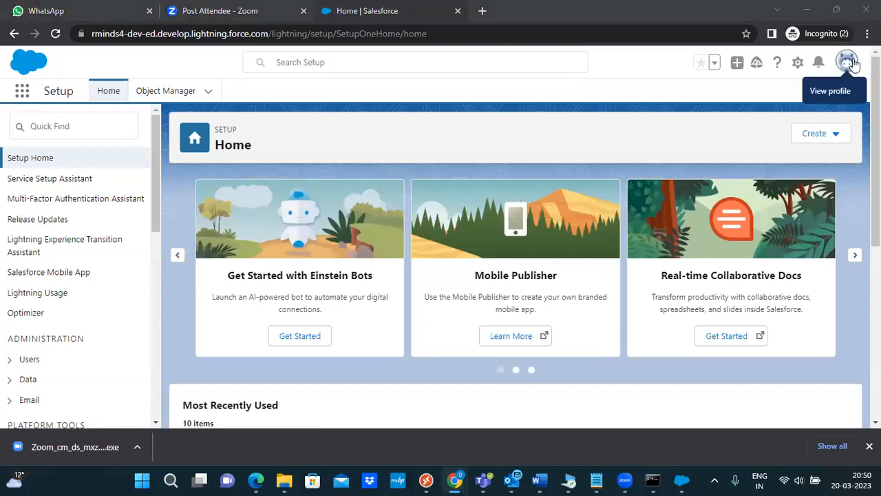
- Open the Reset My Security Token page from personal settings
{"action": "left_click", "coordinate": [846, 61]}
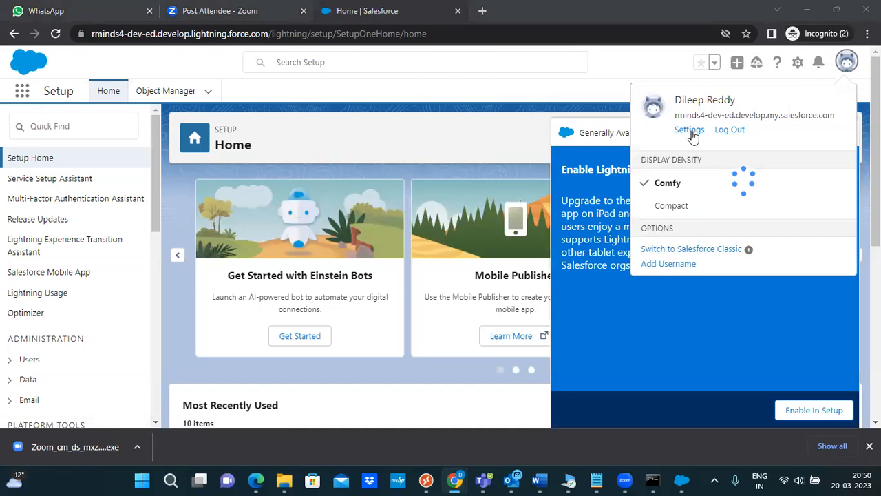
{"action": "left_click", "coordinate": [691, 131]}
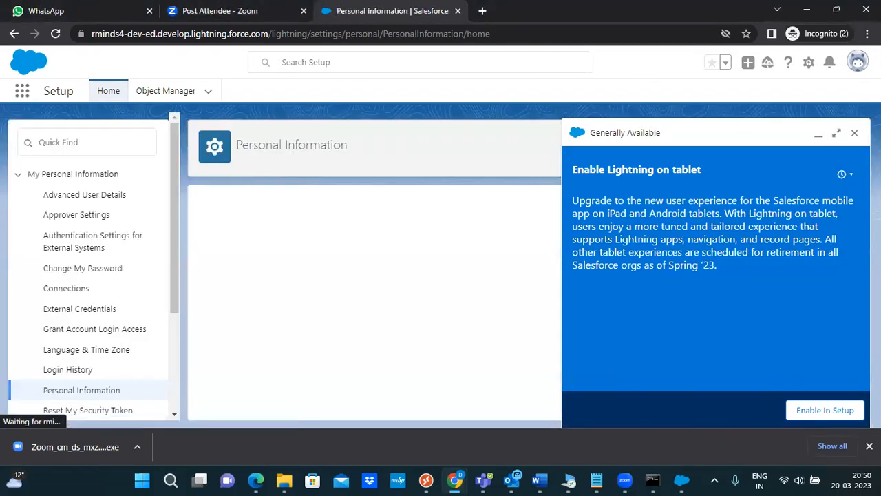
{"action": "left_click", "coordinate": [854, 132]}
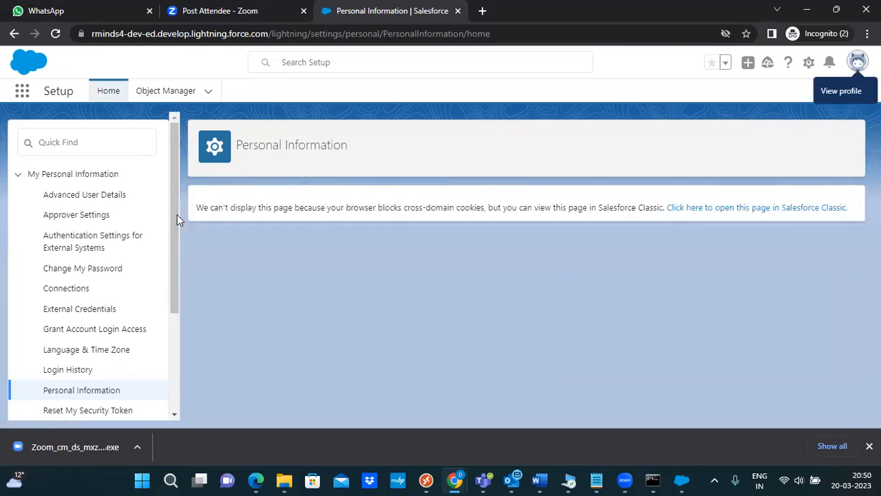
{"action": "left_click_drag", "start_coordinate": [175, 212], "coordinate": [178, 251]}
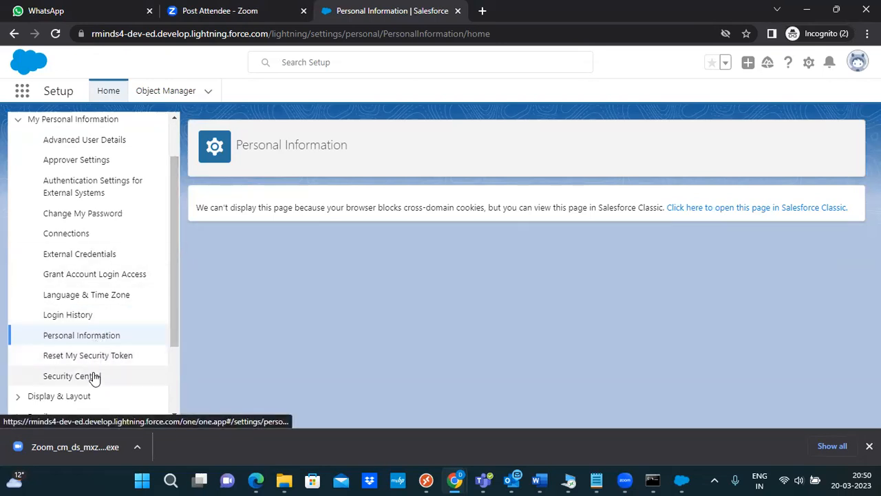
{"action": "left_click", "coordinate": [75, 358]}
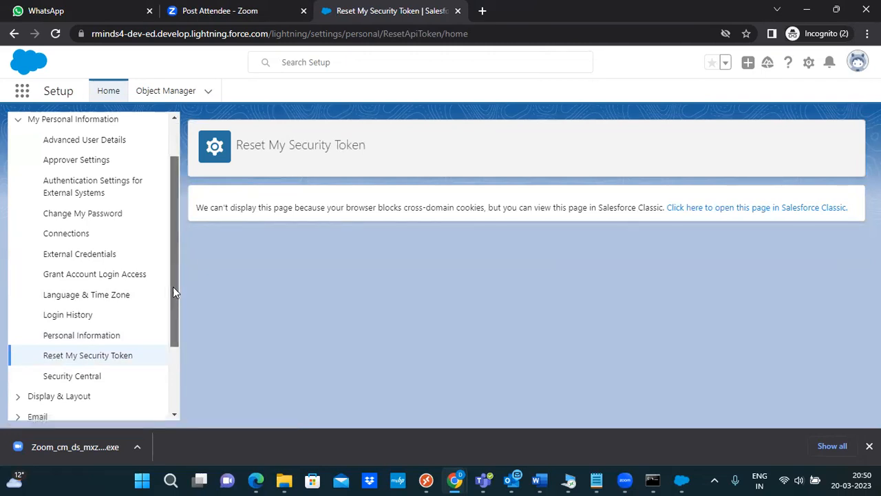
{"action": "left_click_drag", "start_coordinate": [172, 286], "coordinate": [173, 252]}
- Open Setup Home in a new tab from the gear menu
{"action": "left_click", "coordinate": [92, 139]}
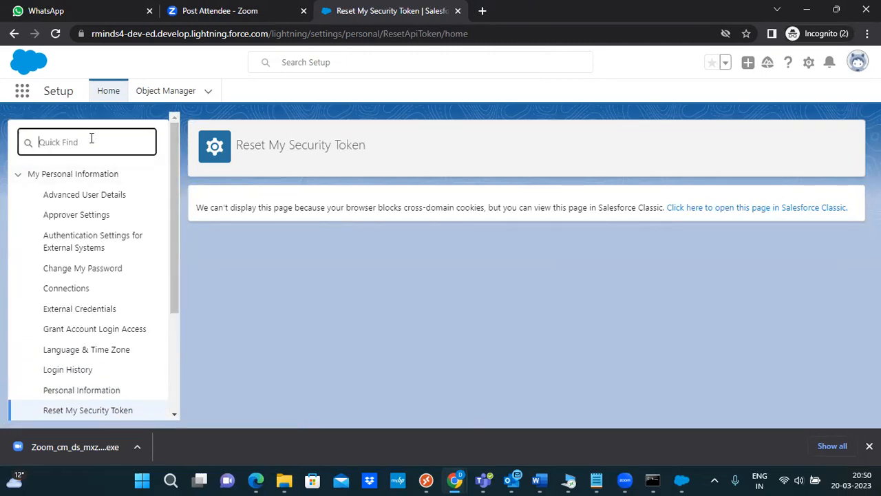
{"action": "type", "text": "users"}
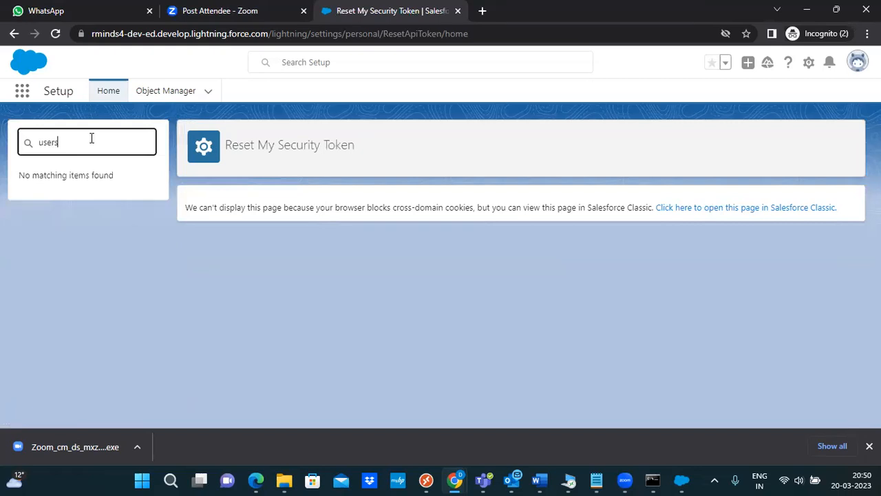
{"action": "key", "text": "BackSpace"}
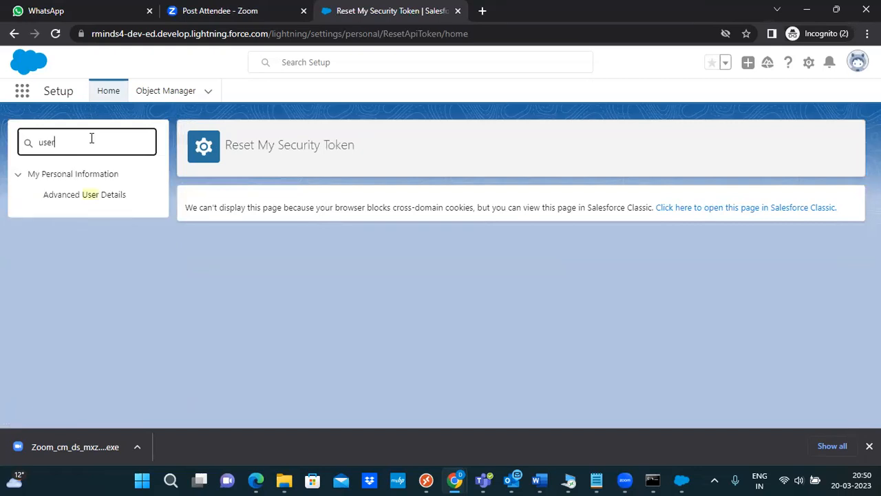
{"action": "left_click", "coordinate": [808, 73]}
{"action": "left_click", "coordinate": [777, 96]}
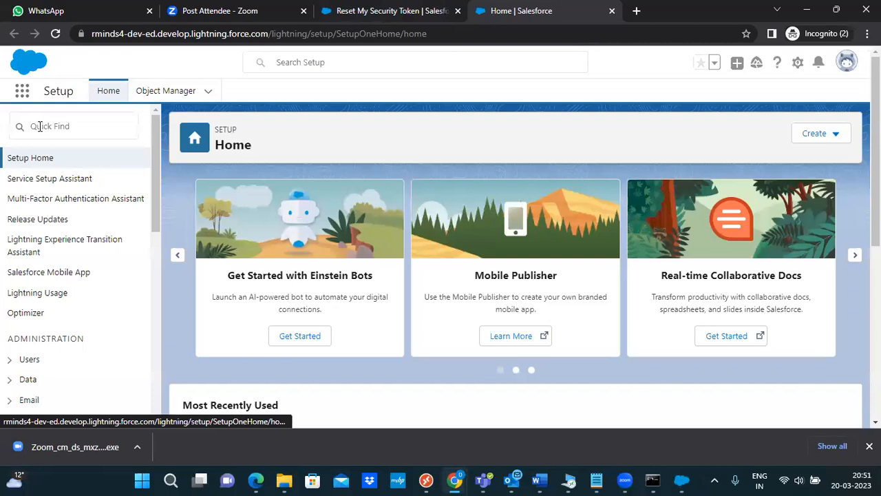
- Search Setup for 'user' and open the Users page in Salesforce Classic
{"action": "left_click", "coordinate": [39, 126]}
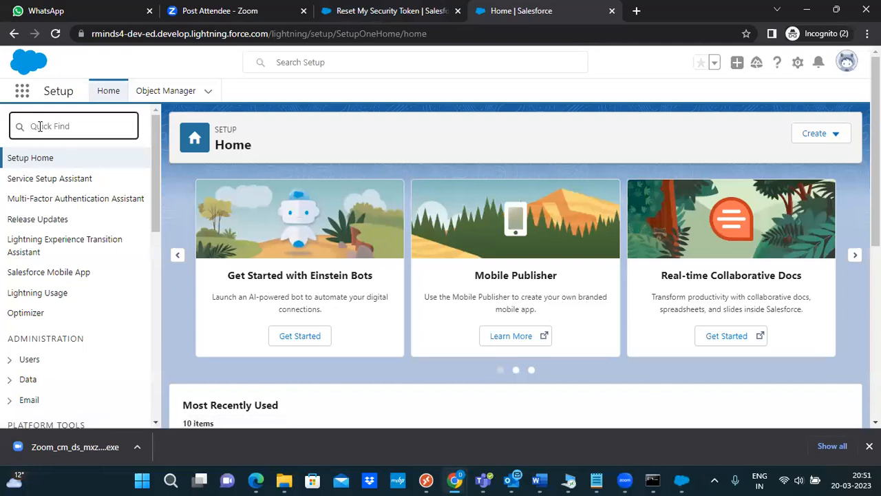
{"action": "type", "text": "user"}
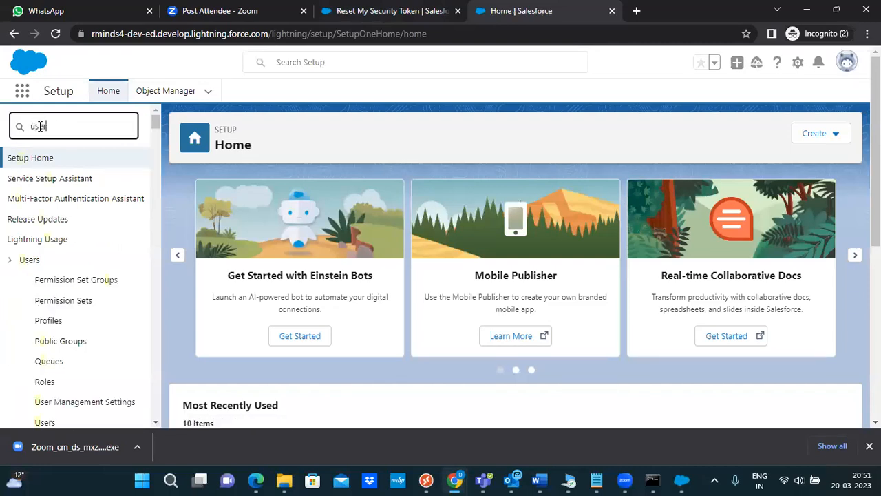
{"action": "left_click", "coordinate": [43, 321]}
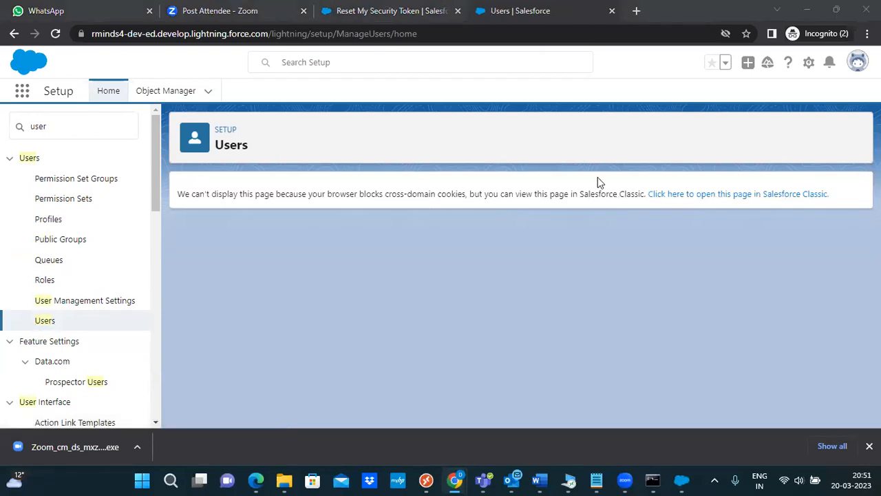
{"action": "left_click", "coordinate": [716, 196]}
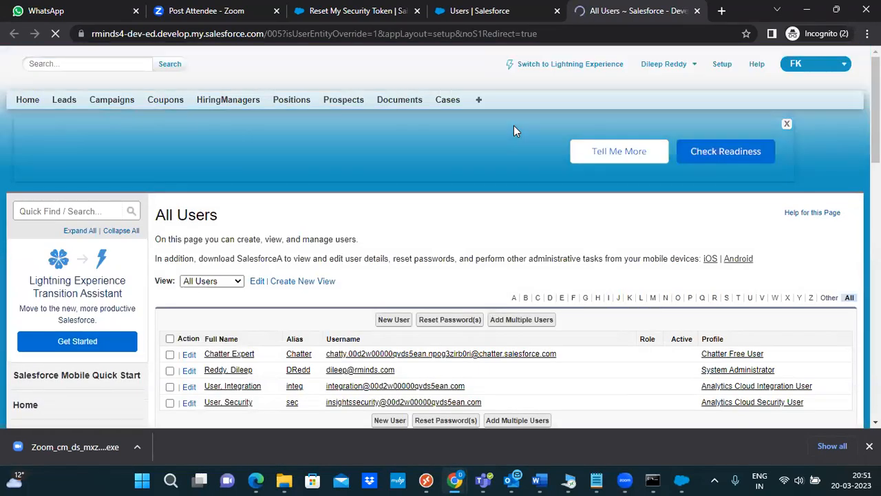
- Scroll the System Administrator profile page down to its Login IP Ranges section
{"action": "scroll", "coordinate": [513, 125], "scroll_direction": "down", "scroll_amount": 3}
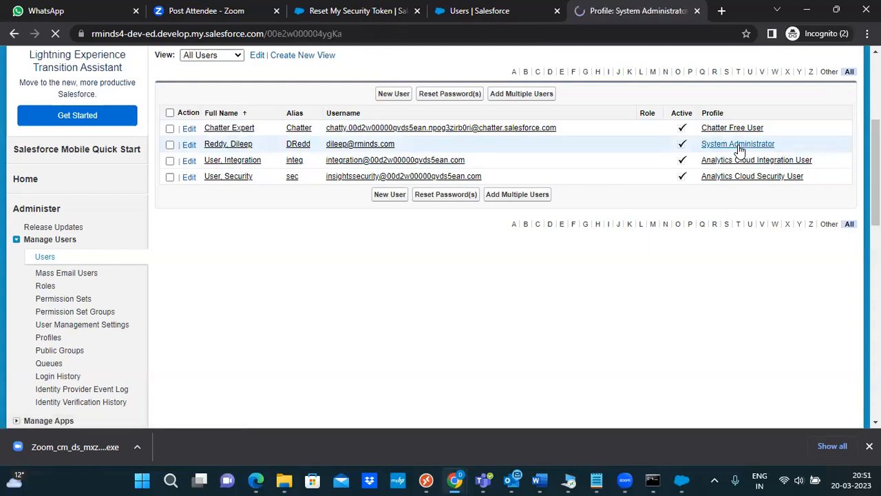
{"action": "scroll", "coordinate": [740, 150], "scroll_direction": "down", "scroll_amount": 3}
{"action": "scroll", "coordinate": [506, 237], "scroll_direction": "down", "scroll_amount": 7}
{"action": "scroll", "coordinate": [506, 237], "scroll_direction": "up", "scroll_amount": 7}
{"action": "scroll", "coordinate": [506, 237], "scroll_direction": "down", "scroll_amount": 20}
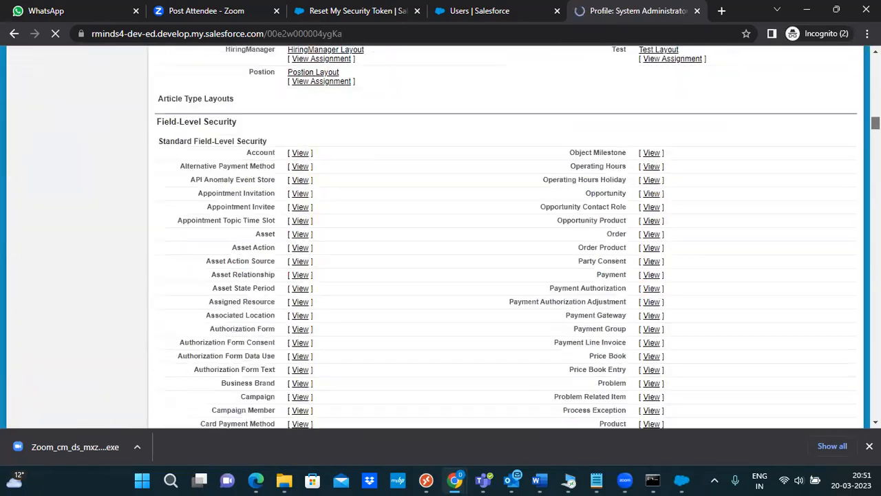
{"action": "scroll", "coordinate": [506, 238], "scroll_direction": "down", "scroll_amount": 20}
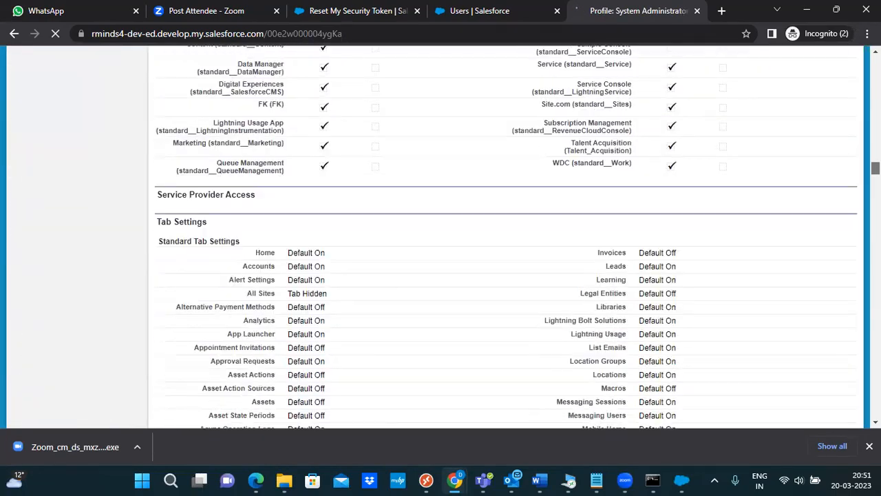
{"action": "scroll", "coordinate": [505, 237], "scroll_direction": "down", "scroll_amount": 20}
{"action": "scroll", "coordinate": [506, 238], "scroll_direction": "down", "scroll_amount": 20}
{"action": "scroll", "coordinate": [506, 238], "scroll_direction": "down", "scroll_amount": 1}
{"action": "scroll", "coordinate": [506, 238], "scroll_direction": "up", "scroll_amount": 3}
{"action": "scroll", "coordinate": [506, 237], "scroll_direction": "down", "scroll_amount": 2}
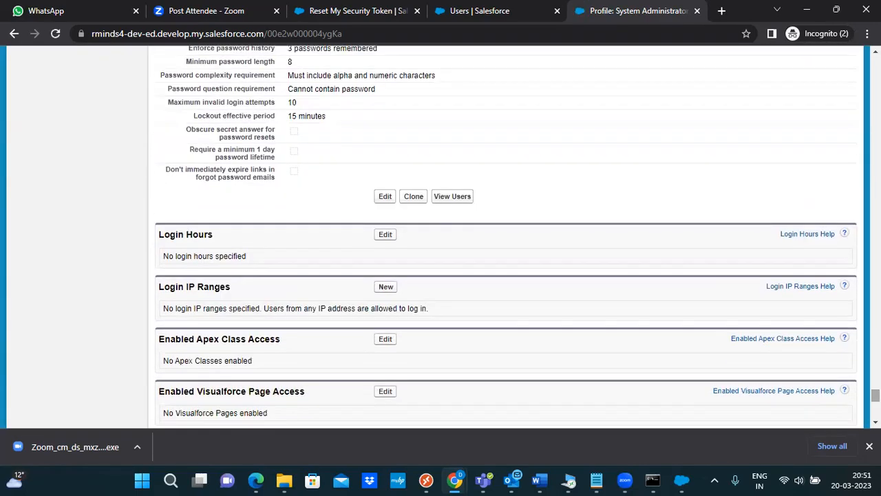
- Add and save a login IP range from 0.0.0.0 to 255.255.255.255
{"action": "left_click", "coordinate": [387, 289]}
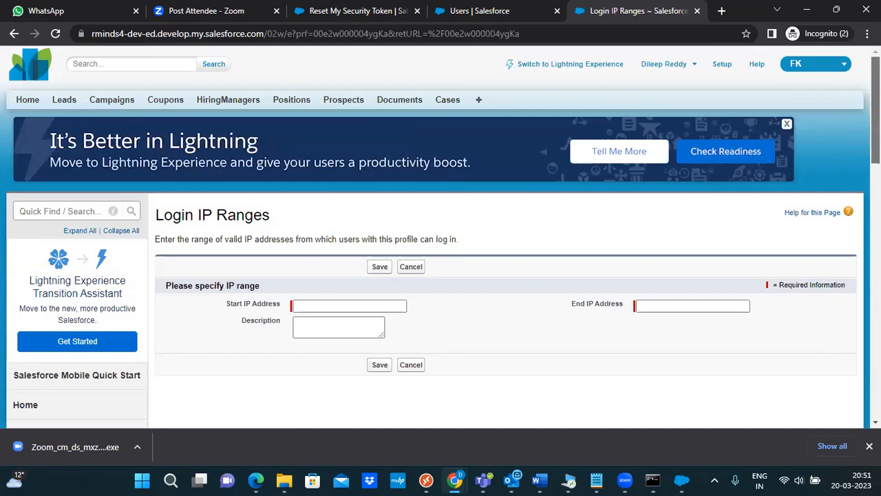
{"action": "scroll", "coordinate": [875, 137], "scroll_direction": "down", "scroll_amount": 2}
{"action": "left_click", "coordinate": [348, 148]}
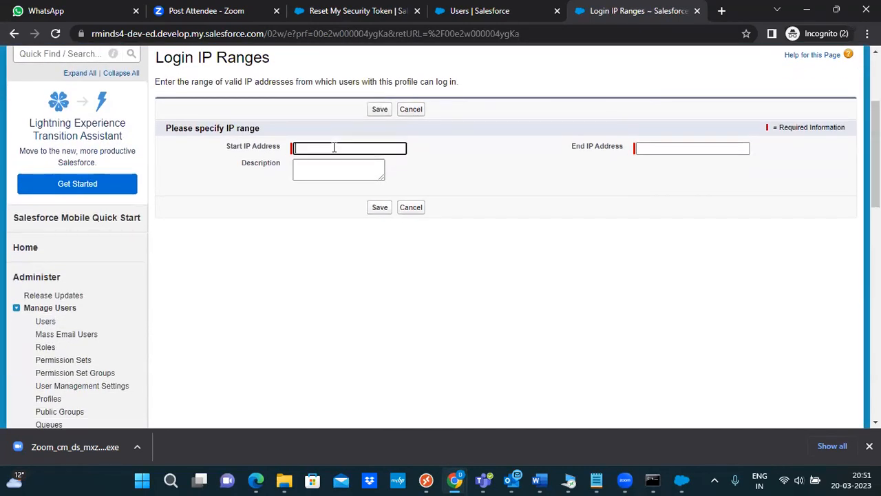
{"action": "left_click", "coordinate": [356, 174]}
{"action": "left_click", "coordinate": [639, 148]}
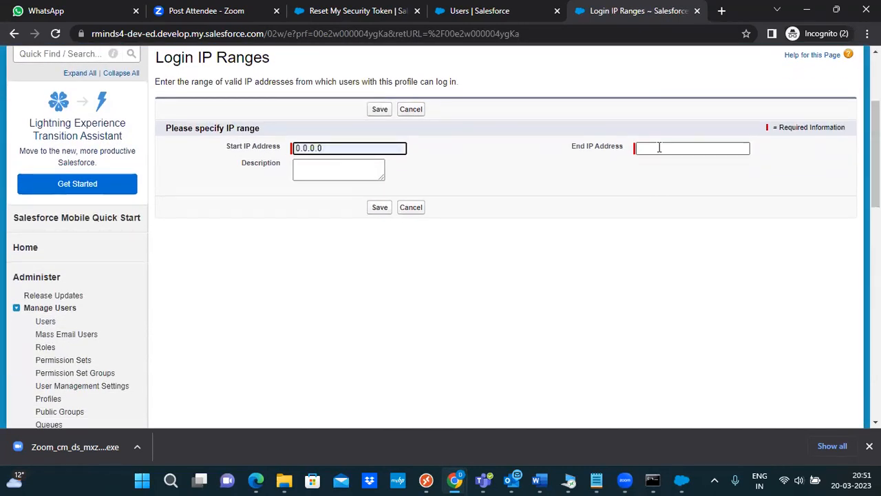
{"action": "left_click", "coordinate": [706, 181]}
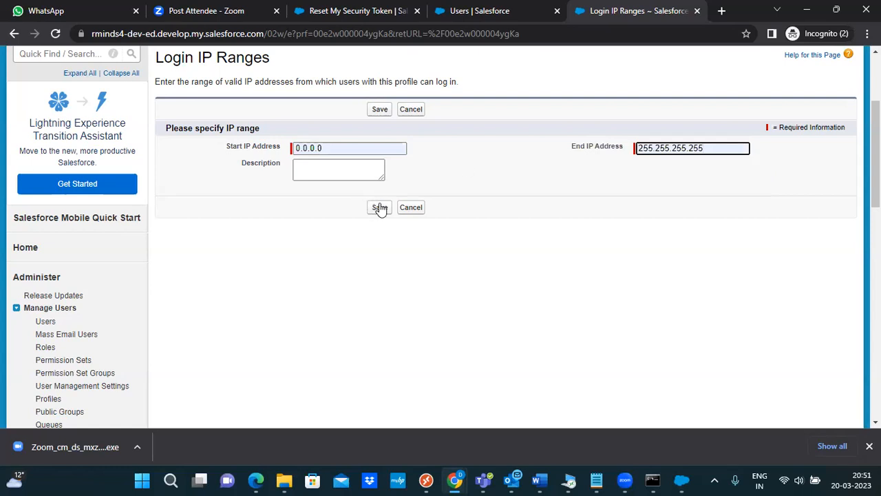
{"action": "left_click", "coordinate": [379, 207]}
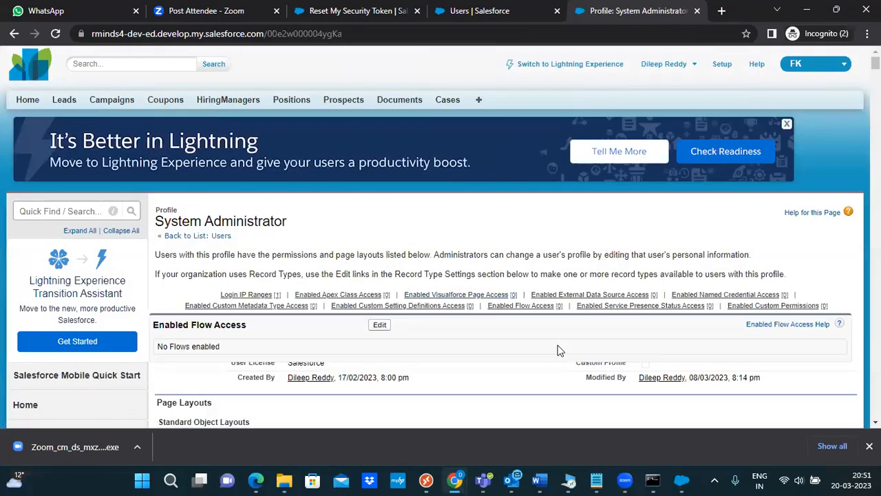
{"action": "mouse_move", "coordinate": [681, 482]}
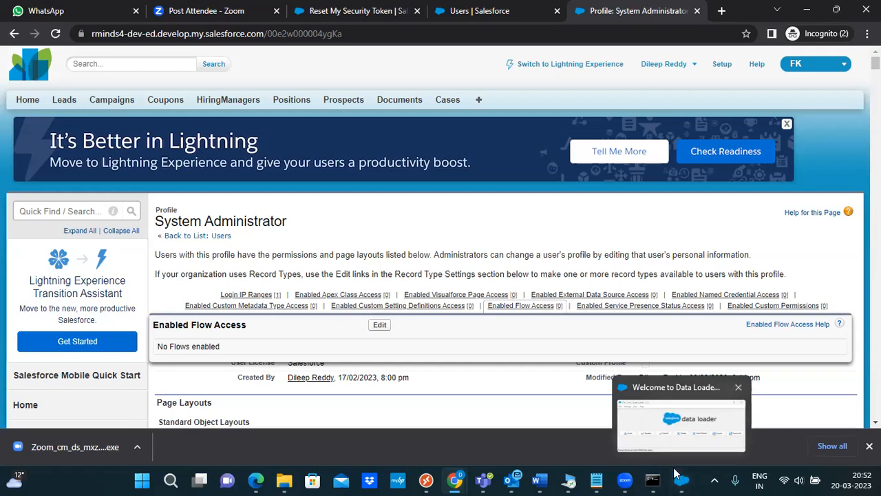
- Log in to Data Loader with the account password and continue to object selection
{"action": "left_click", "coordinate": [675, 474]}
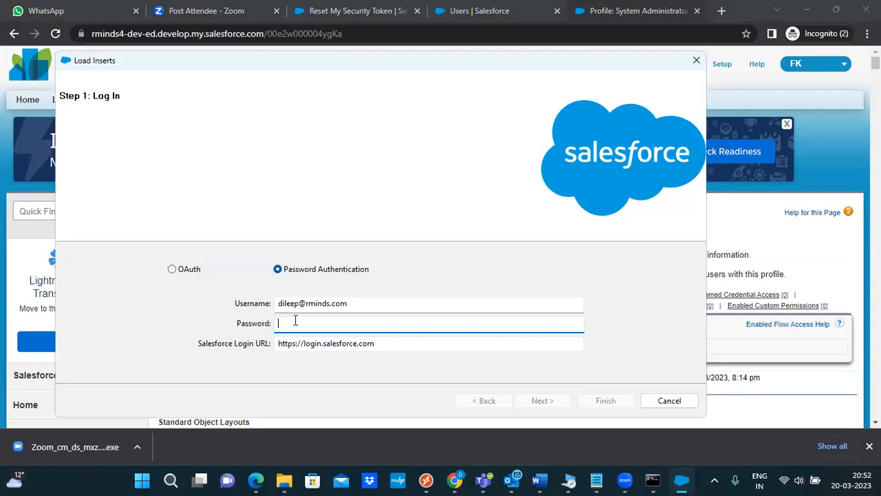
{"action": "type", "text": "••••••••••"}
{"action": "key", "text": "alt+Tab"}
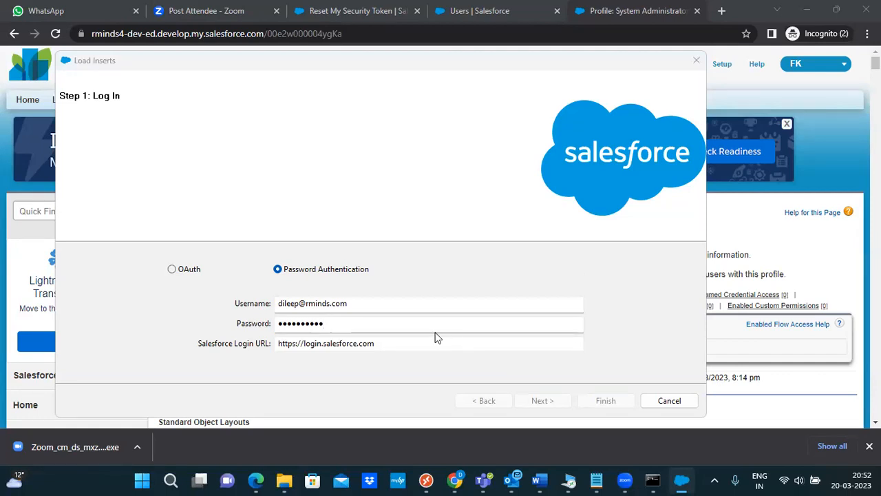
{"action": "left_click", "coordinate": [390, 328]}
{"action": "key", "text": "Return"}
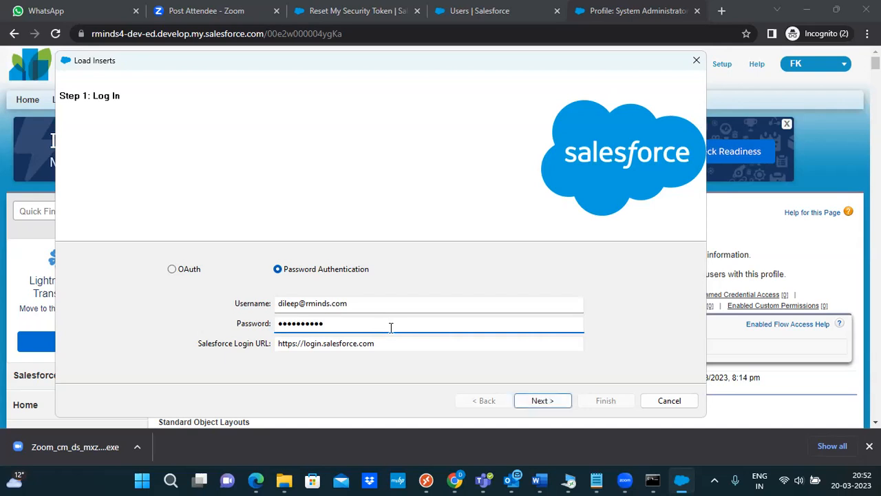
{"action": "left_click", "coordinate": [536, 402]}
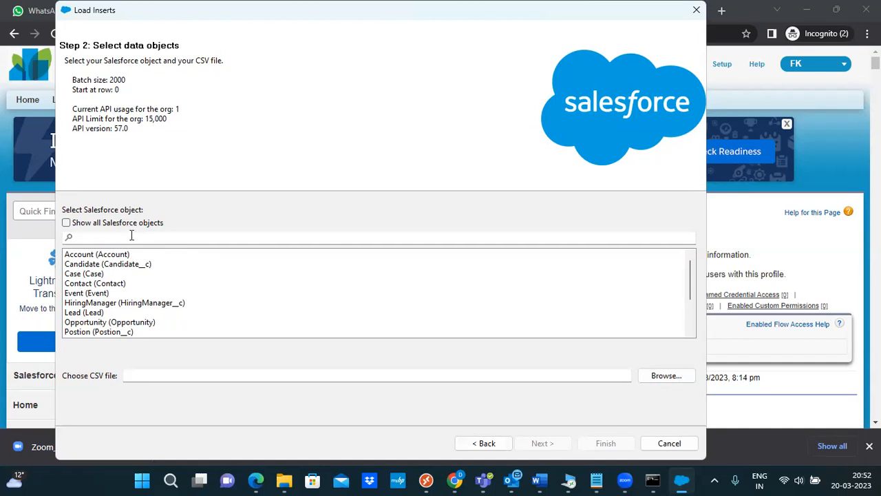
- Choose the Account object and Account_Insert.csv, then accept the 14-row data selection check
{"action": "left_click", "coordinate": [114, 254]}
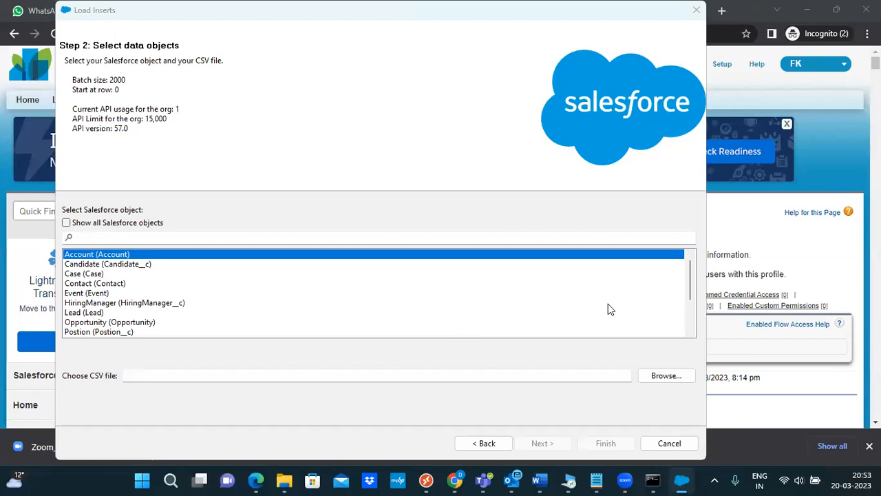
{"action": "left_click", "coordinate": [170, 375]}
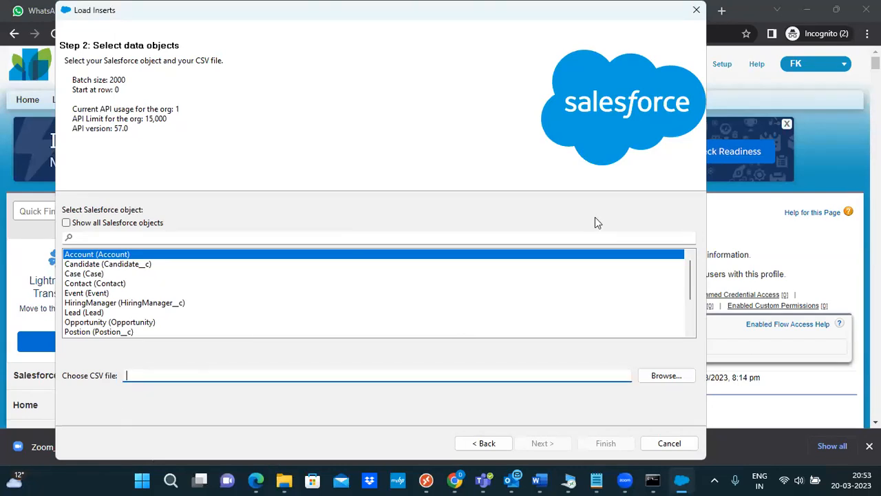
{"action": "left_click", "coordinate": [668, 375]}
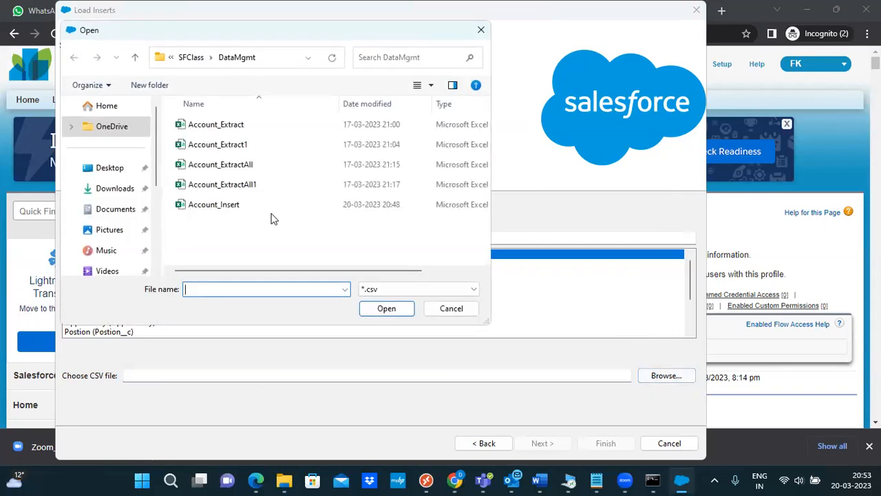
{"action": "double_click", "coordinate": [221, 207]}
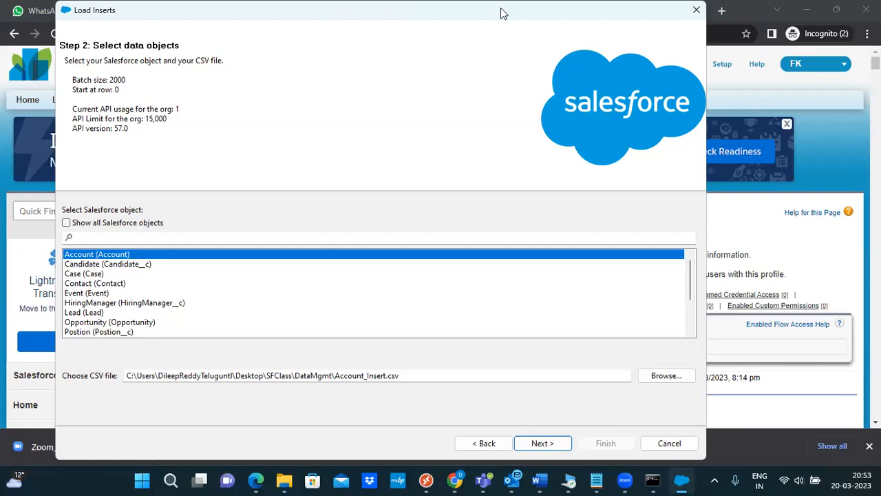
{"action": "left_click_drag", "start_coordinate": [501, 8], "coordinate": [482, 8]}
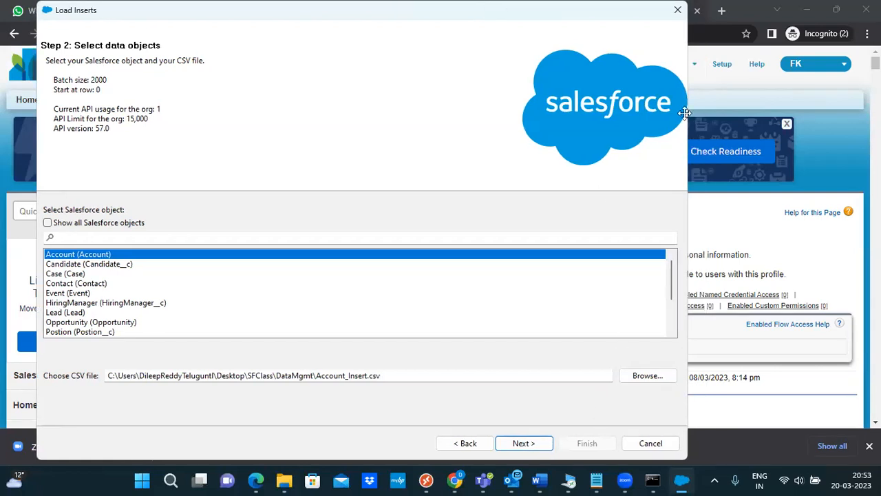
{"action": "left_click", "coordinate": [533, 442]}
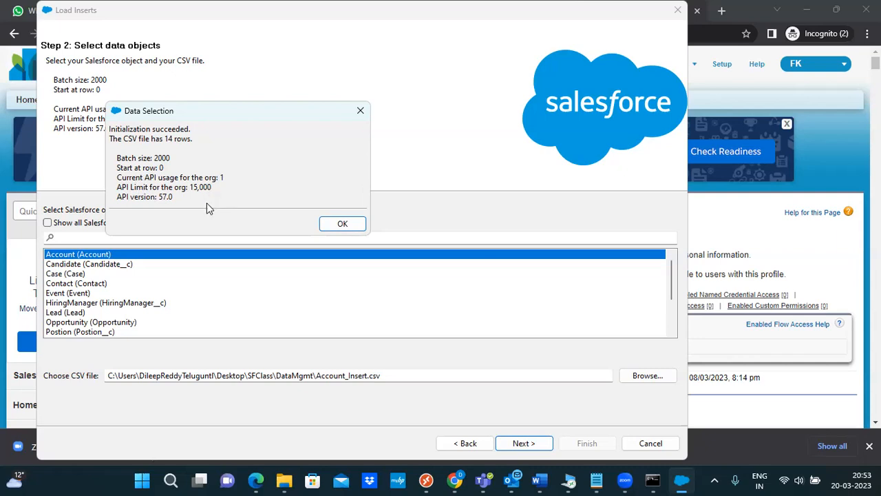
{"action": "left_click", "coordinate": [341, 223]}
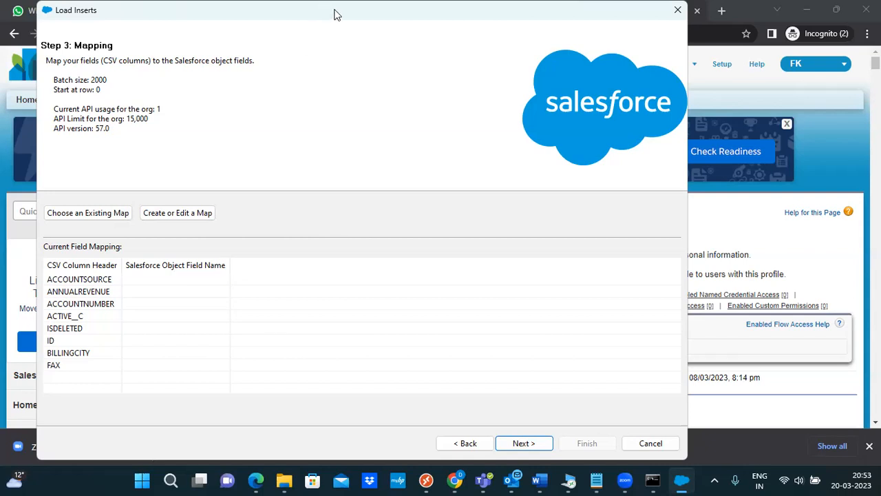
- Open the Mapping Dialog through 'Create or Edit a Map' on Step 3
{"action": "left_click_drag", "start_coordinate": [342, 14], "coordinate": [379, 14]}
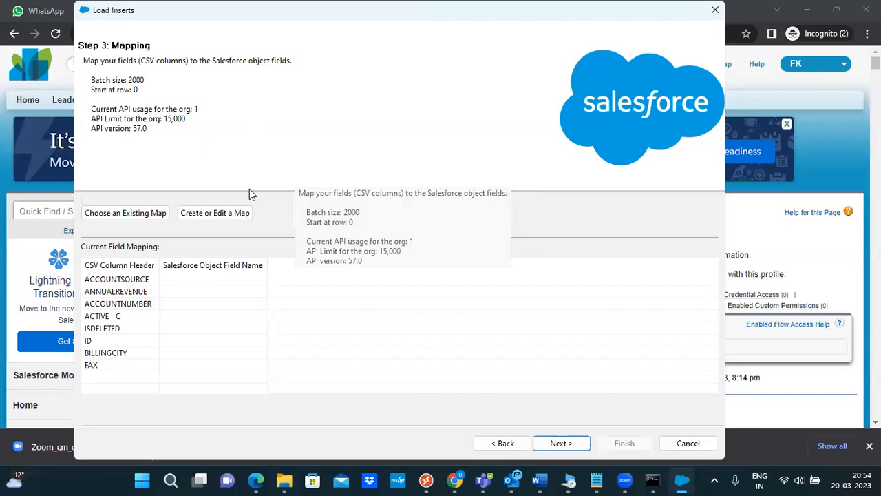
{"action": "left_click", "coordinate": [226, 214]}
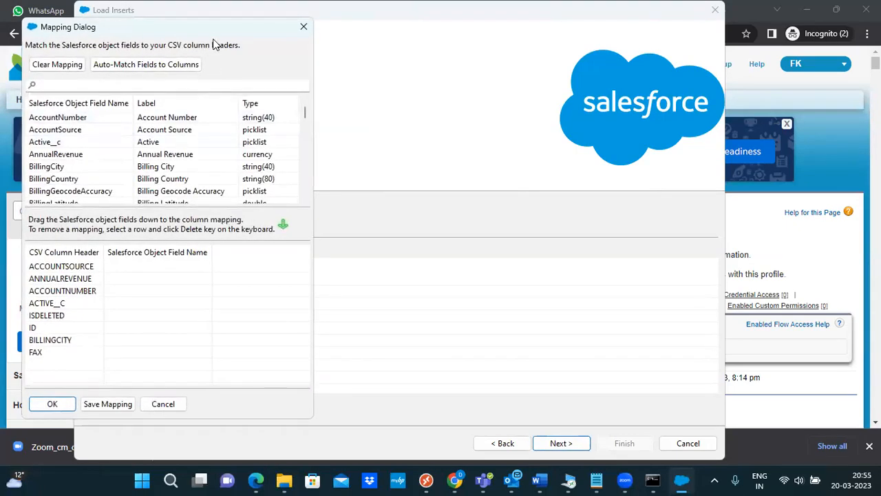
- Map AccountSource, AnnualRevenue, AccountNumber and Active__c onto their matching CSV columns
{"action": "left_click_drag", "start_coordinate": [217, 26], "coordinate": [410, 27]}
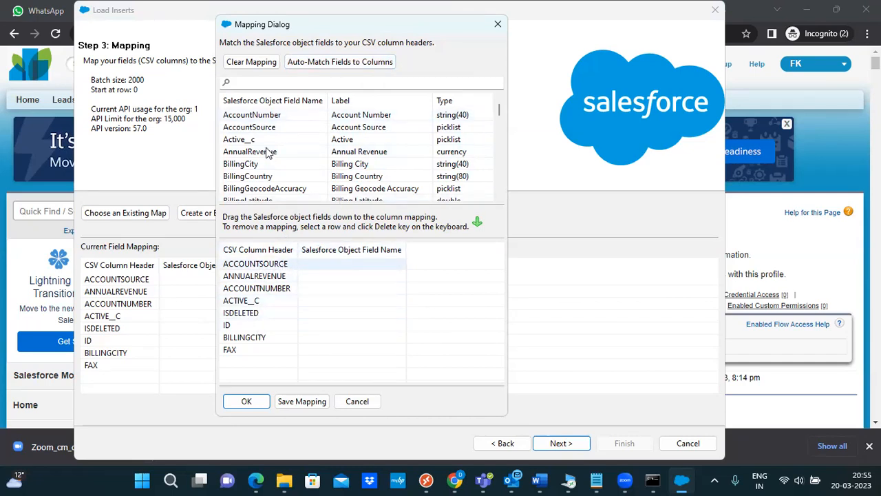
{"action": "left_click_drag", "start_coordinate": [267, 130], "coordinate": [352, 267]}
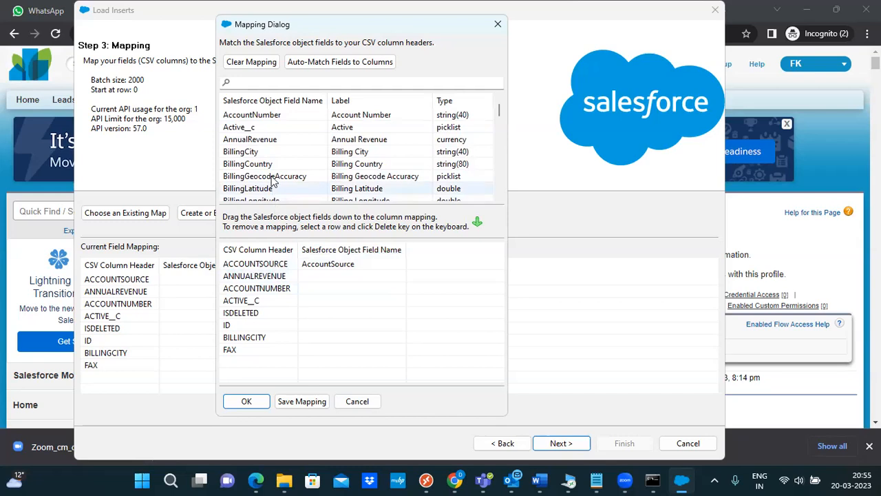
{"action": "left_click_drag", "start_coordinate": [267, 139], "coordinate": [352, 277]}
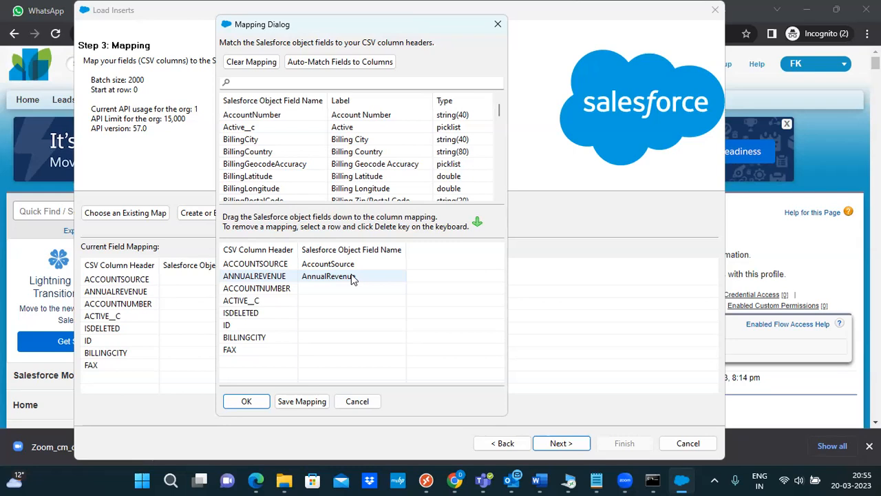
{"action": "left_click", "coordinate": [277, 120]}
{"action": "left_click_drag", "start_coordinate": [277, 120], "coordinate": [360, 292]}
{"action": "left_click", "coordinate": [245, 115]}
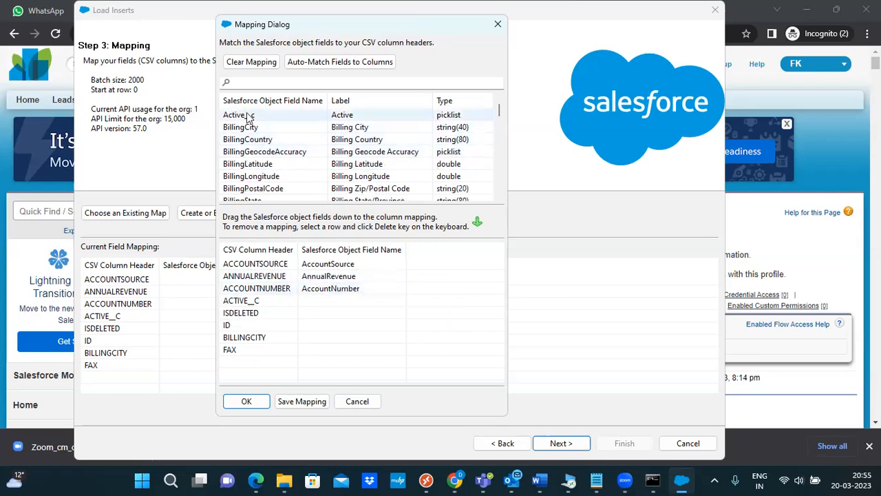
{"action": "left_click_drag", "start_coordinate": [245, 115], "coordinate": [337, 310]}
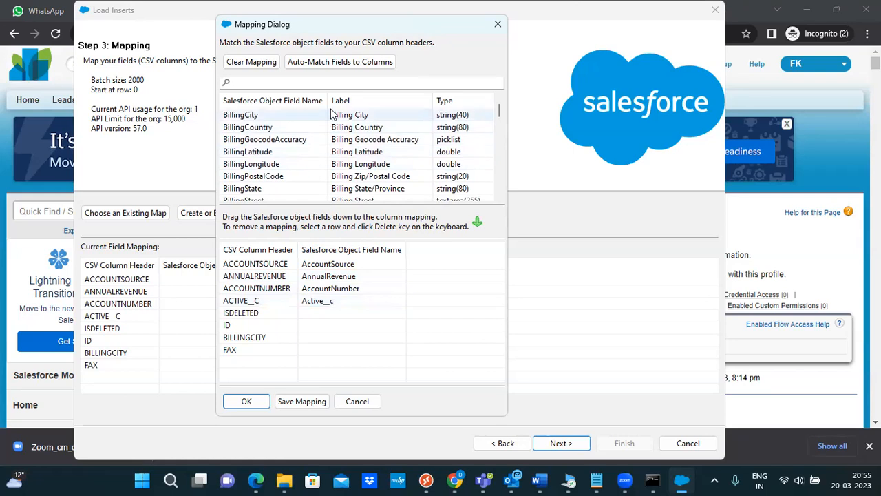
- Map Fax to the FAX column and BillingCity to the BILLINGCITY column
{"action": "left_click_drag", "start_coordinate": [500, 112], "coordinate": [500, 132]}
{"action": "scroll", "coordinate": [500, 131], "scroll_direction": "down", "scroll_amount": 5}
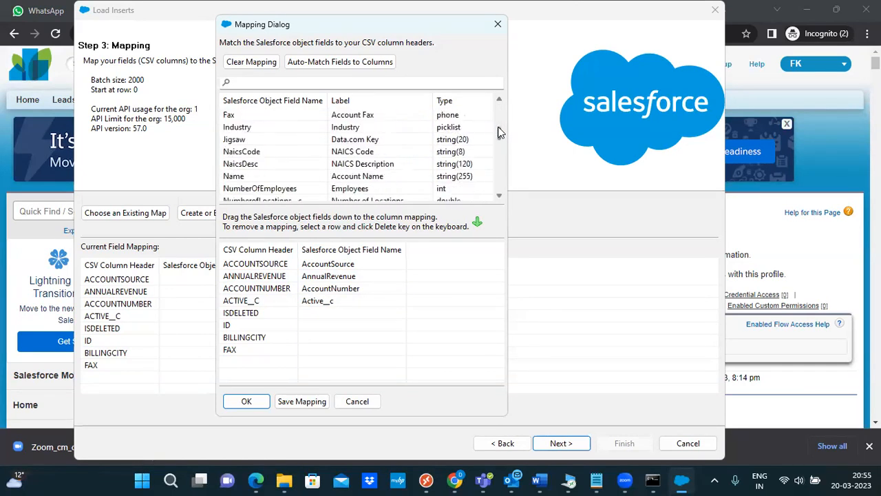
{"action": "scroll", "coordinate": [501, 131], "scroll_direction": "down", "scroll_amount": 6}
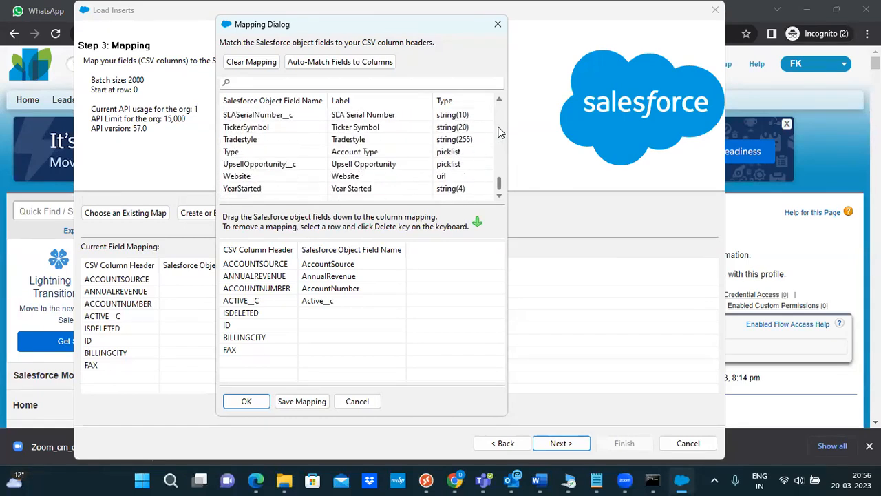
{"action": "scroll", "coordinate": [501, 132], "scroll_direction": "up", "scroll_amount": 2}
{"action": "scroll", "coordinate": [500, 131], "scroll_direction": "up", "scroll_amount": 15}
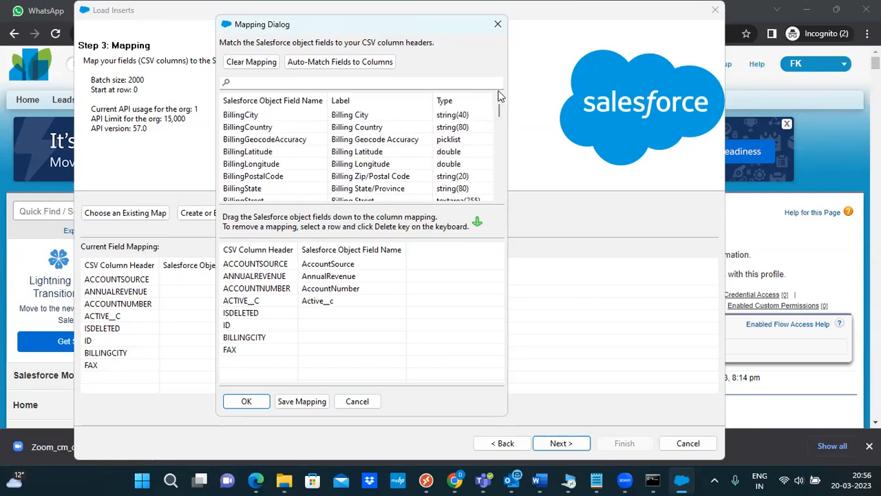
{"action": "scroll", "coordinate": [500, 114], "scroll_direction": "down", "scroll_amount": 1}
{"action": "left_click_drag", "start_coordinate": [501, 113], "coordinate": [500, 128]}
{"action": "left_click_drag", "start_coordinate": [257, 115], "coordinate": [349, 349]}
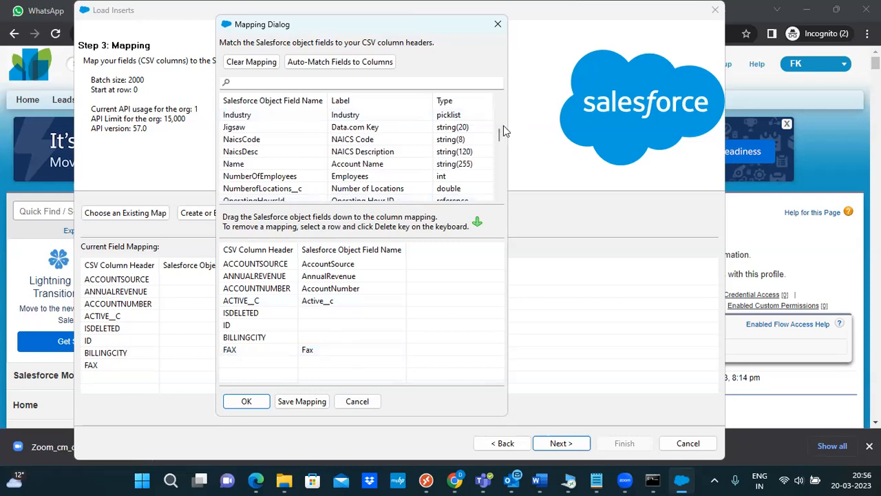
{"action": "scroll", "coordinate": [503, 131], "scroll_direction": "up", "scroll_amount": 1}
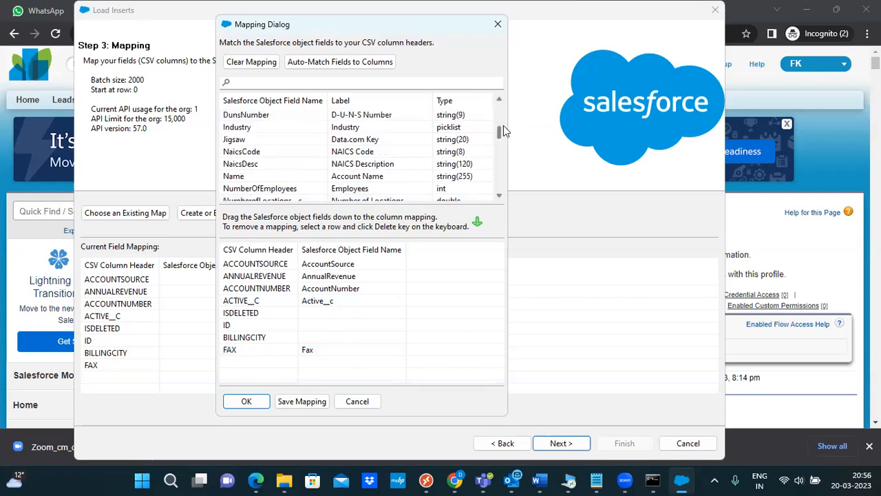
{"action": "scroll", "coordinate": [503, 125], "scroll_direction": "up", "scroll_amount": 2}
{"action": "left_click_drag", "start_coordinate": [503, 125], "coordinate": [501, 121]}
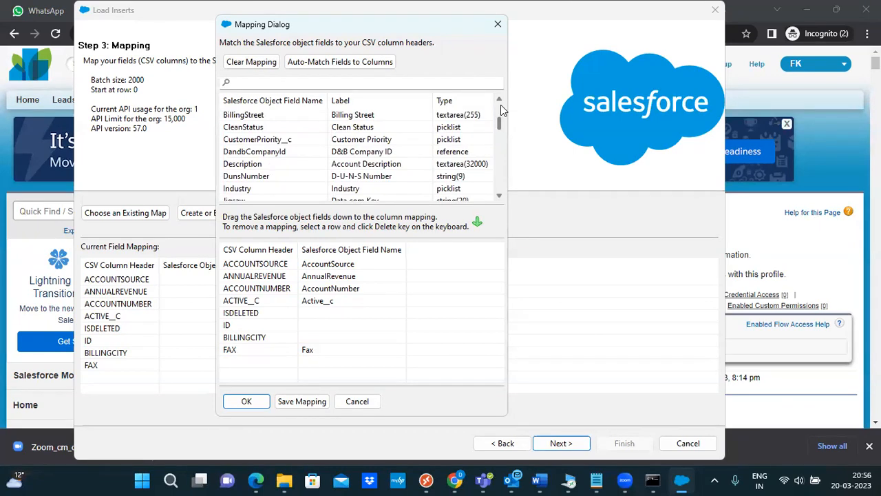
{"action": "left_click", "coordinate": [501, 100]}
{"action": "left_click", "coordinate": [501, 101]}
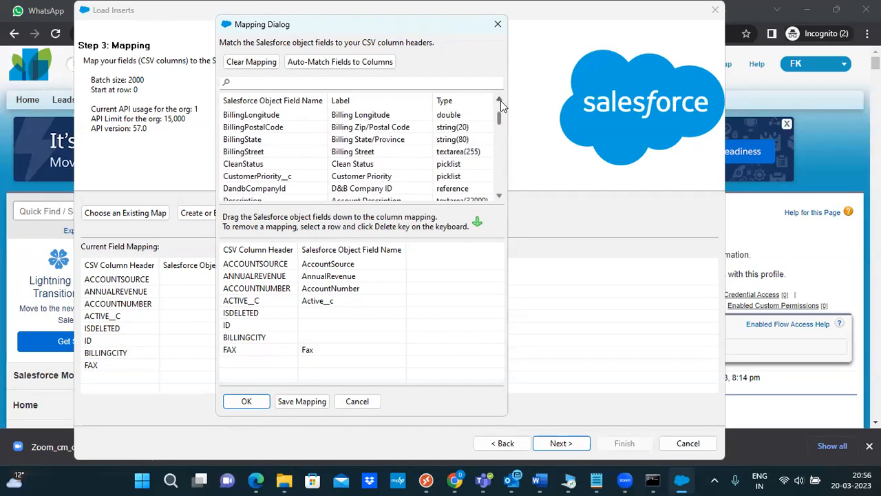
{"action": "left_click", "coordinate": [500, 101]}
{"action": "left_click", "coordinate": [500, 101]}
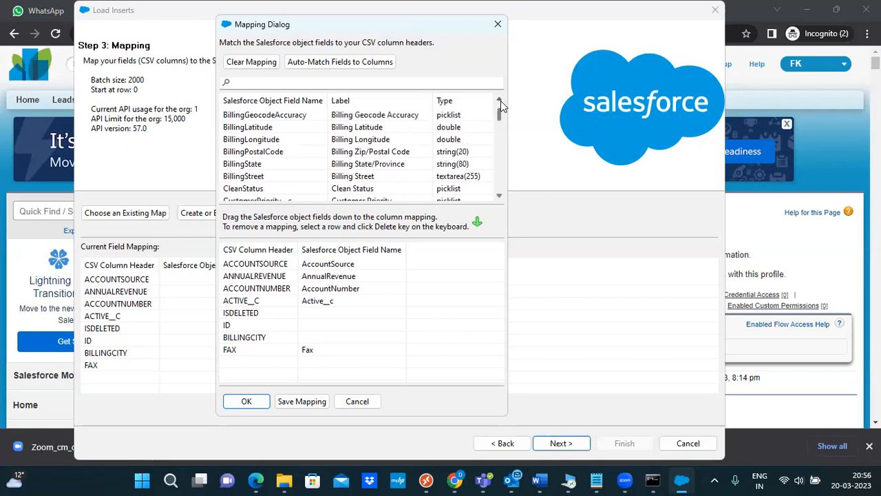
{"action": "left_click", "coordinate": [501, 101]}
{"action": "left_click", "coordinate": [501, 101]}
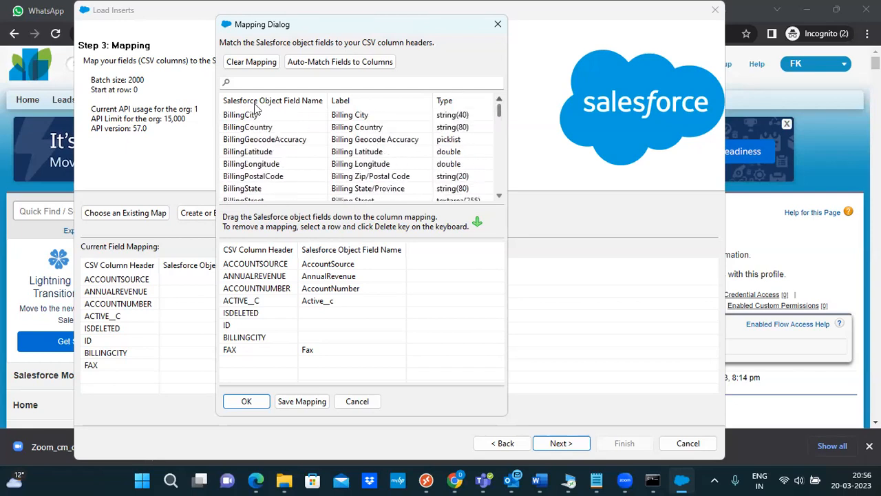
{"action": "left_click_drag", "start_coordinate": [253, 114], "coordinate": [350, 372]}
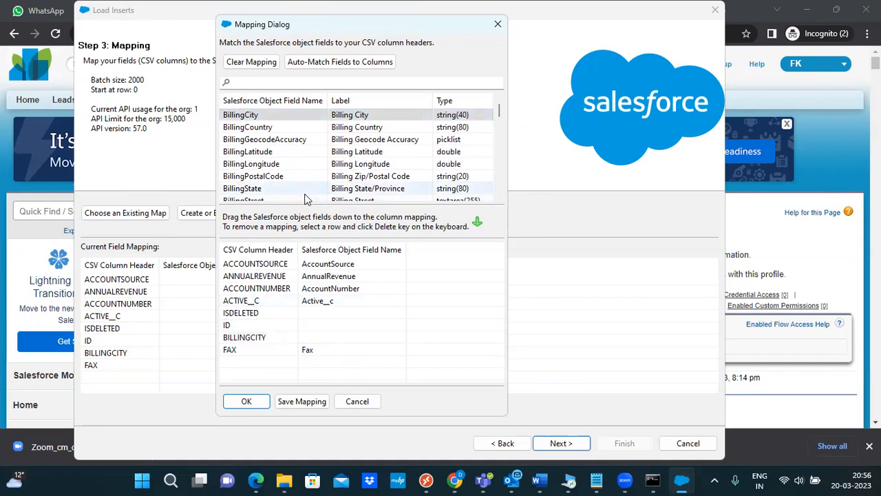
{"action": "left_click_drag", "start_coordinate": [242, 118], "coordinate": [329, 346]}
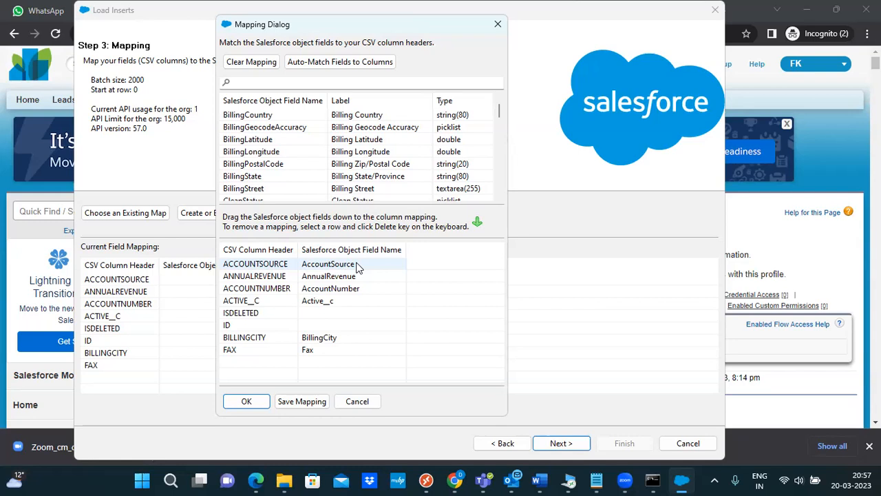
- Save the current field mapping as 'Mapping' in the DataMgmt folder
{"action": "left_click", "coordinate": [317, 402]}
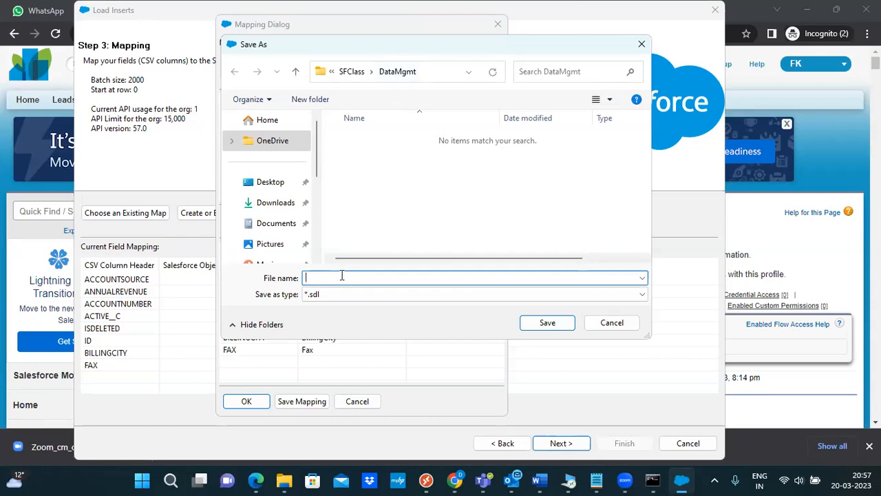
{"action": "type", "text": "Mapping"}
{"action": "left_click", "coordinate": [545, 325]}
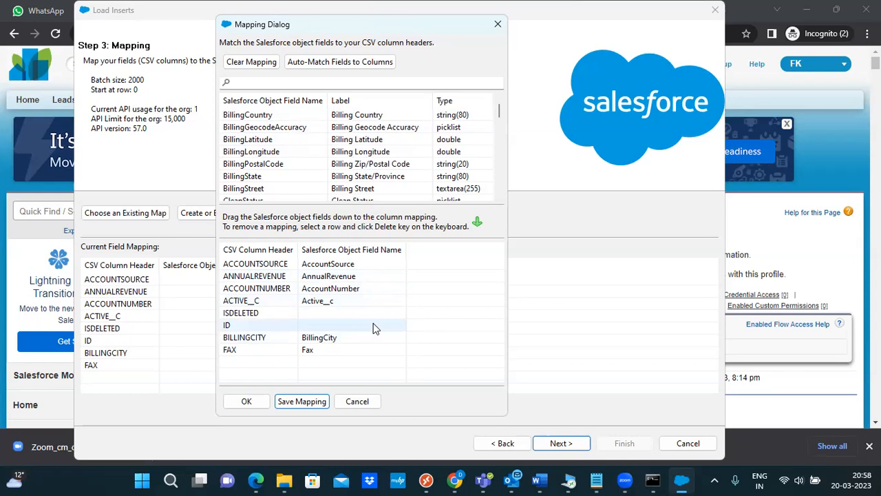
- Apply the mapping, then look at the existing Mapping.sdl file without loading it
{"action": "left_click", "coordinate": [246, 401]}
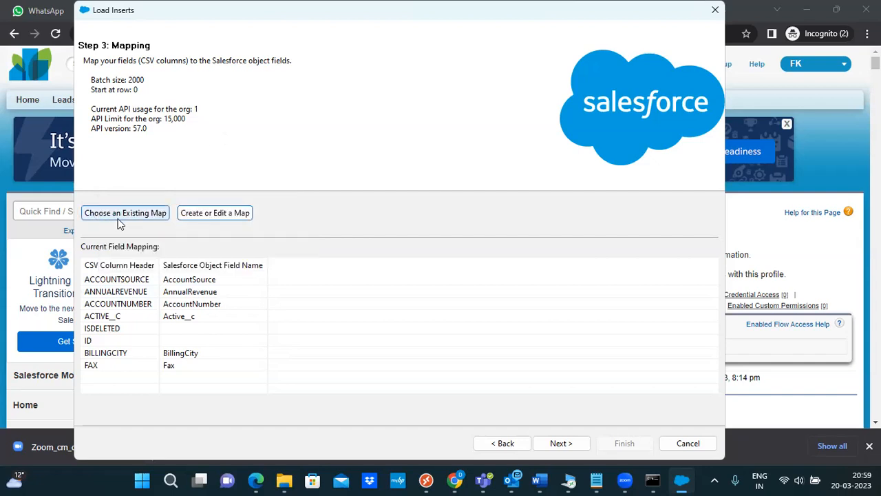
{"action": "left_click", "coordinate": [123, 219]}
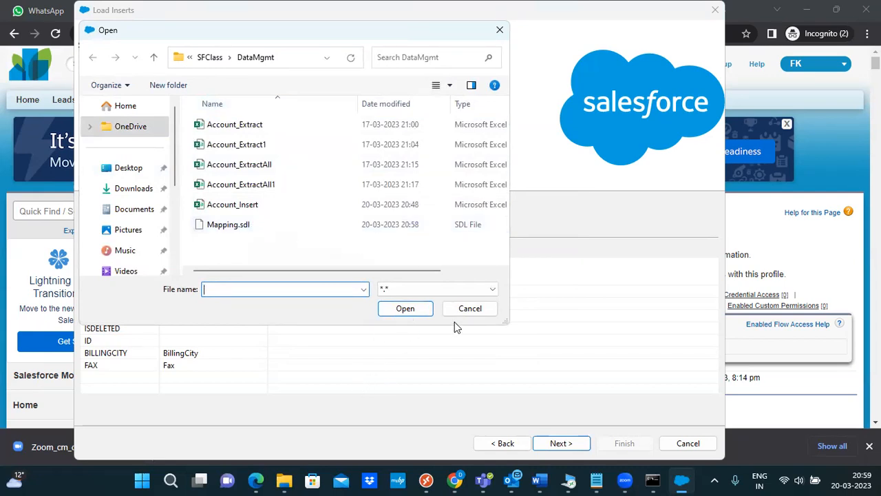
{"action": "left_click", "coordinate": [477, 315]}
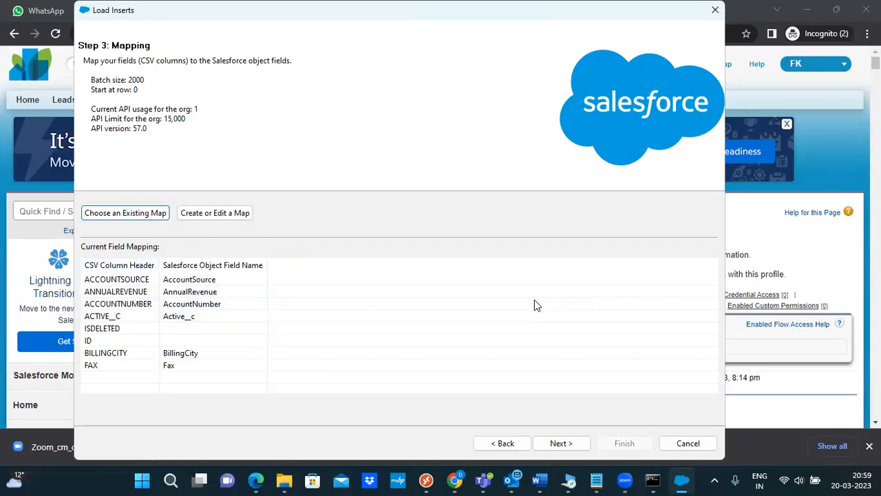
- Set DataMgmt as the success and error file folder and finish the wizard
{"action": "left_click", "coordinate": [572, 445]}
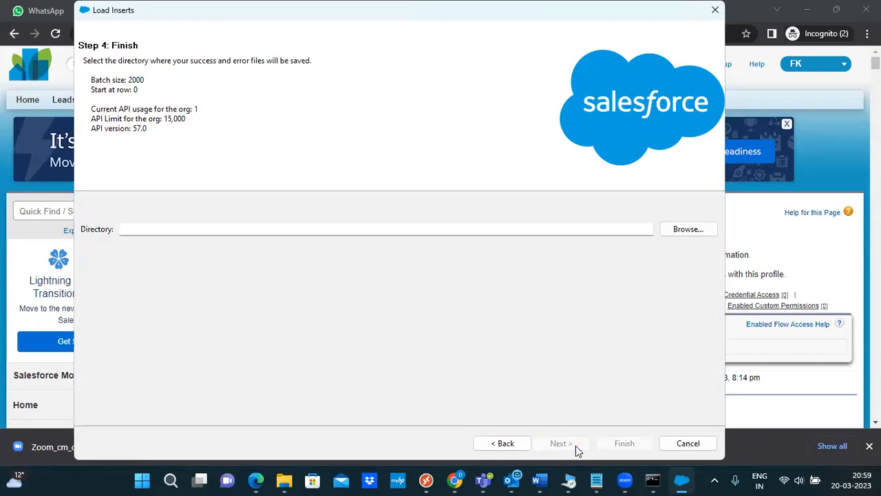
{"action": "left_click", "coordinate": [678, 230]}
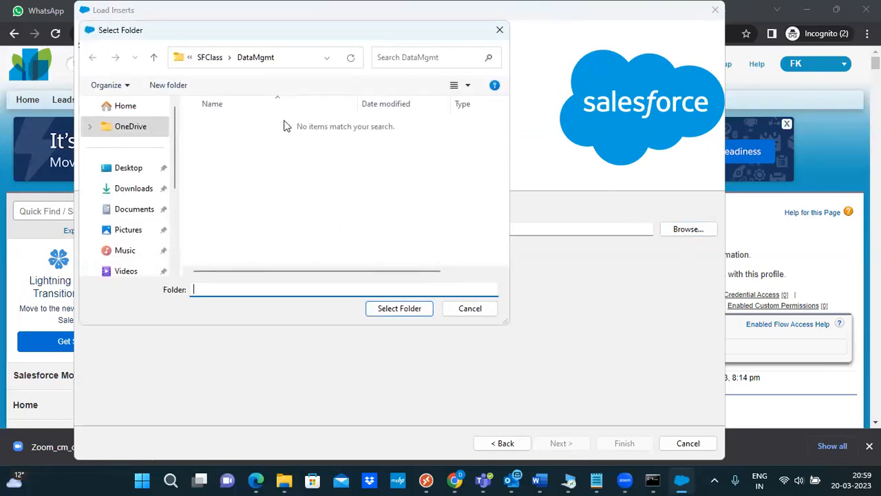
{"action": "left_click", "coordinate": [392, 313]}
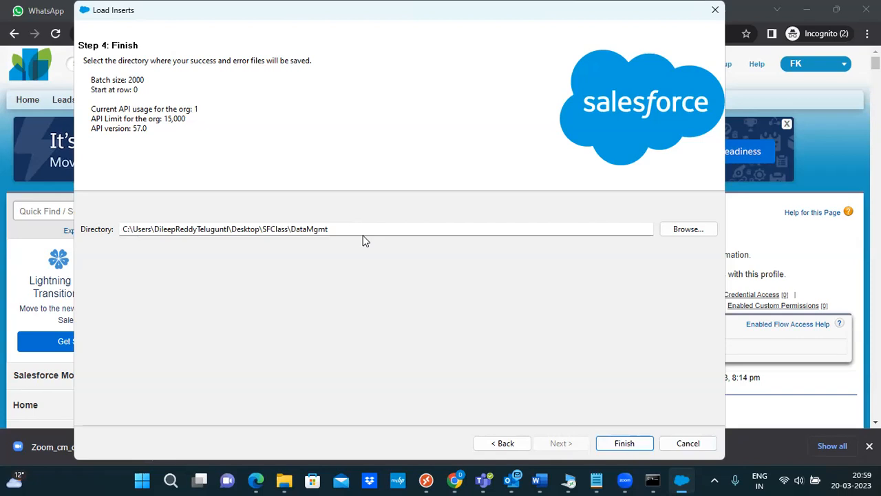
{"action": "left_click", "coordinate": [623, 444]}
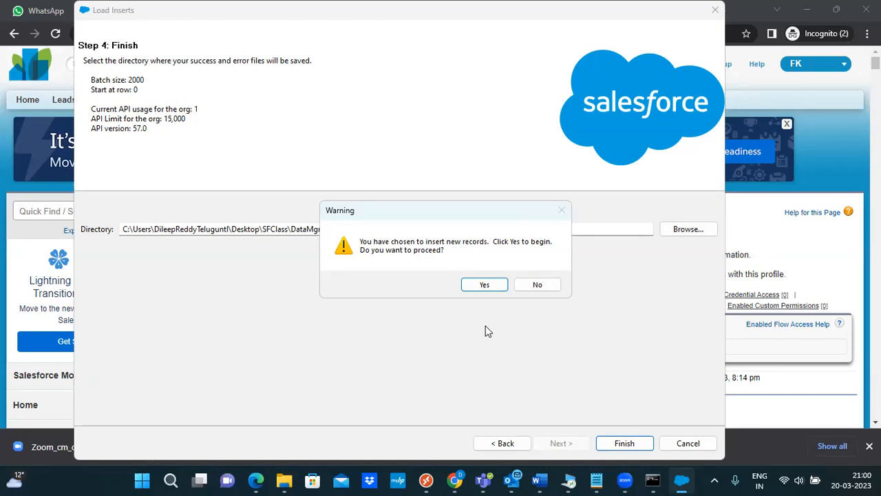
- Confirm the insert, then review the empty successes file and the 14 errors
{"action": "left_click", "coordinate": [486, 284]}
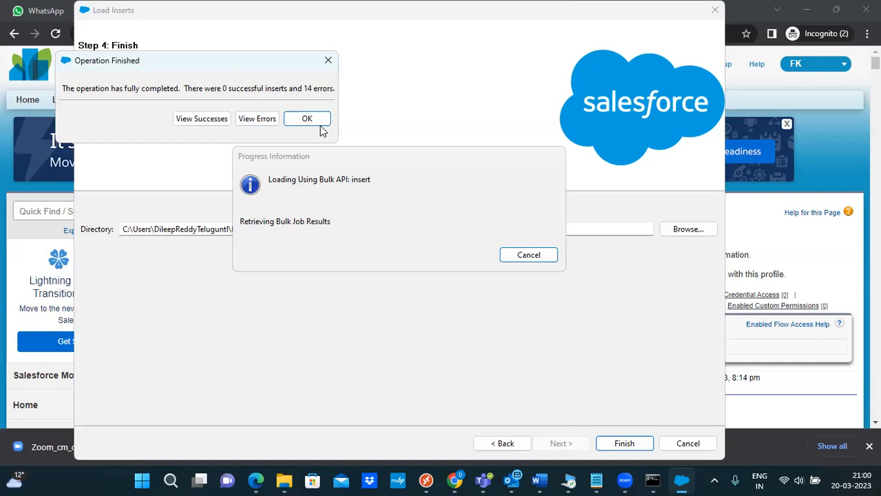
{"action": "left_click", "coordinate": [205, 120]}
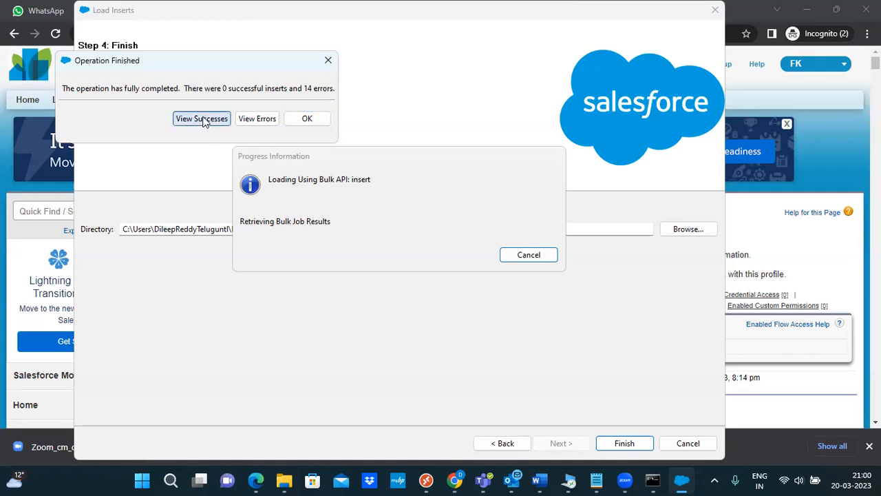
{"action": "left_click", "coordinate": [433, 77]}
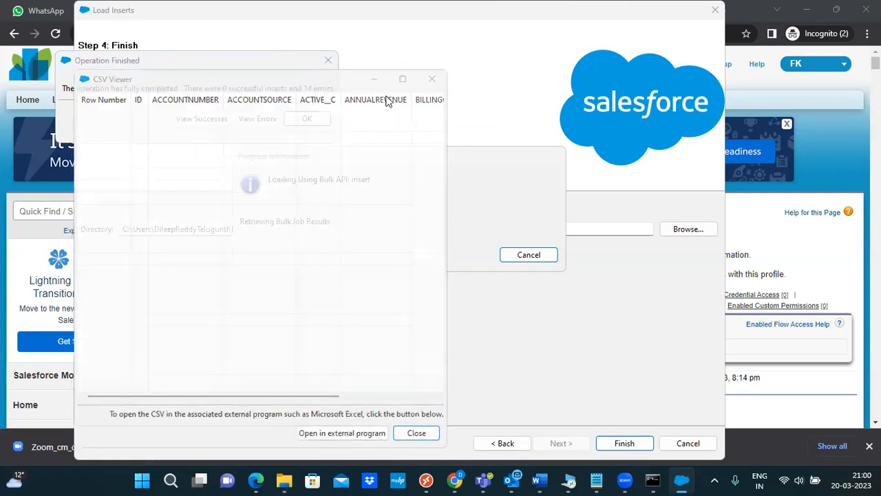
{"action": "left_click", "coordinate": [256, 120]}
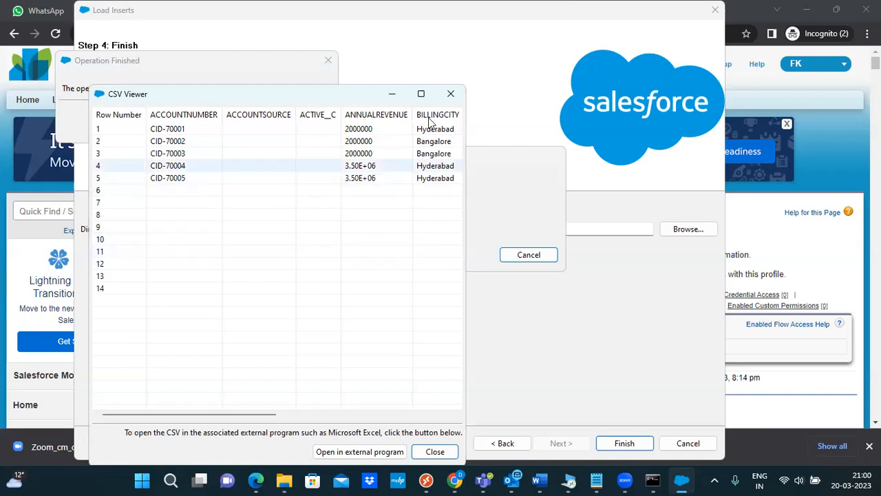
{"action": "left_click", "coordinate": [451, 95]}
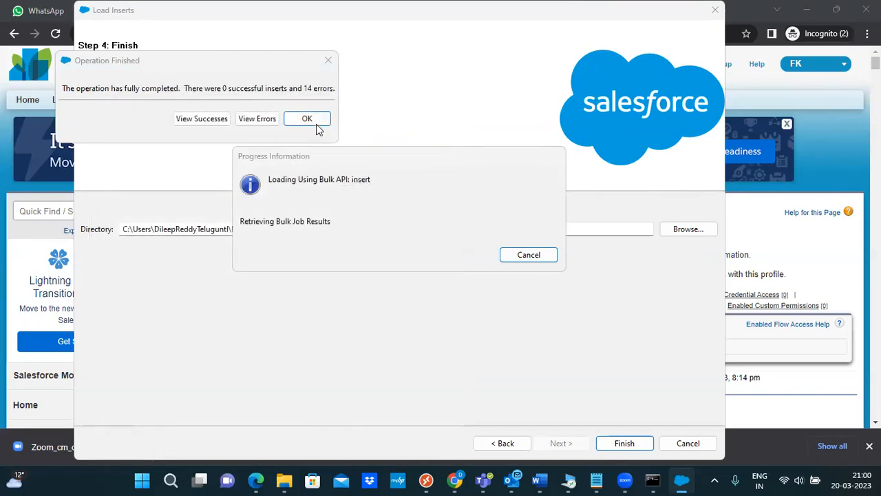
{"action": "left_click", "coordinate": [315, 125]}
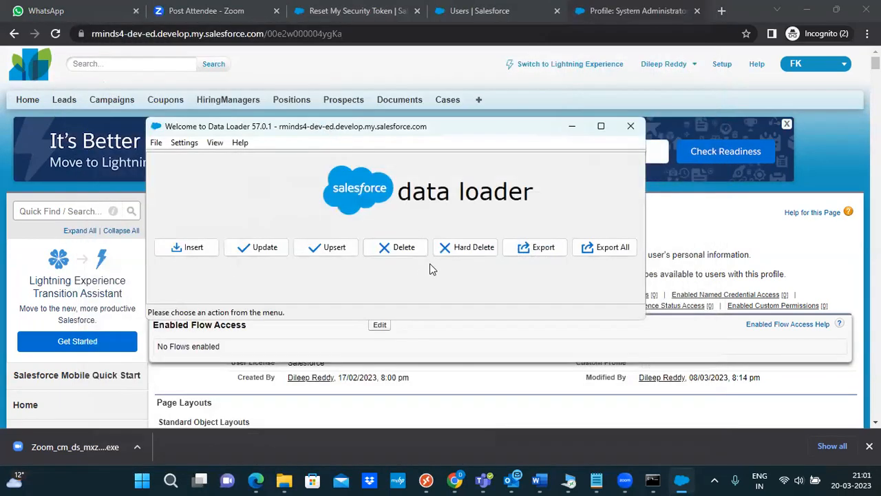
- Open the insert's success CSV from the DataMgmt folder in Excel
{"action": "mouse_move", "coordinate": [287, 482]}
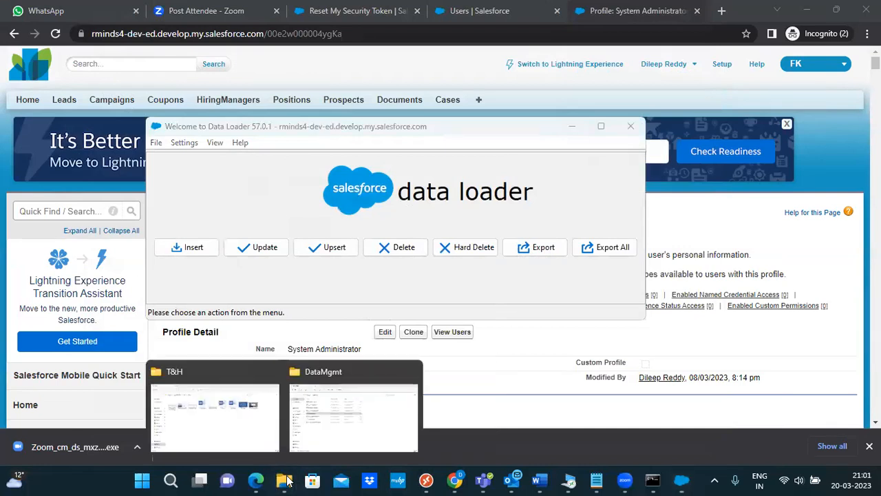
{"action": "left_click", "coordinate": [358, 421]}
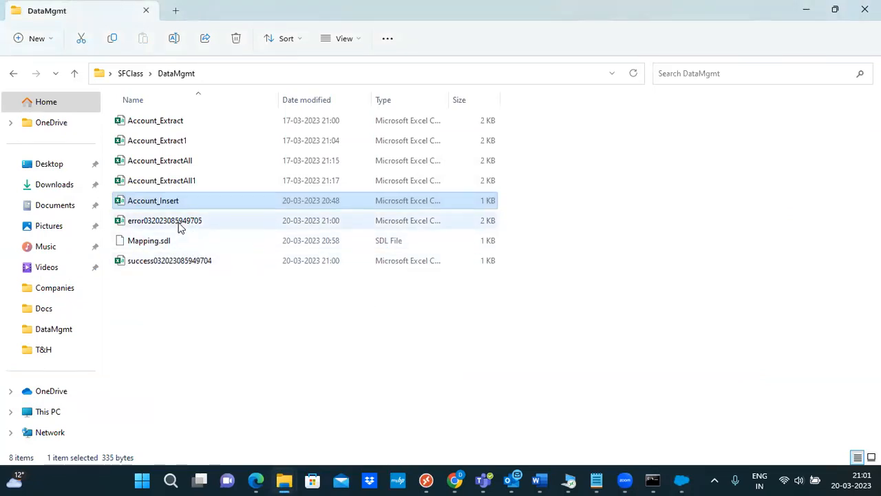
{"action": "double_click", "coordinate": [176, 264]}
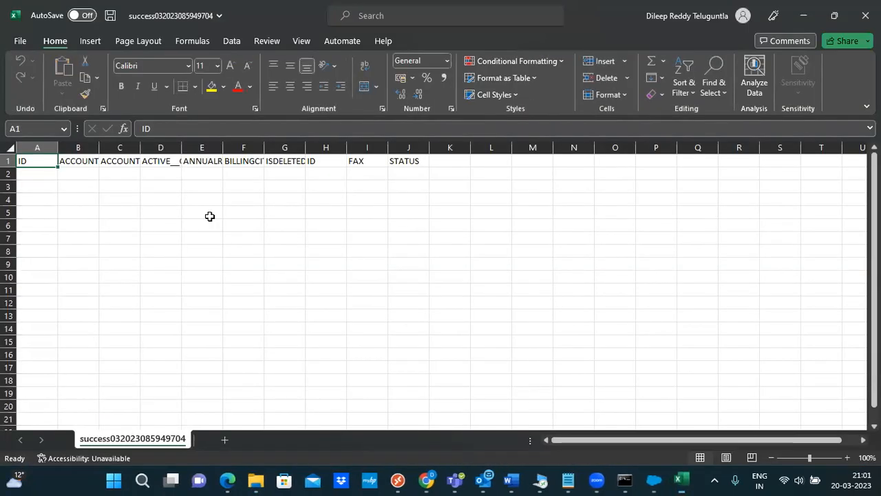
- Open the error CSV, widen column I to read the REQUIRED_FIELD_MISSING Name errors, and close without saving
{"action": "left_click", "coordinate": [865, 15]}
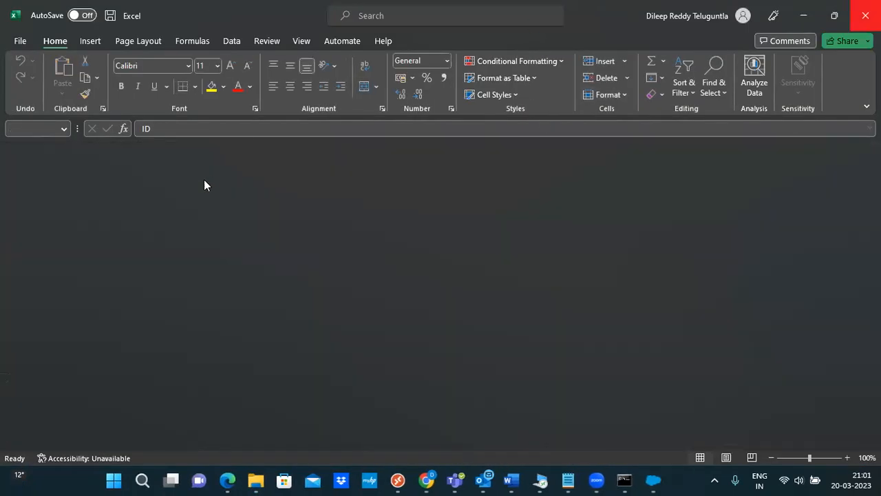
{"action": "double_click", "coordinate": [163, 220]}
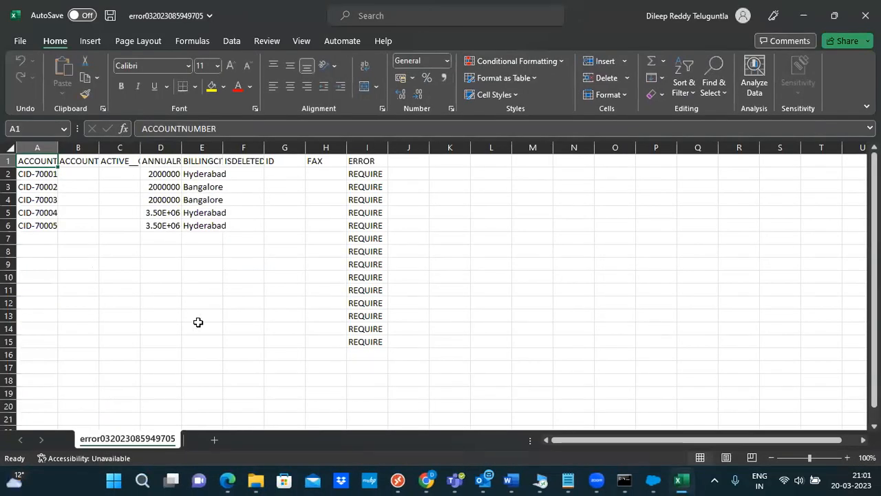
{"action": "left_click_drag", "start_coordinate": [387, 147], "coordinate": [492, 147]}
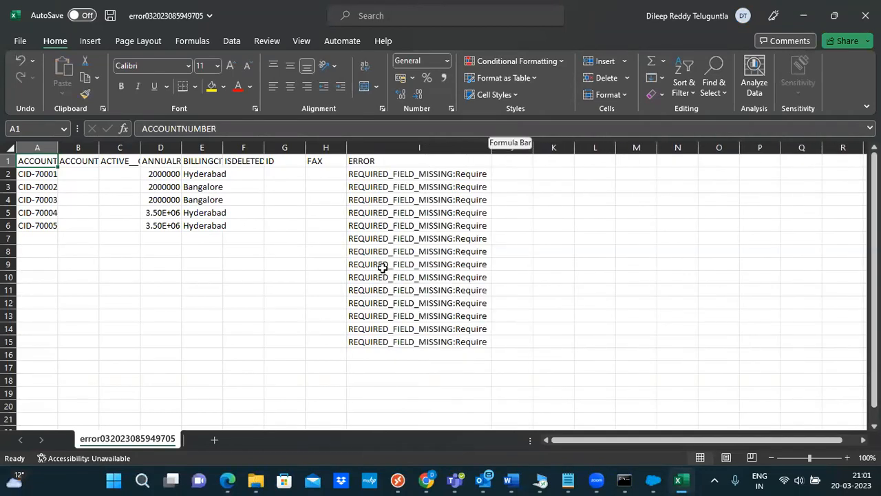
{"action": "left_click_drag", "start_coordinate": [492, 147], "coordinate": [770, 147]}
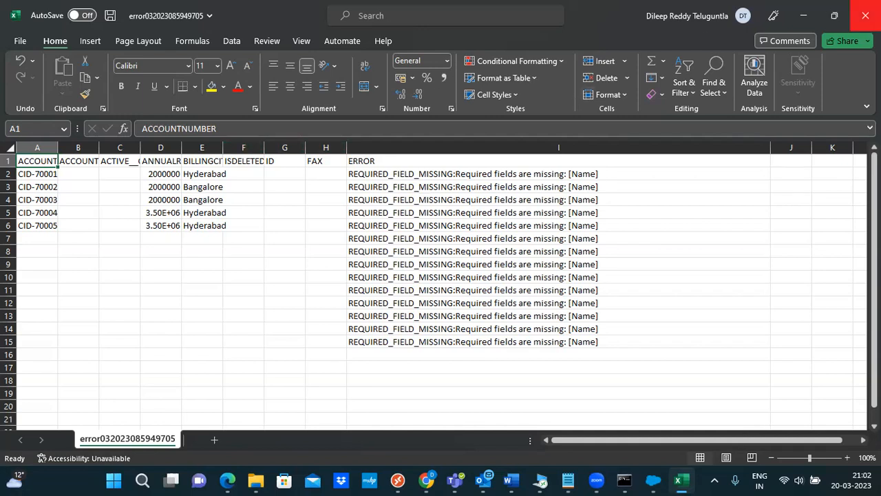
{"action": "left_click", "coordinate": [865, 15]}
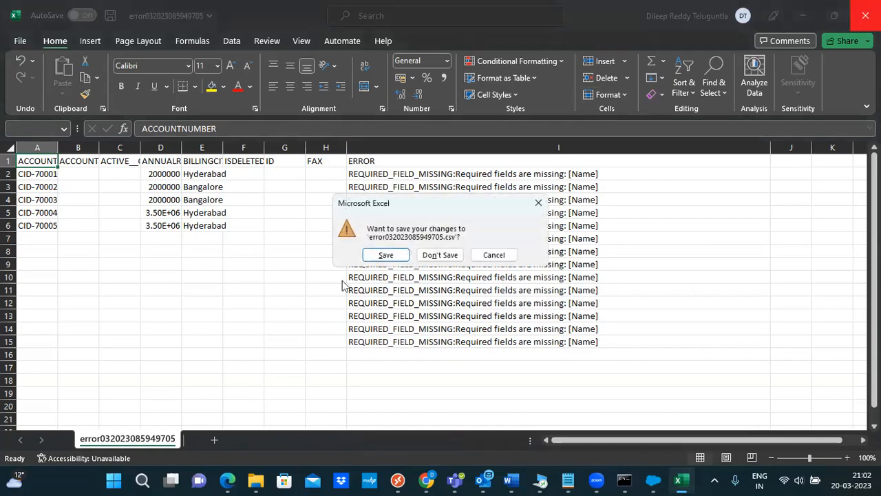
{"action": "left_click", "coordinate": [443, 254]}
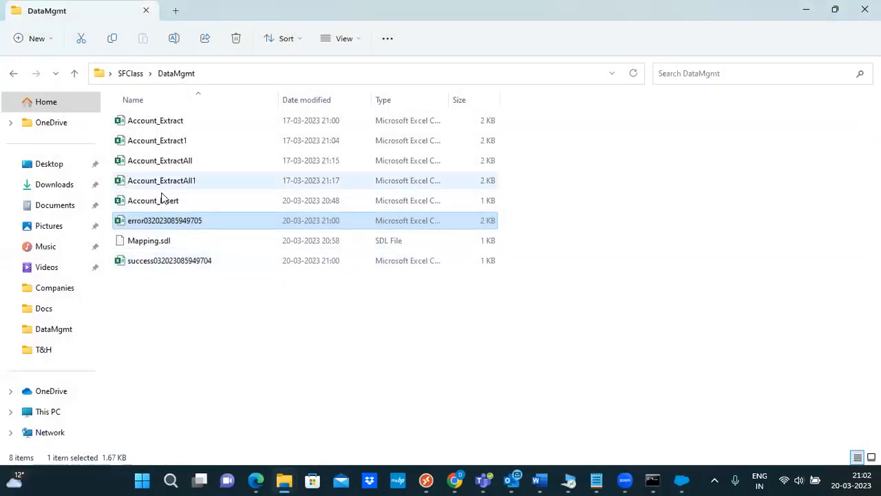
- Open Account_Insert and insert a new column A headed ACCOUNTNAME
{"action": "double_click", "coordinate": [171, 201]}
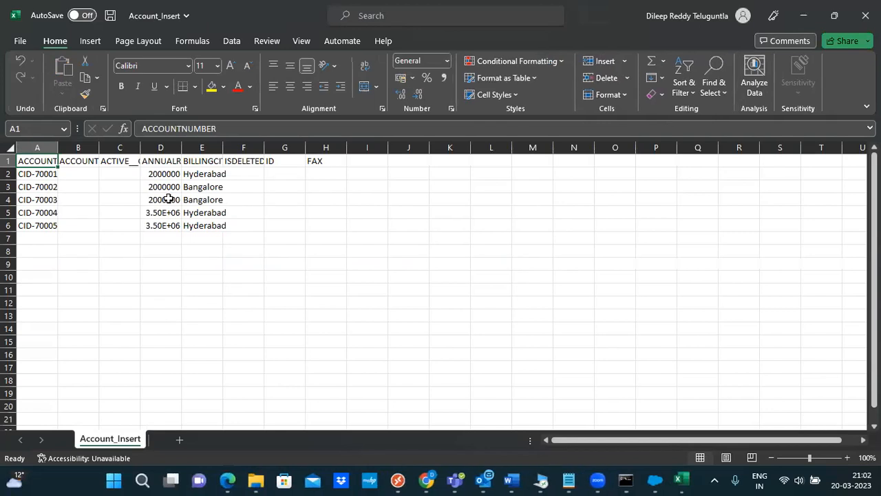
{"action": "right_click", "coordinate": [39, 154]}
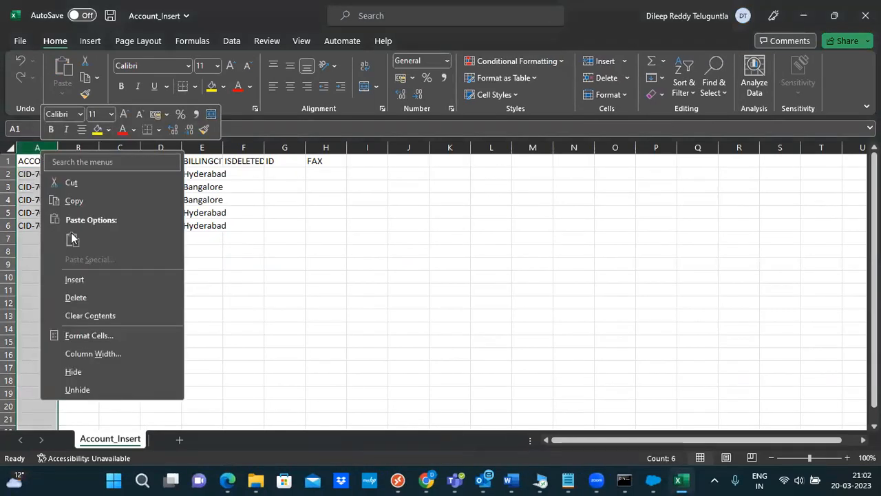
{"action": "left_click", "coordinate": [87, 280]}
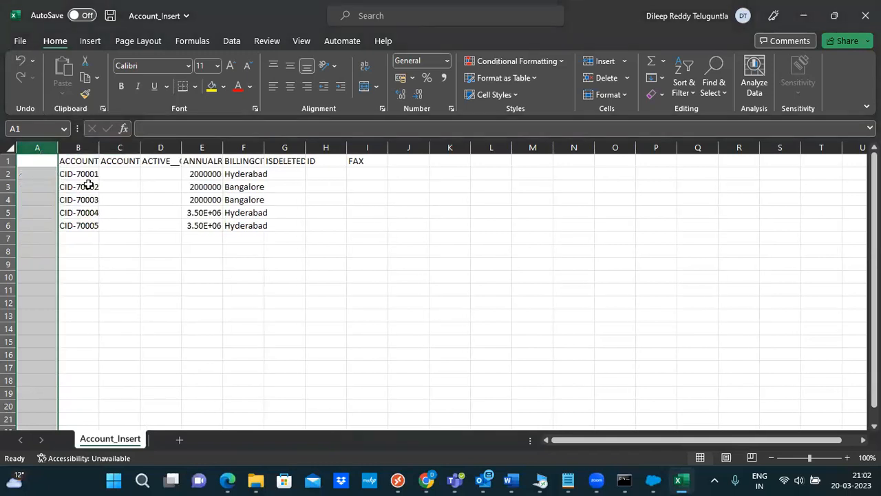
{"action": "left_click", "coordinate": [82, 161]}
{"action": "key", "text": "ctrl+c"}
{"action": "left_click", "coordinate": [41, 162]}
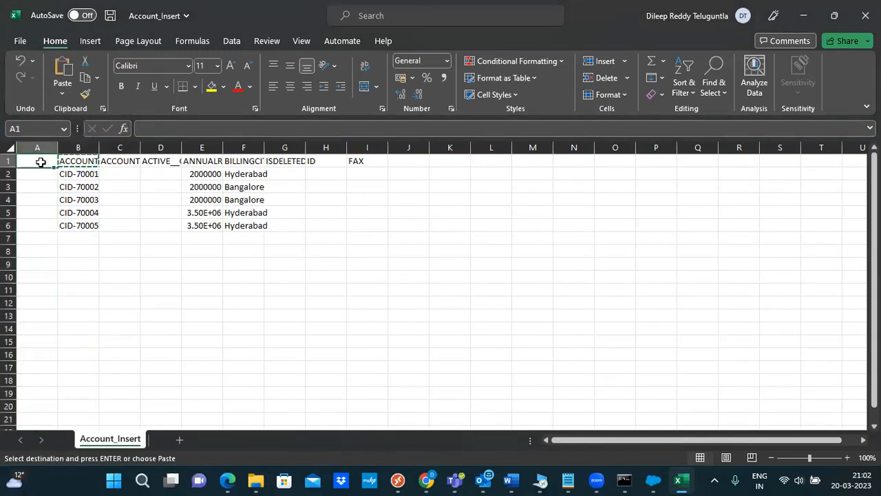
{"action": "key", "text": "ctrl+v"}
{"action": "double_click", "coordinate": [57, 148]}
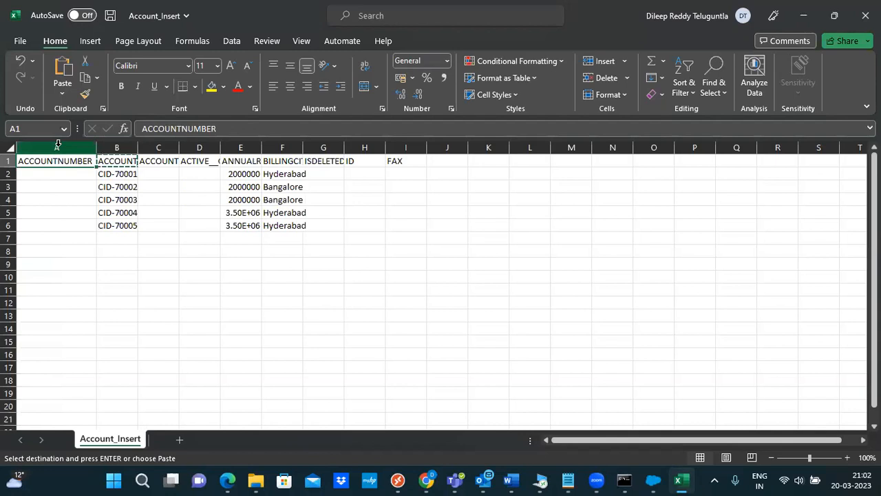
{"action": "double_click", "coordinate": [92, 160]}
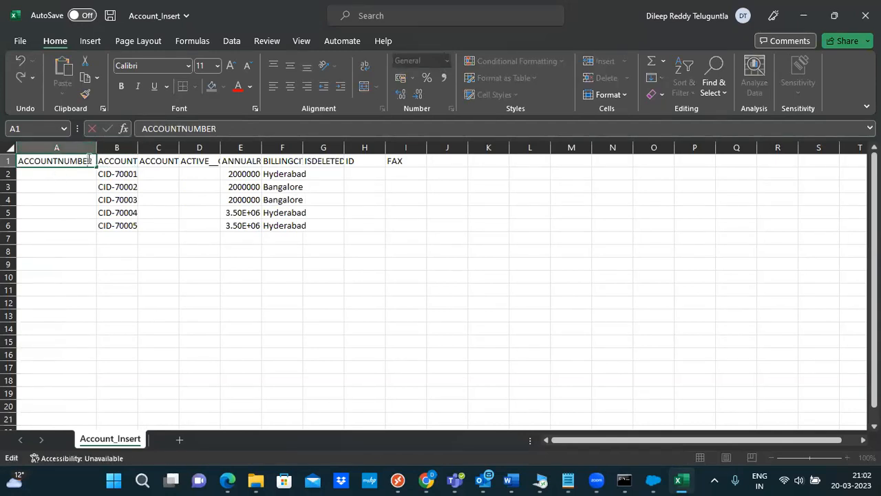
{"action": "key", "text": "BackSpace"}
{"action": "key", "text": "BackSpace"}
{"action": "key", "text": "BackSpace"}
{"action": "key", "text": "BackSpace"}
{"action": "key", "text": "BackSpace"}
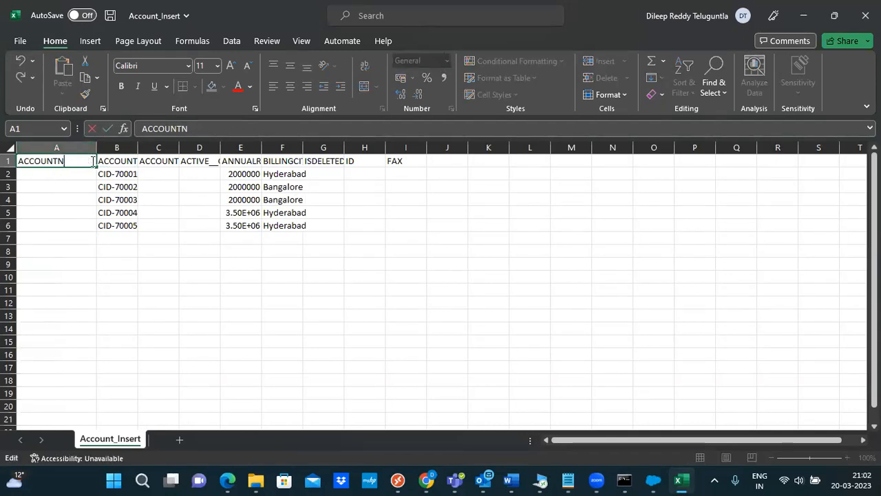
{"action": "type", "text": "AME"}
{"action": "left_click", "coordinate": [63, 173]}
- Fill A2:A6 with DataLoaderTest1 through DataLoaderTest5
{"action": "type", "text": "Da"}
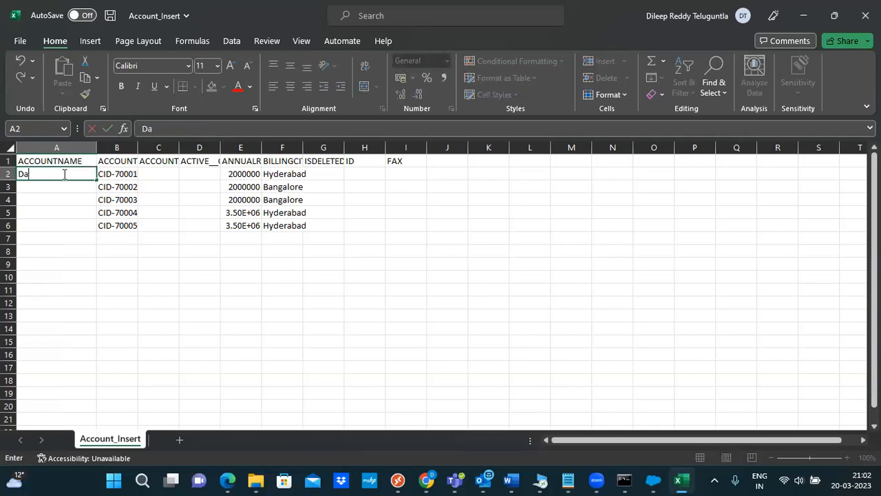
{"action": "type", "text": "taLoader"}
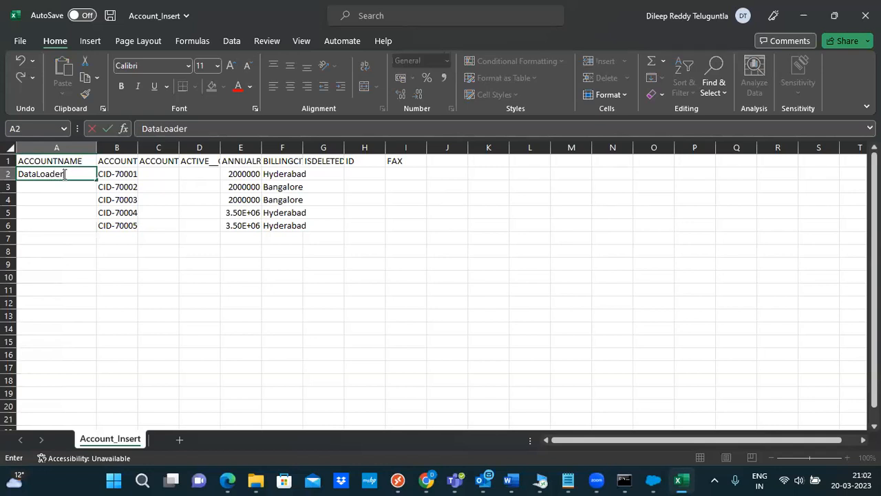
{"action": "type", "text": "Test1"}
{"action": "left_click", "coordinate": [201, 212]}
{"action": "left_click", "coordinate": [87, 173]}
{"action": "left_click_drag", "start_coordinate": [96, 180], "coordinate": [91, 234]}
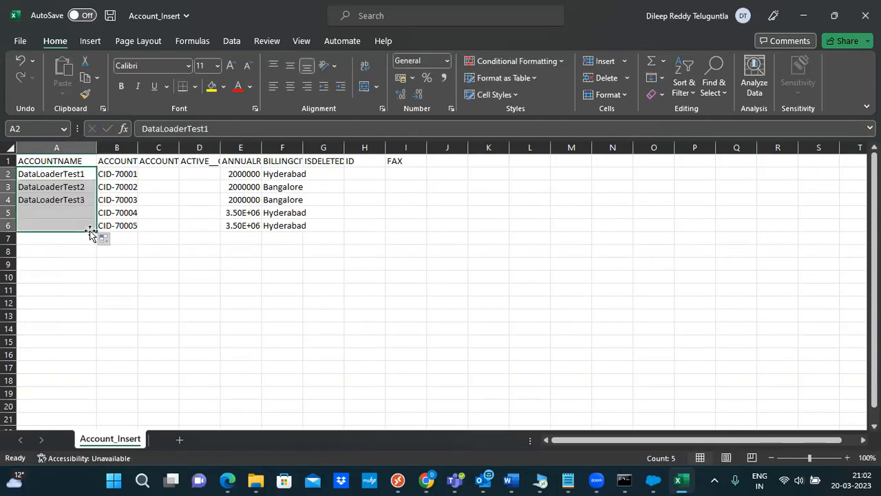
{"action": "left_click", "coordinate": [144, 281]}
{"action": "left_click_drag", "start_coordinate": [323, 147], "coordinate": [365, 147]}
- Delete the ISDELETED and ID columns, then the empty columns C and D
{"action": "right_click", "coordinate": [359, 149]}
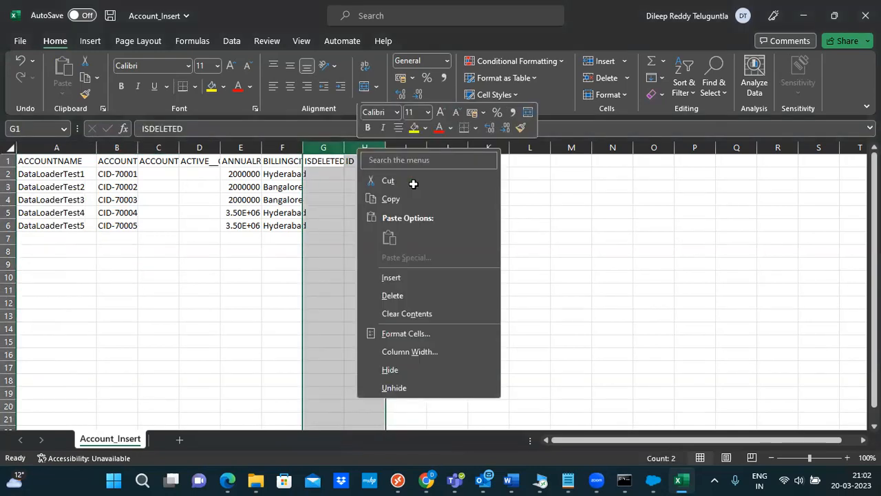
{"action": "left_click", "coordinate": [394, 295]}
{"action": "left_click", "coordinate": [272, 313]}
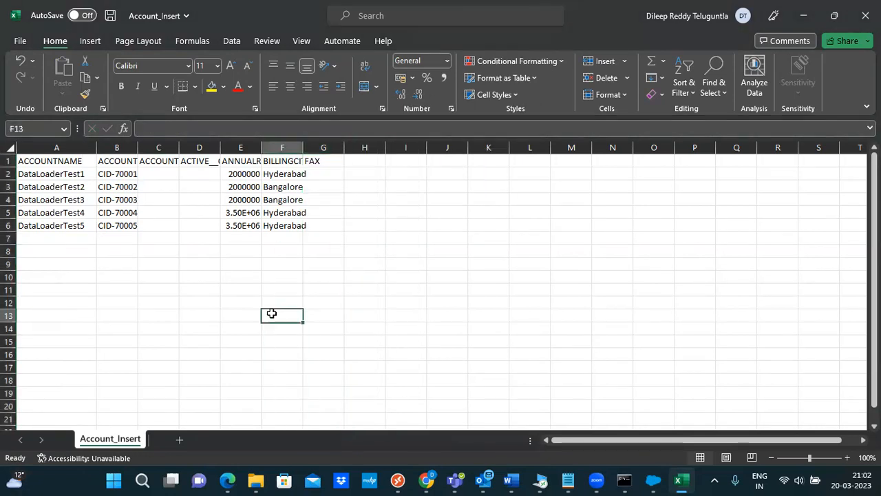
{"action": "left_click_drag", "start_coordinate": [221, 147], "coordinate": [233, 146]}
{"action": "left_click_drag", "start_coordinate": [169, 147], "coordinate": [199, 144]}
{"action": "right_click", "coordinate": [199, 146]}
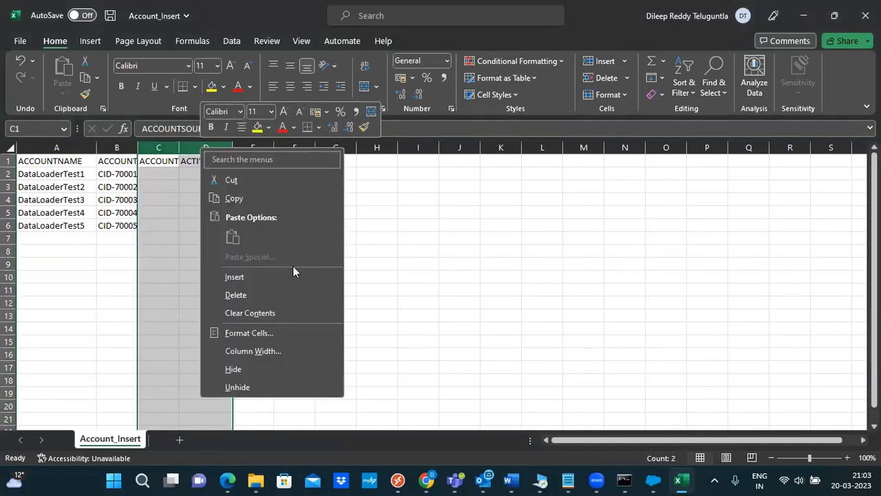
{"action": "left_click", "coordinate": [251, 295]}
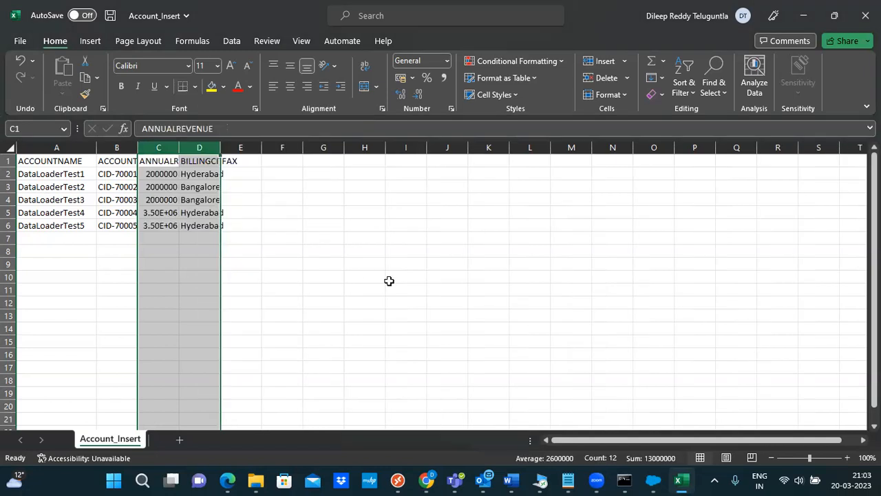
{"action": "left_click", "coordinate": [403, 288]}
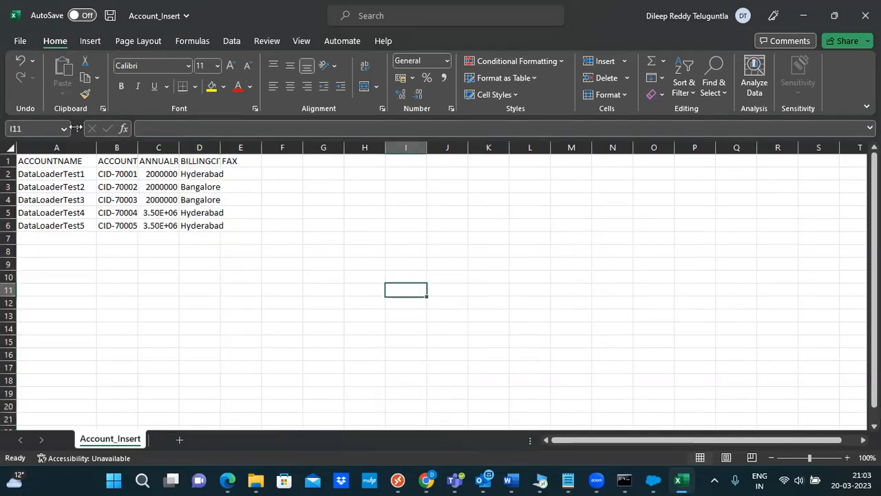
- Save Account_Insert and return to Data Loader
{"action": "left_click", "coordinate": [21, 43]}
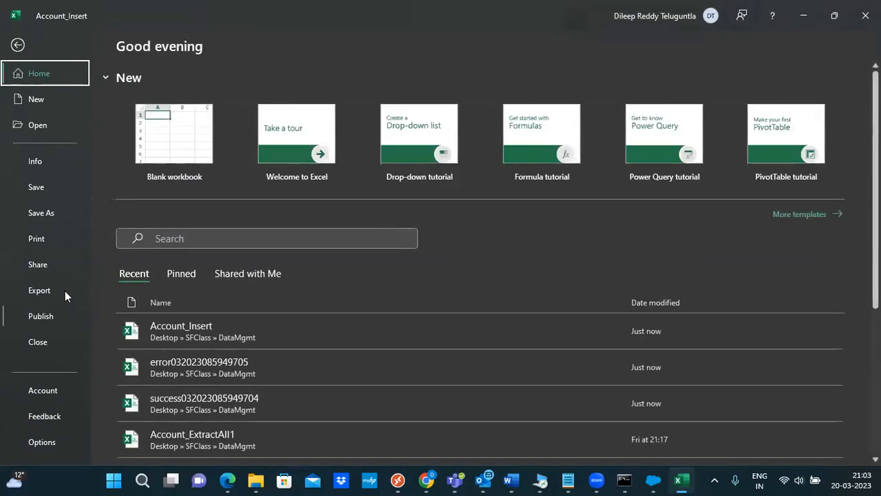
{"action": "left_click", "coordinate": [48, 187]}
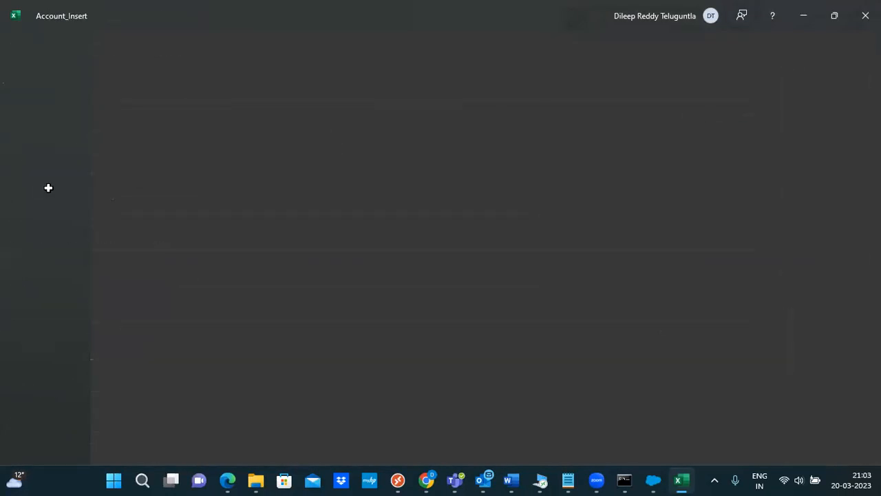
{"action": "left_click", "coordinate": [652, 480]}
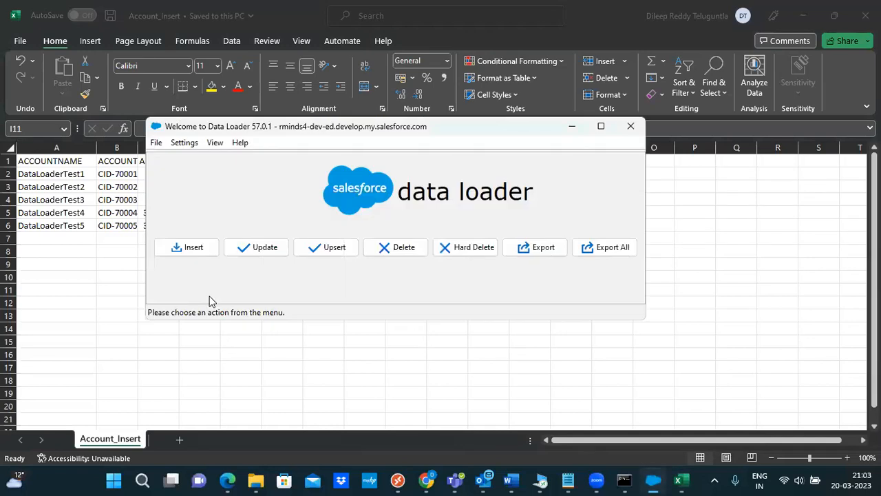
- Start an Account insert from Account_Insert.csv and accept the 5-row data selection check
{"action": "left_click", "coordinate": [195, 249]}
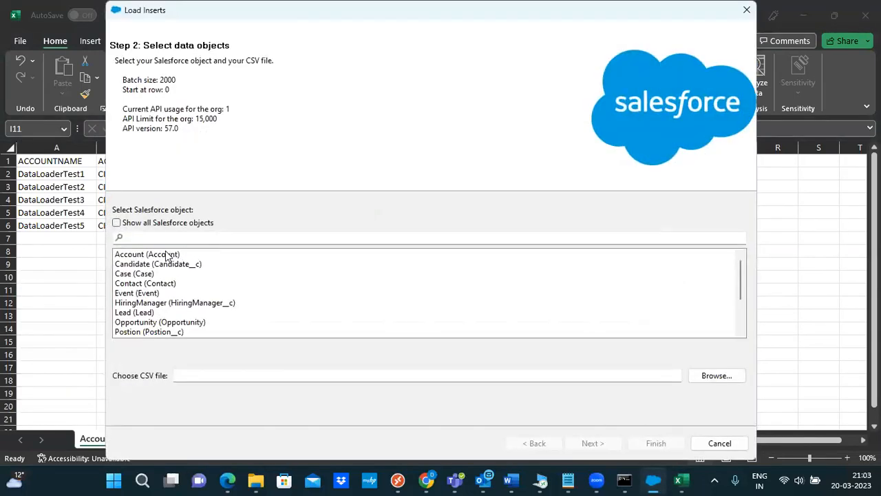
{"action": "left_click", "coordinate": [168, 254]}
{"action": "left_click", "coordinate": [723, 380]}
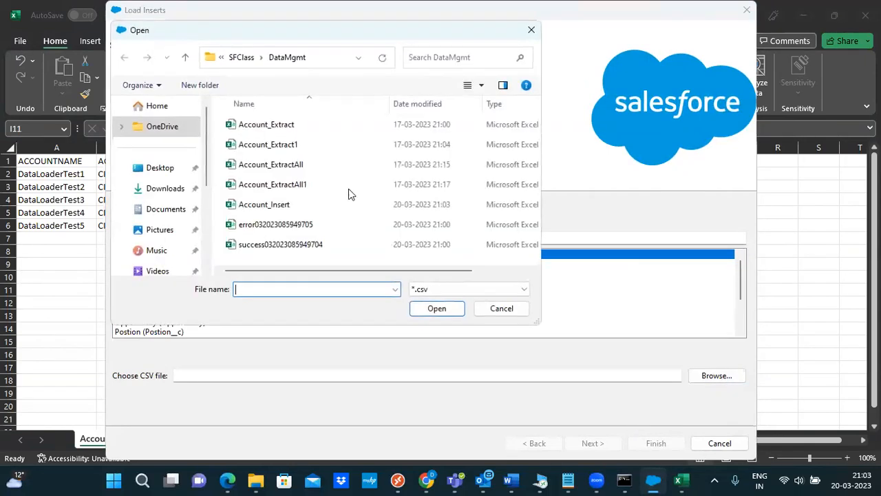
{"action": "left_click", "coordinate": [287, 206]}
{"action": "double_click", "coordinate": [286, 206]}
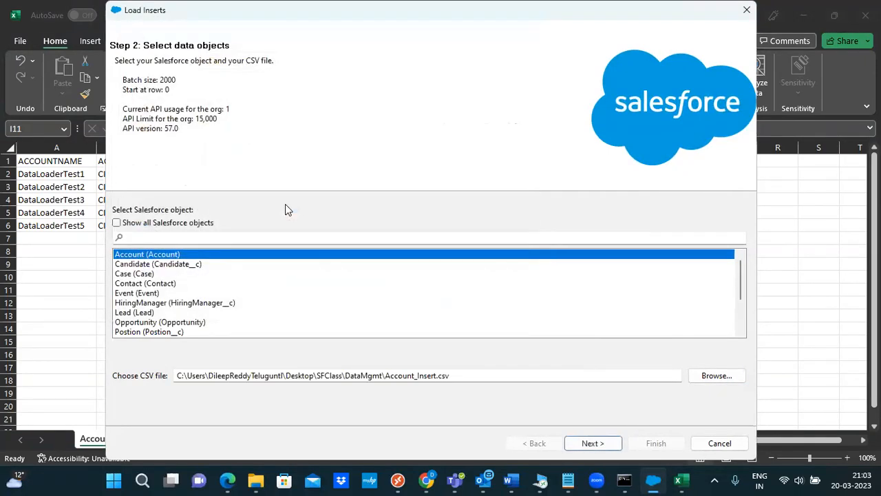
{"action": "left_click", "coordinate": [603, 441]}
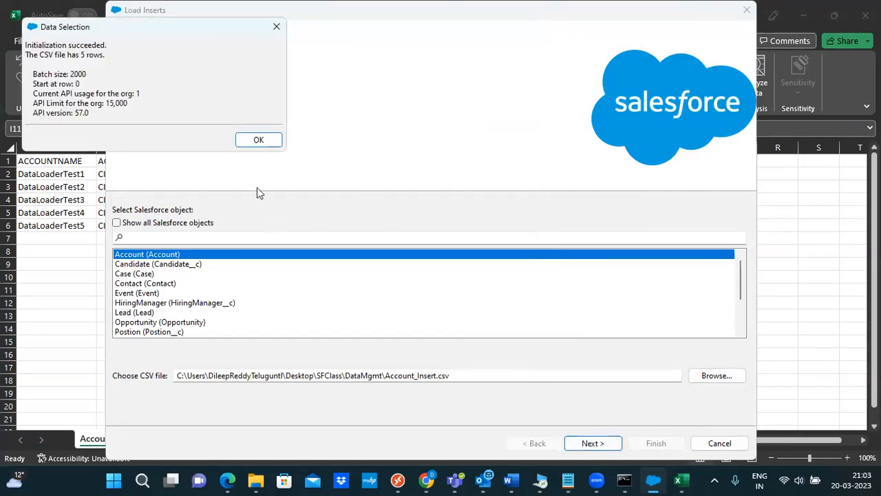
{"action": "left_click", "coordinate": [258, 140]}
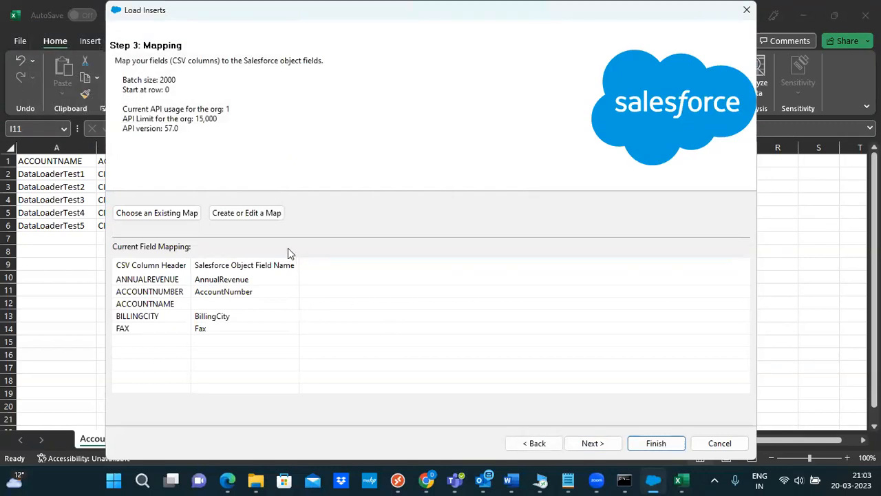
- In the mapping editor, map the Name field to the ACCOUNTNAME column
{"action": "left_click", "coordinate": [249, 215]}
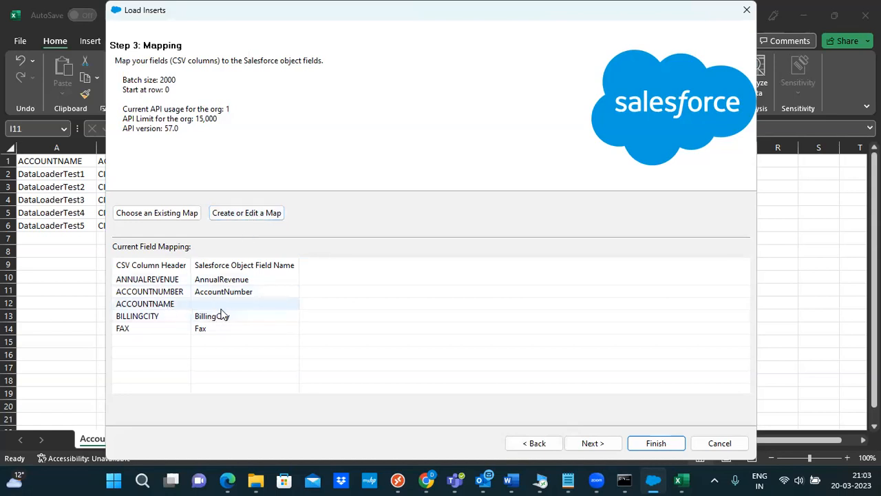
{"action": "left_click", "coordinate": [253, 213]}
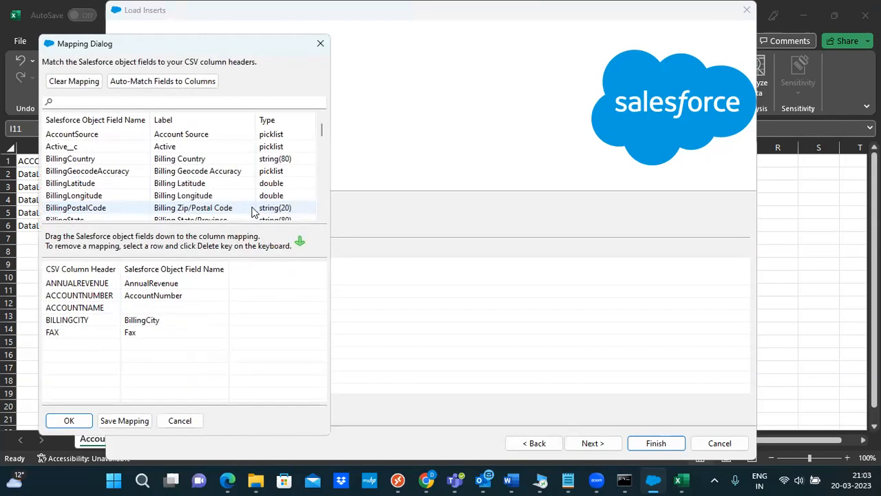
{"action": "left_click", "coordinate": [321, 216]}
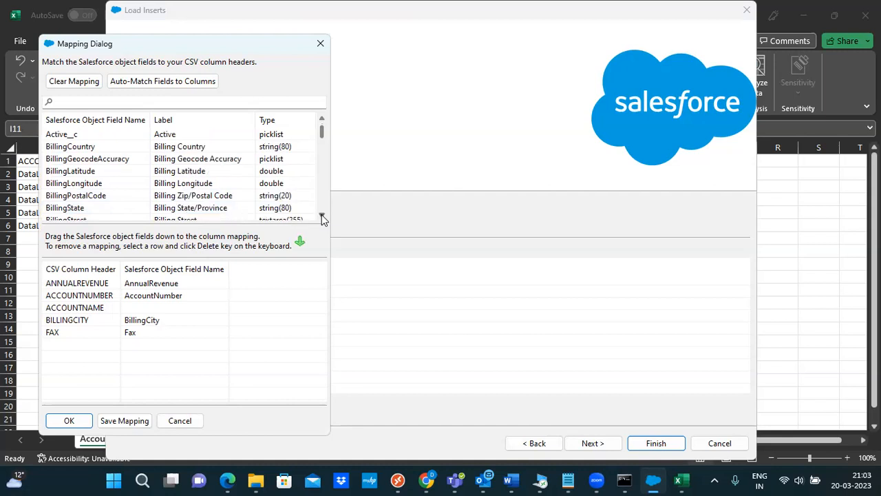
{"action": "left_click", "coordinate": [321, 216]}
{"action": "left_click", "coordinate": [321, 216]}
{"action": "scroll", "coordinate": [321, 216], "scroll_direction": "down", "scroll_amount": 1}
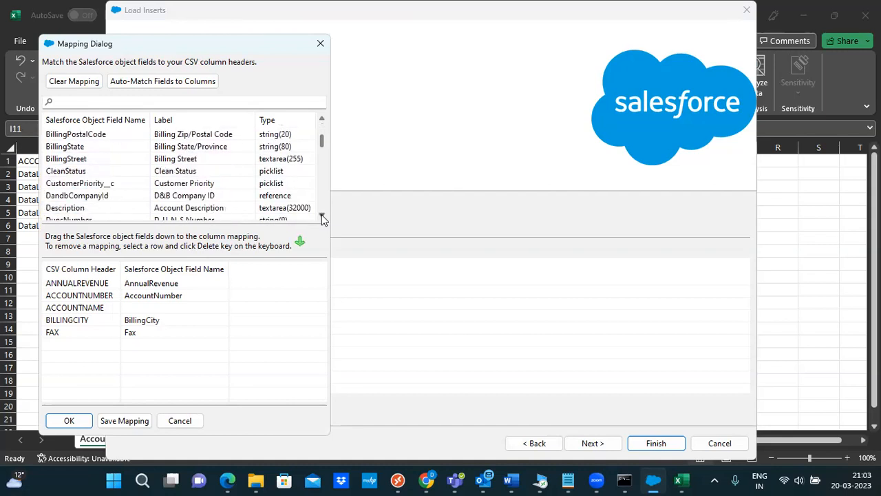
{"action": "scroll", "coordinate": [327, 192], "scroll_direction": "down", "scroll_amount": 2}
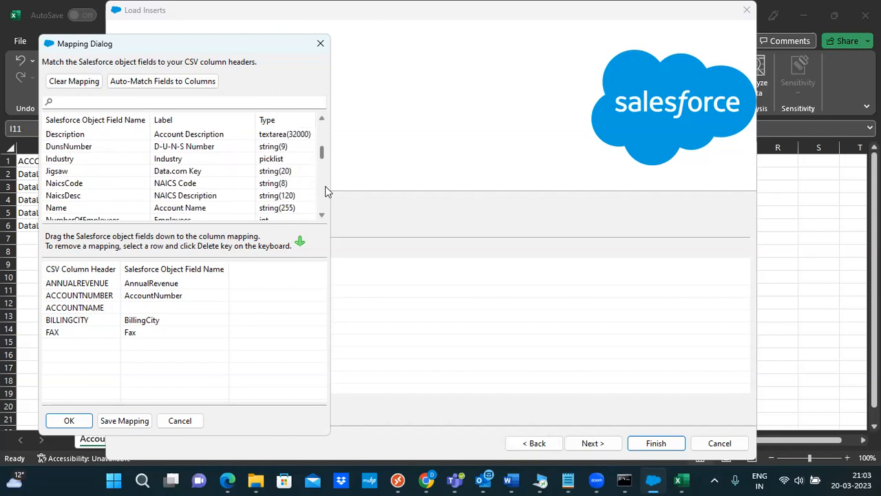
{"action": "left_click_drag", "start_coordinate": [82, 207], "coordinate": [152, 308]}
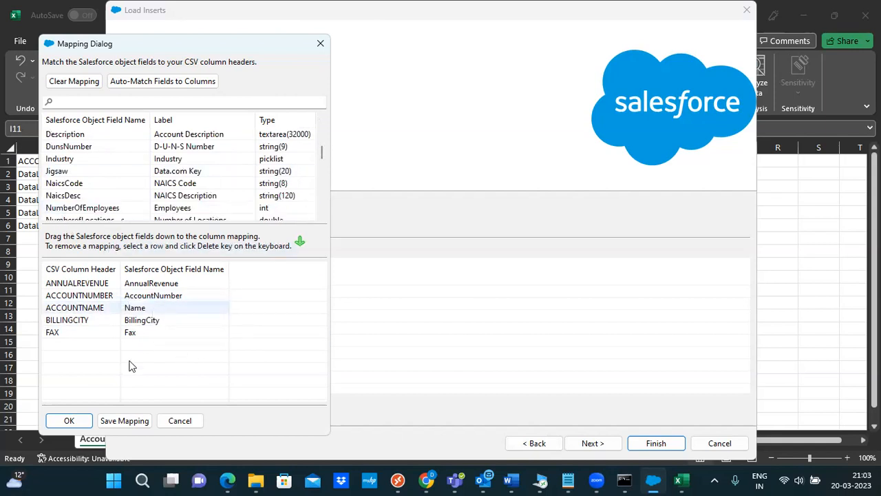
- Save the mapping over Mapping.sdl, confirm the replacement, and apply it
{"action": "left_click", "coordinate": [120, 420]}
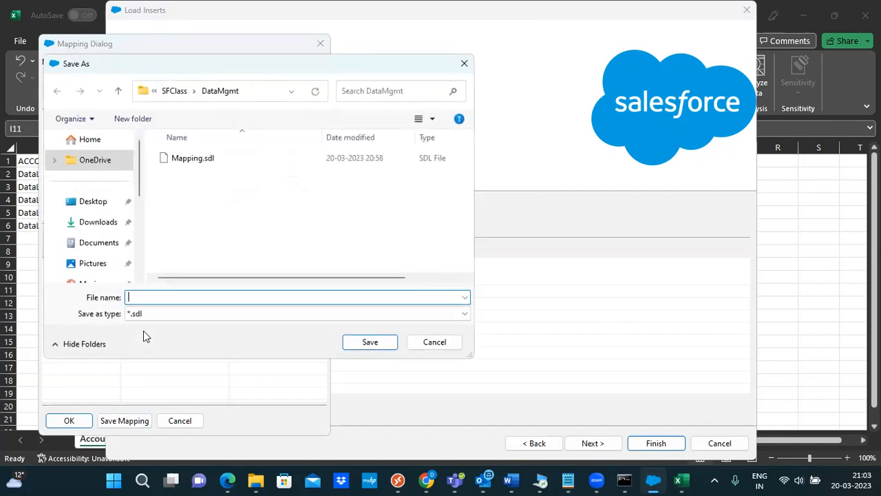
{"action": "left_click", "coordinate": [197, 160]}
{"action": "double_click", "coordinate": [198, 162]}
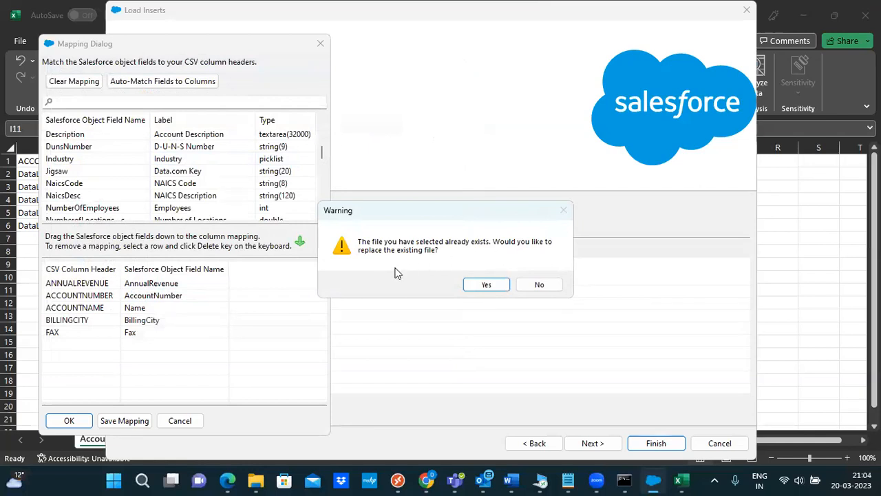
{"action": "left_click", "coordinate": [486, 285]}
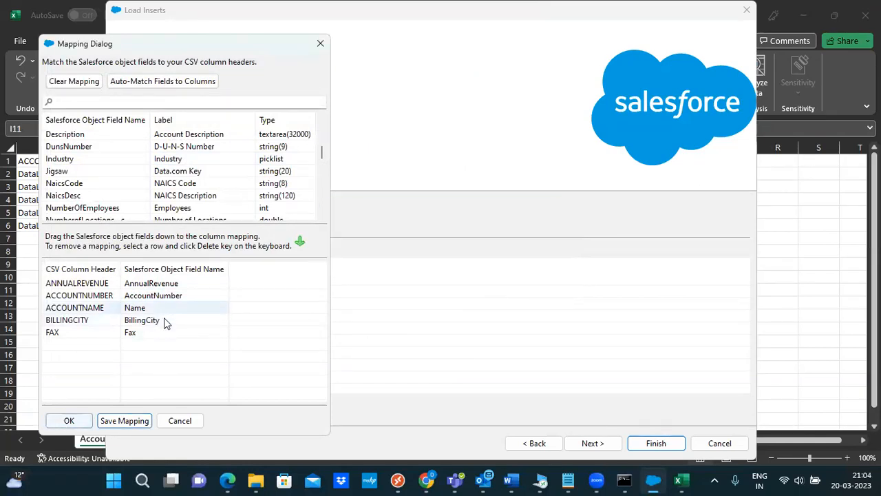
{"action": "left_click", "coordinate": [72, 421]}
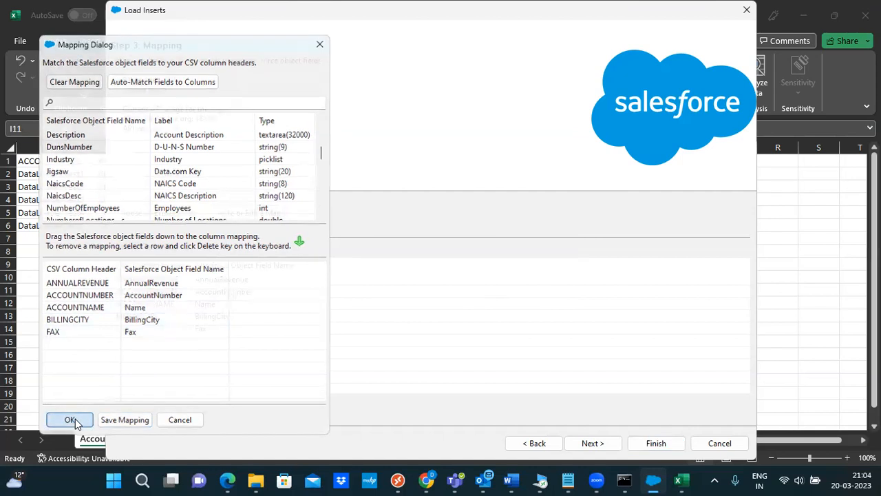
- Finish the wizard and confirm inserting the new Account records
{"action": "left_click", "coordinate": [591, 443]}
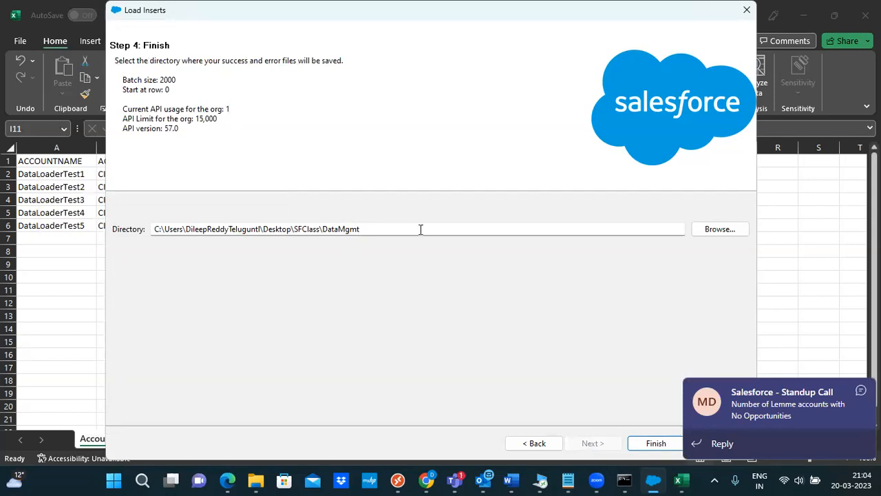
{"action": "left_click", "coordinate": [640, 444]}
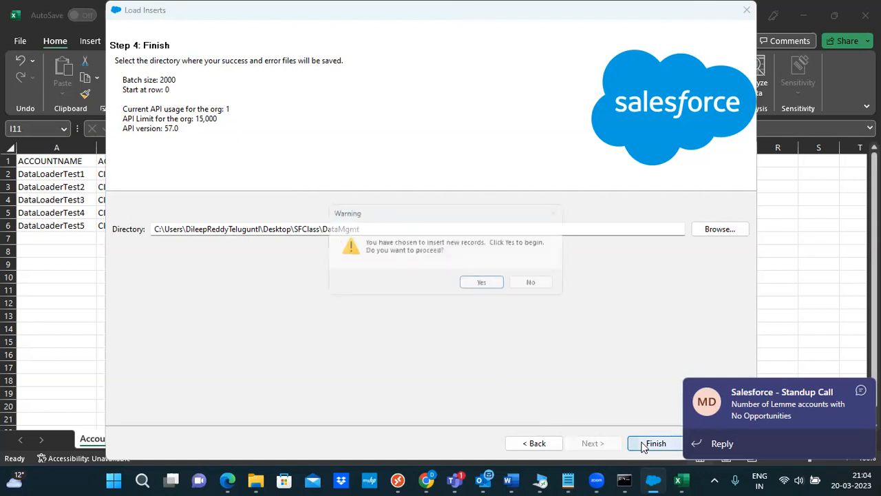
{"action": "left_click", "coordinate": [485, 284]}
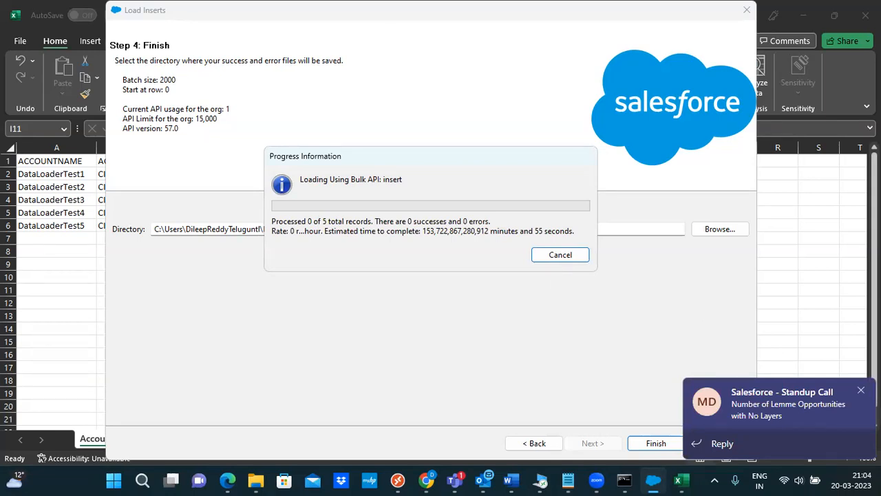
{"action": "left_click", "coordinate": [860, 390]}
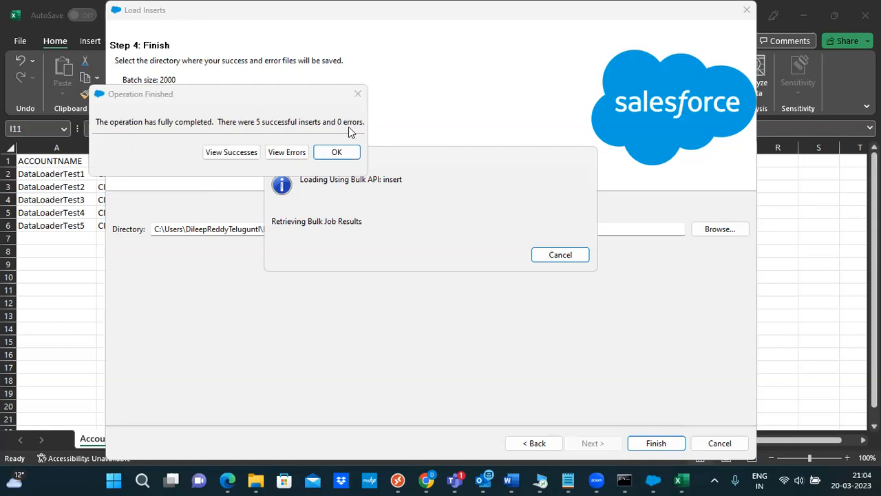
- Review the results: five successes with new account IDs and an empty error list
{"action": "left_click", "coordinate": [231, 153]}
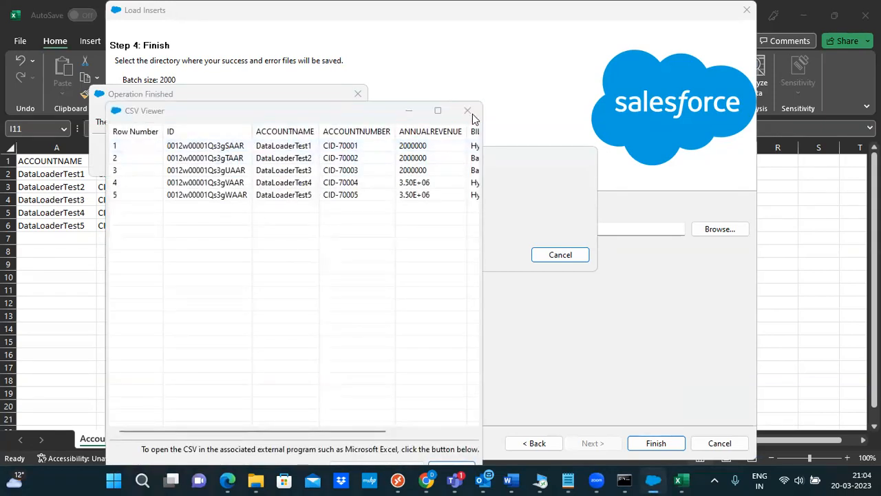
{"action": "left_click", "coordinate": [468, 110]}
{"action": "left_click", "coordinate": [282, 152]}
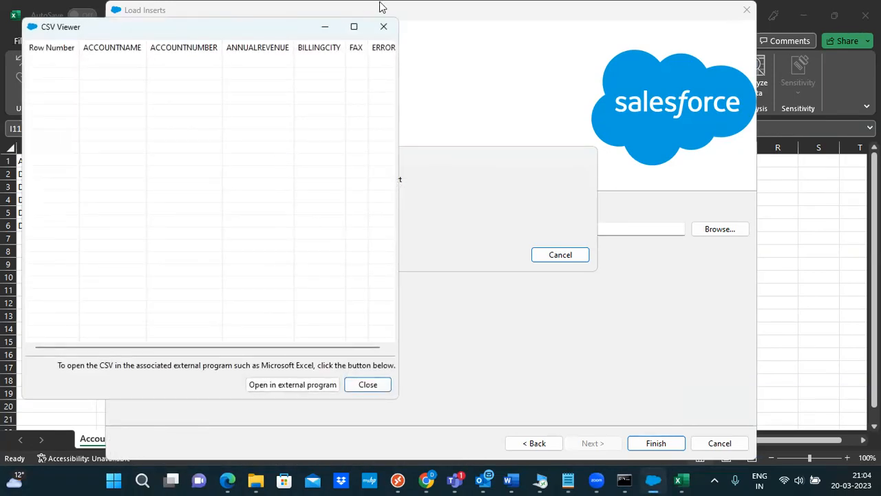
{"action": "left_click", "coordinate": [383, 26]}
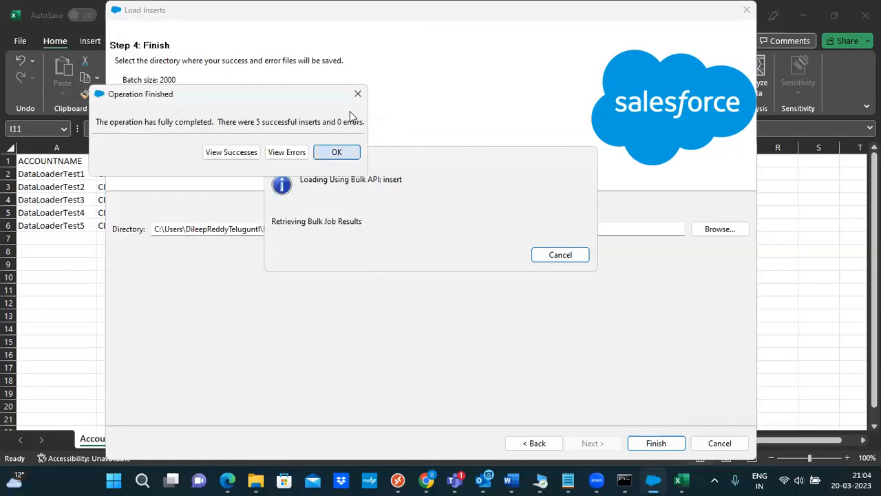
- Close the Operation Finished wizard and bring up the System Administrator profile browser window
{"action": "key", "text": "Return"}
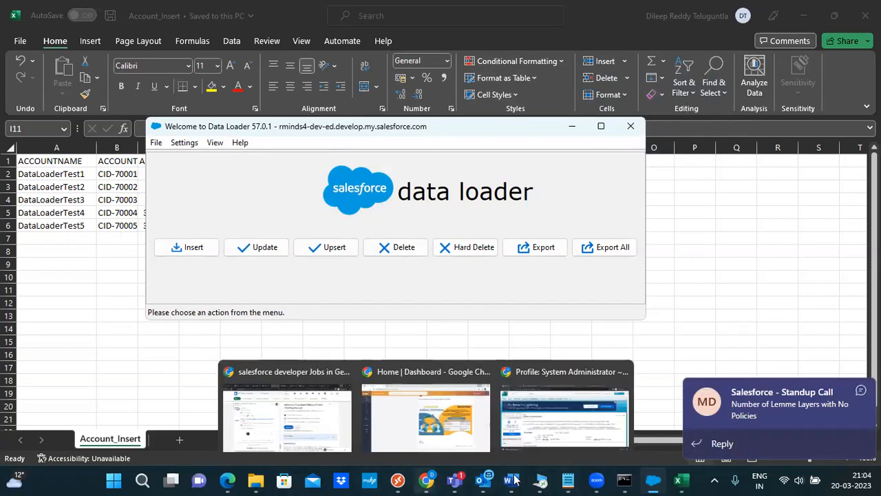
{"action": "mouse_move", "coordinate": [603, 479]}
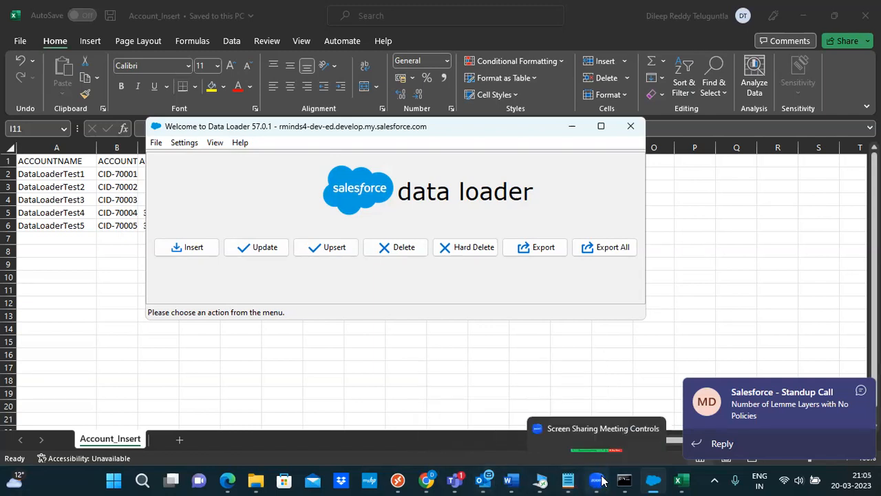
{"action": "left_click", "coordinate": [229, 480]}
{"action": "left_click", "coordinate": [229, 479]}
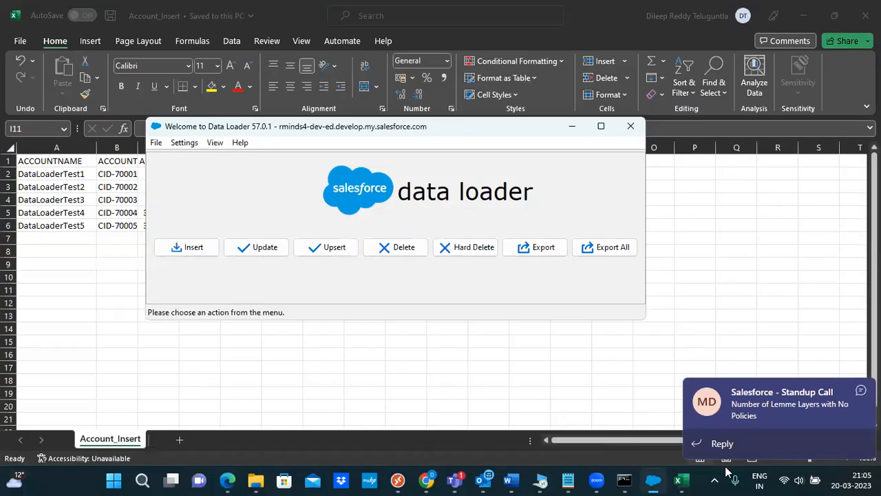
{"action": "mouse_move", "coordinate": [432, 474]}
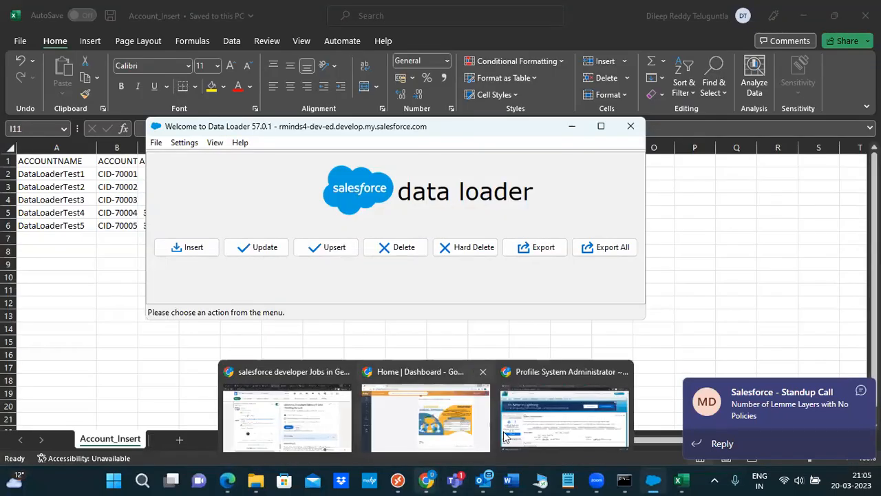
{"action": "left_click", "coordinate": [530, 427]}
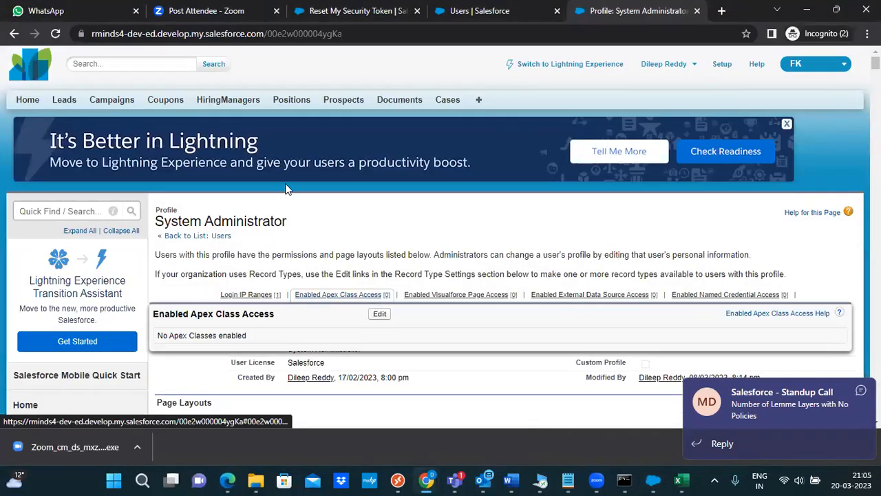
- Switch to Lightning and view All Accounts, showing DataLoaderTest1–5 among 17 accounts
{"action": "left_click", "coordinate": [594, 71]}
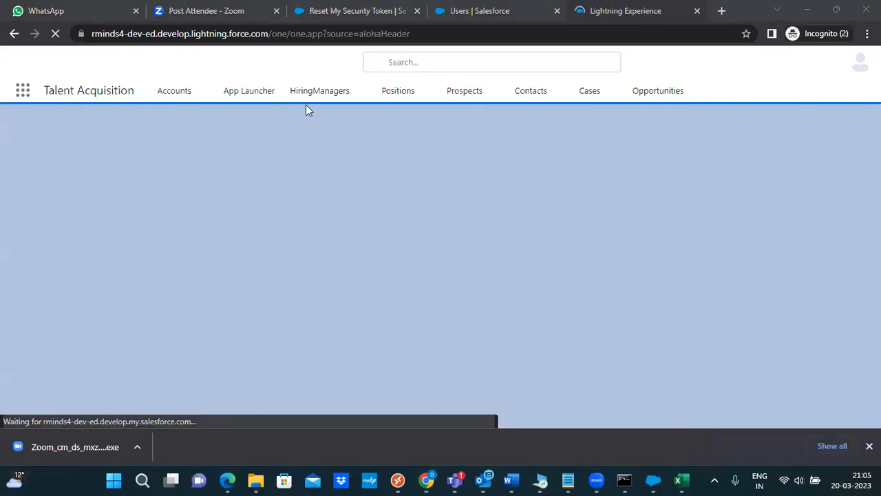
{"action": "left_click", "coordinate": [176, 88]}
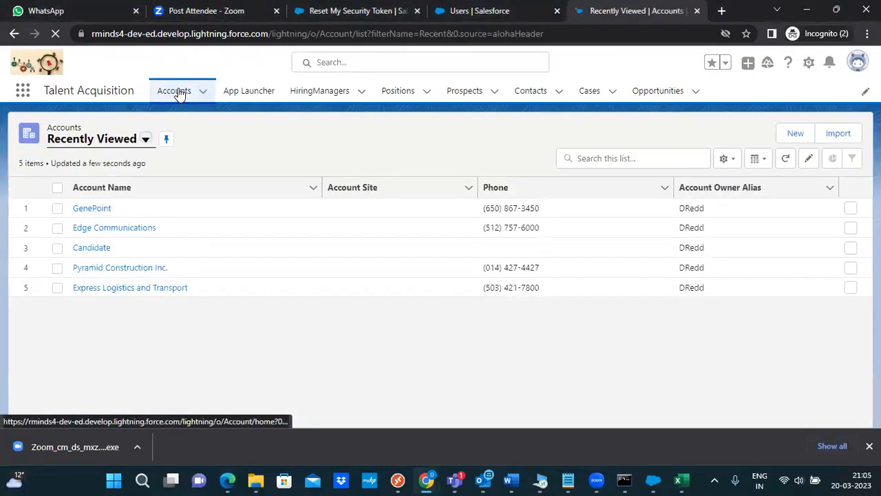
{"action": "left_click", "coordinate": [177, 94]}
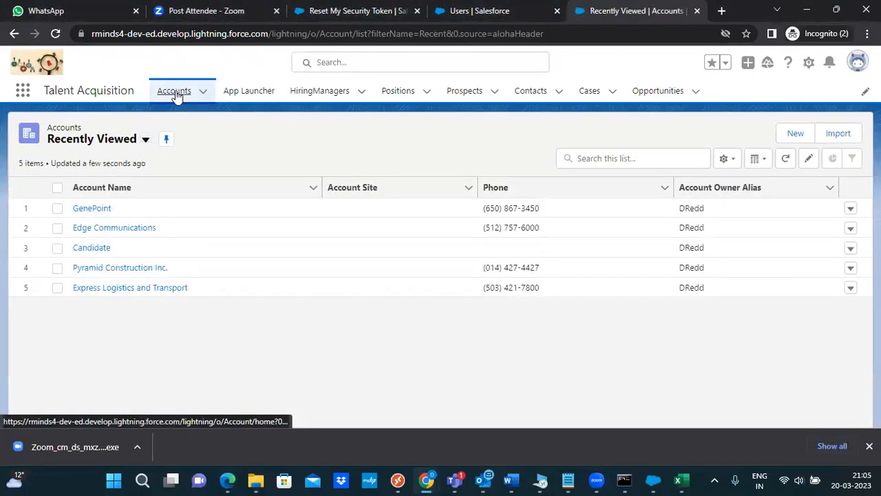
{"action": "left_click", "coordinate": [177, 97]}
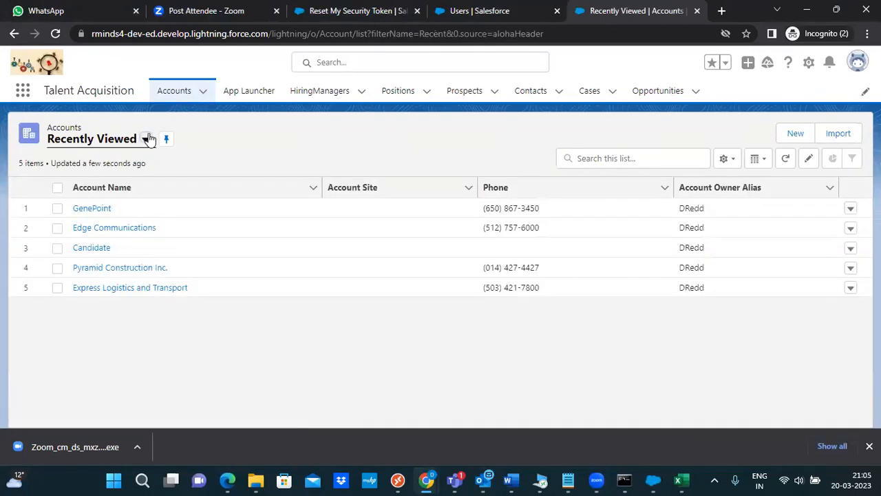
{"action": "left_click", "coordinate": [148, 139]}
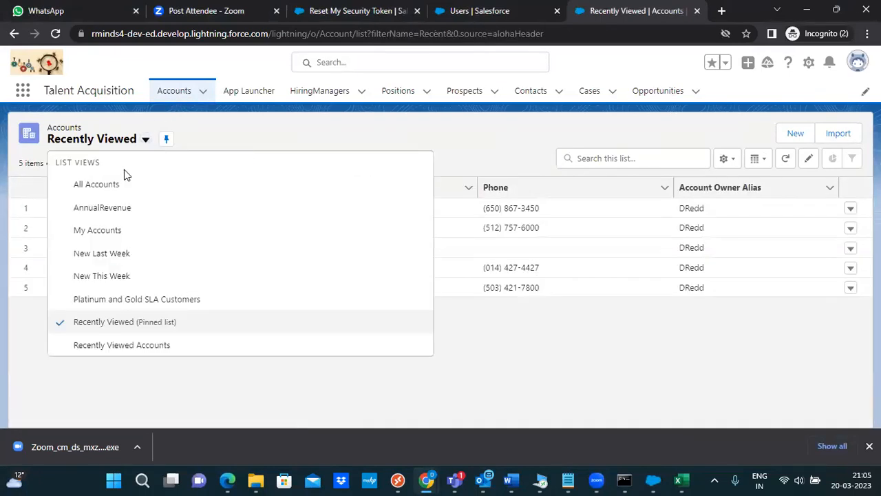
{"action": "left_click", "coordinate": [119, 185]}
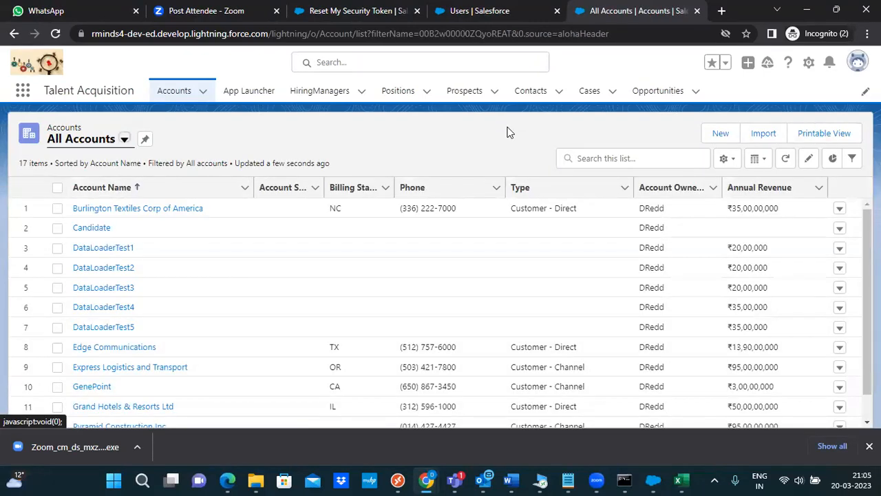
{"action": "scroll", "coordinate": [440, 313], "scroll_direction": "down", "scroll_amount": 3}
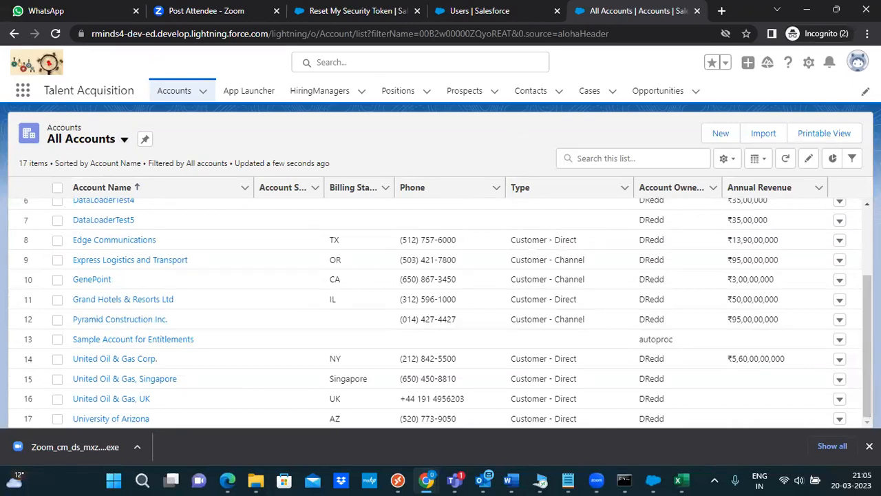
{"action": "left_click", "coordinate": [868, 446]}
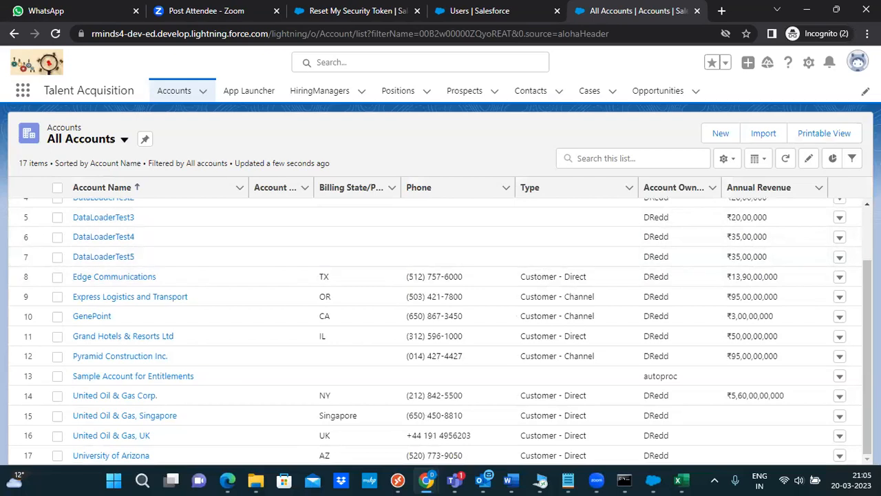
{"action": "scroll", "coordinate": [687, 205], "scroll_direction": "up", "scroll_amount": 2}
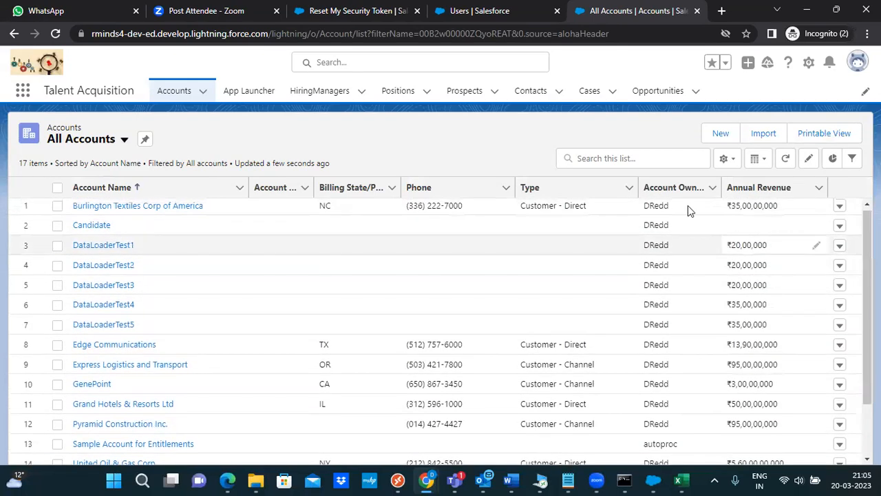
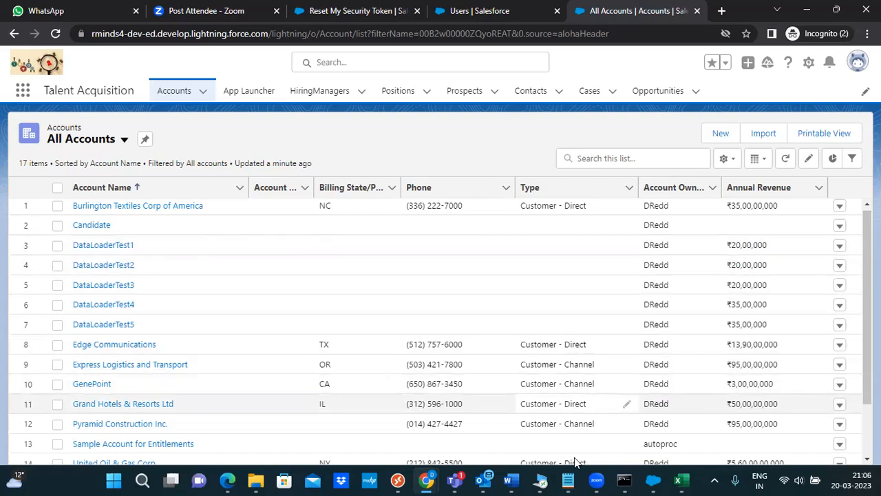
- Show the open File Explorer window thumbnails from the taskbar
{"action": "left_click", "coordinate": [258, 481]}
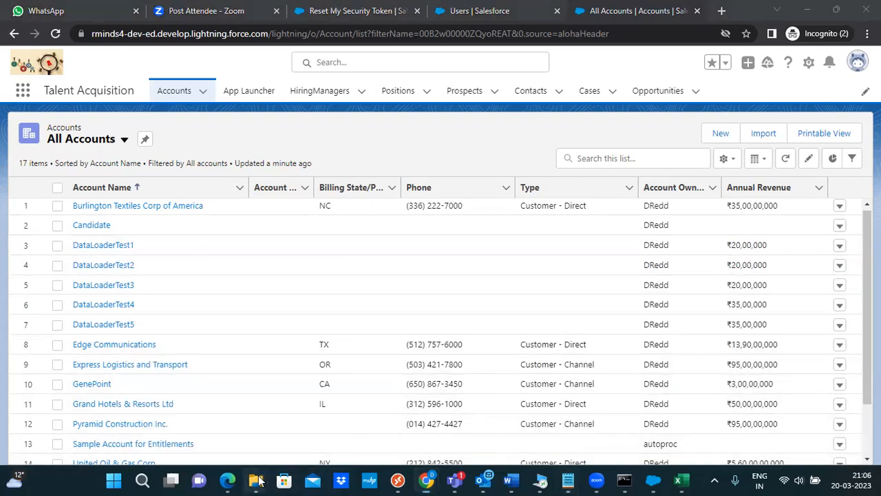
{"action": "left_click", "coordinate": [310, 422]}
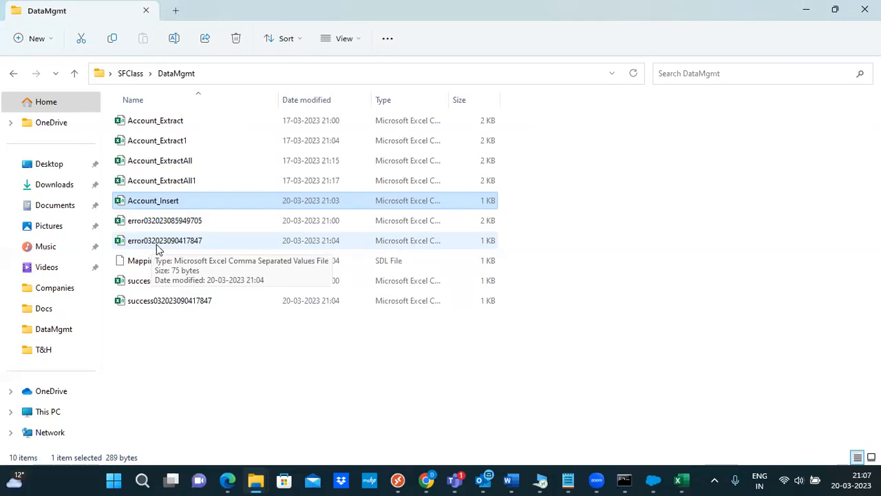
{"action": "right_click", "coordinate": [183, 246]}
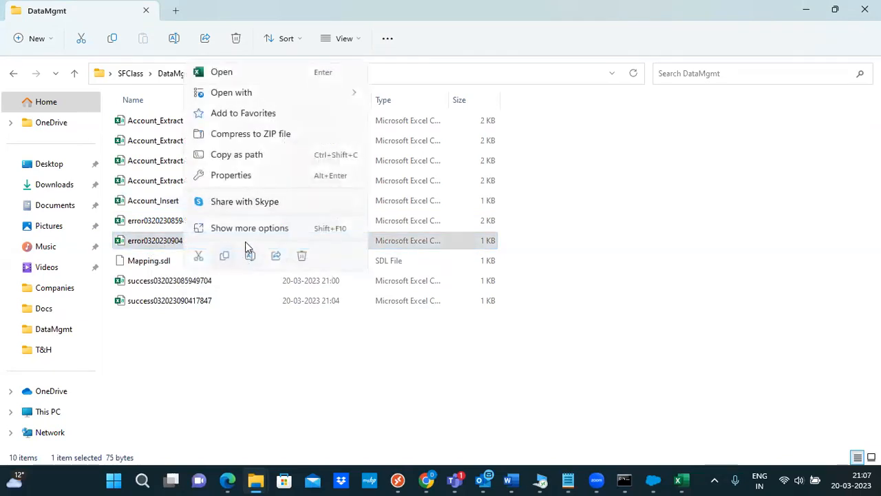
{"action": "left_click", "coordinate": [256, 232]}
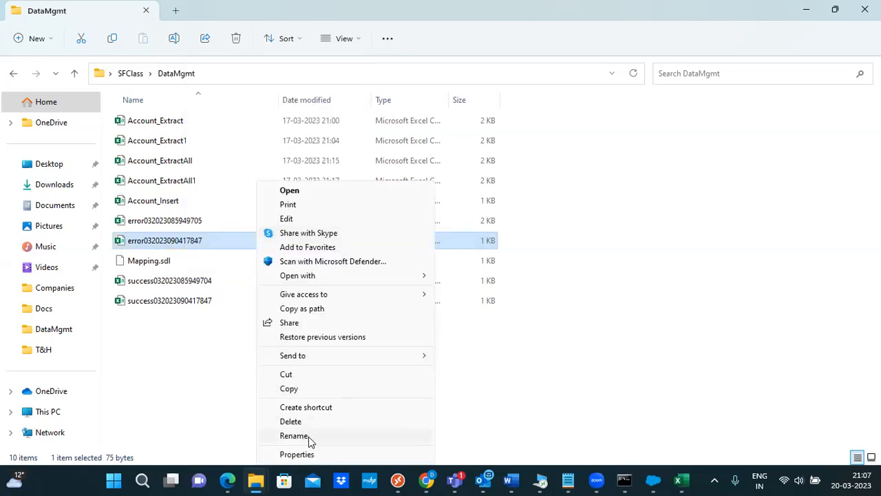
{"action": "left_click", "coordinate": [309, 436]}
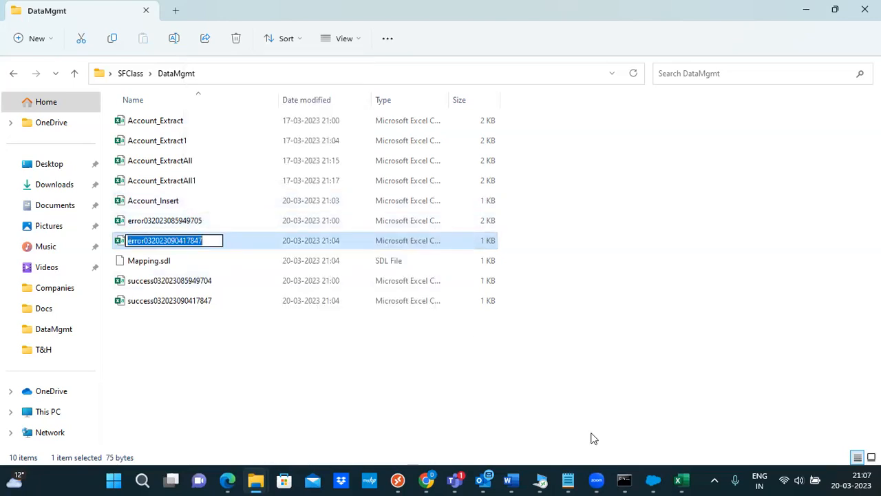
- Add blank lines below the CSV mapping note in the SalesforceClass3 notes
{"action": "left_click", "coordinate": [568, 481]}
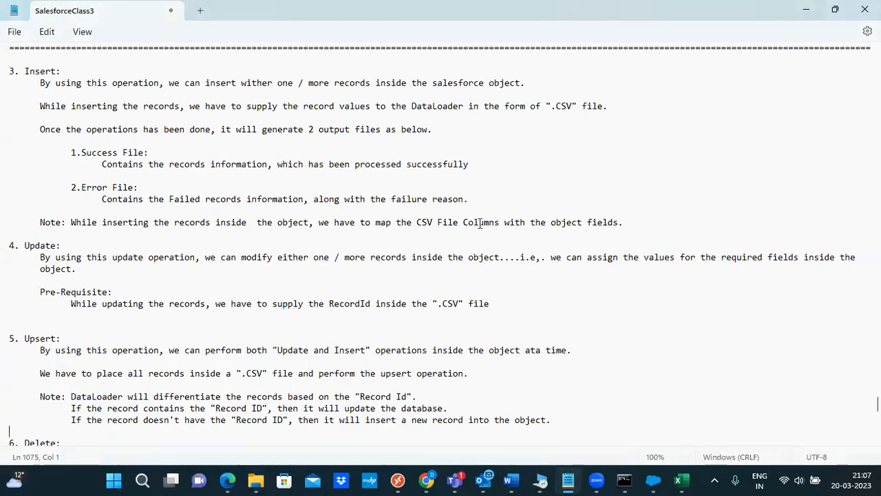
{"action": "left_click", "coordinate": [636, 222]}
{"action": "key", "text": "Return"}
{"action": "key", "text": "Return"}
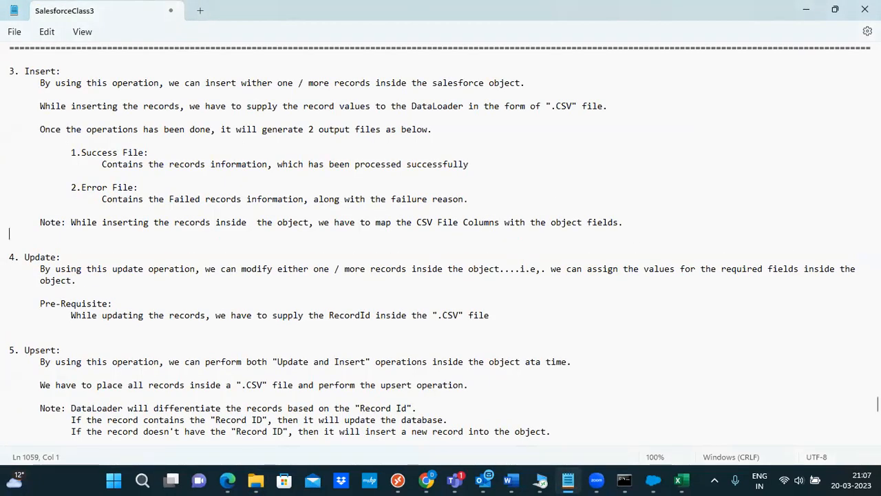
{"action": "key", "text": "alt+Tab"}
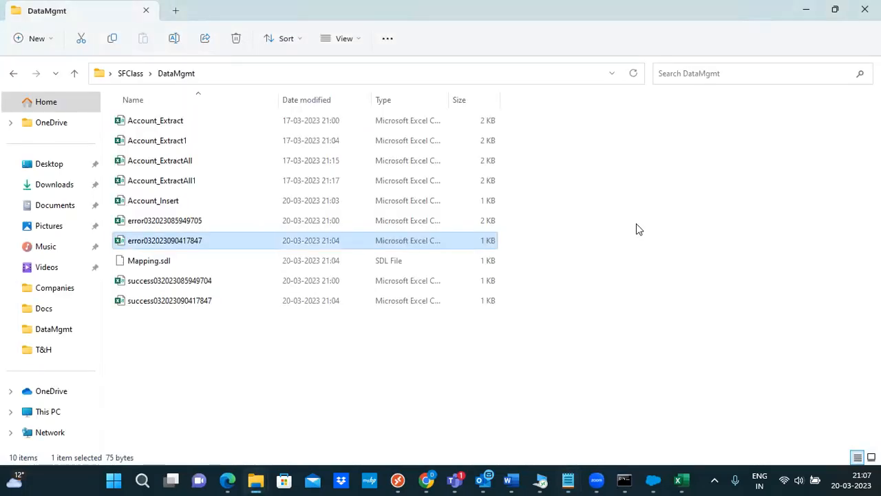
{"action": "right_click", "coordinate": [165, 240]}
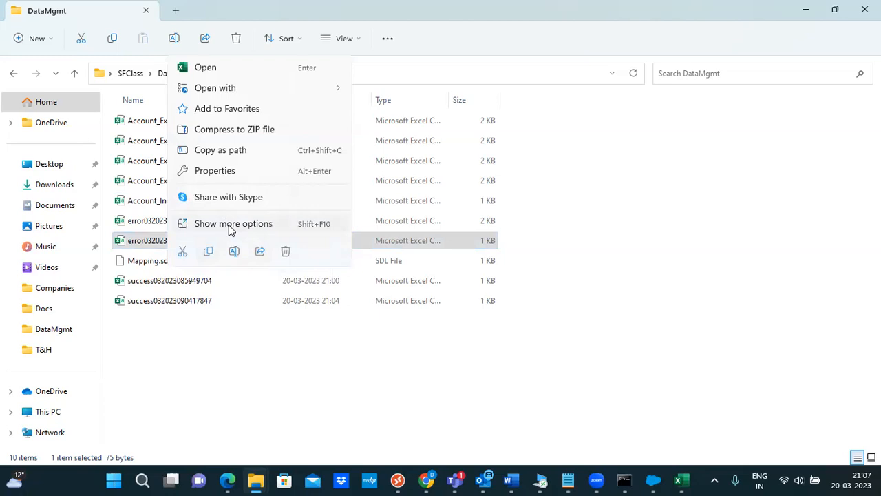
{"action": "left_click", "coordinate": [230, 225]}
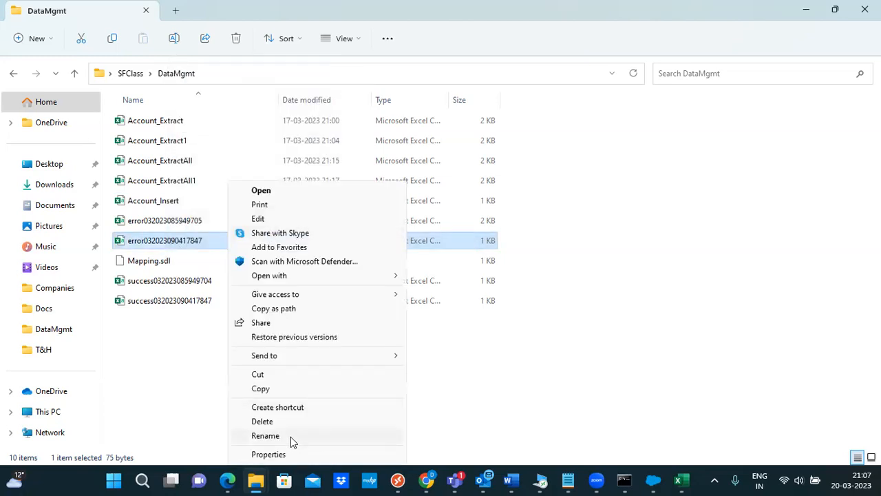
{"action": "left_click", "coordinate": [290, 437]}
{"action": "key", "text": "ctrl+c"}
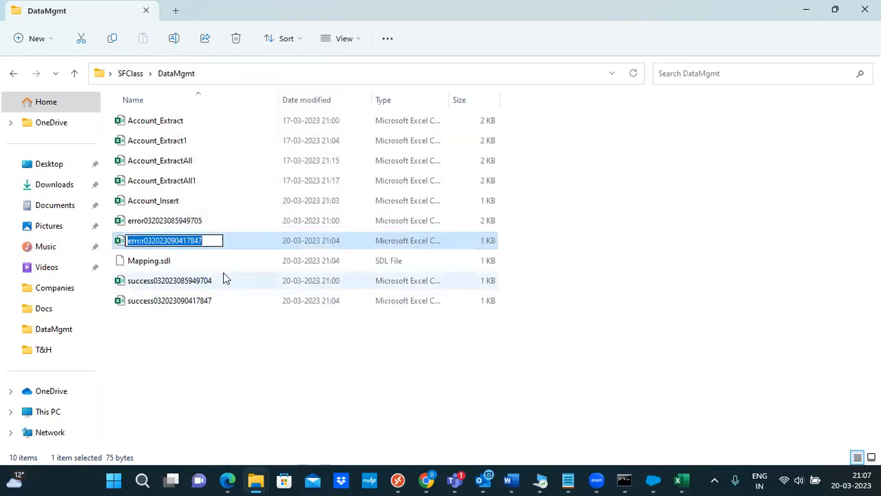
{"action": "left_click", "coordinate": [268, 333]}
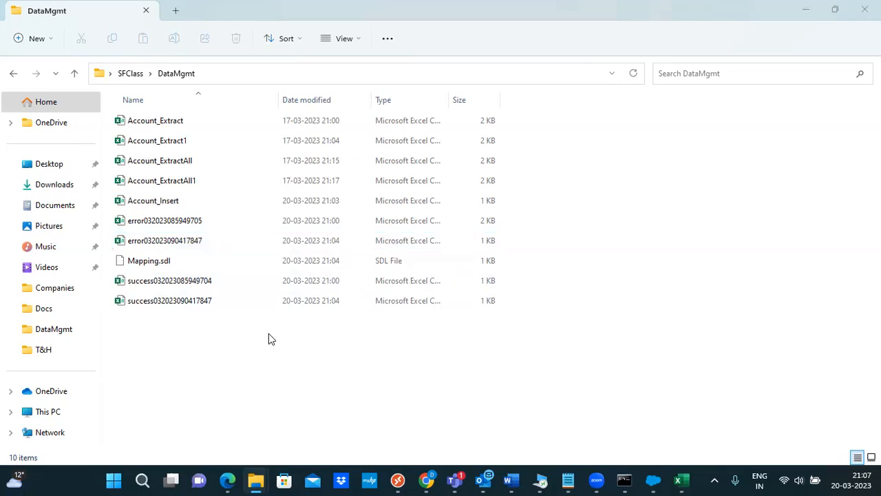
{"action": "key", "text": "alt+Tab"}
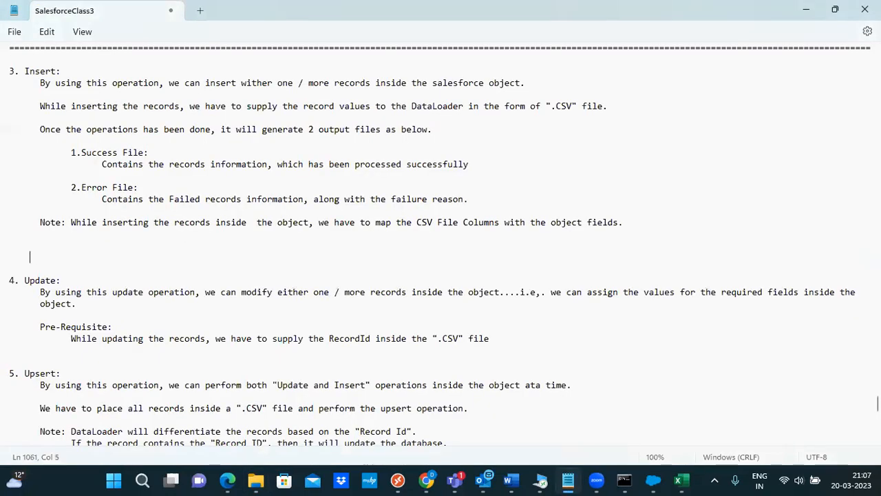
{"action": "key", "text": "ctrl+v"}
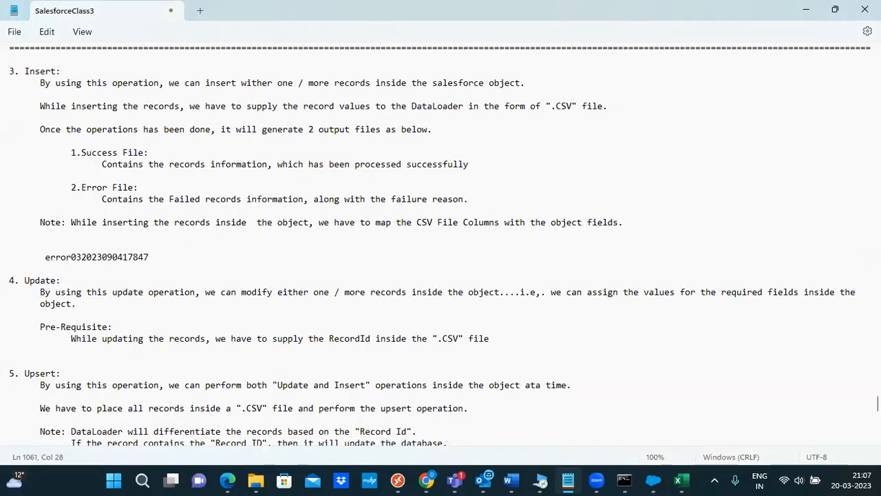
{"action": "key", "text": "Return"}
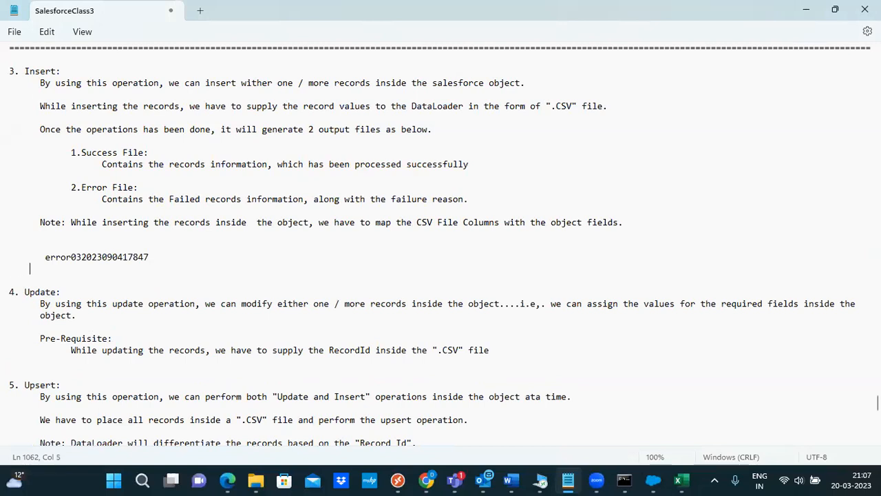
{"action": "key", "text": "BackSpace"}
{"action": "key", "text": "alt+Tab"}
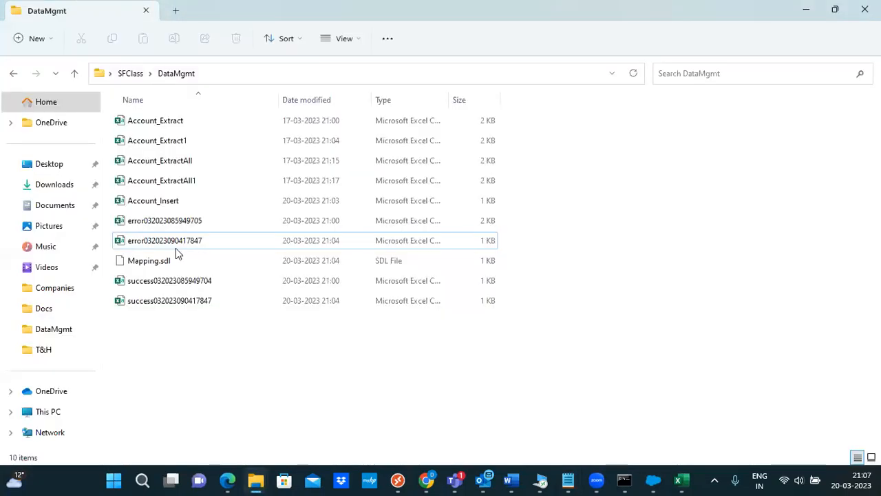
{"action": "right_click", "coordinate": [159, 305]}
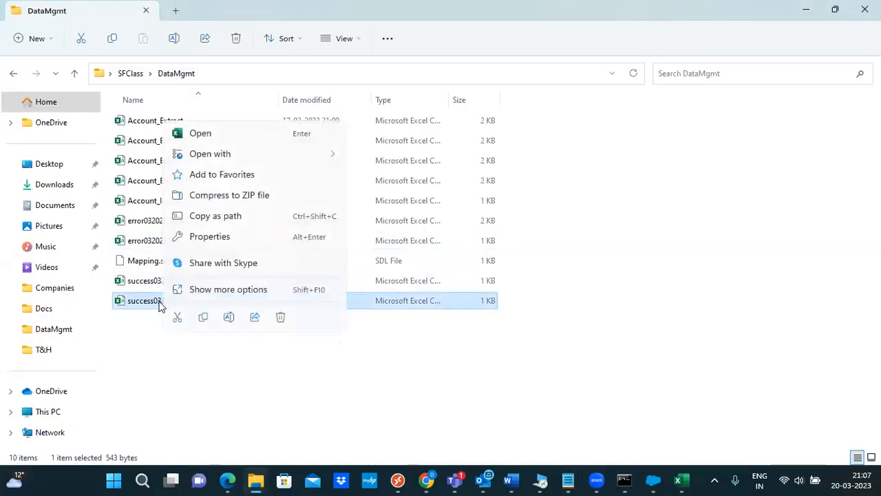
{"action": "left_click", "coordinate": [214, 291]}
{"action": "left_click", "coordinate": [251, 265]}
{"action": "key", "text": "ctrl+c"}
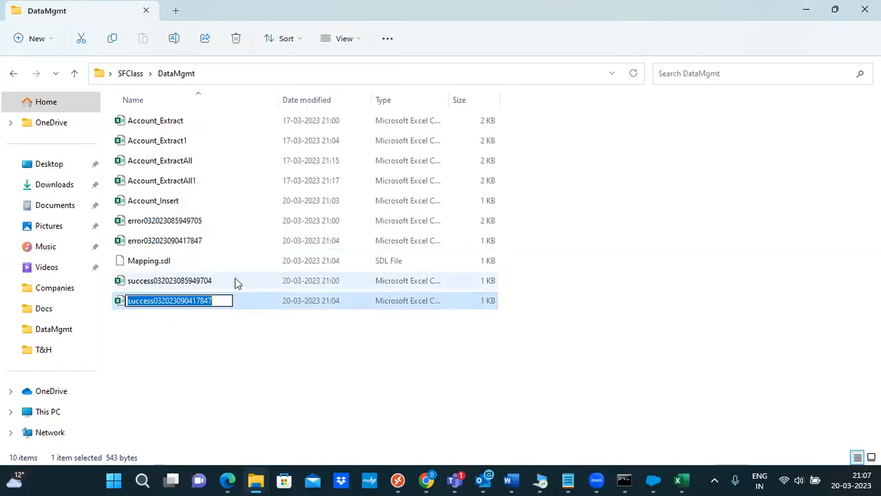
{"action": "left_click", "coordinate": [267, 400]}
{"action": "key", "text": "alt+Tab"}
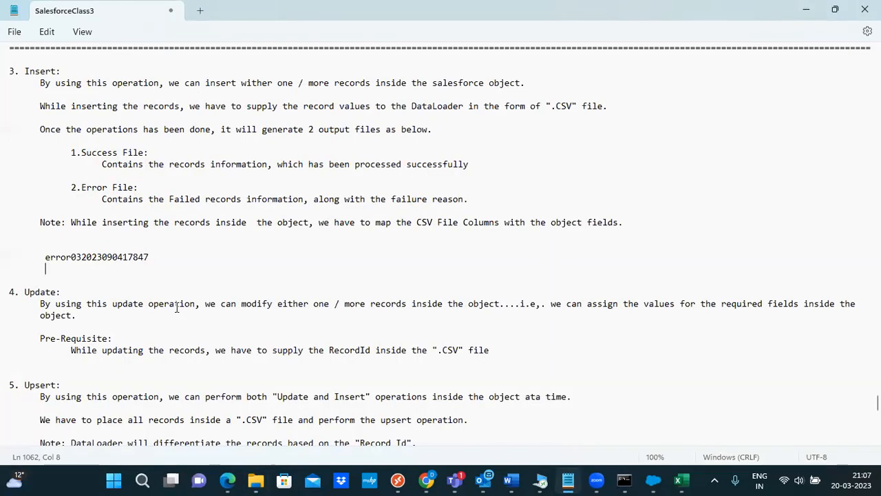
{"action": "key", "text": "ctrl+v"}
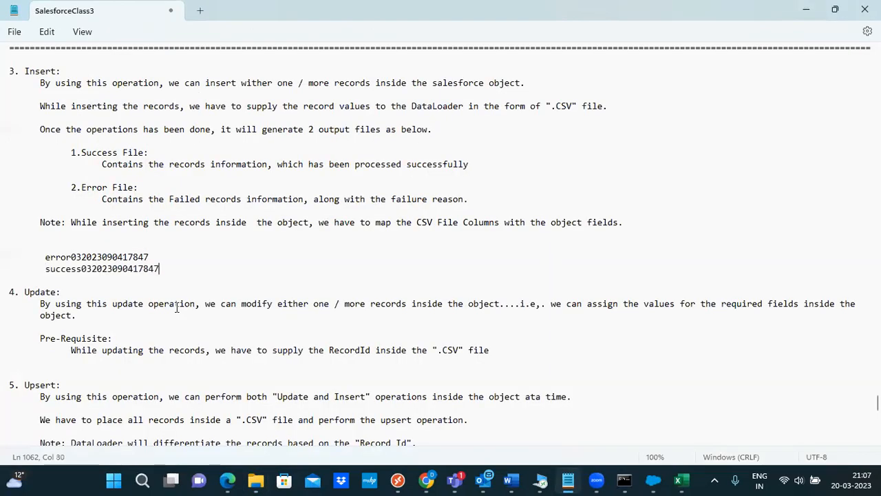
- Tidy the error line, copy the timestamp digits after 'success', and start a new line
{"action": "left_click", "coordinate": [82, 257]}
{"action": "left_click", "coordinate": [72, 257]}
{"action": "key", "text": "Return"}
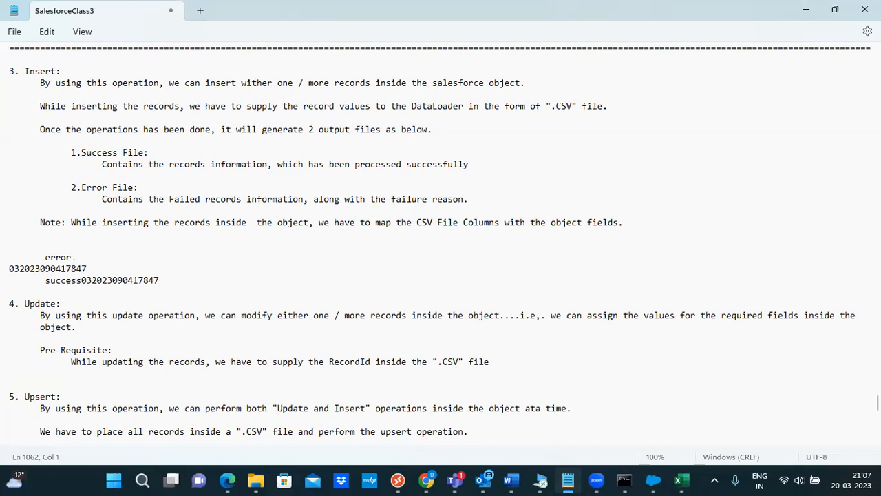
{"action": "key", "text": "BackSpace"}
{"action": "key", "text": "BackSpace"}
{"action": "key", "text": "BackSpace"}
{"action": "key", "text": "BackSpace"}
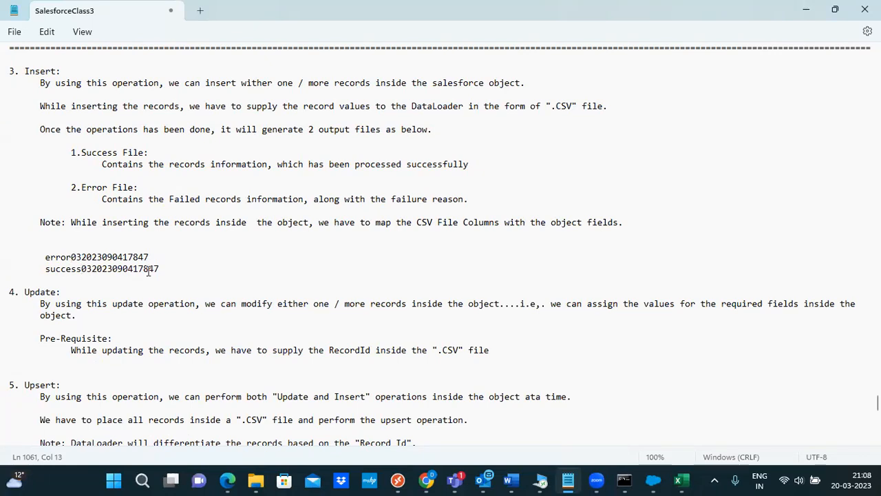
{"action": "left_click_drag", "start_coordinate": [159, 268], "coordinate": [86, 269]}
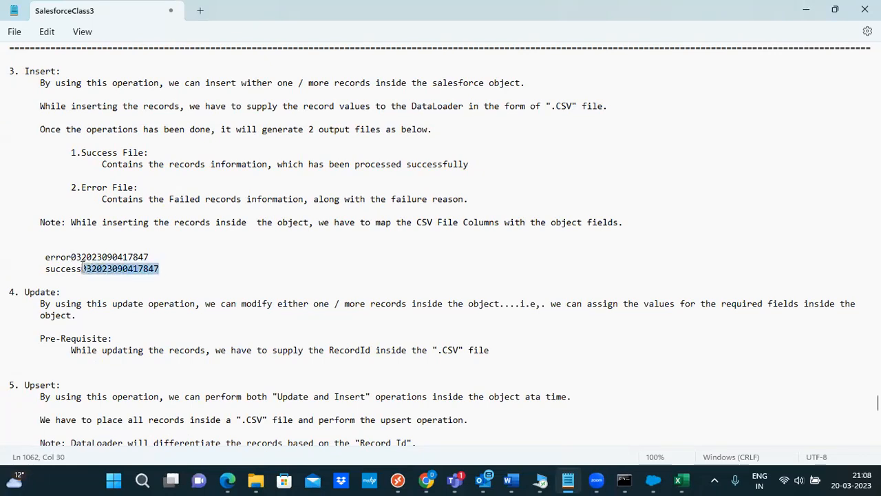
{"action": "left_click", "coordinate": [161, 269]}
{"action": "key", "text": "Return"}
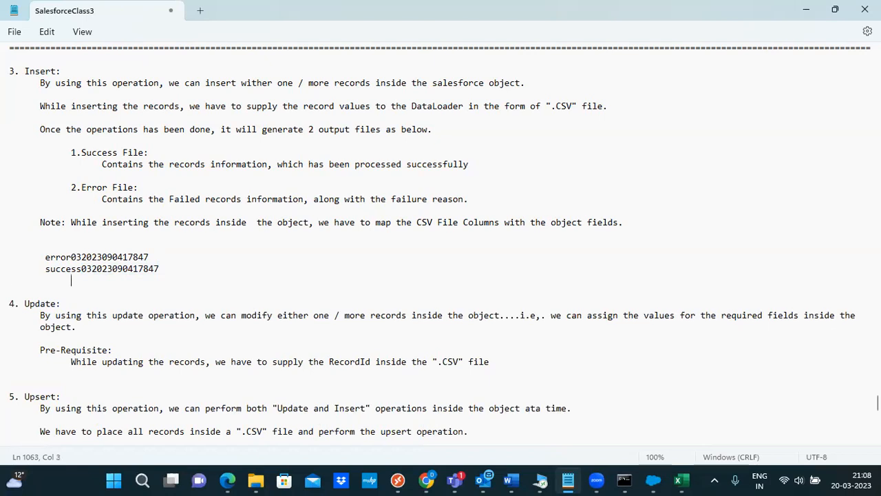
{"action": "key", "text": "ctrl+v"}
{"action": "left_click", "coordinate": [82, 282]}
{"action": "key", "text": "Return"}
{"action": "left_click", "coordinate": [16, 294]}
{"action": "key", "text": "BackSpace"}
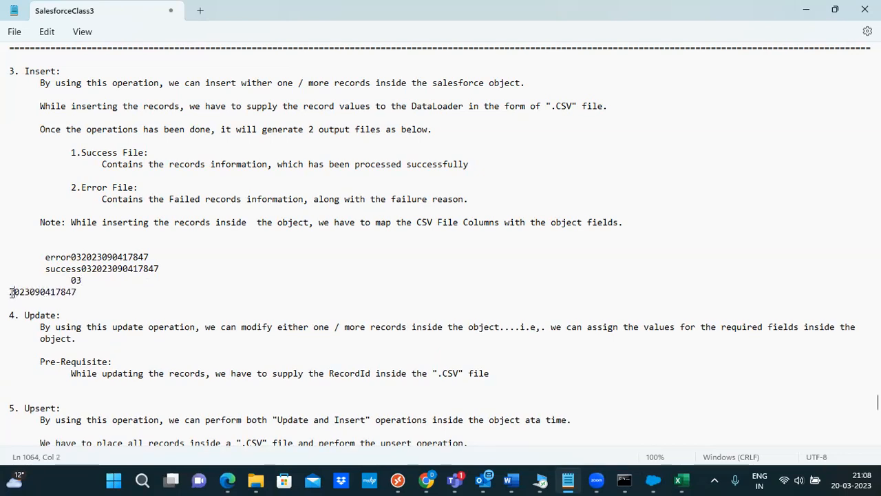
{"action": "key", "text": "ctrl+z"}
{"action": "key", "text": "Tab"}
{"action": "key", "text": "Tab"}
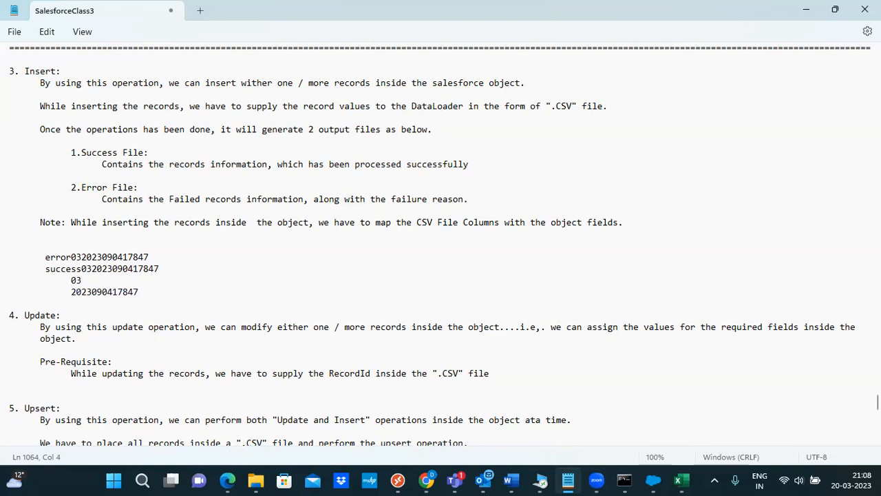
{"action": "key", "text": "Return"}
{"action": "key", "text": "Tab"}
{"action": "key", "text": "Tab"}
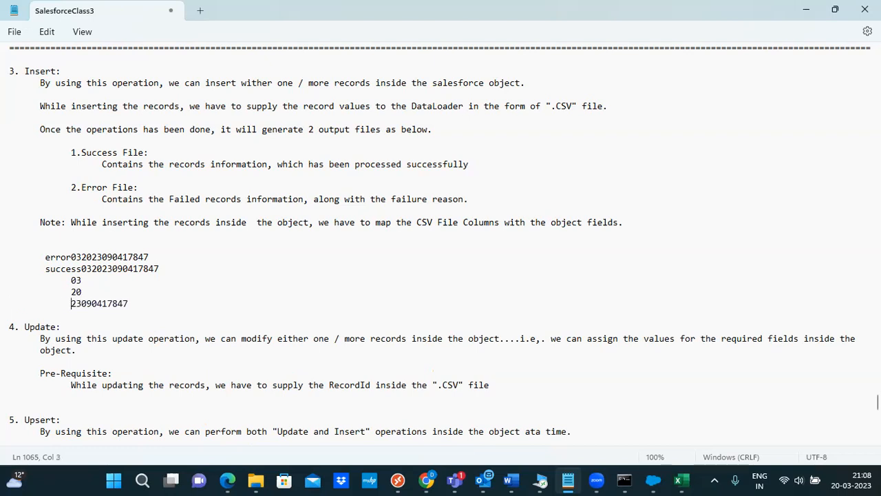
{"action": "key", "text": "Return"}
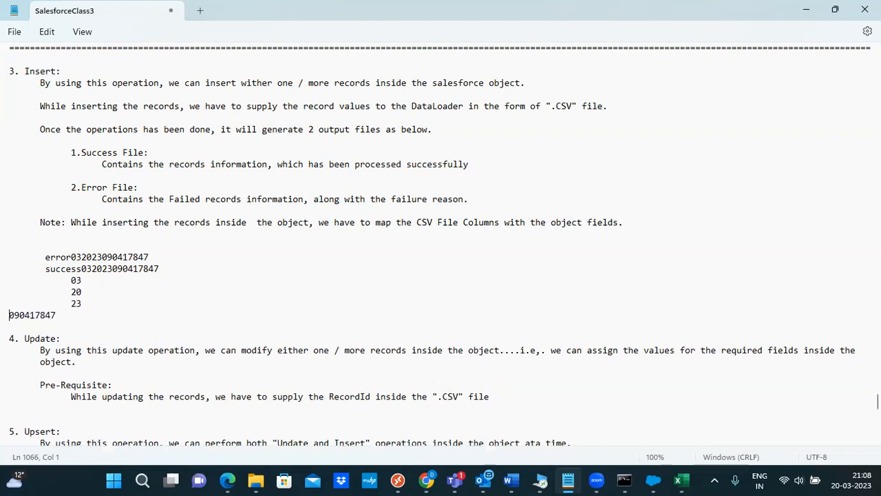
{"action": "key", "text": "Tab"}
{"action": "key", "text": "Tab"}
- Split the remaining digits into 09, 04, 17 and 847, then bring the DataMgmt folder forward
{"action": "key", "text": "Right"}
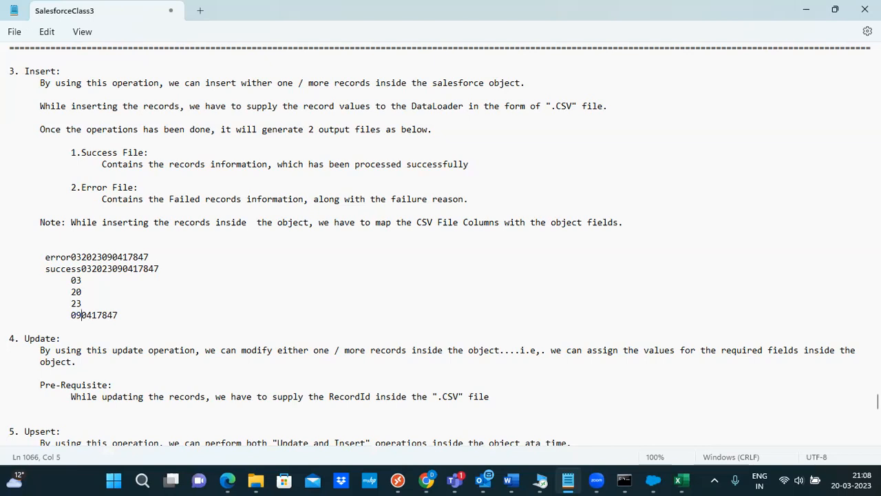
{"action": "key", "text": "Return"}
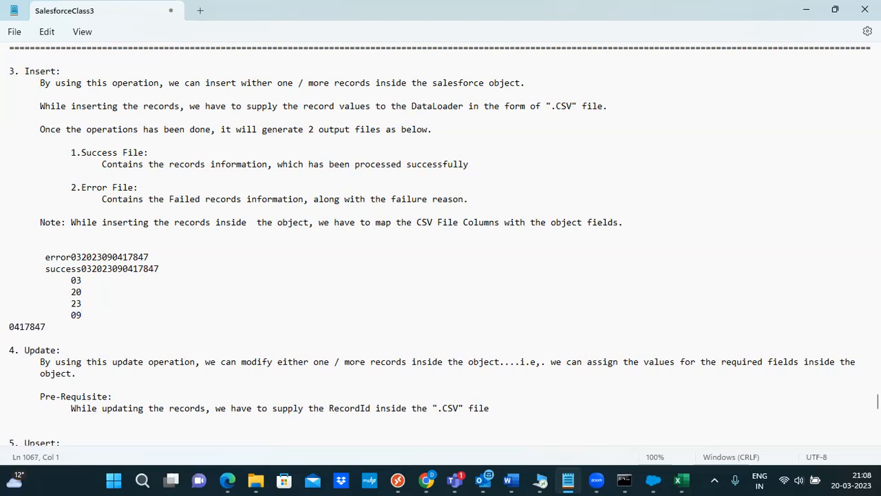
{"action": "key", "text": "Tab"}
{"action": "key", "text": "Tab"}
{"action": "key", "text": "Tab"}
{"action": "key", "text": "BackSpace"}
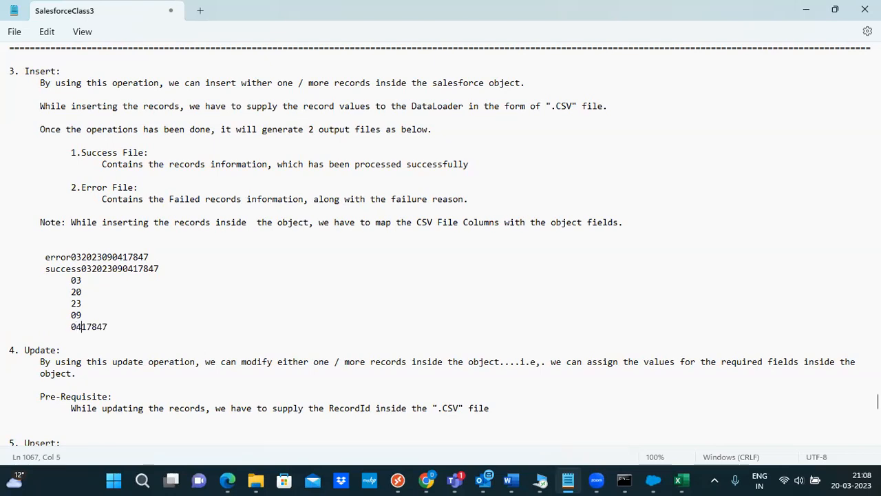
{"action": "key", "text": "Return"}
{"action": "key", "text": "Tab"}
{"action": "key", "text": "Tab"}
{"action": "key", "text": "Tab"}
{"action": "key", "text": "BackSpace"}
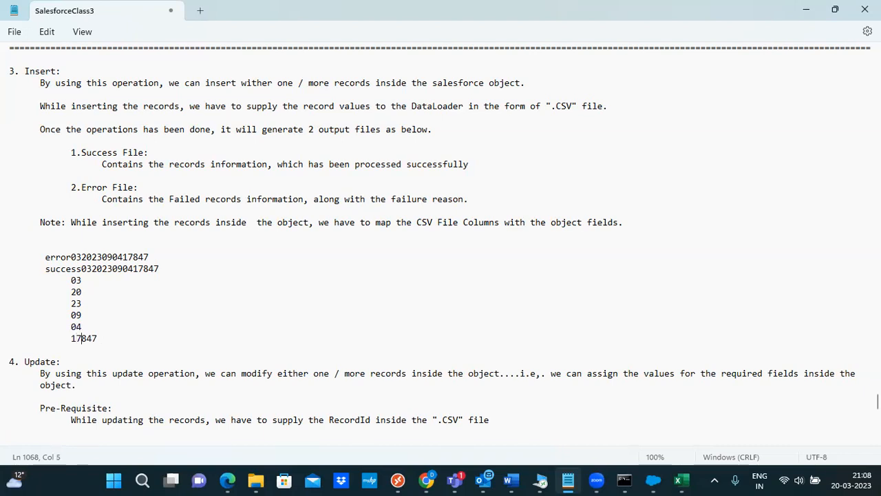
{"action": "key", "text": "Return"}
{"action": "key", "text": "Tab"}
{"action": "key", "text": "Tab"}
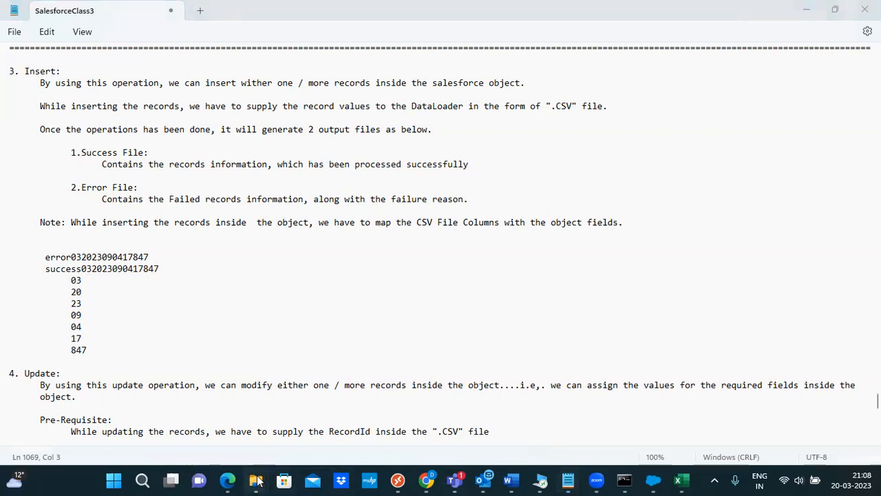
{"action": "mouse_move", "coordinate": [256, 480]}
{"action": "left_click", "coordinate": [351, 425]}
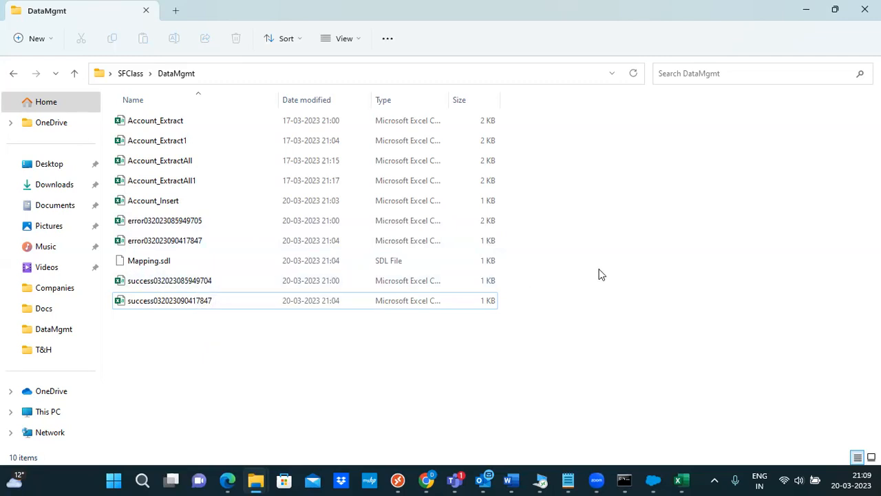
- In the class notes, move down to the Update through Hard Delete sections and highlight RecordId
{"action": "left_click", "coordinate": [569, 480]}
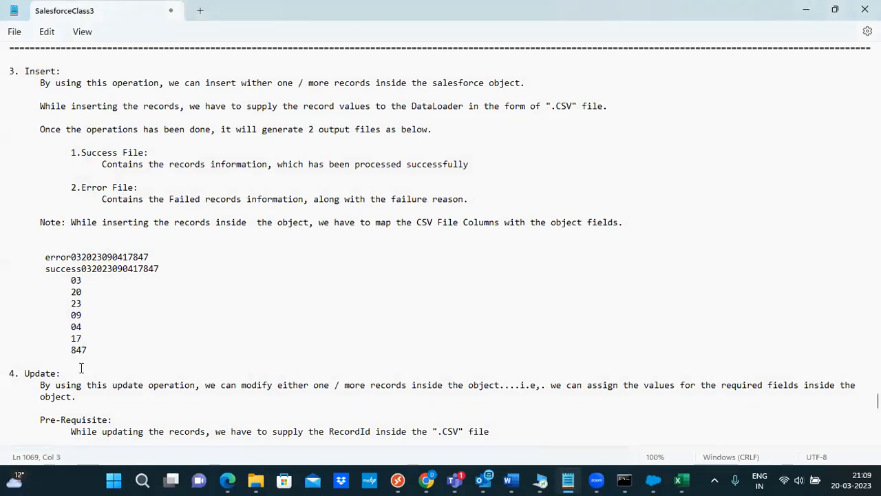
{"action": "key", "text": "Down"}
{"action": "key", "text": "Down"}
{"action": "key", "text": "Down"}
{"action": "key", "text": "Down"}
{"action": "key", "text": "Down"}
{"action": "key", "text": "Down"}
{"action": "key", "text": "Down"}
{"action": "key", "text": "Down"}
{"action": "key", "text": "Down"}
{"action": "key", "text": "Down"}
{"action": "key", "text": "Down"}
{"action": "key", "text": "Down"}
{"action": "key", "text": "Down"}
{"action": "key", "text": "Down"}
{"action": "key", "text": "Down"}
{"action": "key", "text": "Down"}
{"action": "key", "text": "Down"}
{"action": "key", "text": "Down"}
{"action": "key", "text": "Down"}
{"action": "key", "text": "Down"}
{"action": "key", "text": "Down"}
{"action": "key", "text": "Down"}
{"action": "key", "text": "Down"}
{"action": "key", "text": "Down"}
{"action": "key", "text": "Down"}
{"action": "key", "text": "Down"}
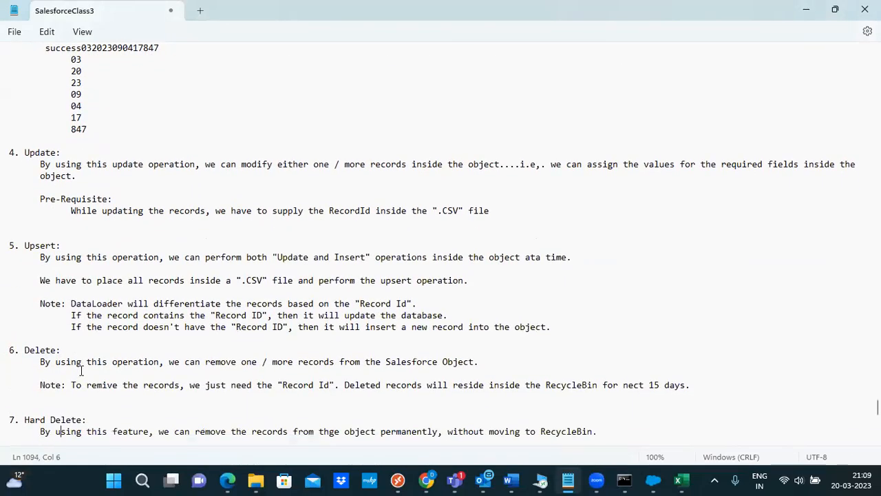
{"action": "key", "text": "Down"}
{"action": "key", "text": "Down"}
{"action": "key", "text": "Down"}
{"action": "key", "text": "Down"}
{"action": "key", "text": "Down"}
{"action": "key", "text": "Down"}
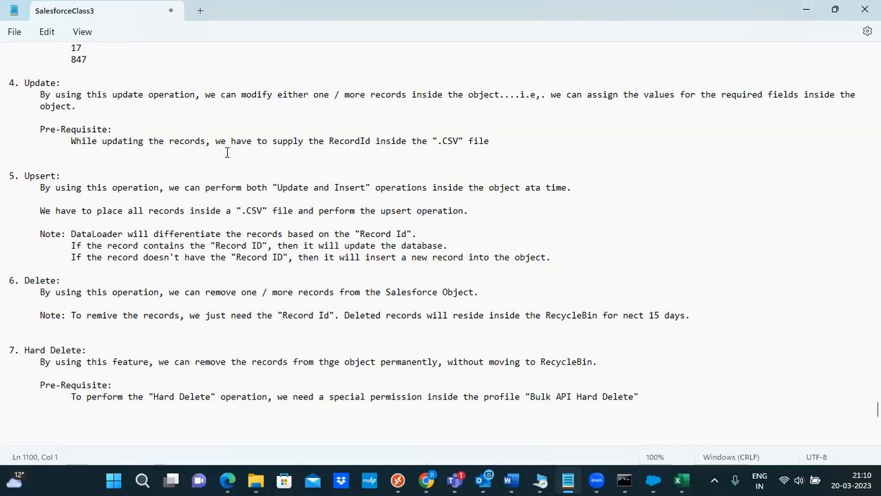
{"action": "double_click", "coordinate": [349, 141]}
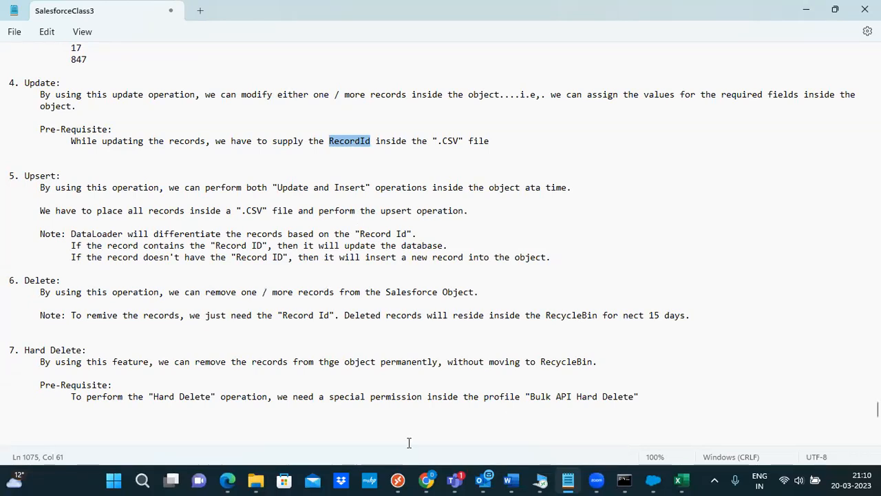
{"action": "left_click", "coordinate": [255, 479]}
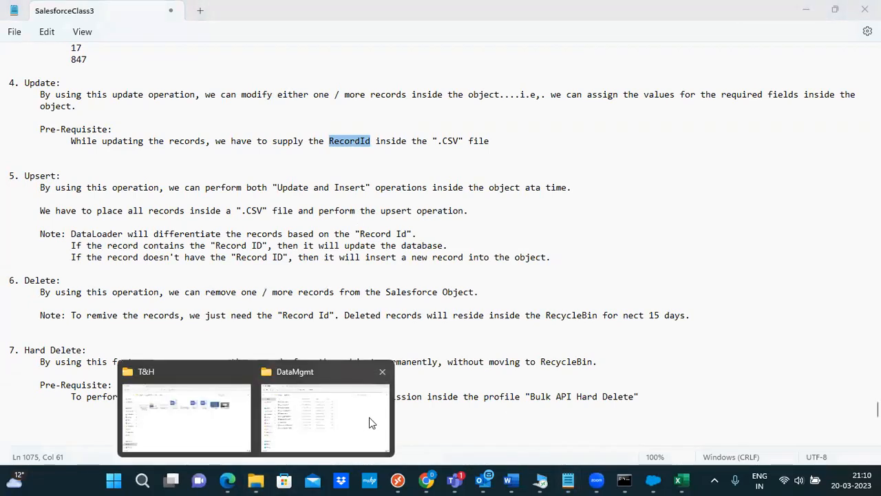
- Copy Account_Insert and paste a duplicate into the DataMgmt folder
{"action": "left_click", "coordinate": [370, 421]}
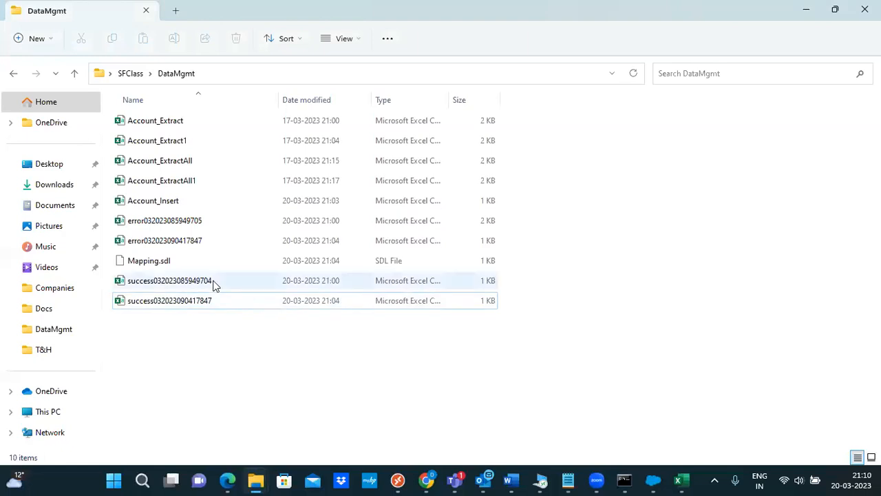
{"action": "right_click", "coordinate": [170, 205]}
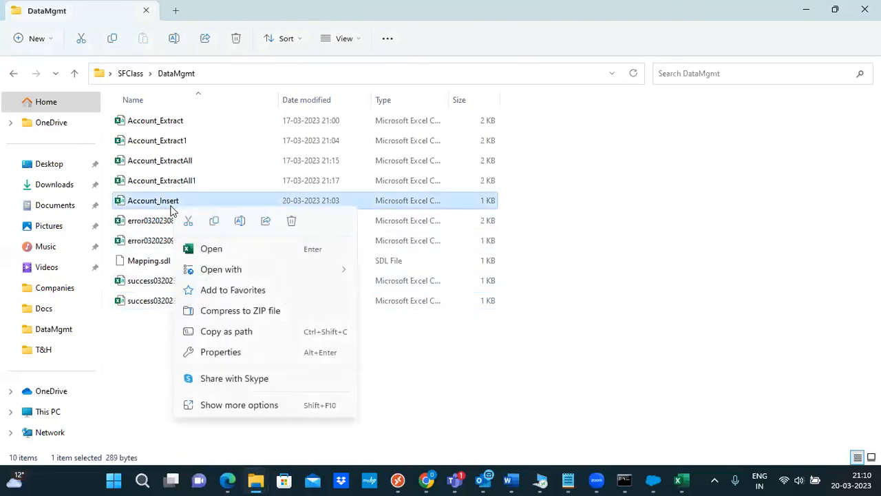
{"action": "left_click", "coordinate": [214, 220]}
{"action": "right_click", "coordinate": [218, 323]}
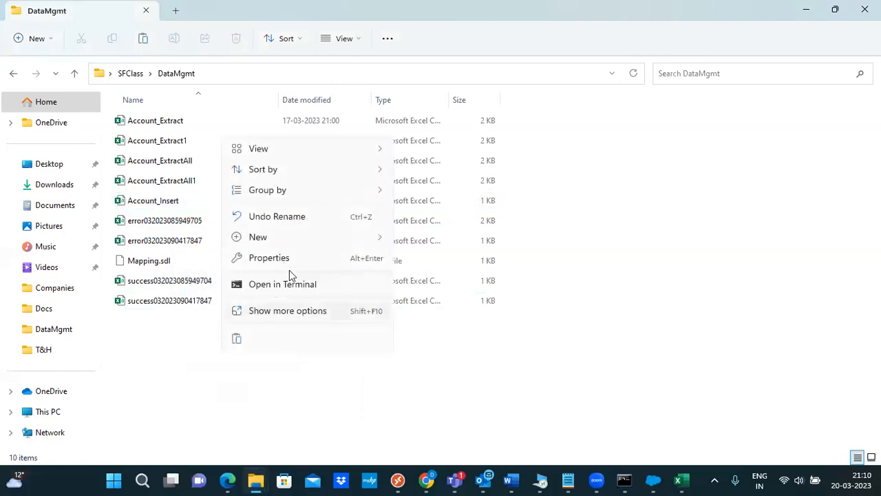
{"action": "left_click", "coordinate": [301, 317]}
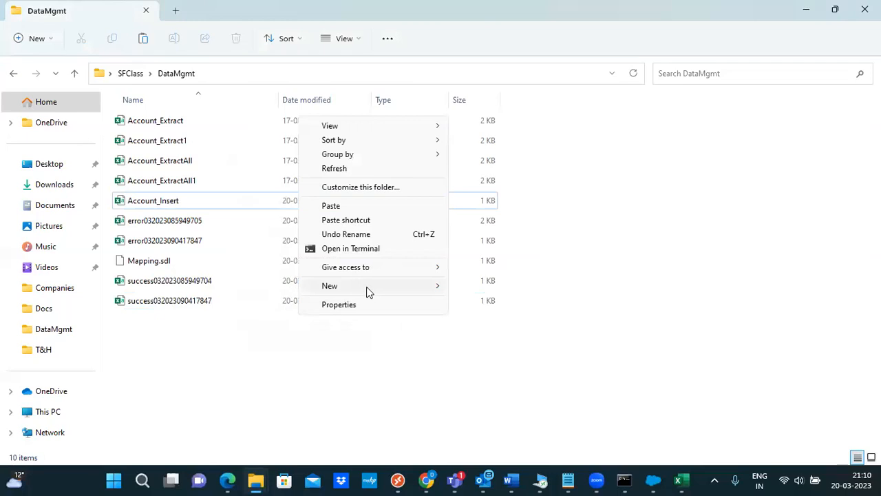
{"action": "mouse_move", "coordinate": [367, 291]}
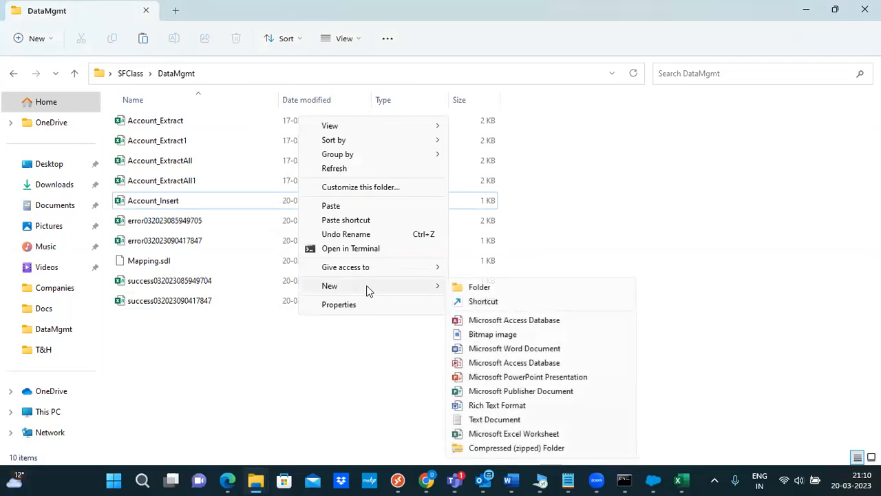
{"action": "left_click", "coordinate": [367, 210]}
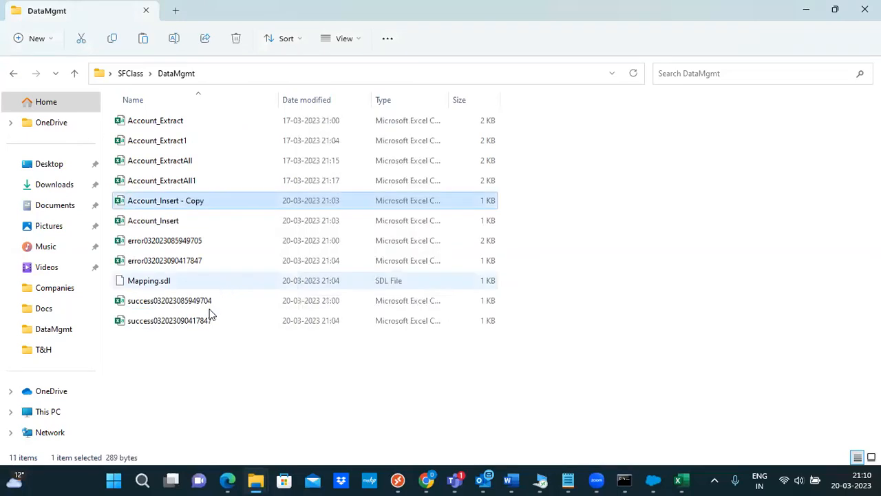
- Rename the duplicate to Account_Update
{"action": "right_click", "coordinate": [195, 198]}
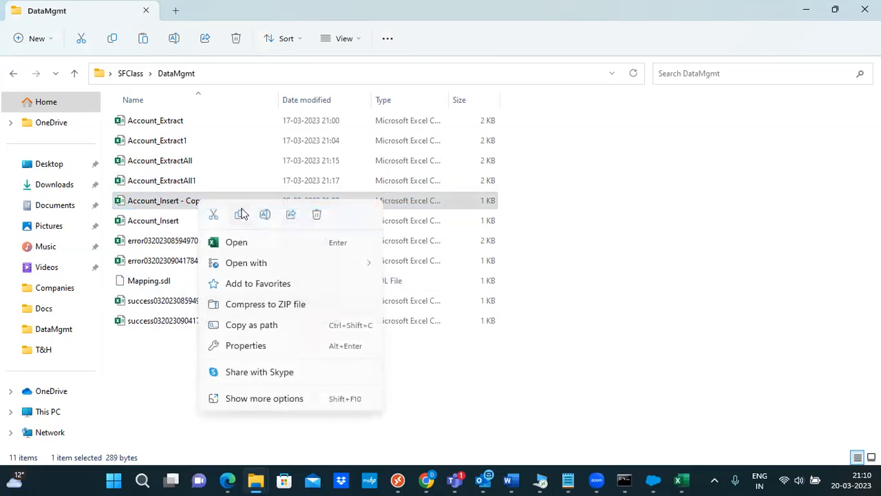
{"action": "left_click", "coordinate": [289, 398]}
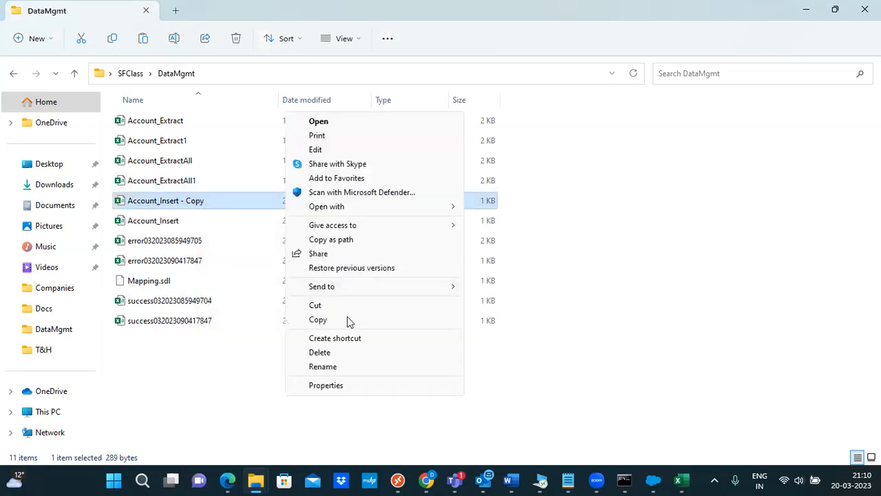
{"action": "left_click", "coordinate": [322, 366]}
{"action": "key", "text": "End"}
{"action": "key", "text": "BackSpace"}
{"action": "key", "text": "BackSpace"}
{"action": "key", "text": "BackSpace"}
{"action": "key", "text": "BackSpace"}
{"action": "key", "text": "BackSpace"}
{"action": "key", "text": "BackSpace"}
{"action": "key", "text": "BackSpace"}
{"action": "key", "text": "BackSpace"}
{"action": "key", "text": "BackSpace"}
{"action": "key", "text": "BackSpace"}
{"action": "key", "text": "BackSpace"}
{"action": "key", "text": "BackSpace"}
{"action": "key", "text": "BackSpace"}
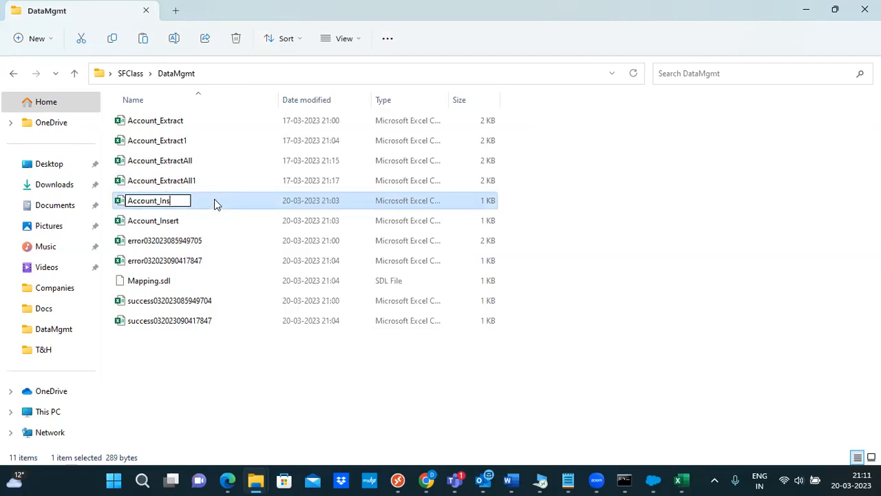
{"action": "type", "text": "Update"}
{"action": "key", "text": "Return"}
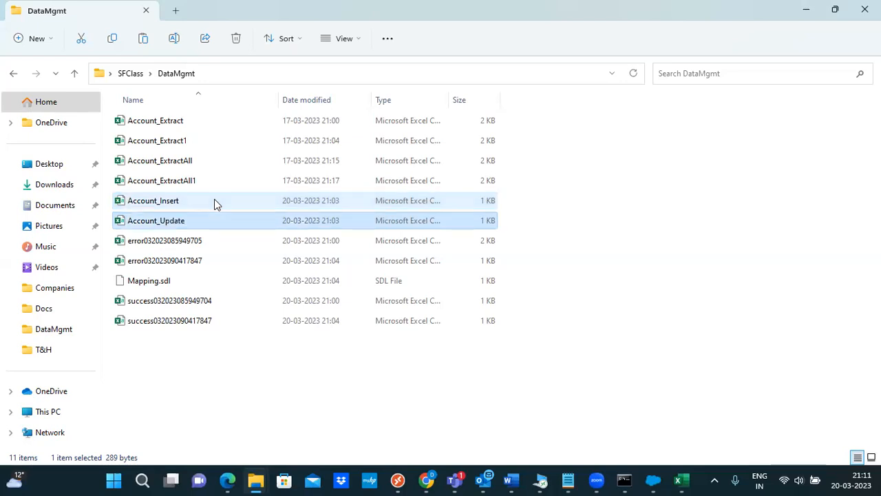
- Open Account_Update in Excel and auto-fit columns A through E
{"action": "double_click", "coordinate": [180, 224]}
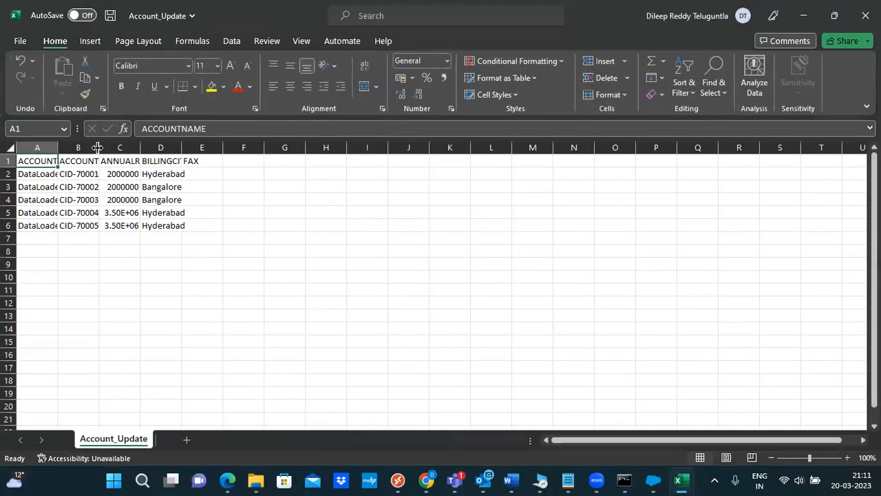
{"action": "double_click", "coordinate": [58, 147]}
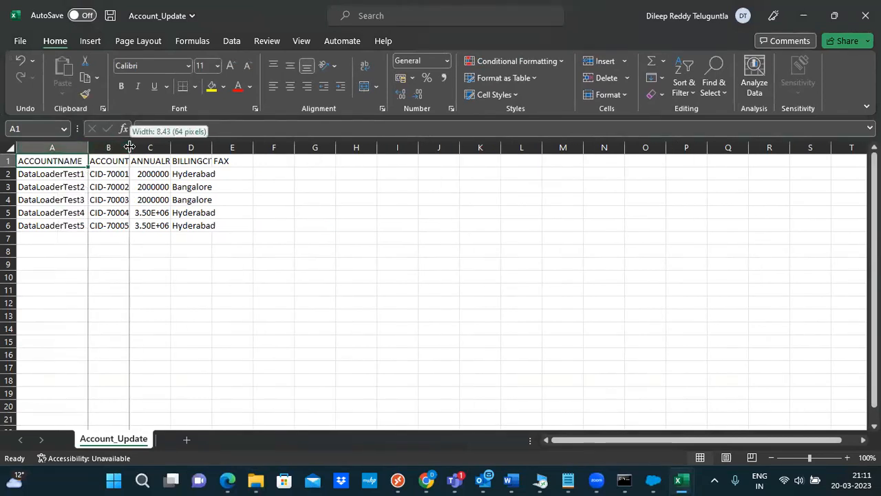
{"action": "double_click", "coordinate": [129, 147]}
{"action": "double_click", "coordinate": [209, 148]}
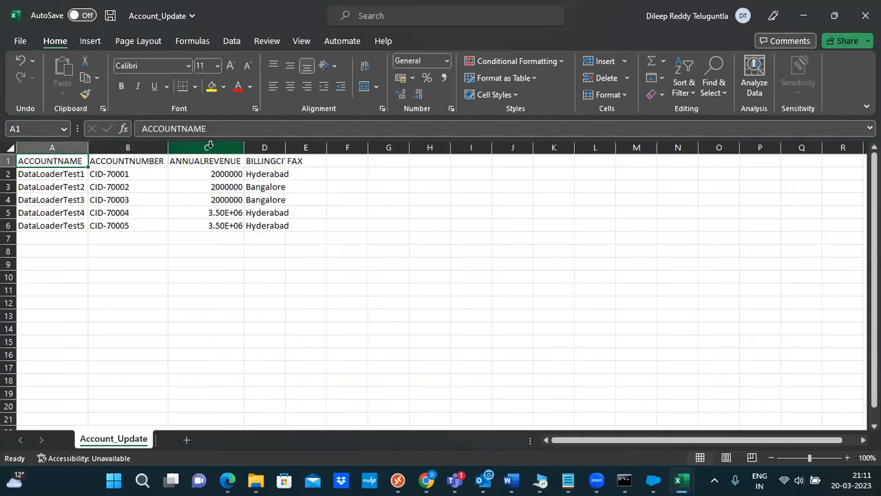
{"action": "double_click", "coordinate": [285, 147]}
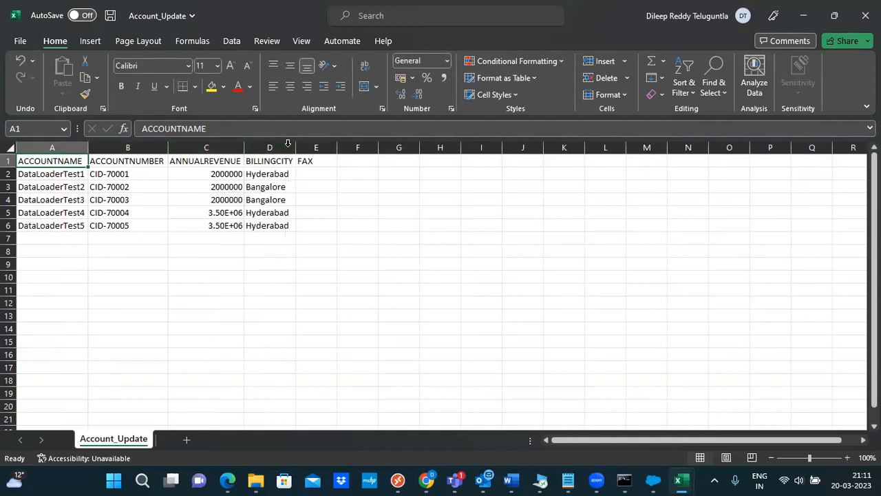
{"action": "double_click", "coordinate": [337, 147]}
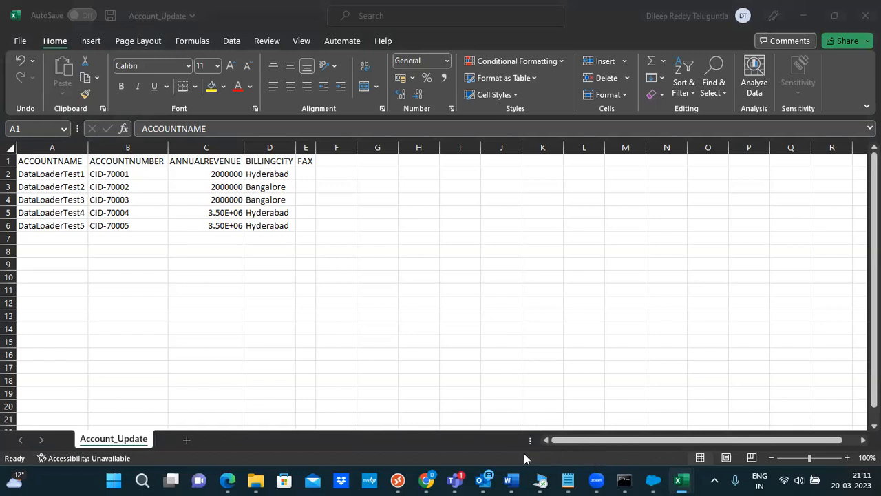
- In the Salesforce All Accounts list, add Billing City to the visible fields
{"action": "mouse_move", "coordinate": [427, 479]}
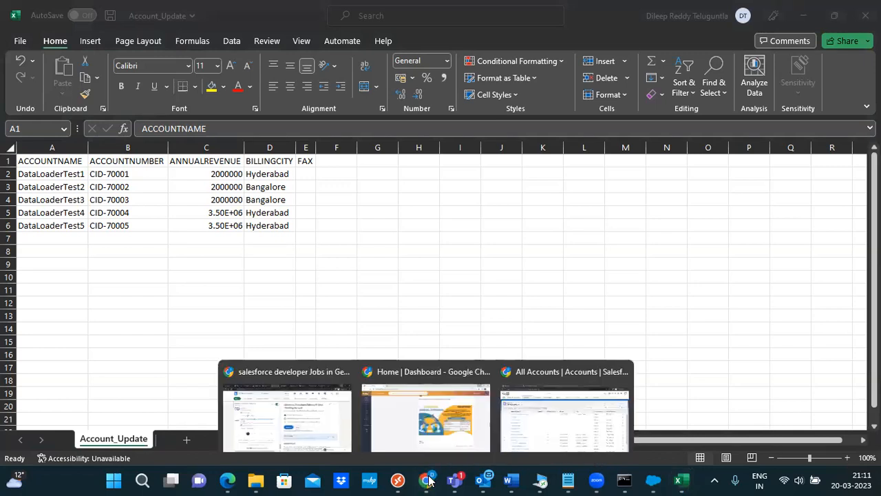
{"action": "left_click", "coordinate": [559, 438]}
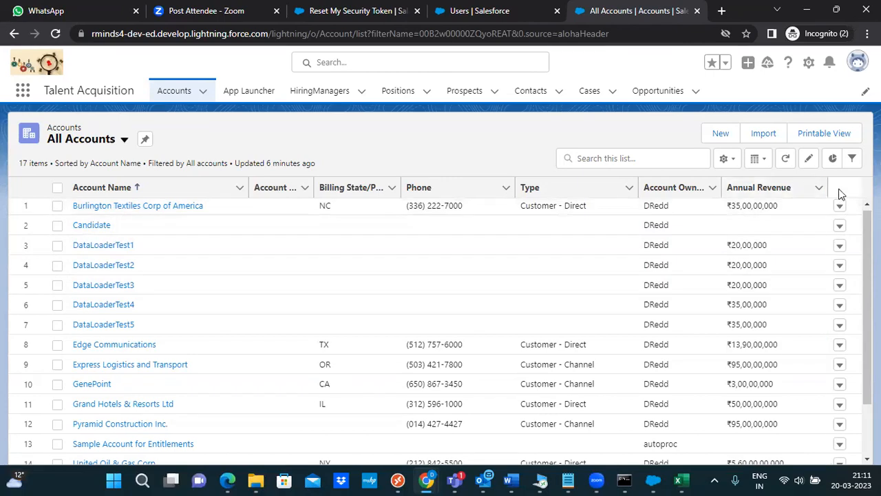
{"action": "left_click", "coordinate": [757, 158]}
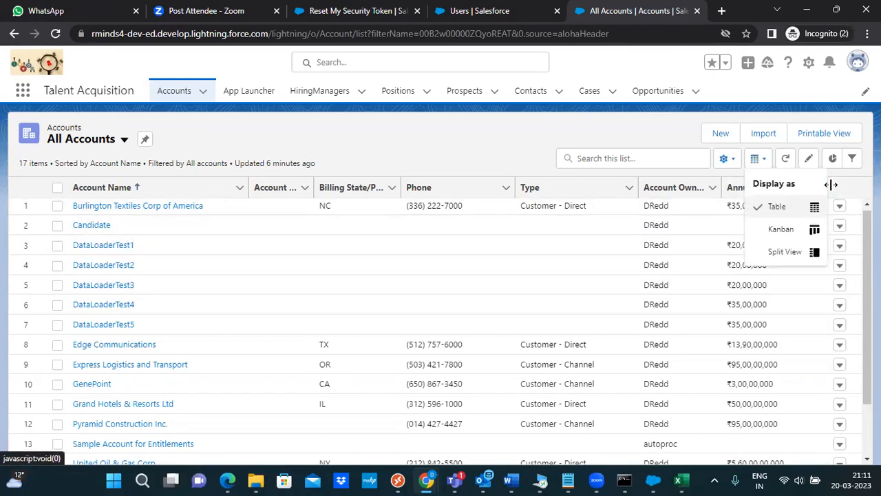
{"action": "left_click", "coordinate": [726, 159]}
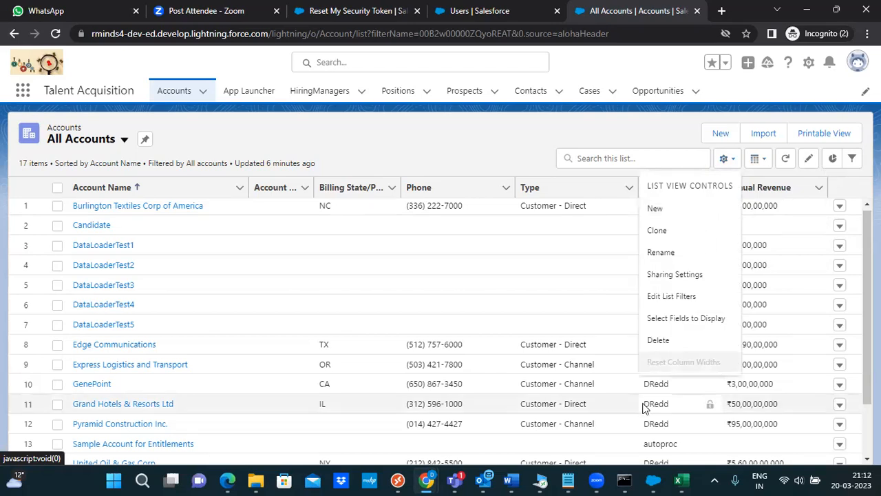
{"action": "left_click", "coordinate": [688, 318]}
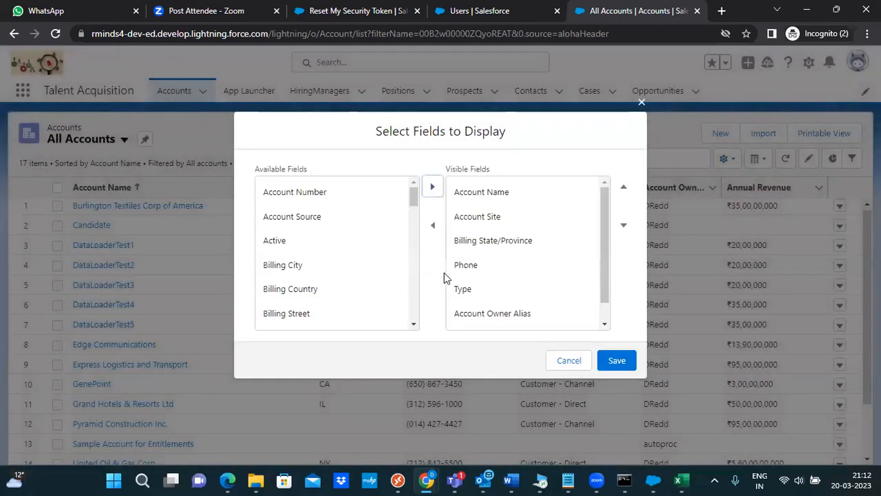
{"action": "left_click", "coordinate": [328, 261]}
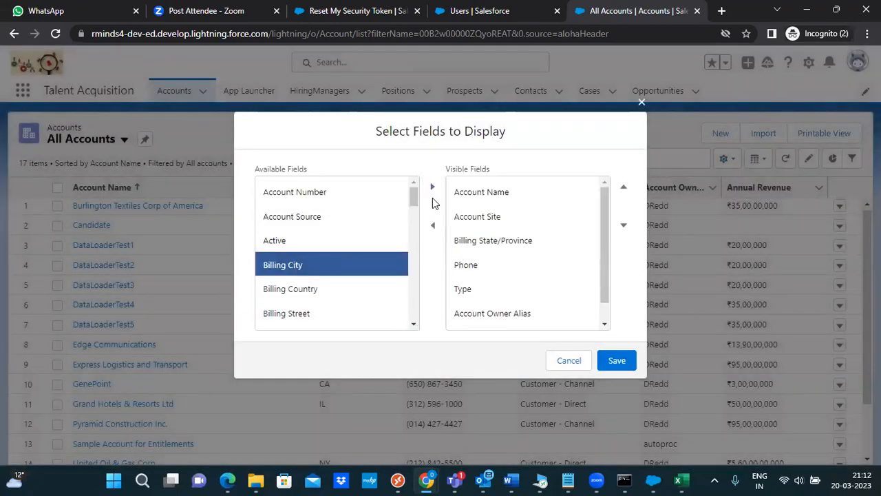
{"action": "left_click", "coordinate": [434, 190]}
- Move Billing City to just below Account Name and save the list columns
{"action": "left_click_drag", "start_coordinate": [602, 272], "coordinate": [602, 302]}
{"action": "left_click", "coordinate": [525, 316]}
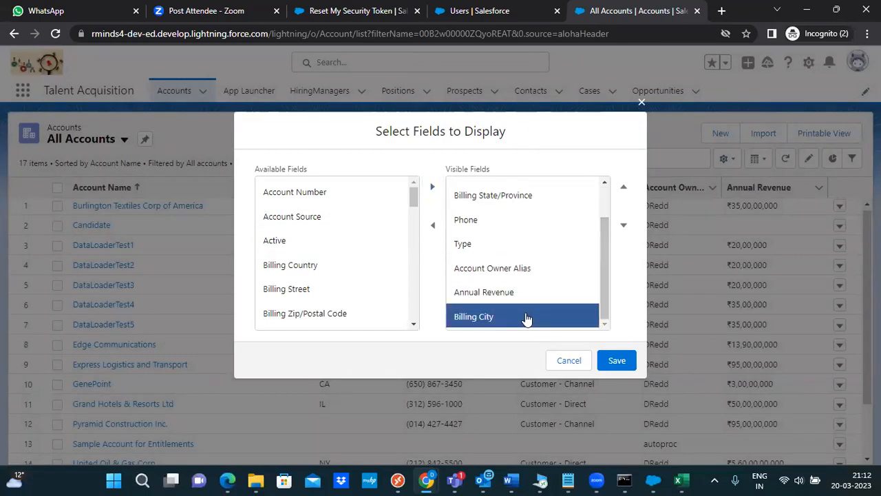
{"action": "left_click", "coordinate": [624, 188]}
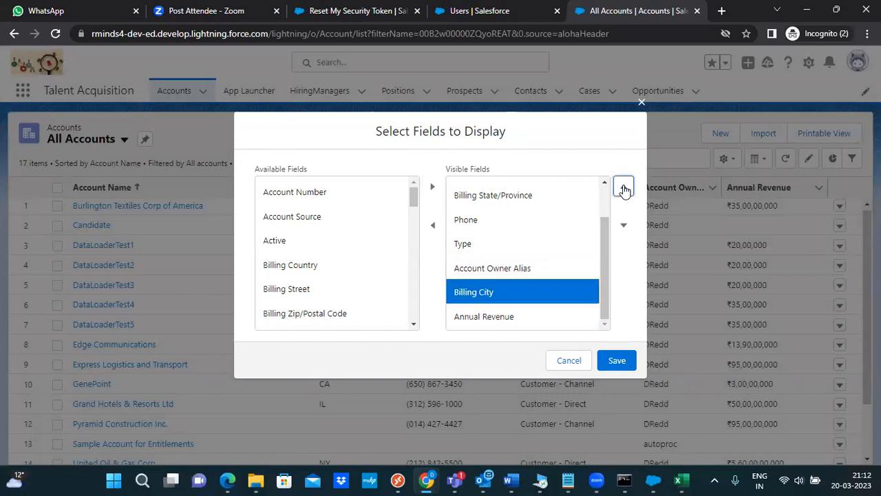
{"action": "left_click", "coordinate": [624, 187]}
{"action": "left_click", "coordinate": [623, 188]}
{"action": "left_click", "coordinate": [623, 188]}
{"action": "left_click", "coordinate": [624, 188]}
{"action": "left_click", "coordinate": [624, 188]}
{"action": "left_click", "coordinate": [624, 188]}
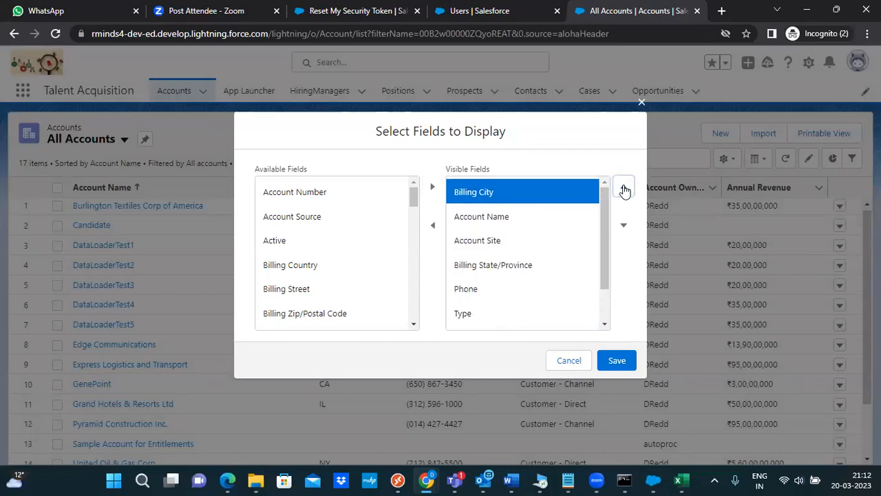
{"action": "left_click", "coordinate": [624, 227]}
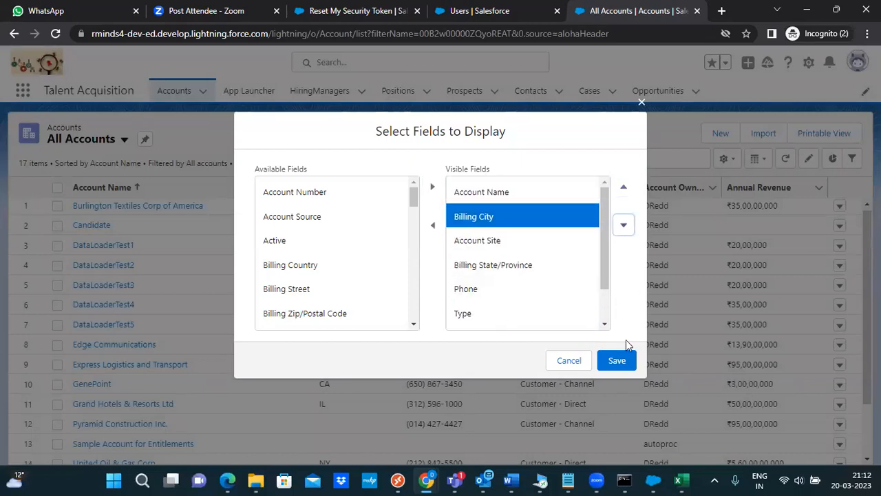
{"action": "left_click", "coordinate": [622, 361]}
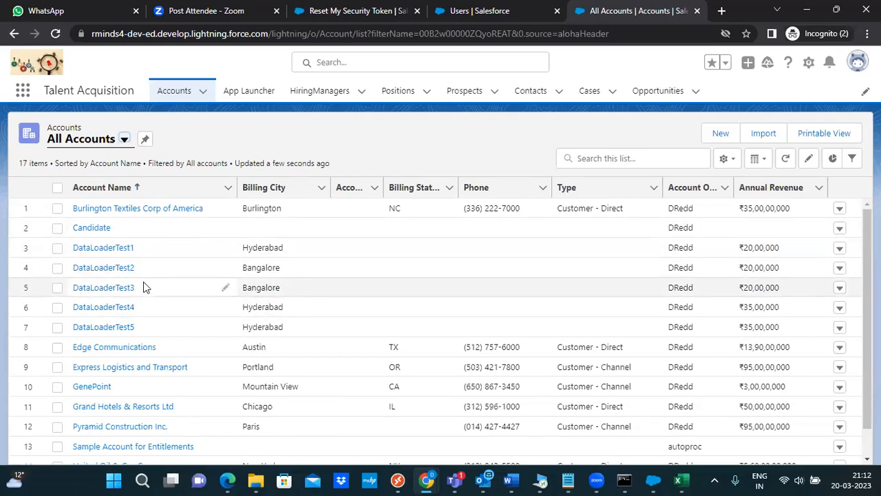
{"action": "mouse_move", "coordinate": [680, 481]}
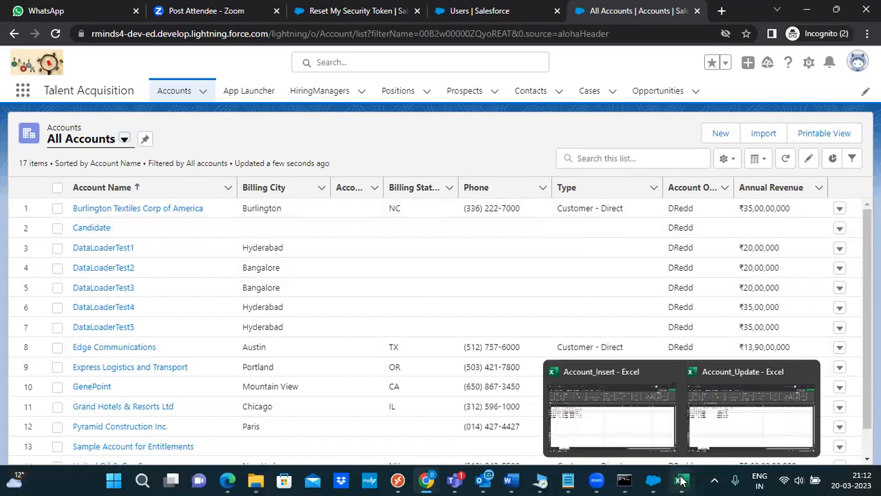
- Replace the billing cities in D2:D6 of Account_Update with Chennai
{"action": "left_click", "coordinate": [704, 438]}
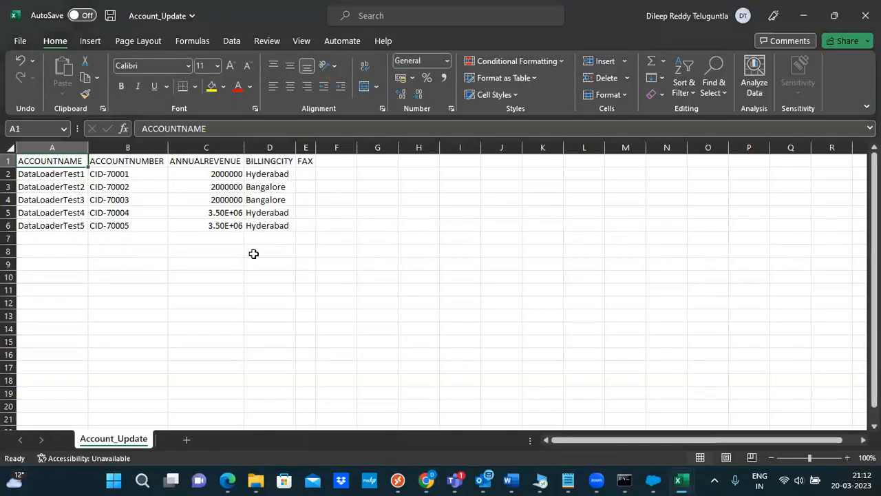
{"action": "left_click", "coordinate": [278, 177]}
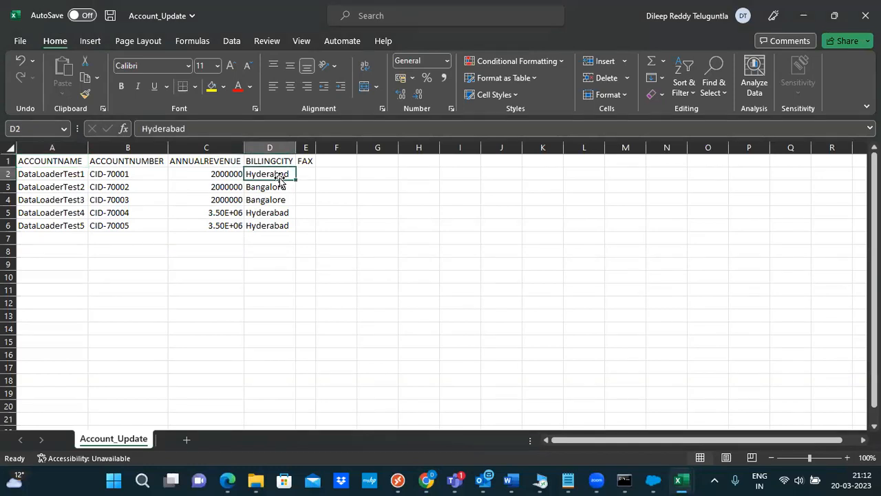
{"action": "left_click", "coordinate": [320, 194]}
{"action": "left_click_drag", "start_coordinate": [280, 177], "coordinate": [275, 225]}
{"action": "key", "text": "Delete"}
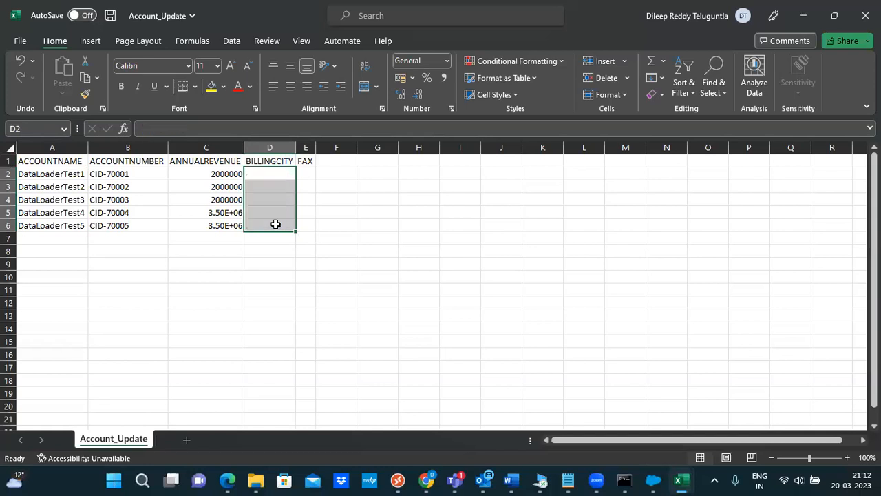
{"action": "left_click", "coordinate": [262, 176]}
{"action": "type", "text": "Chennai"}
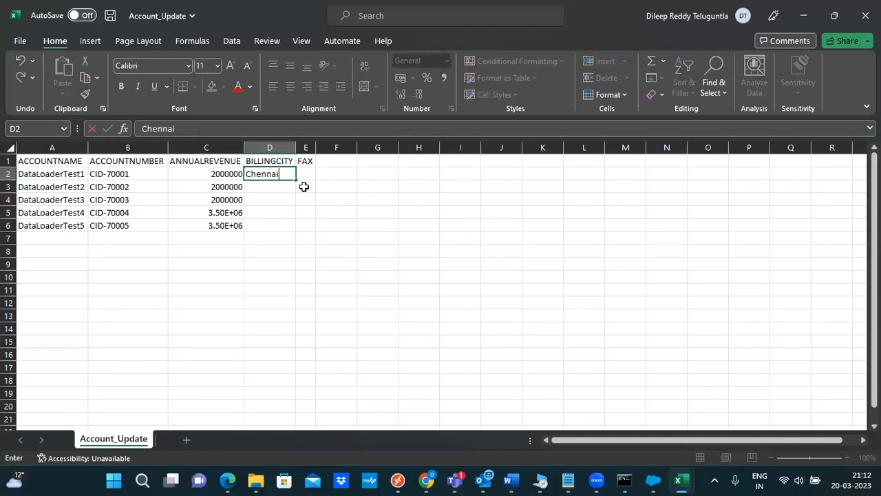
{"action": "left_click_drag", "start_coordinate": [297, 184], "coordinate": [294, 230]}
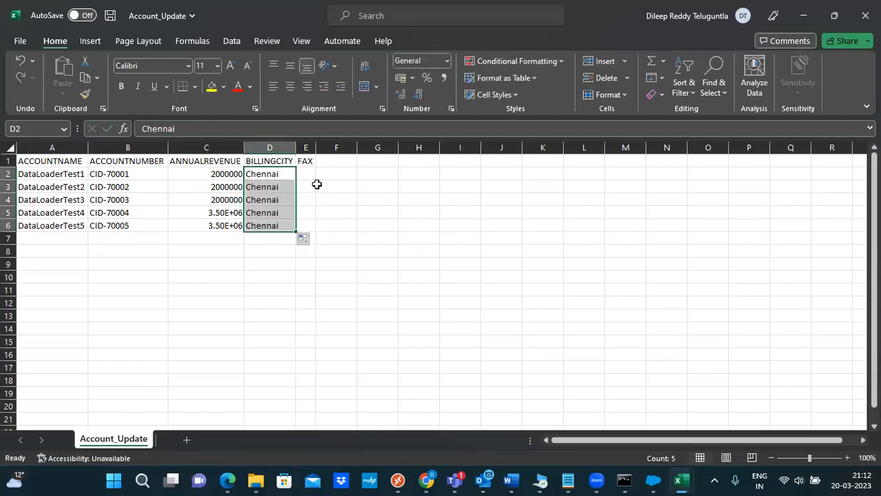
{"action": "left_click_drag", "start_coordinate": [315, 148], "coordinate": [371, 147]}
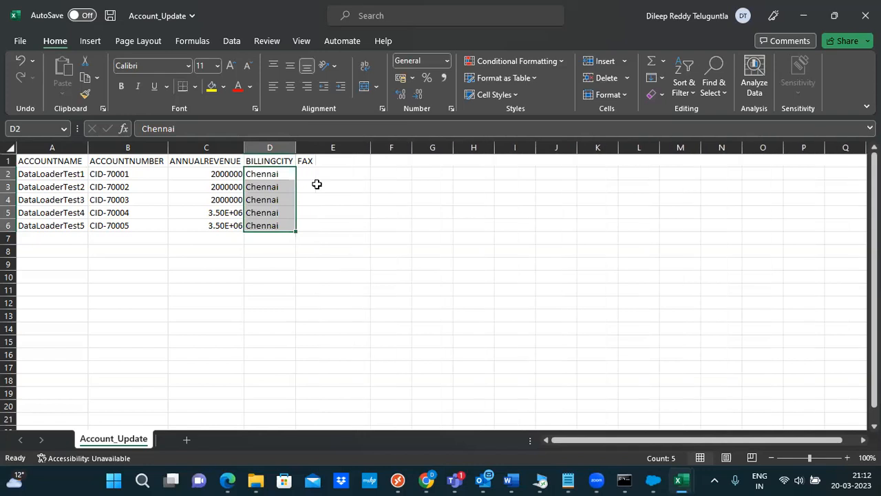
{"action": "key", "text": "Right"}
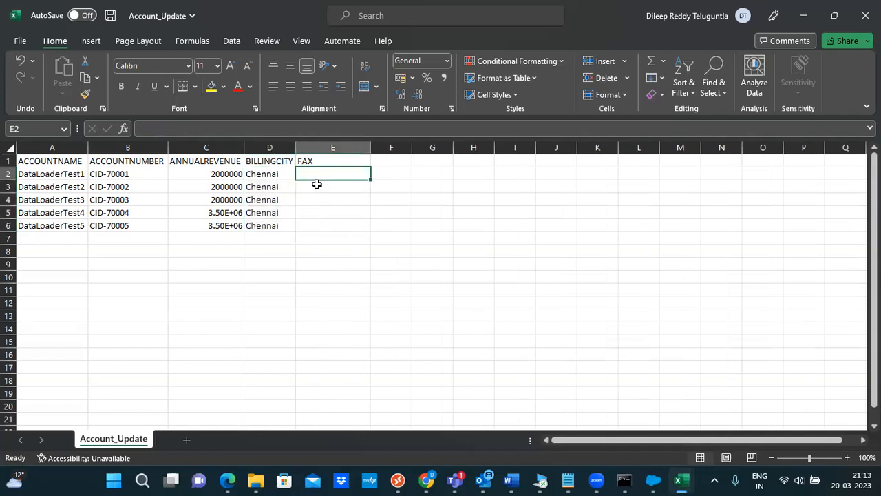
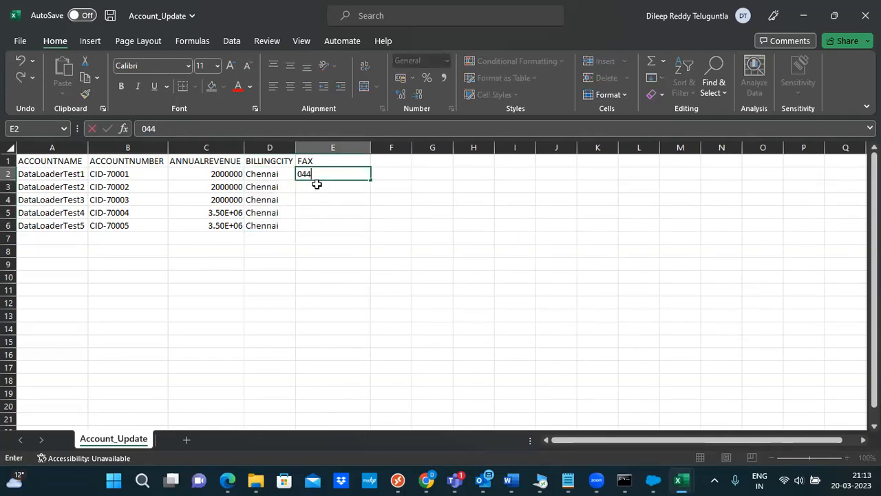
{"action": "left_click", "coordinate": [389, 210]}
{"action": "left_click", "coordinate": [348, 178]}
{"action": "left_click_drag", "start_coordinate": [370, 180], "coordinate": [371, 232]}
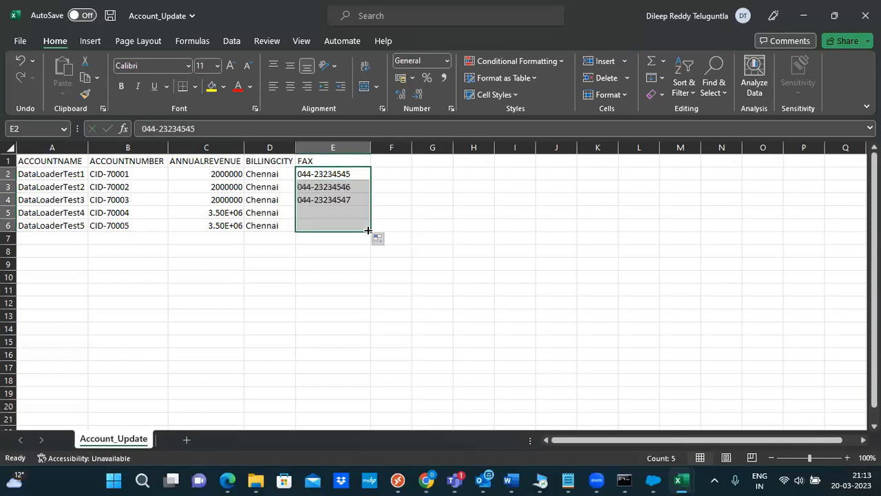
{"action": "left_click", "coordinate": [336, 274]}
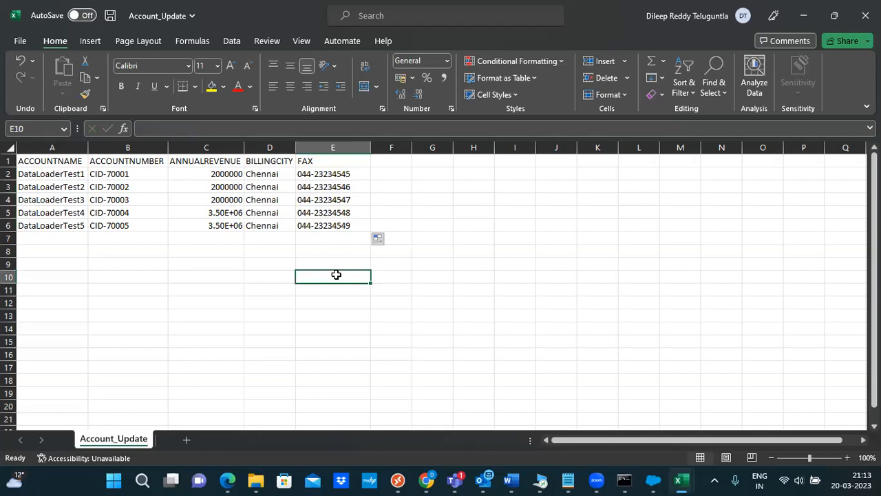
- Save Account_Update and close both the Account_Update and Account_Insert workbooks
{"action": "left_click", "coordinate": [23, 44]}
{"action": "left_click", "coordinate": [44, 184]}
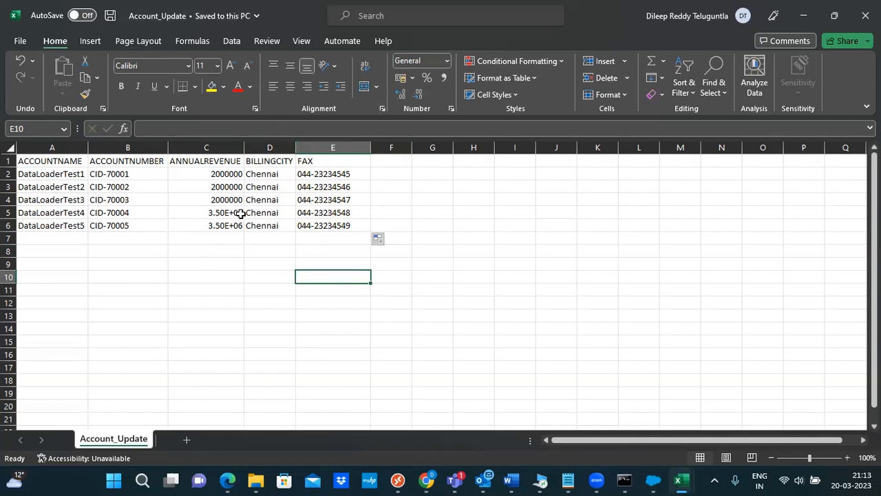
{"action": "left_click", "coordinate": [150, 176]}
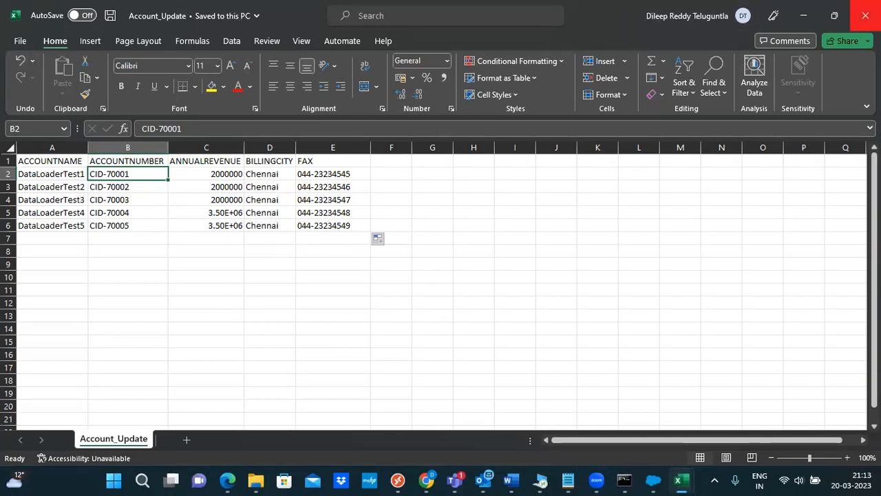
{"action": "left_click", "coordinate": [863, 19]}
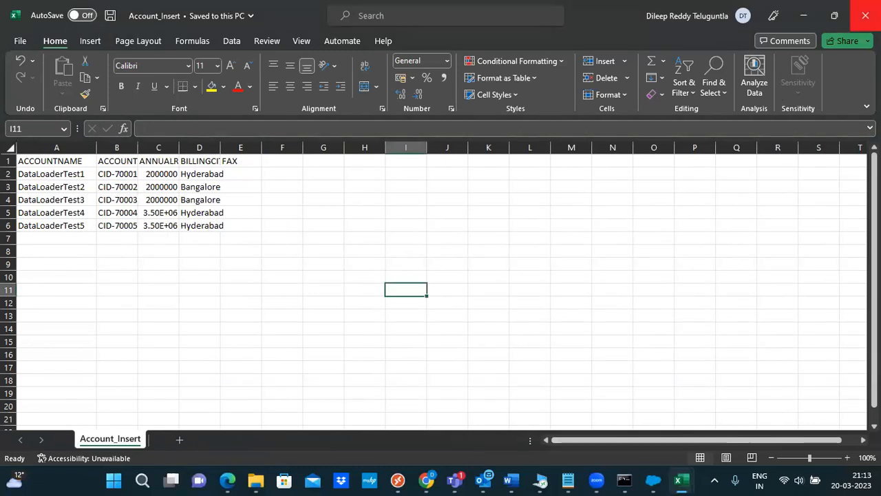
{"action": "left_click", "coordinate": [865, 16]}
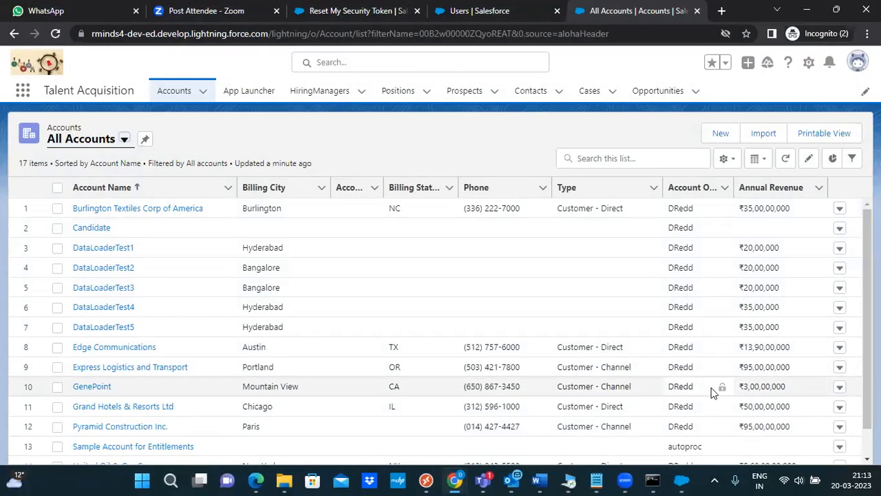
- Run a Data Loader Update on Account with Account_Update.csv and acknowledge the 5-row message
{"action": "left_click", "coordinate": [678, 480]}
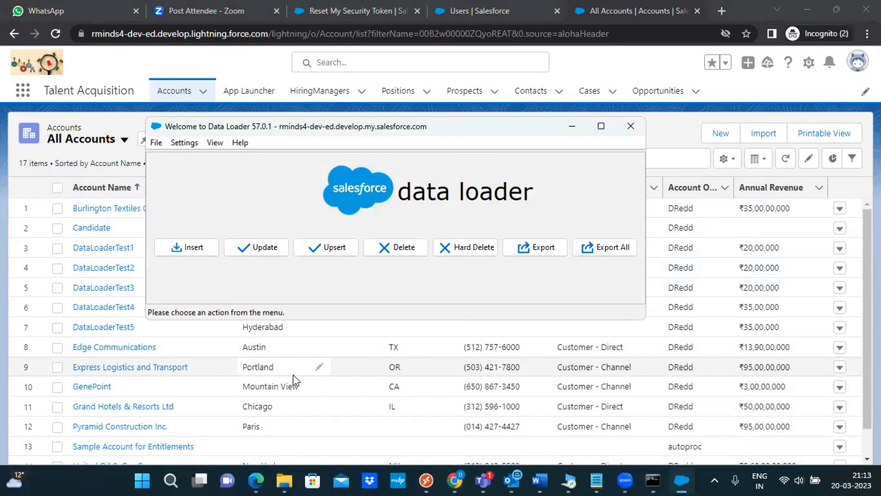
{"action": "left_click", "coordinate": [267, 252]}
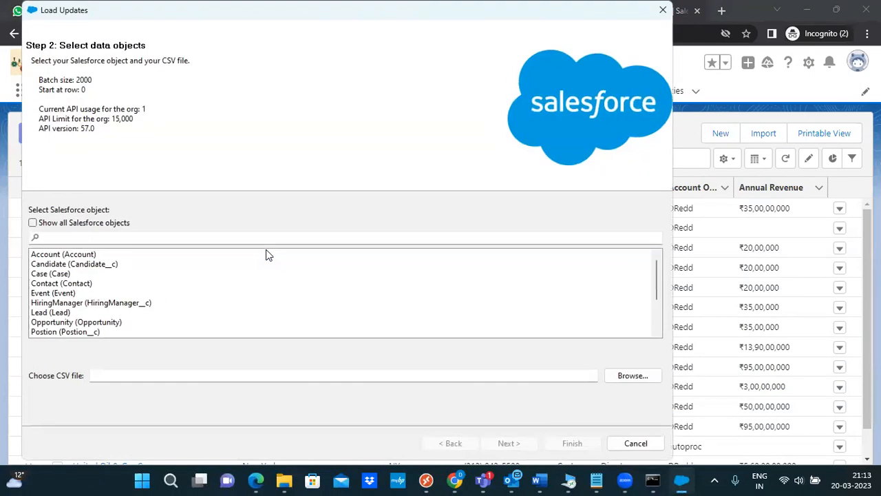
{"action": "left_click", "coordinate": [94, 255]}
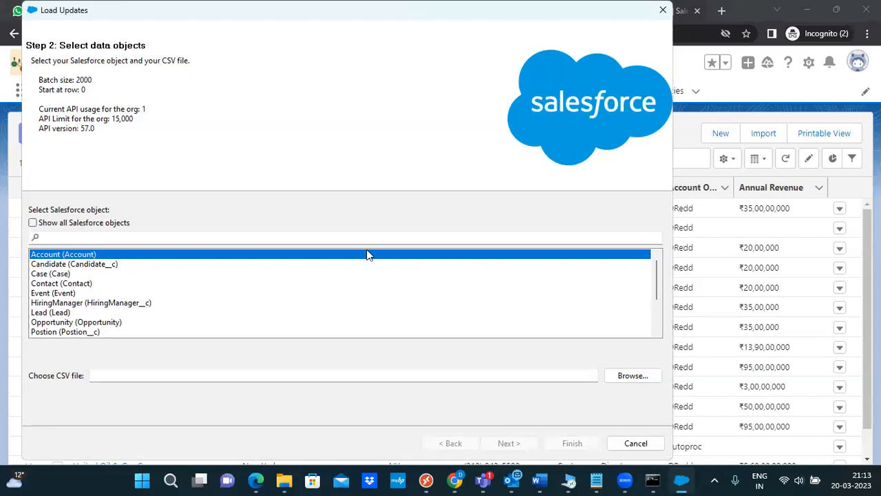
{"action": "left_click", "coordinate": [633, 375]}
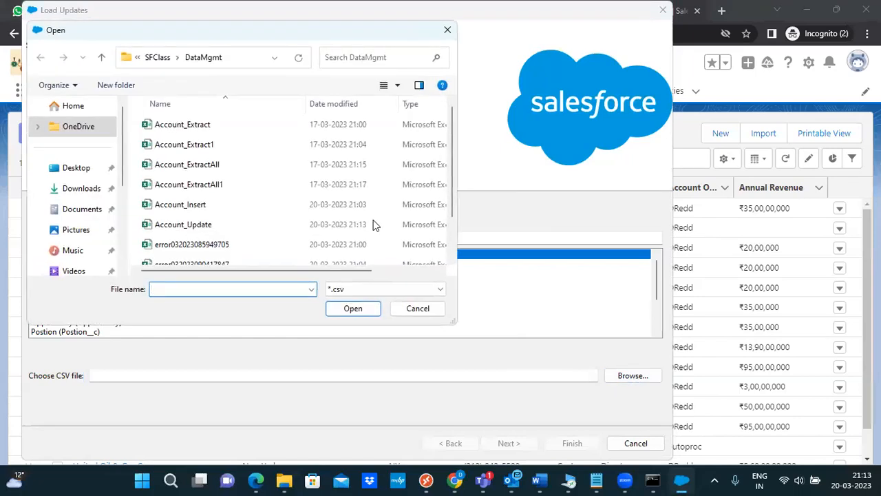
{"action": "left_click", "coordinate": [231, 225]}
{"action": "left_click", "coordinate": [352, 309]}
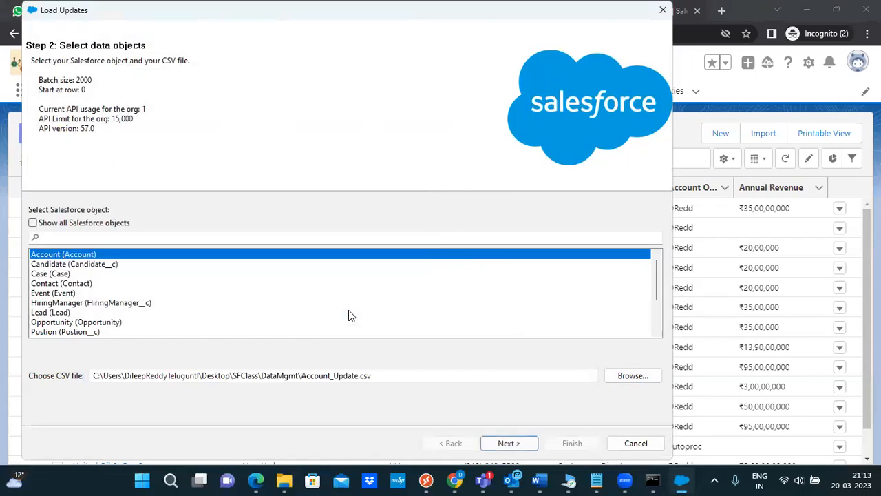
{"action": "left_click", "coordinate": [508, 444]}
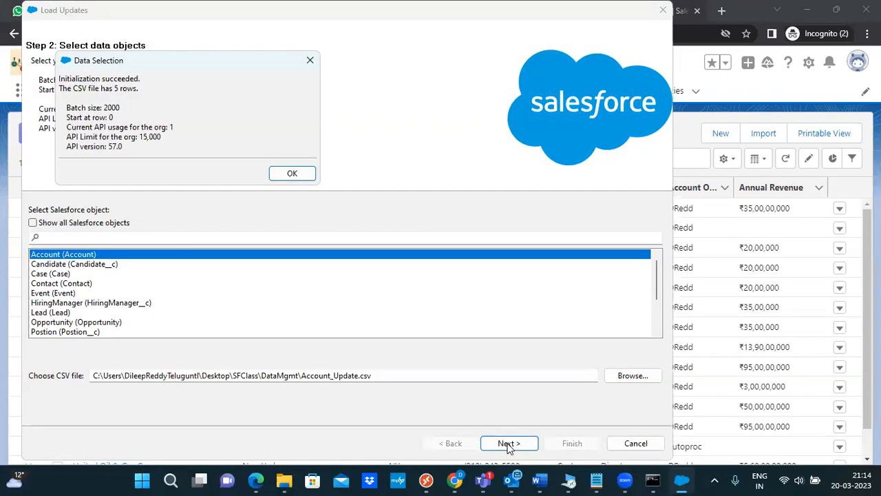
{"action": "left_click", "coordinate": [290, 163]}
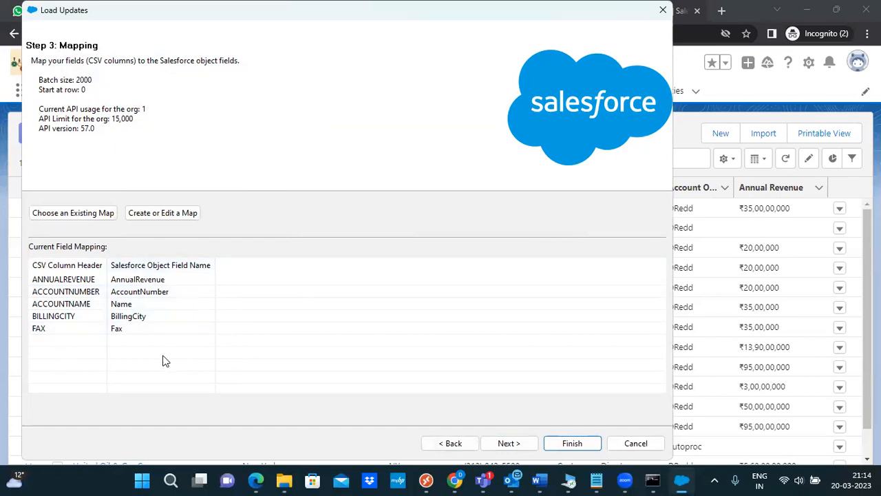
- Load the saved Mapping.sdl field map and advance to the Finish step with DataMgmt output
{"action": "left_click", "coordinate": [74, 215]}
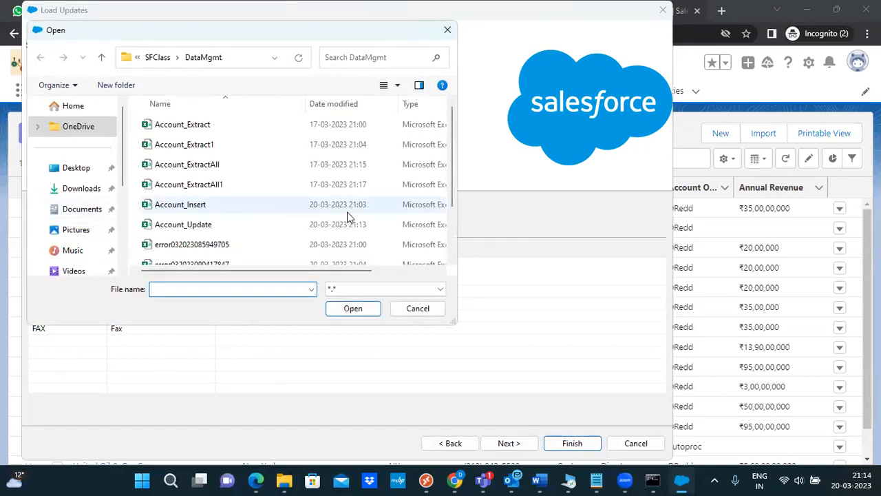
{"action": "left_click_drag", "start_coordinate": [452, 216], "coordinate": [452, 237]}
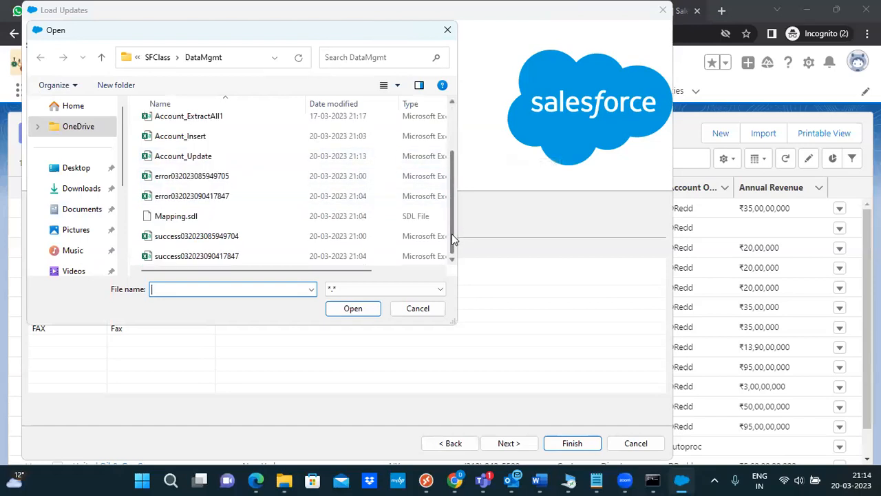
{"action": "double_click", "coordinate": [219, 213]}
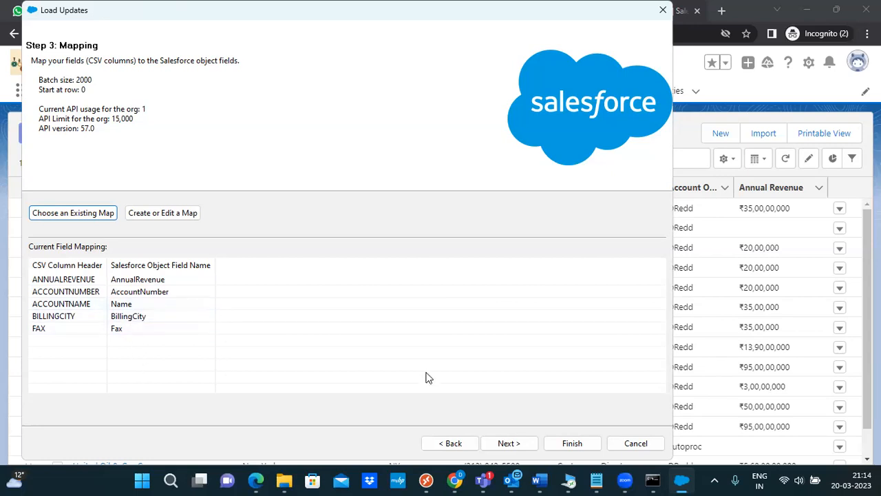
{"action": "left_click", "coordinate": [520, 449]}
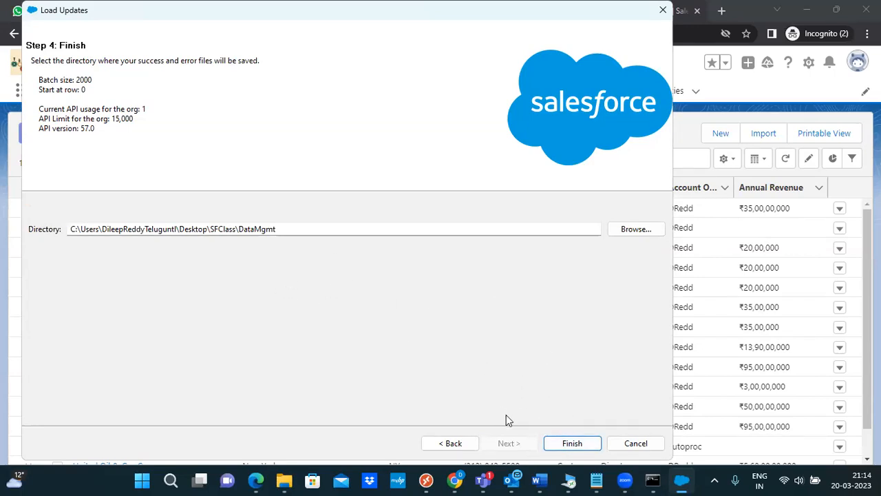
- Run the five-account update, confirm the warning, and dismiss the 0-success, 5-error result
{"action": "left_click", "coordinate": [571, 444]}
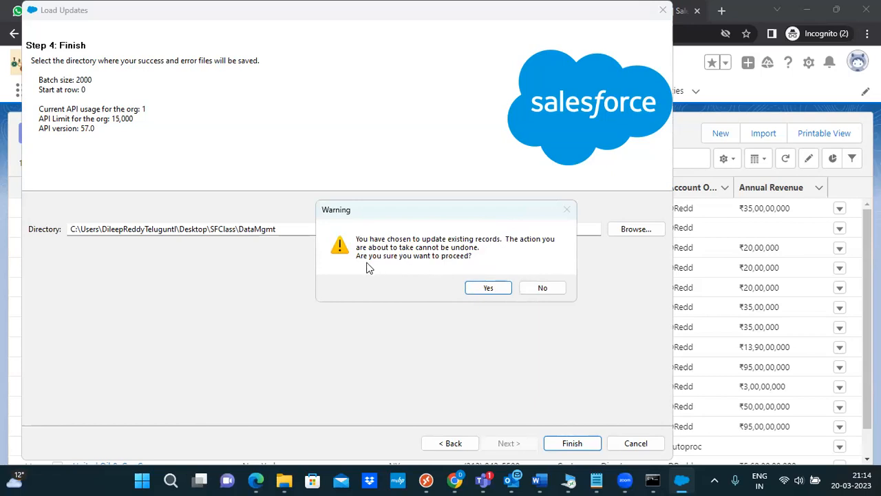
{"action": "left_click", "coordinate": [488, 288]}
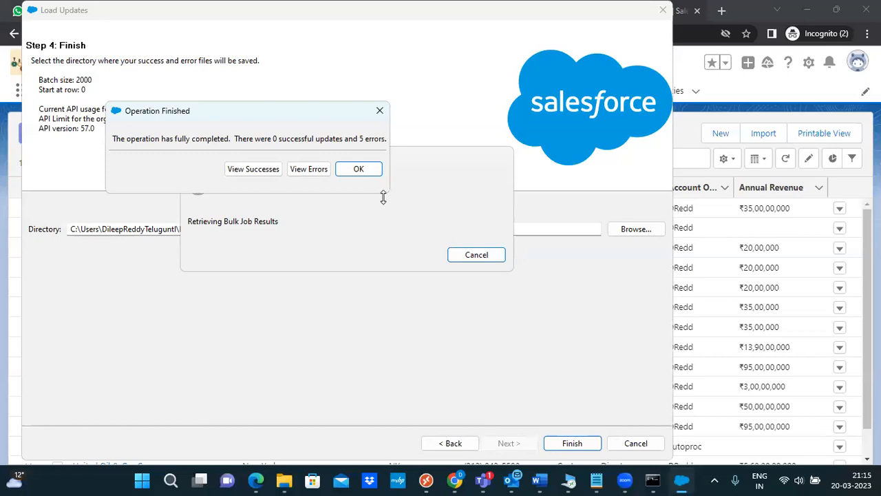
{"action": "left_click", "coordinate": [359, 169]}
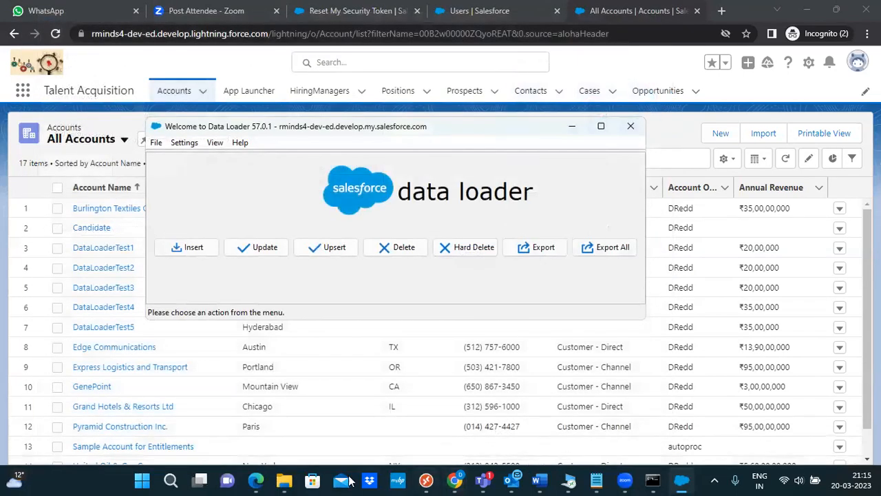
{"action": "left_click", "coordinate": [284, 479]}
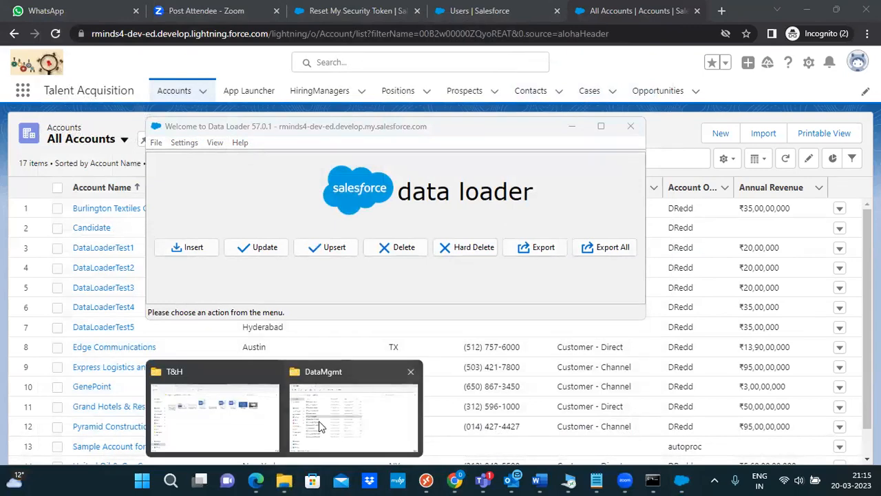
{"action": "left_click", "coordinate": [339, 425]}
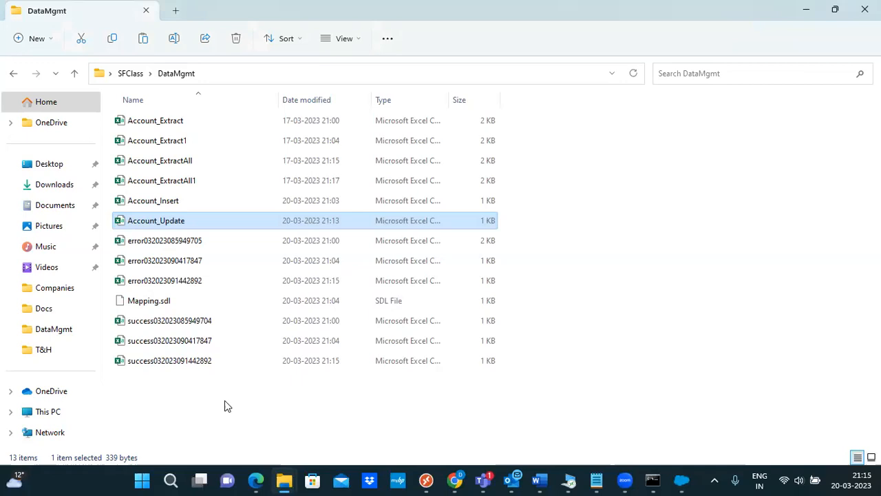
{"action": "double_click", "coordinate": [172, 362]}
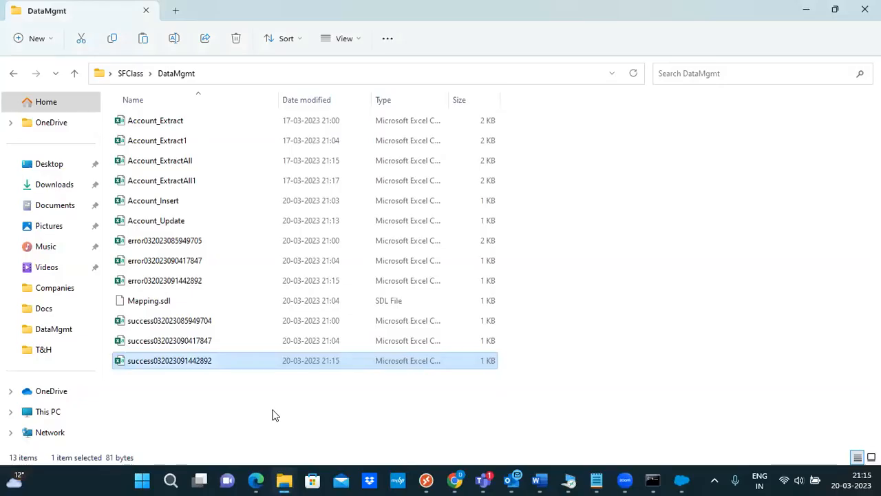
{"action": "left_click", "coordinate": [178, 289]}
{"action": "double_click", "coordinate": [173, 285]}
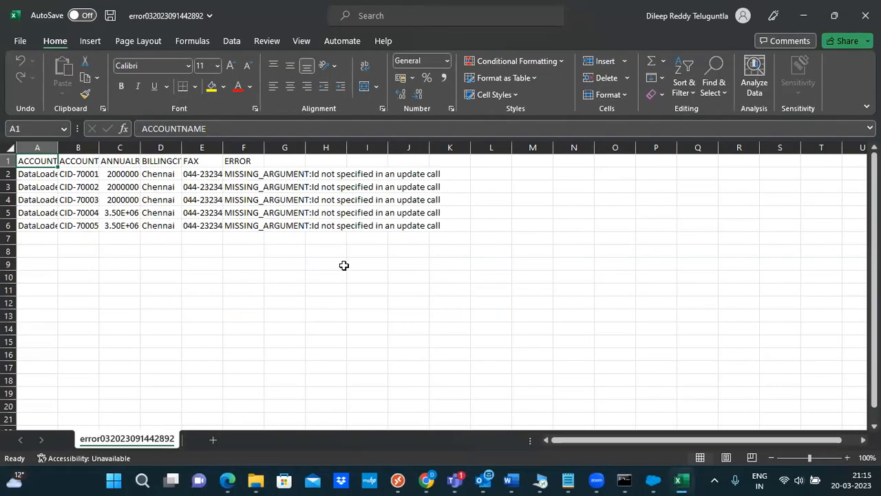
- Auto-fit columns A through F, read the error in F4, then minimise the workbook
{"action": "double_click", "coordinate": [58, 147]}
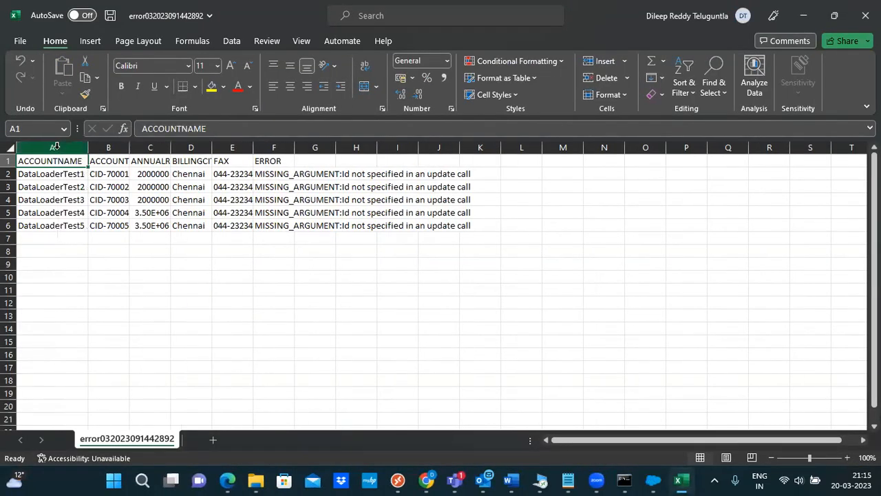
{"action": "double_click", "coordinate": [129, 147]}
{"action": "double_click", "coordinate": [209, 148]}
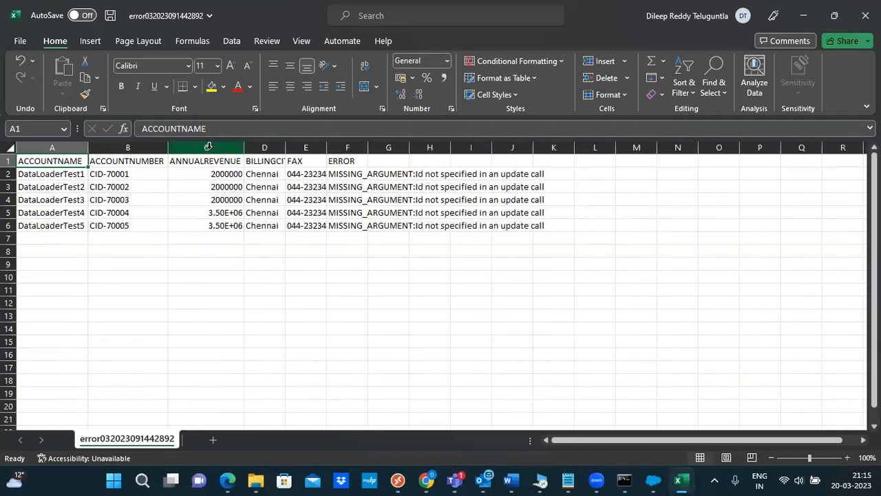
{"action": "double_click", "coordinate": [288, 148]}
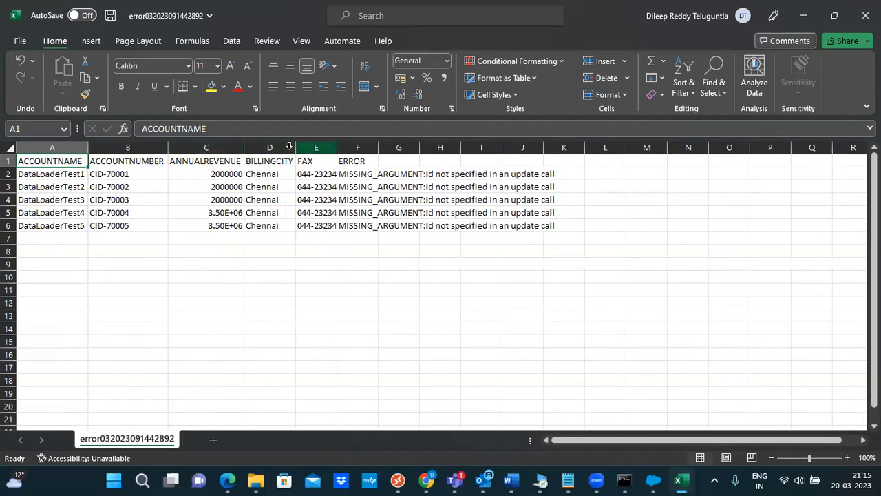
{"action": "double_click", "coordinate": [336, 147]}
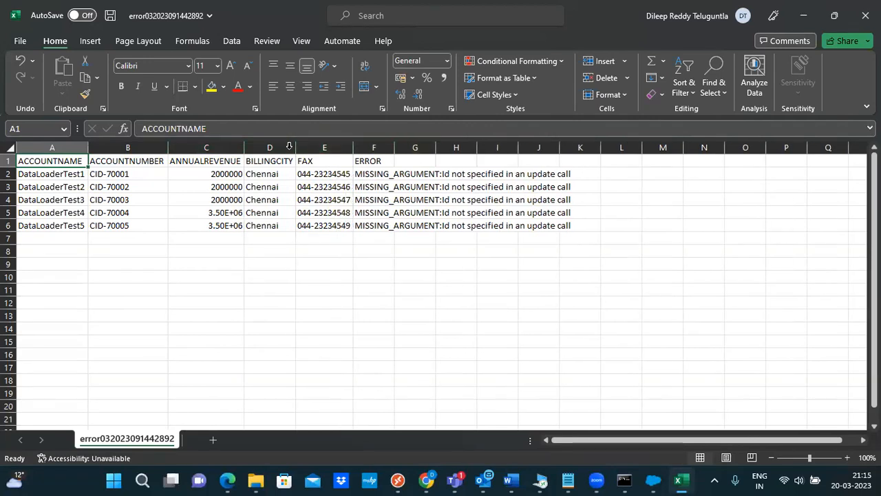
{"action": "double_click", "coordinate": [394, 148]}
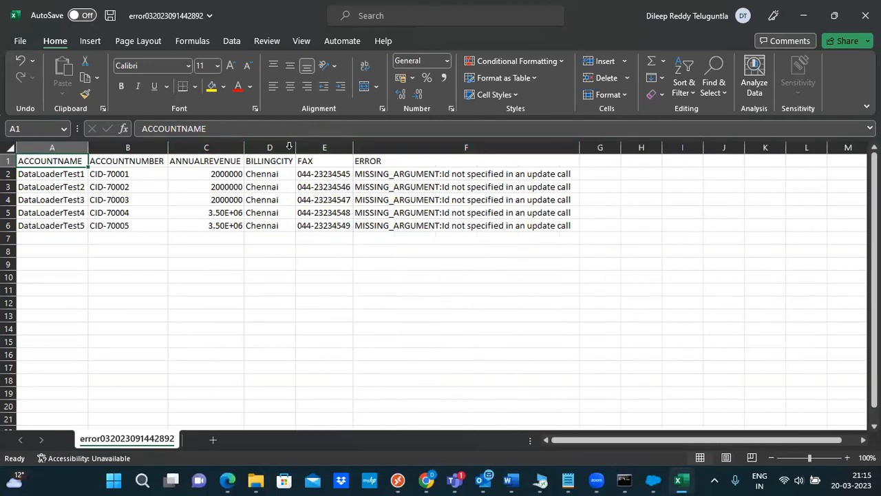
{"action": "left_click", "coordinate": [436, 201]}
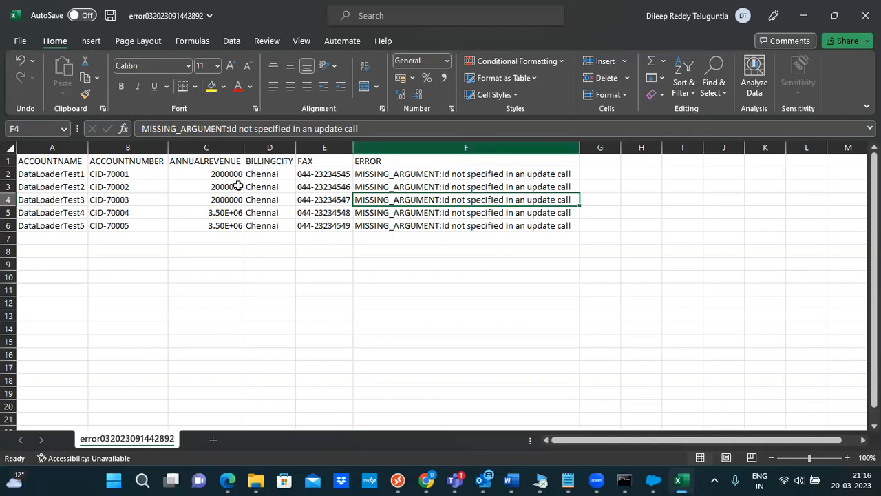
{"action": "left_click", "coordinate": [803, 15]}
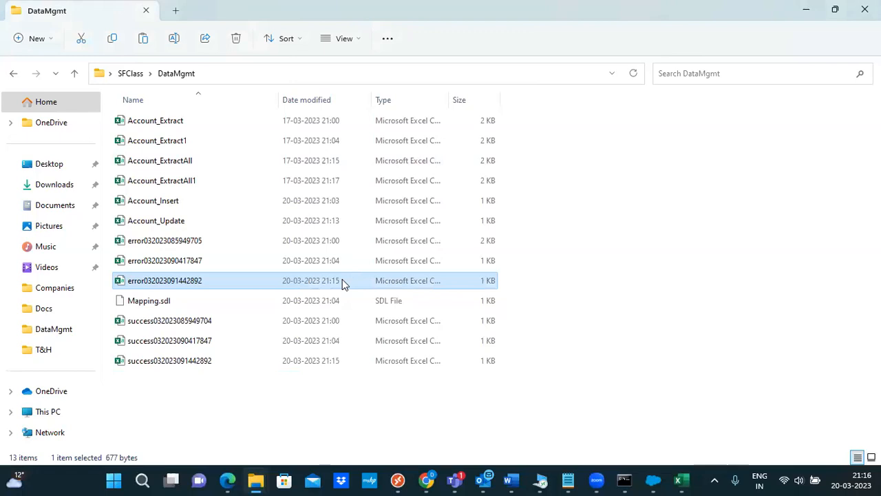
- Start an Account export in Data Loader, agreeing to overwrite extract.csv
{"action": "left_click", "coordinate": [655, 480]}
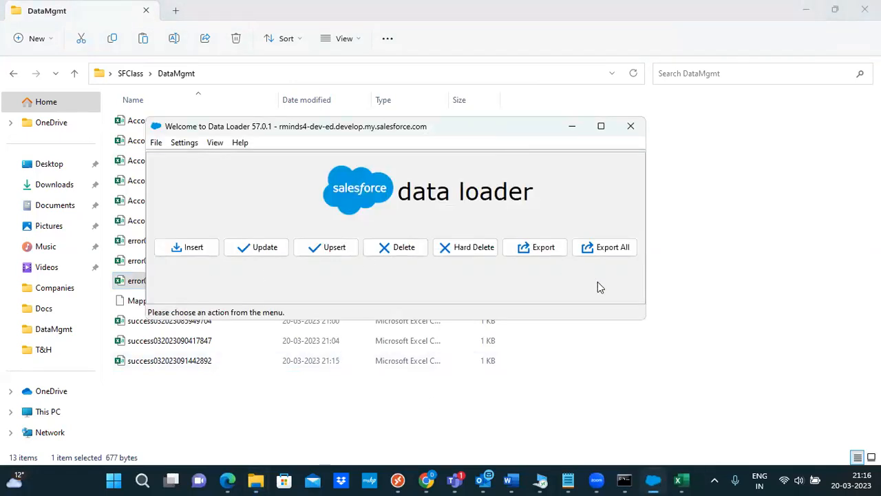
{"action": "left_click", "coordinate": [544, 248]}
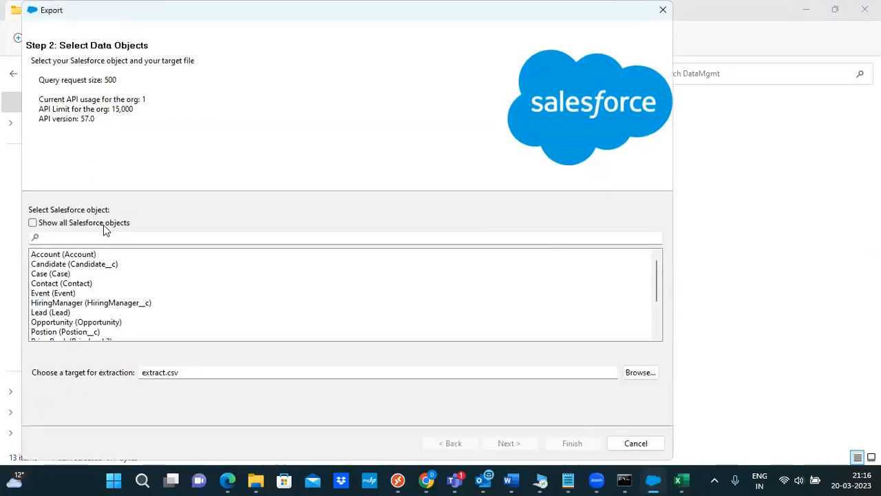
{"action": "left_click", "coordinate": [83, 256]}
{"action": "left_click", "coordinate": [521, 449]}
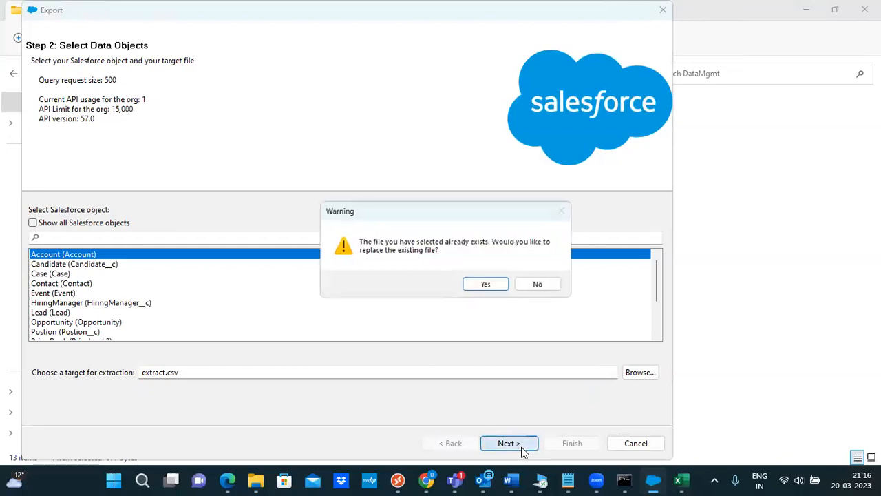
{"action": "left_click", "coordinate": [485, 285]}
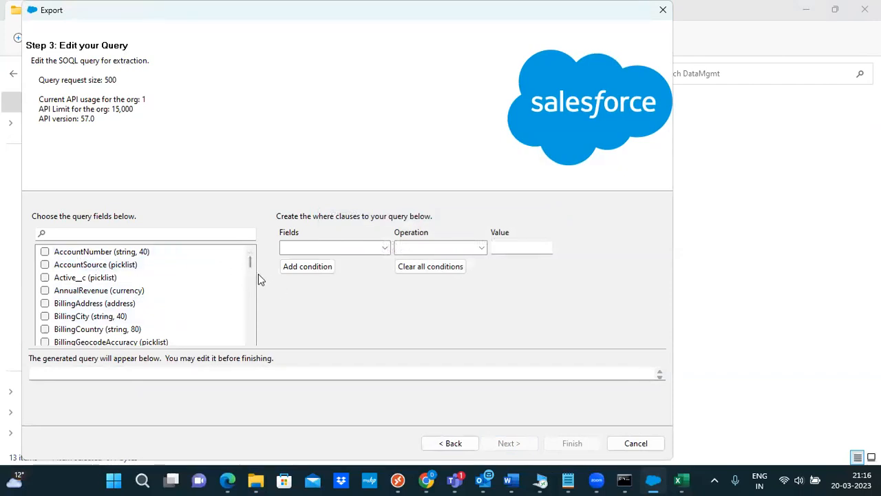
- Select the Id and Name fields, run the export, and dismiss the 17-record result
{"action": "left_click_drag", "start_coordinate": [249, 259], "coordinate": [253, 282]}
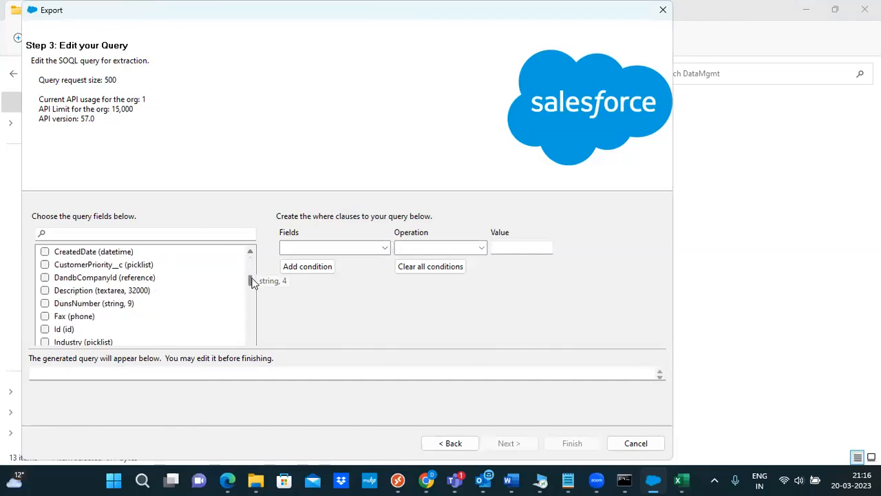
{"action": "left_click", "coordinate": [45, 329]}
{"action": "left_click_drag", "start_coordinate": [252, 282], "coordinate": [256, 302]}
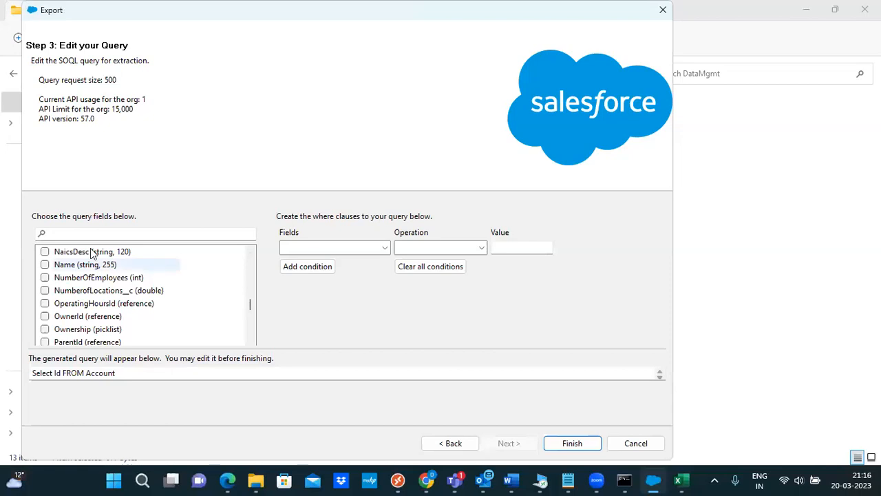
{"action": "left_click", "coordinate": [44, 265]}
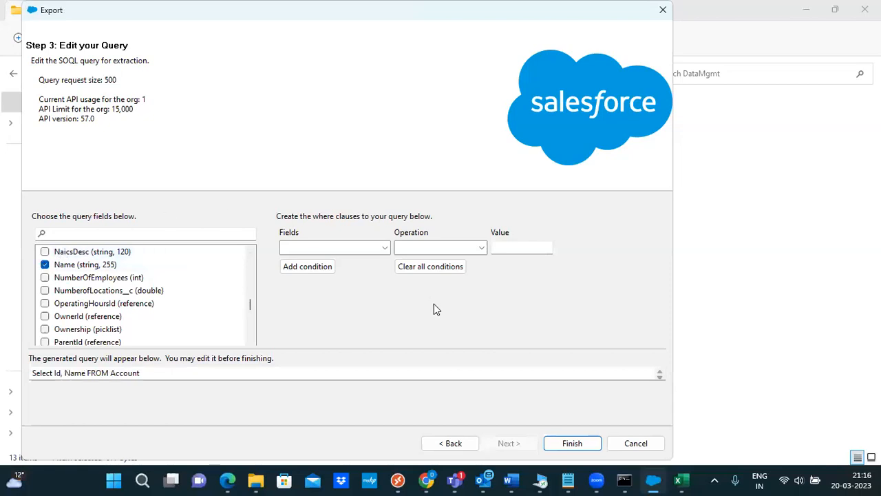
{"action": "left_click", "coordinate": [568, 444]}
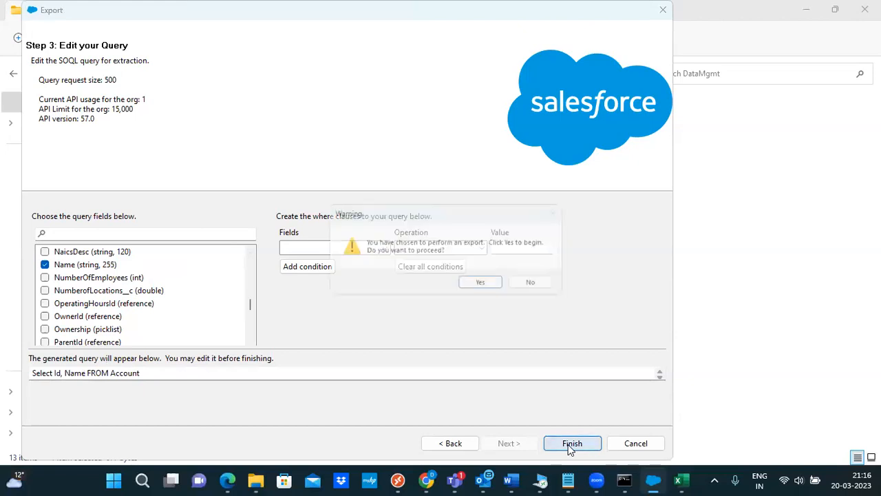
{"action": "left_click", "coordinate": [482, 285]}
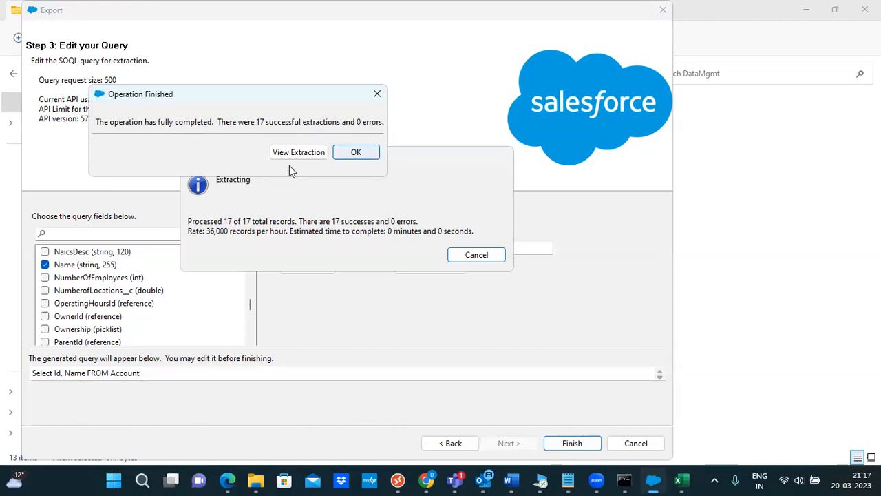
{"action": "key", "text": "Return"}
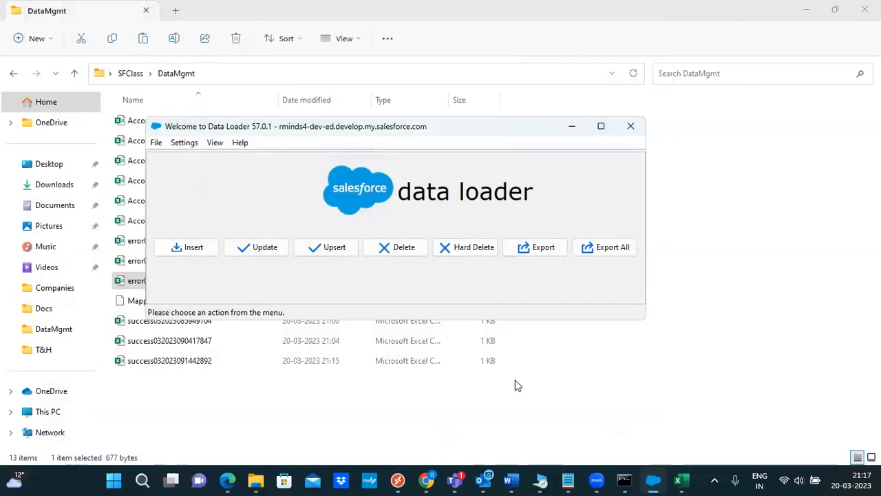
- Sort the DataMgmt folder by Date modified, newest first, then oldest first
{"action": "left_click", "coordinate": [520, 447]}
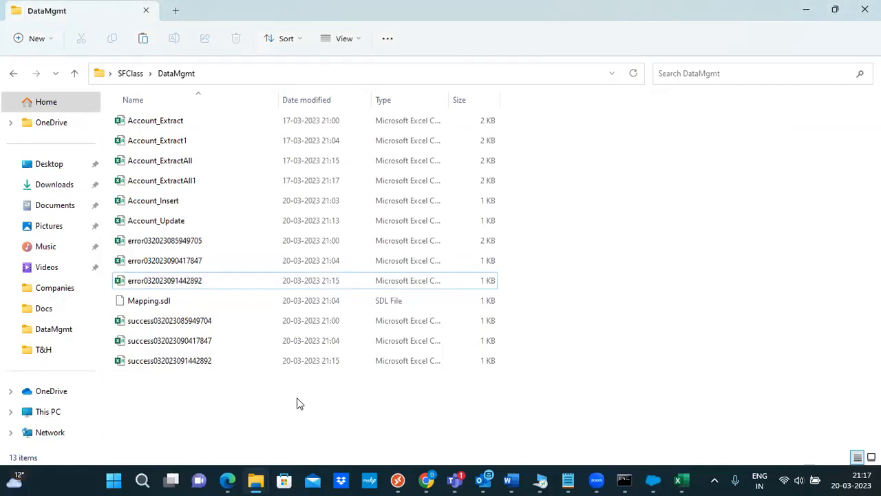
{"action": "left_click", "coordinate": [317, 103]}
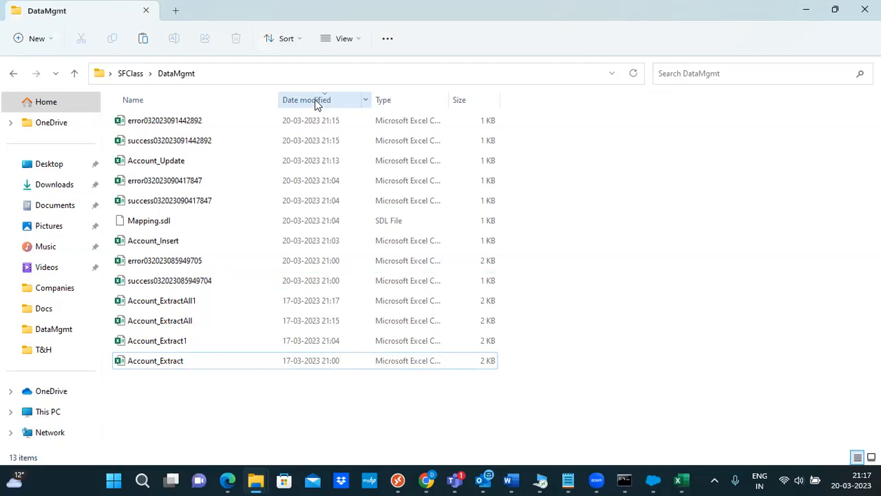
{"action": "left_click", "coordinate": [316, 103]}
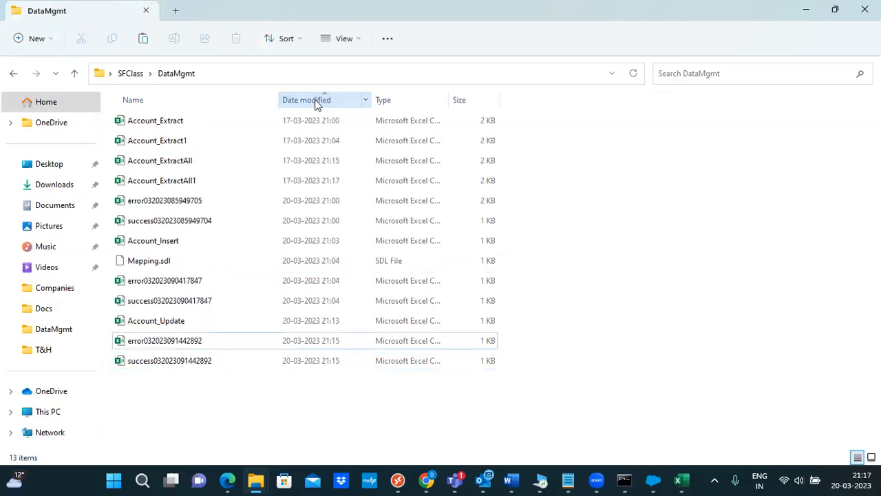
- Start a new Data Loader export, browse Documents, Desktop and DataMgmt, then return to the wizard
{"action": "left_click", "coordinate": [654, 480]}
{"action": "left_click", "coordinate": [530, 249]}
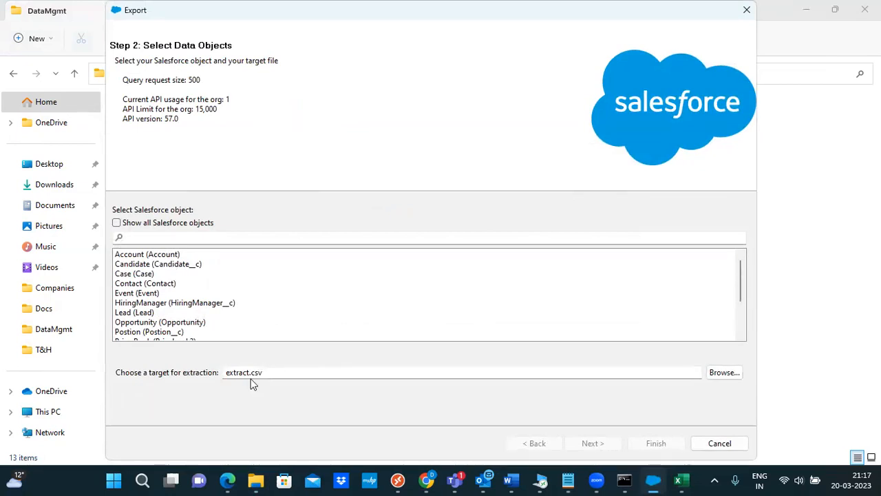
{"action": "left_click", "coordinate": [812, 342]}
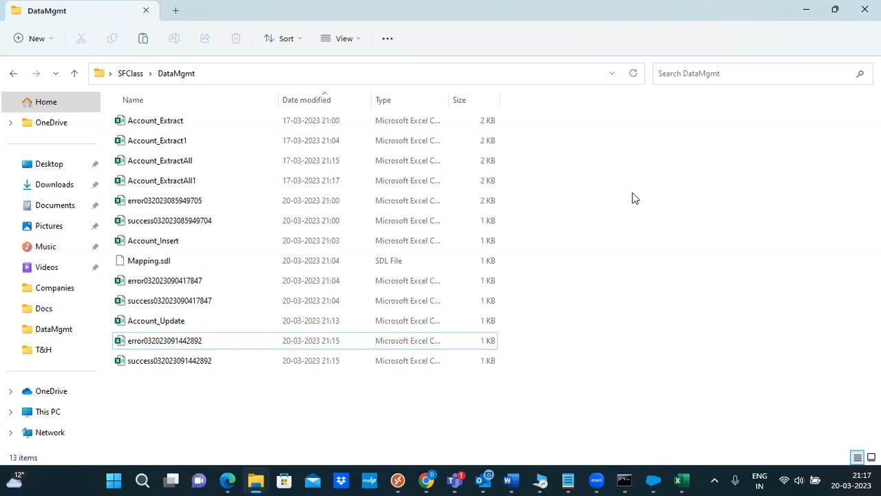
{"action": "left_click", "coordinate": [55, 205]}
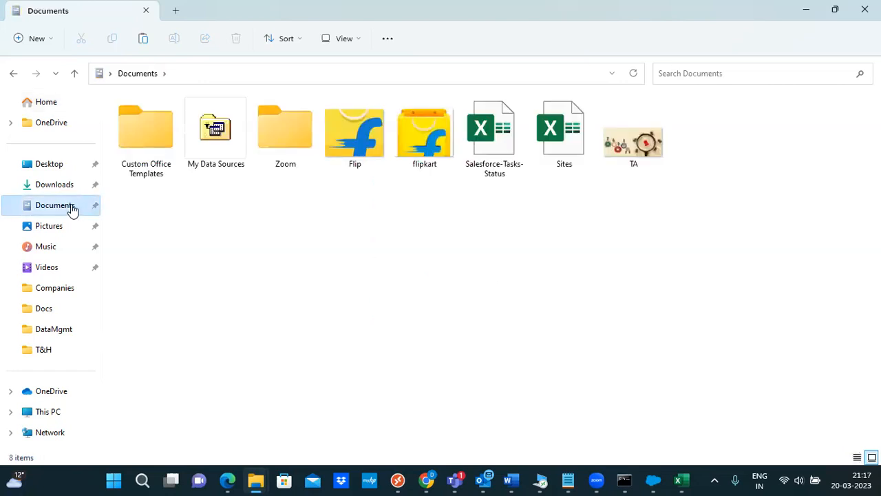
{"action": "left_click", "coordinate": [56, 167]}
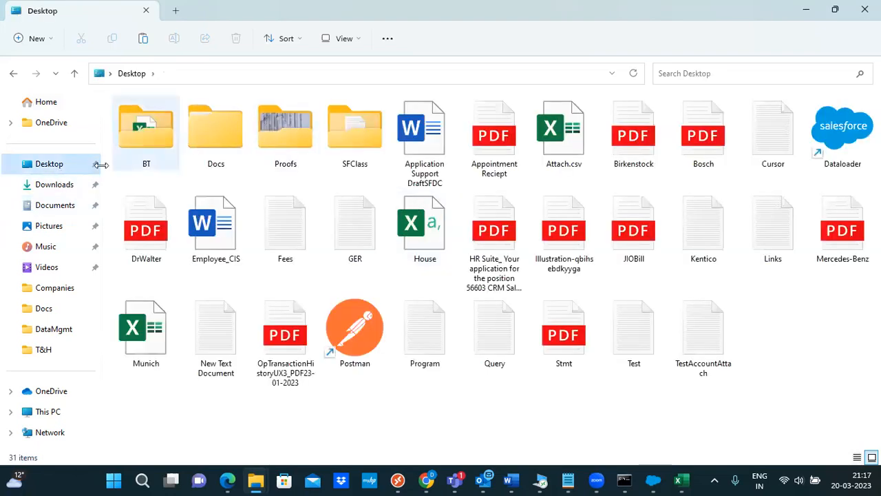
{"action": "left_click", "coordinate": [54, 328]}
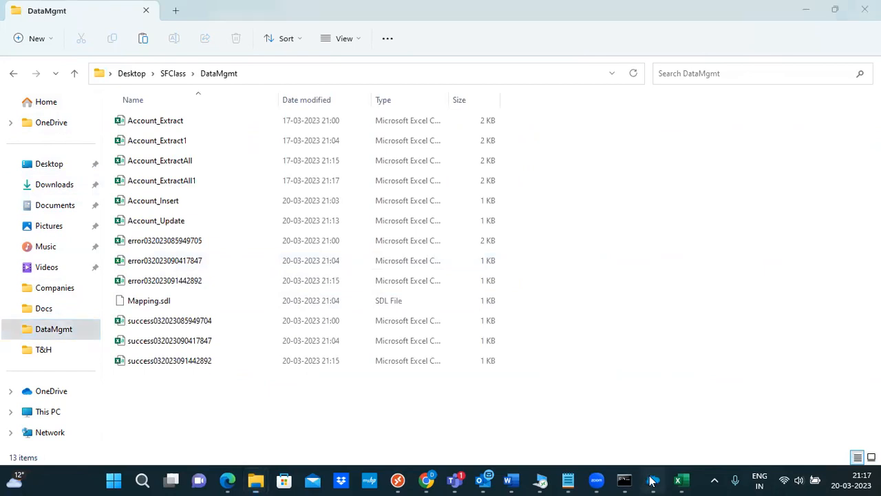
{"action": "left_click", "coordinate": [651, 481]}
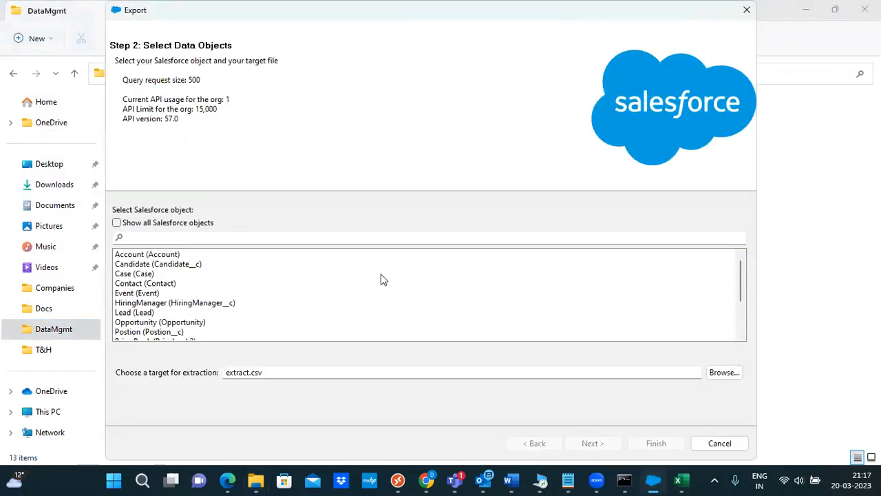
- Restart the export, name the target file Account_Extract2, and continue to the query step
{"action": "left_click", "coordinate": [716, 446]}
{"action": "left_click", "coordinate": [532, 248]}
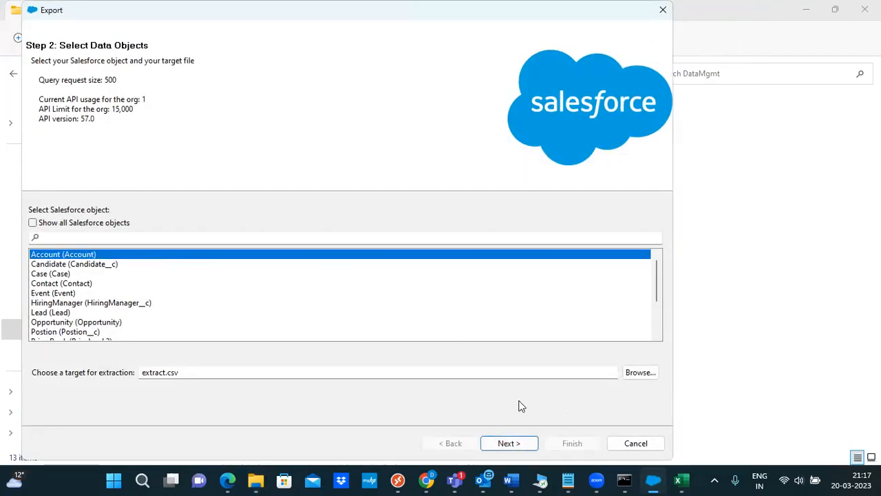
{"action": "left_click", "coordinate": [642, 376]}
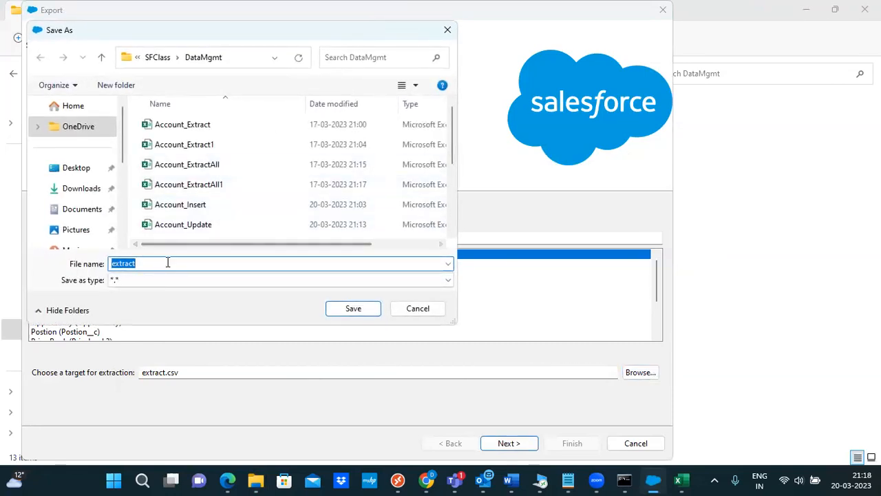
{"action": "type", "text": "Account"}
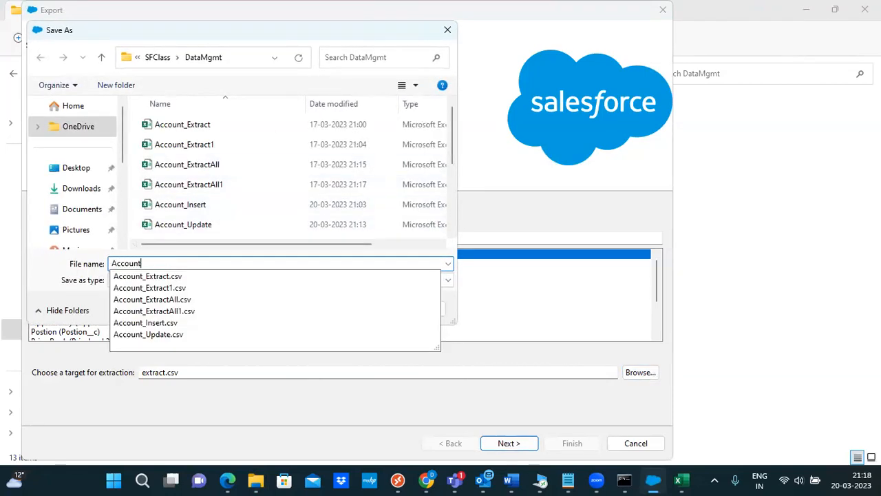
{"action": "type", "text": "+"}
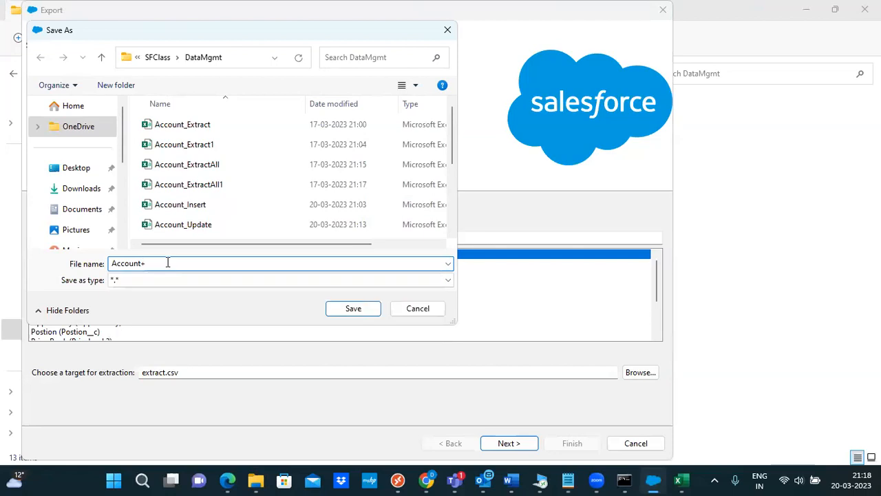
{"action": "key", "text": "BackSpace"}
{"action": "type", "text": "_Extract2"}
{"action": "left_click", "coordinate": [361, 311]}
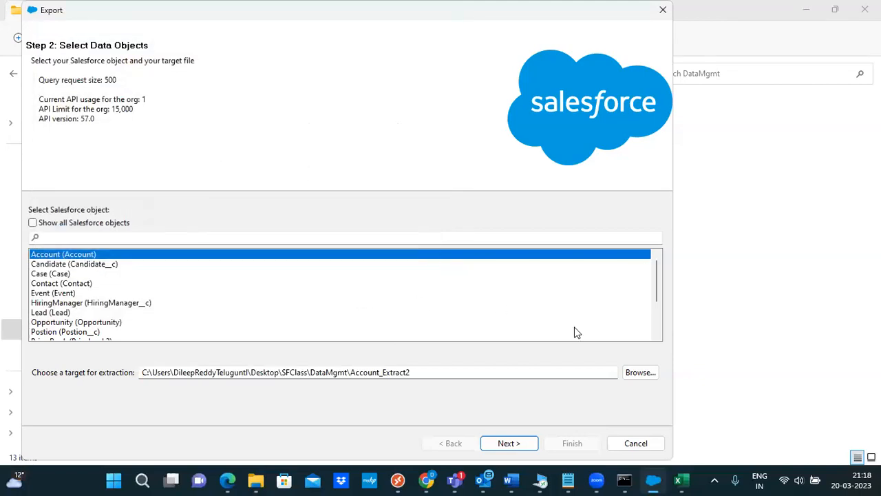
{"action": "left_click", "coordinate": [517, 442]}
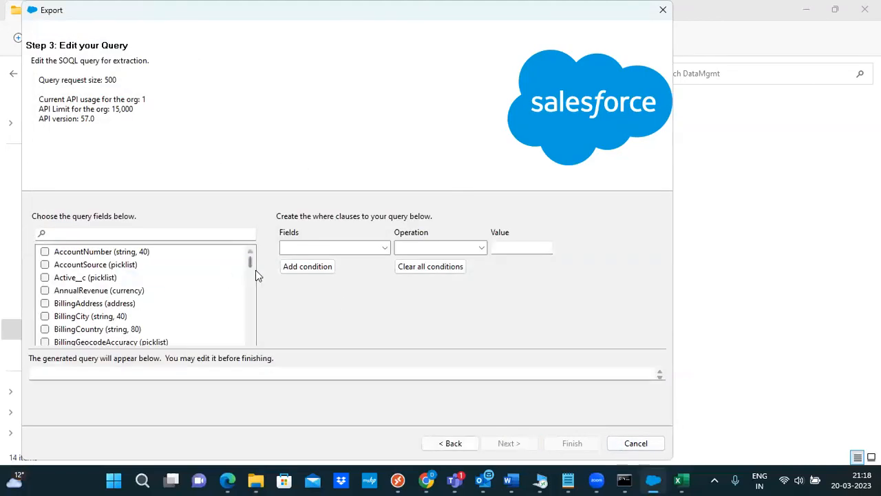
- Check Id and Name for 'Select Id, Name FROM Account', then run and confirm the export
{"action": "left_click_drag", "start_coordinate": [250, 260], "coordinate": [251, 284]}
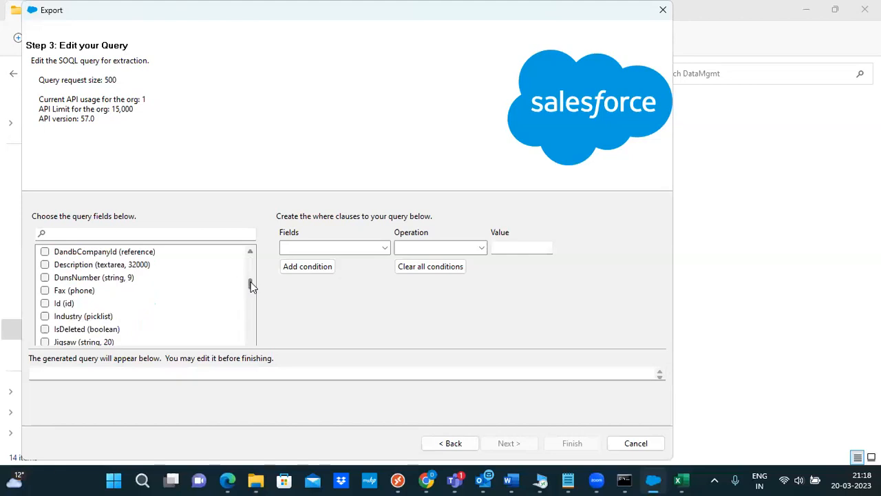
{"action": "left_click", "coordinate": [45, 302]}
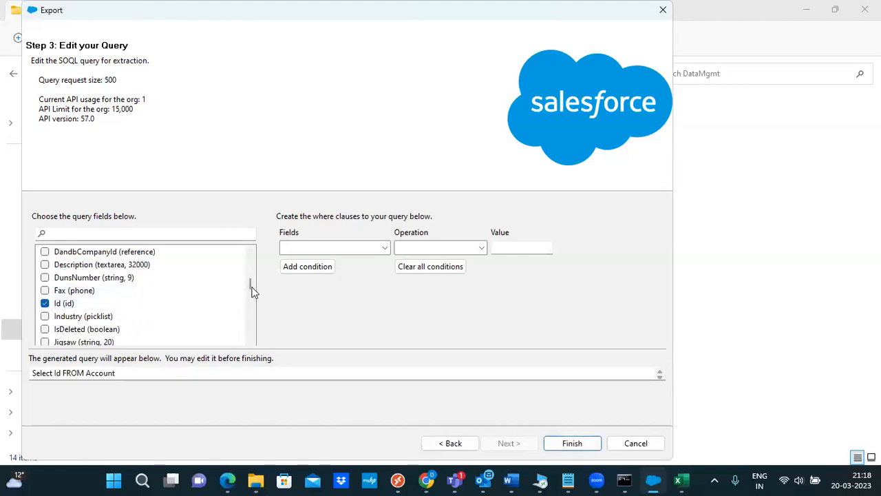
{"action": "left_click_drag", "start_coordinate": [252, 288], "coordinate": [252, 303]}
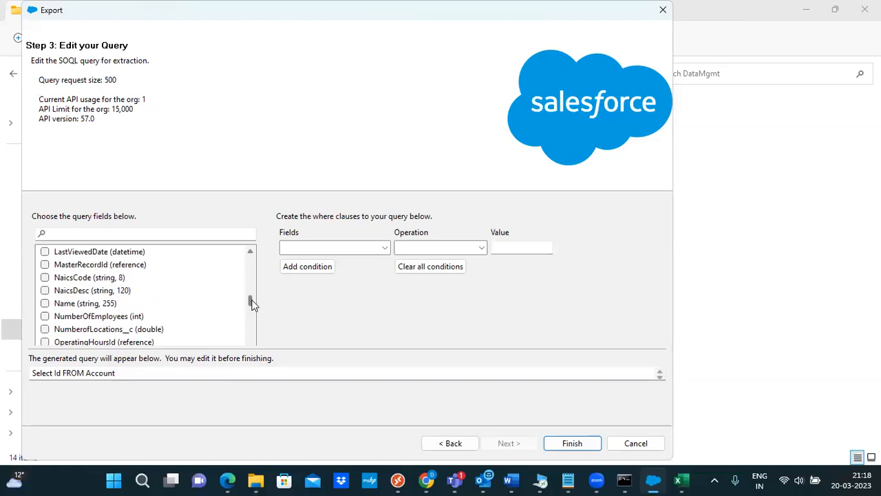
{"action": "left_click", "coordinate": [45, 303]}
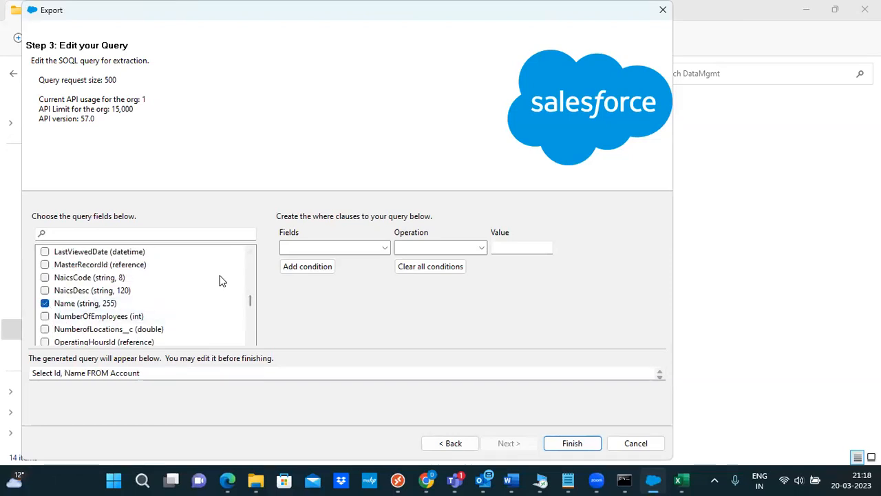
{"action": "left_click", "coordinate": [570, 442]}
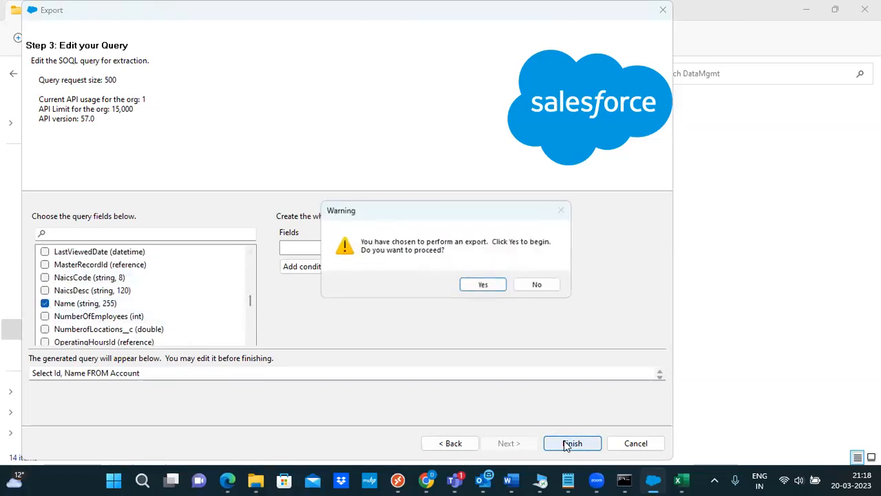
{"action": "left_click", "coordinate": [484, 285]}
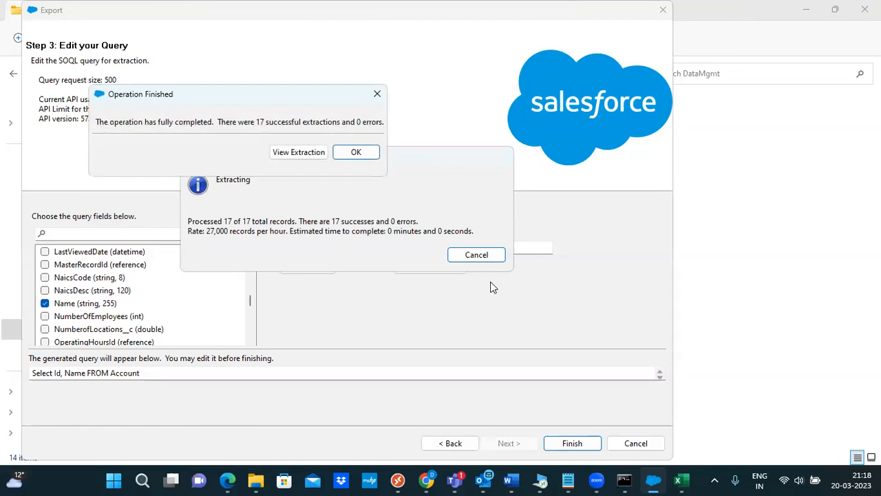
- Close the finished export and start a new export with Account as the object
{"action": "left_click", "coordinate": [355, 151]}
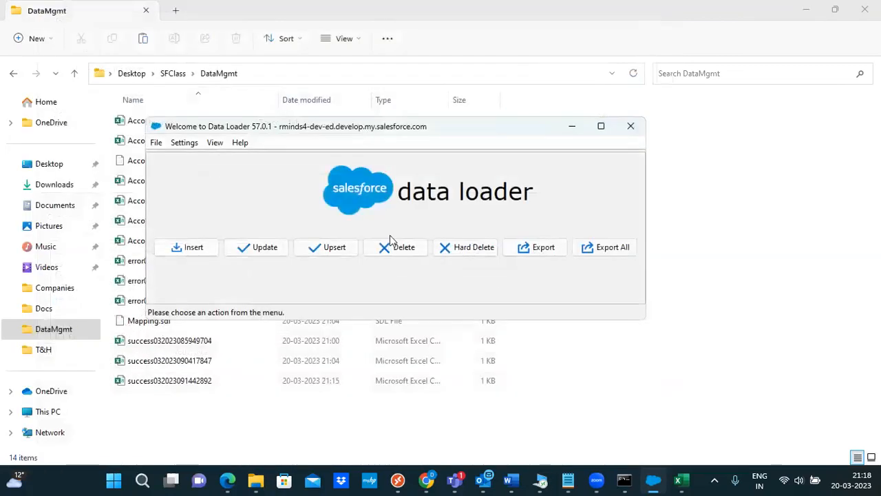
{"action": "left_click", "coordinate": [249, 430]}
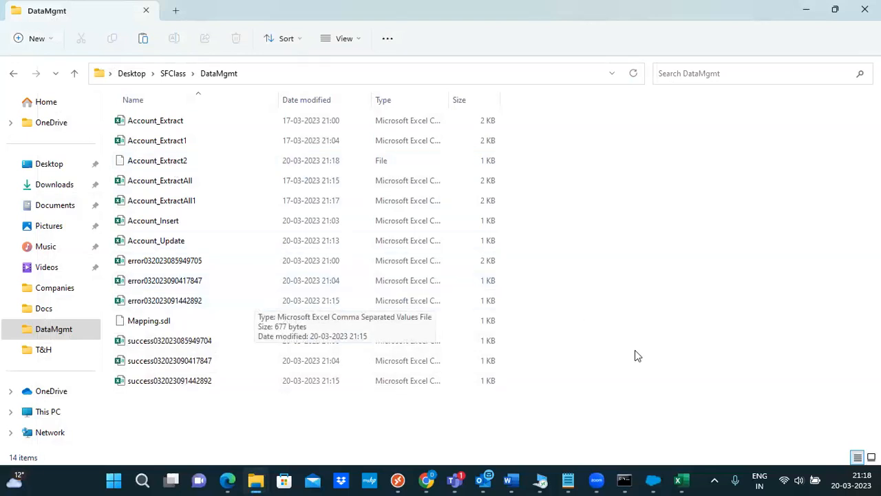
{"action": "left_click", "coordinate": [652, 480]}
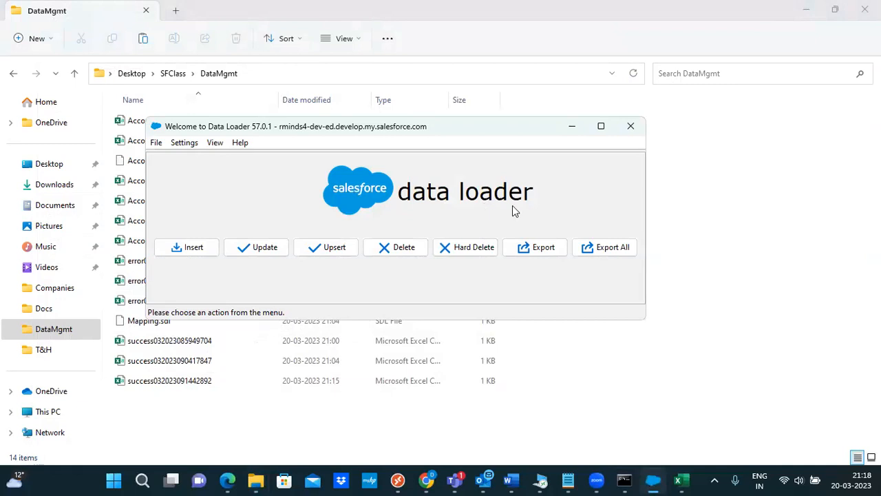
{"action": "left_click", "coordinate": [543, 247]}
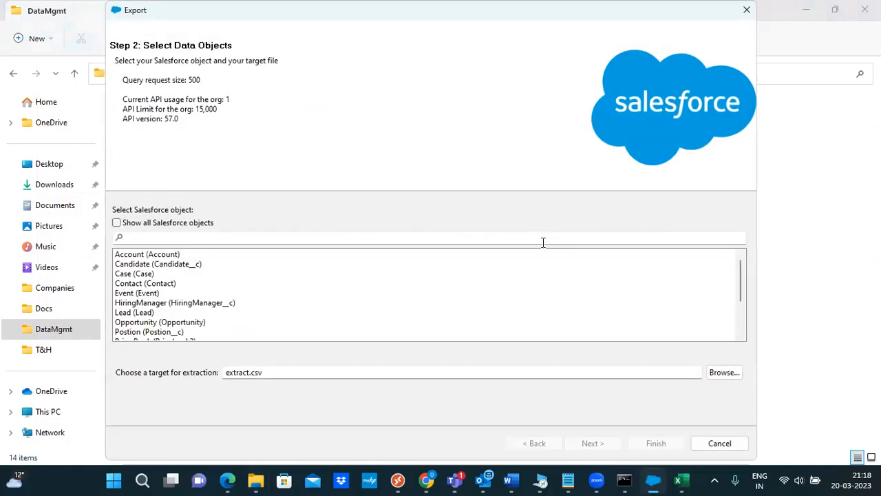
{"action": "left_click", "coordinate": [163, 254]}
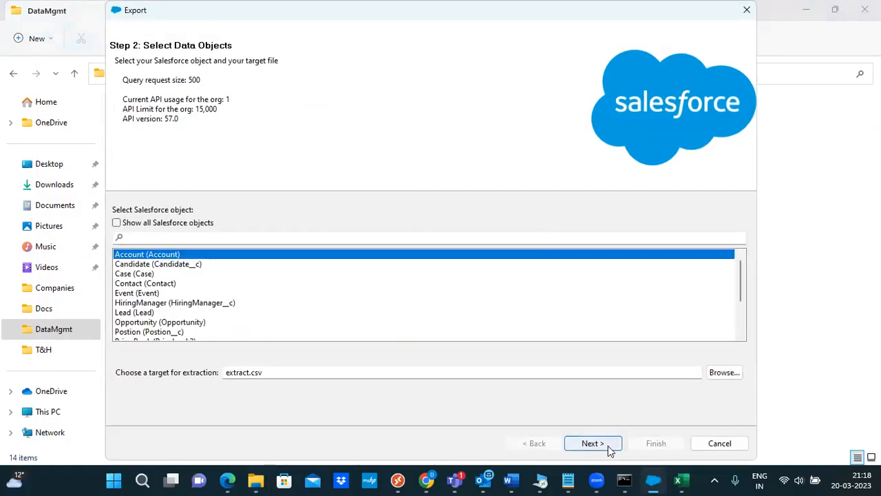
- Set the target file to Account_Extract3.csv in DataMgmt and proceed to the query step
{"action": "left_click", "coordinate": [727, 371]}
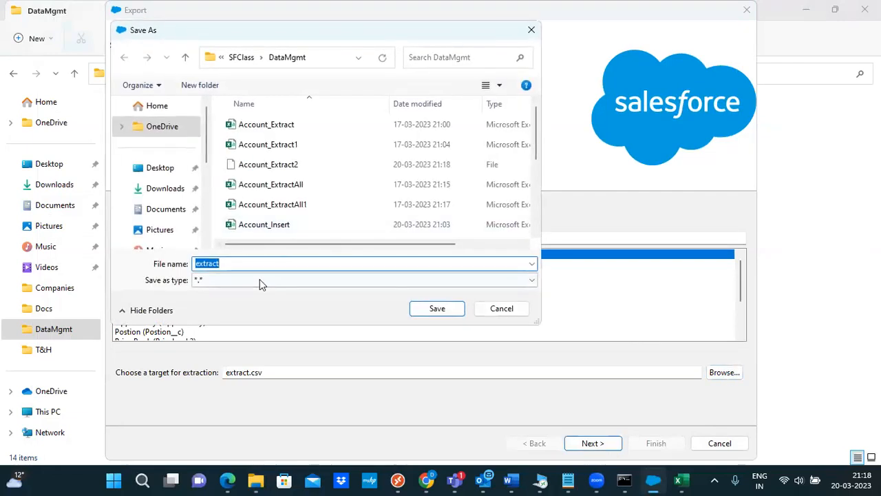
{"action": "left_click", "coordinate": [289, 279]}
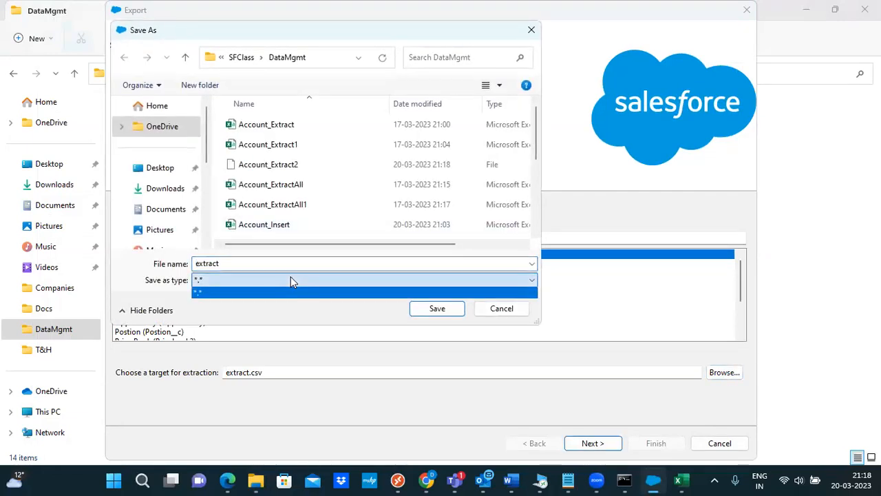
{"action": "left_click", "coordinate": [246, 265]}
{"action": "left_click", "coordinate": [246, 265]}
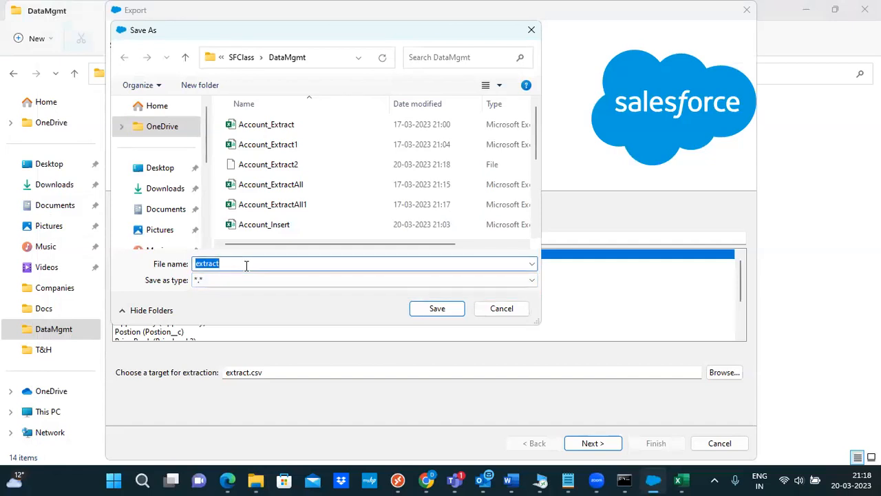
{"action": "type", "text": "Account"}
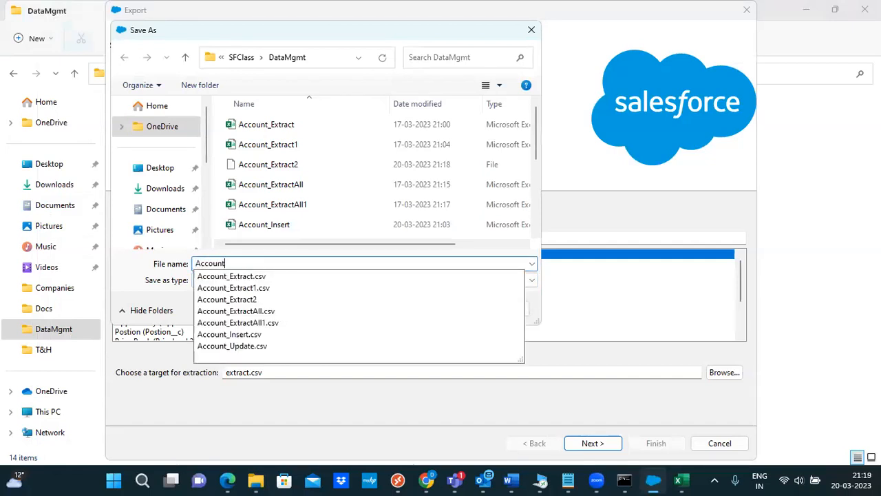
{"action": "type", "text": "_Extract"}
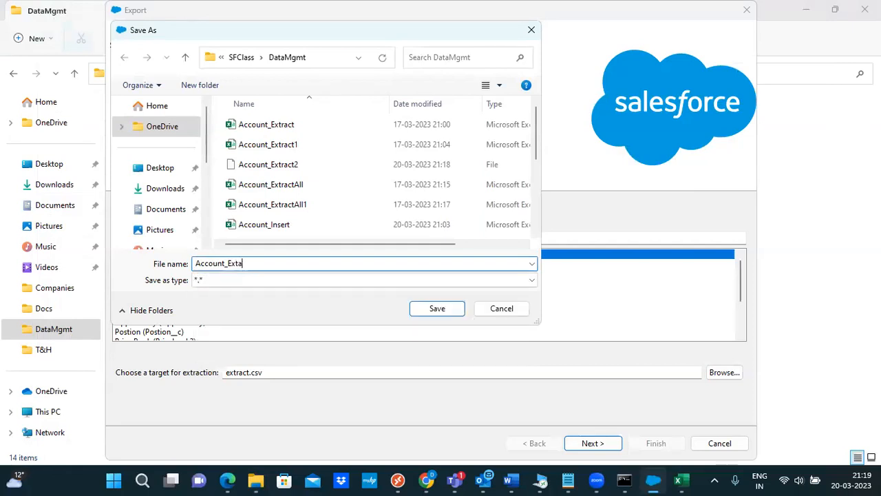
{"action": "key", "text": "BackSpace"}
{"action": "key", "text": "BackSpace"}
{"action": "key", "text": "BackSpace"}
{"action": "key", "text": "BackSpace"}
{"action": "type", "text": "ract"}
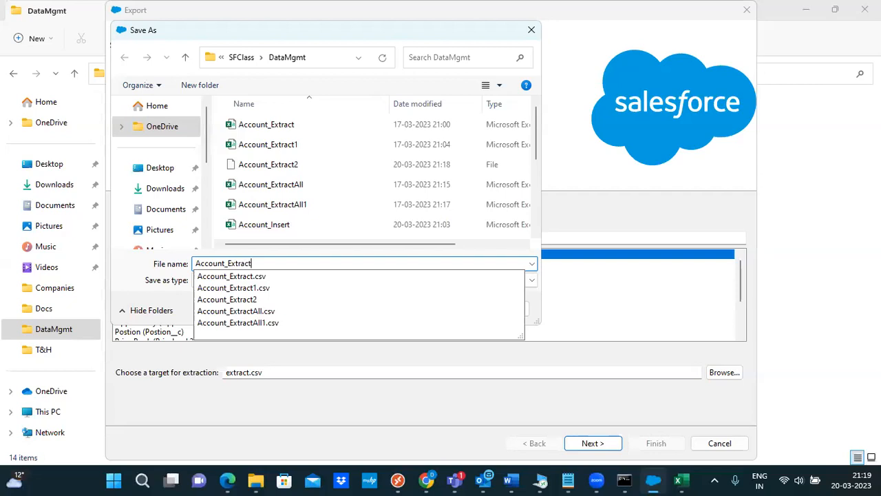
{"action": "type", "text": "3."}
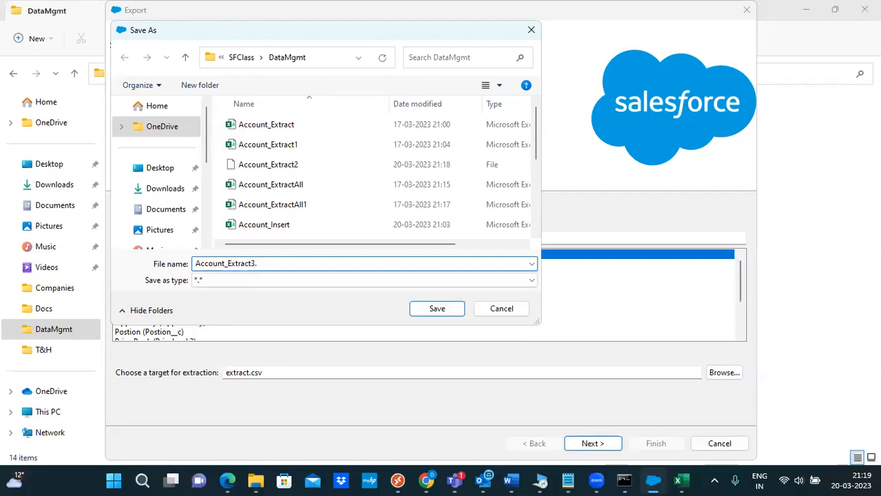
{"action": "type", "text": "csv"}
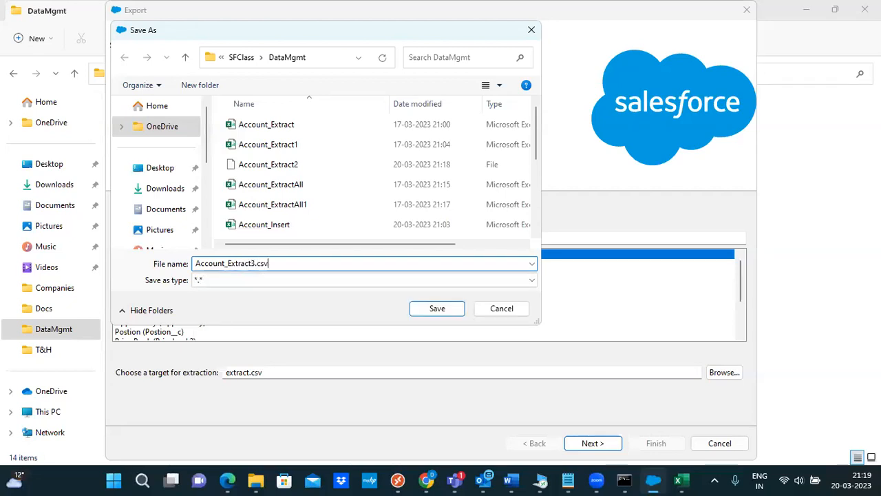
{"action": "left_click", "coordinate": [443, 311]}
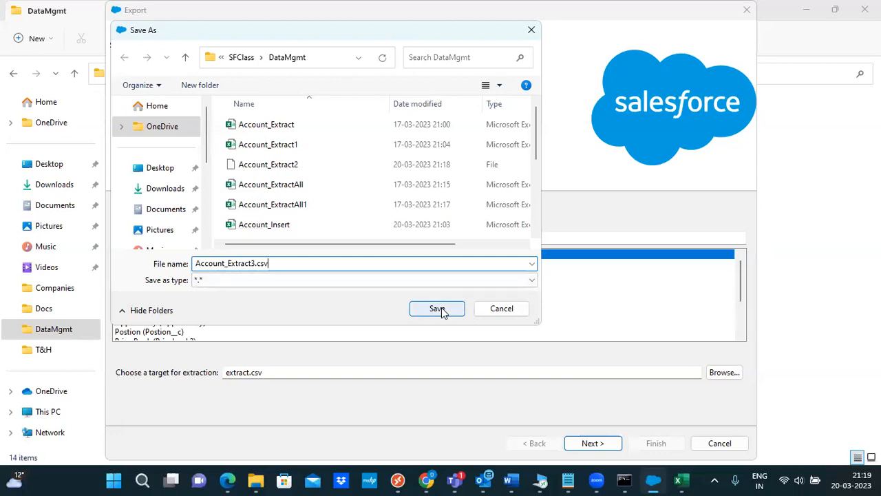
{"action": "left_click", "coordinate": [441, 309]}
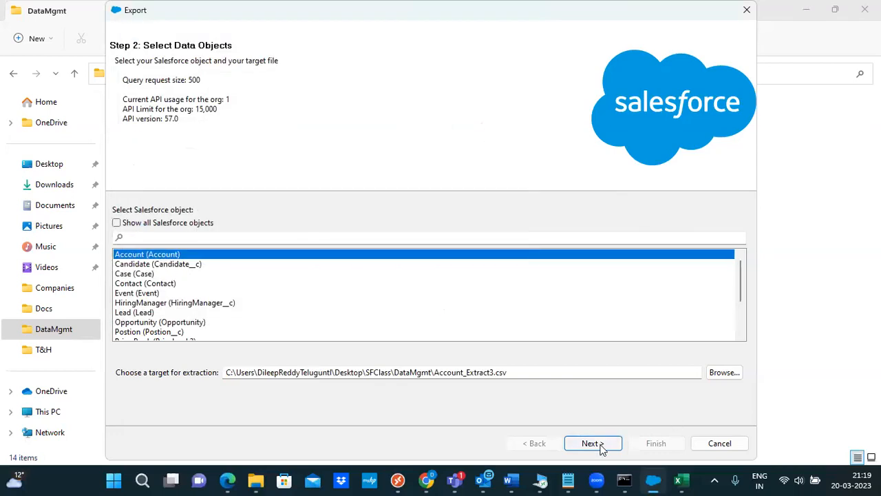
{"action": "left_click", "coordinate": [593, 443]}
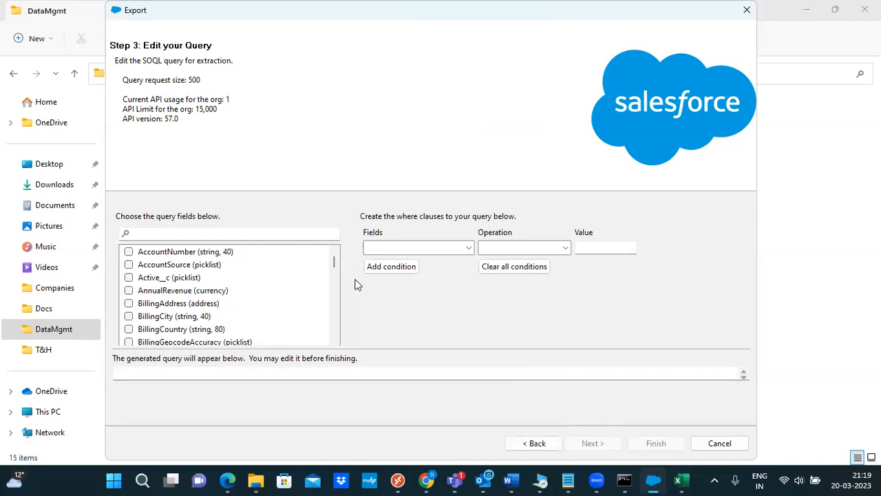
- Check Name and Id, run and confirm the export, and close the 17-record completion notice
{"action": "left_click_drag", "start_coordinate": [334, 262], "coordinate": [339, 295]}
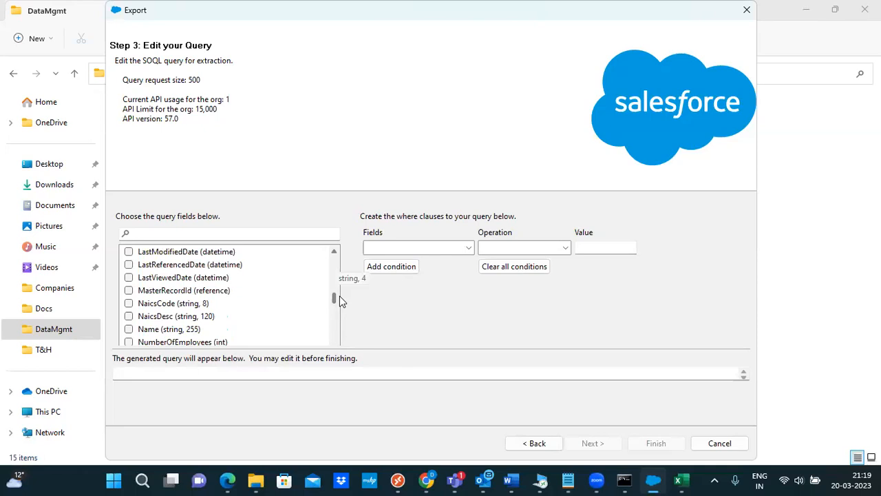
{"action": "left_click", "coordinate": [129, 329]}
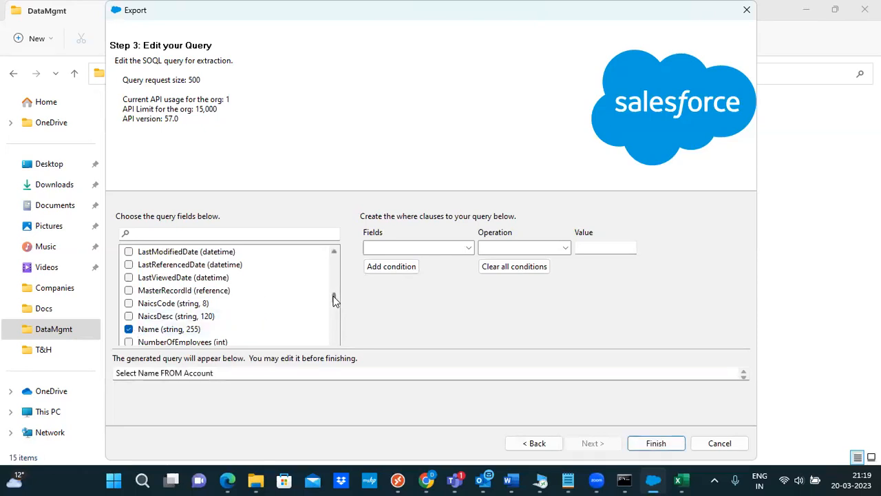
{"action": "left_click_drag", "start_coordinate": [334, 300], "coordinate": [335, 290]}
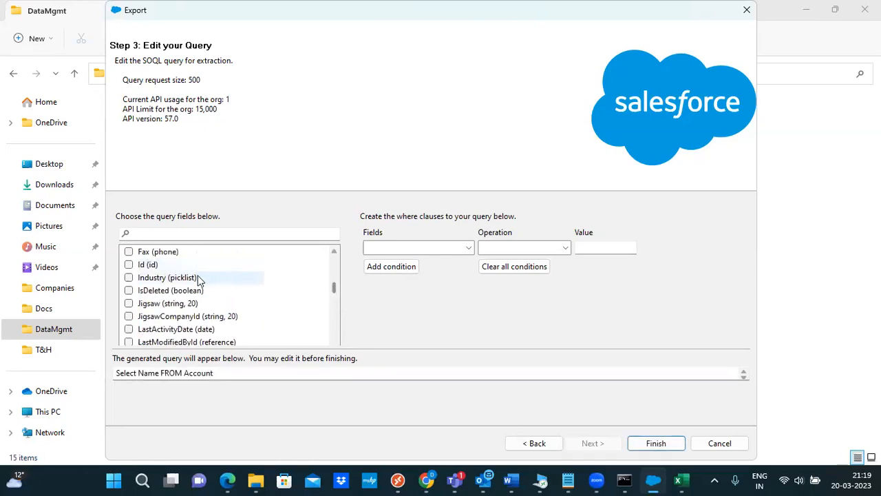
{"action": "left_click", "coordinate": [129, 264]}
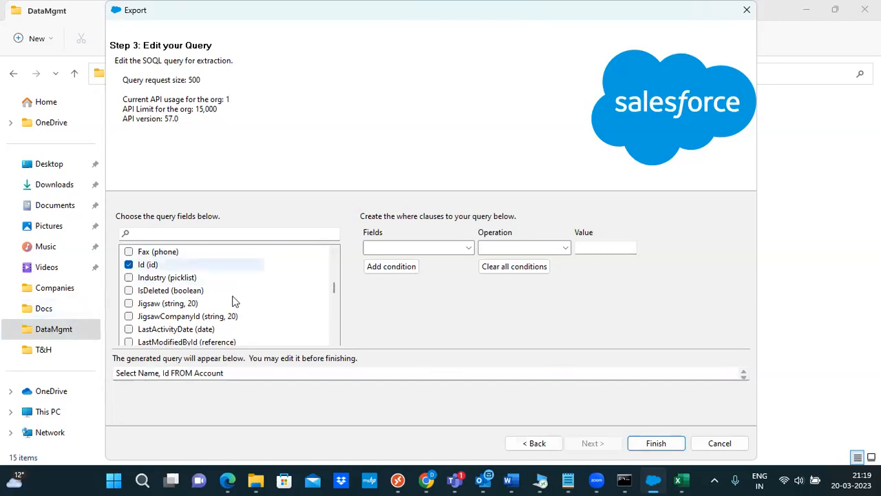
{"action": "left_click", "coordinate": [652, 452]}
{"action": "left_click", "coordinate": [486, 284]}
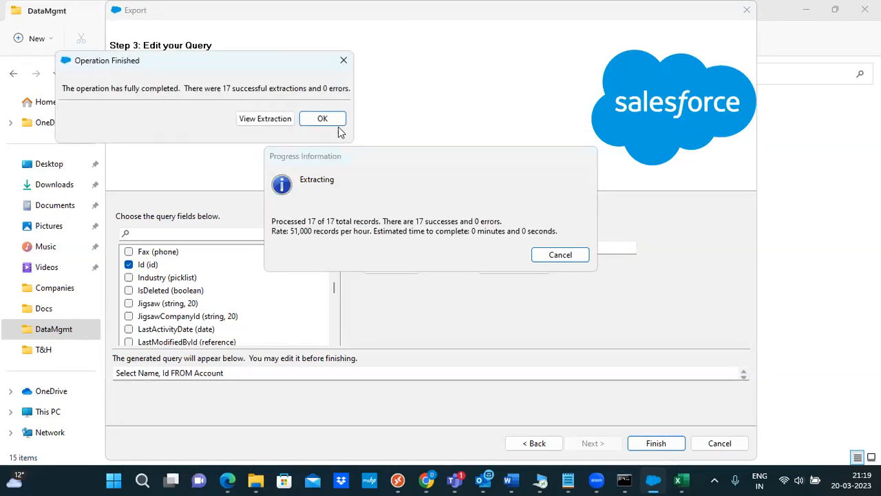
{"action": "left_click", "coordinate": [336, 121]}
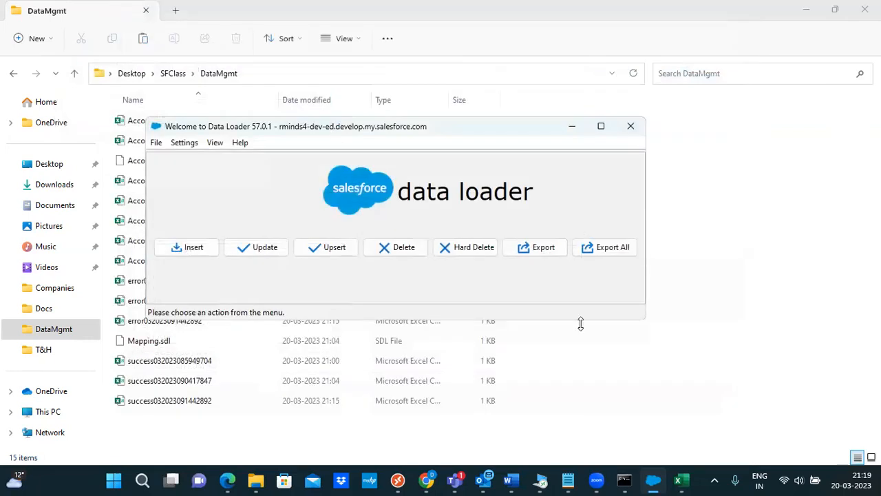
- Open Account_Extract3 in Excel and autofit its ID and NAME columns
{"action": "left_click", "coordinate": [577, 403]}
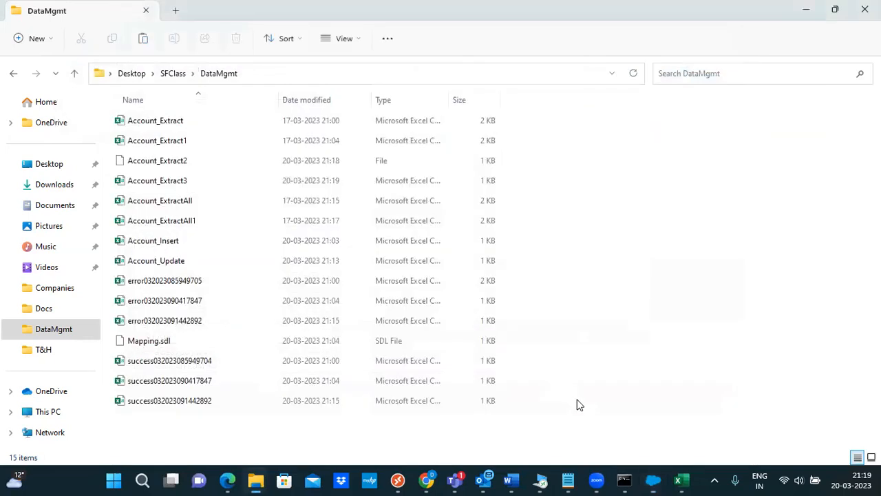
{"action": "left_click", "coordinate": [221, 180]}
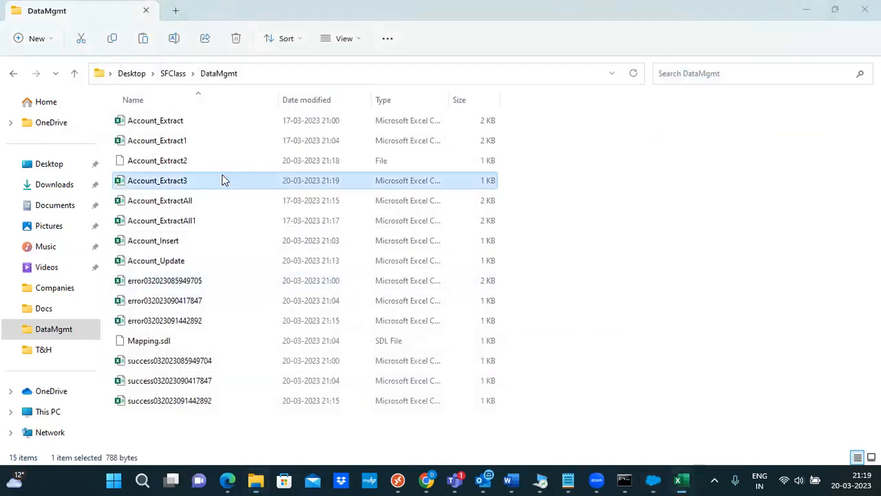
{"action": "double_click", "coordinate": [184, 186]}
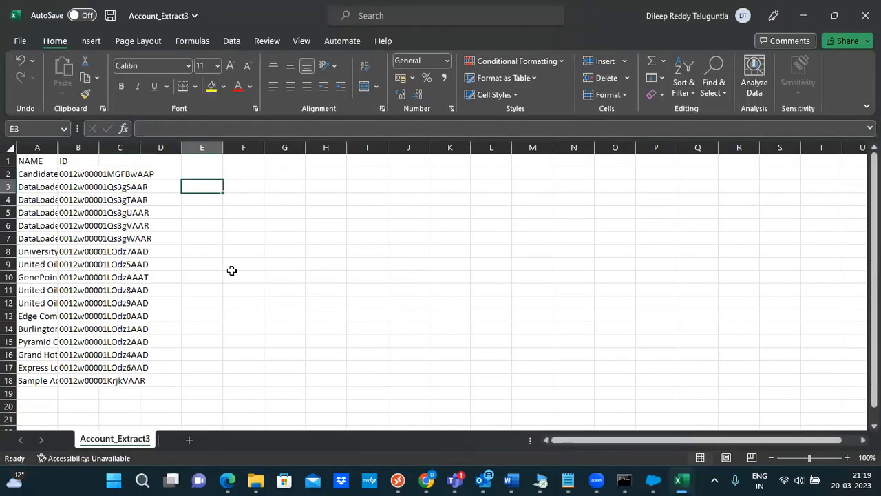
{"action": "double_click", "coordinate": [99, 148]}
{"action": "double_click", "coordinate": [58, 146]}
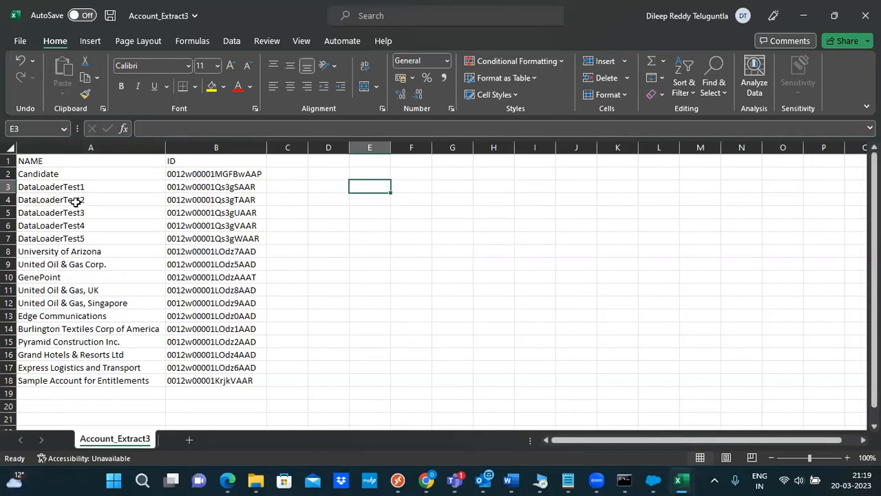
- Copy the five DataLoaderTest account IDs in B3:B7 and return to the DataMgmt folder
{"action": "left_click_drag", "start_coordinate": [185, 189], "coordinate": [206, 238]}
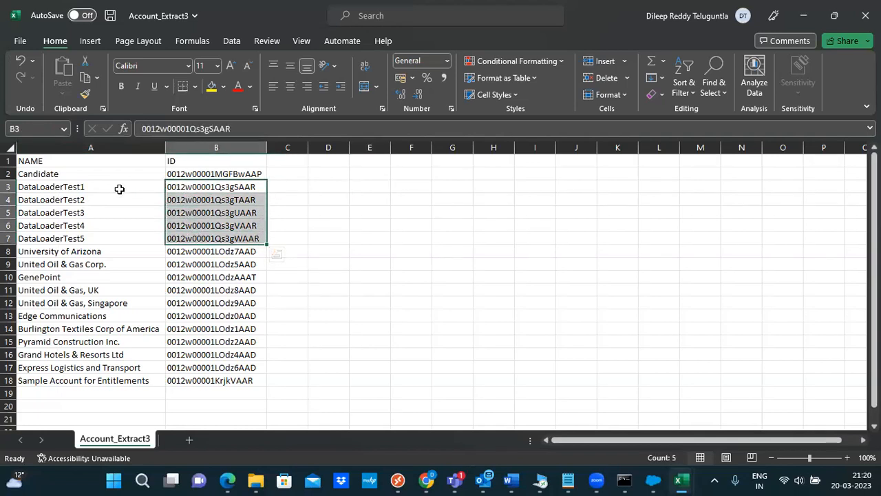
{"action": "key", "text": "ctrl+c"}
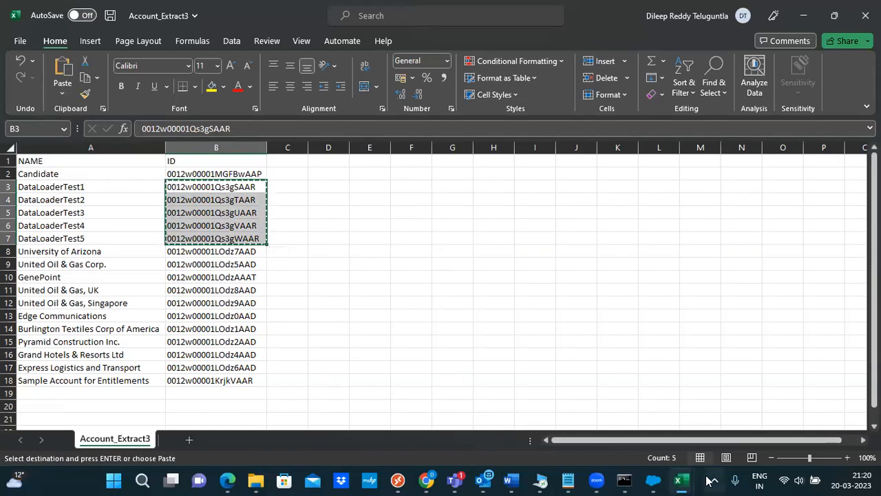
{"action": "mouse_move", "coordinate": [681, 480]}
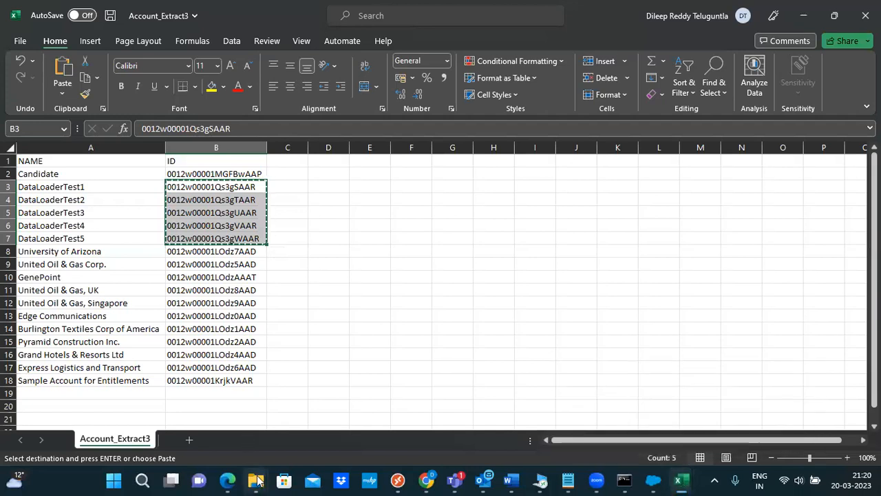
{"action": "mouse_move", "coordinate": [255, 479]}
{"action": "left_click", "coordinate": [335, 408]}
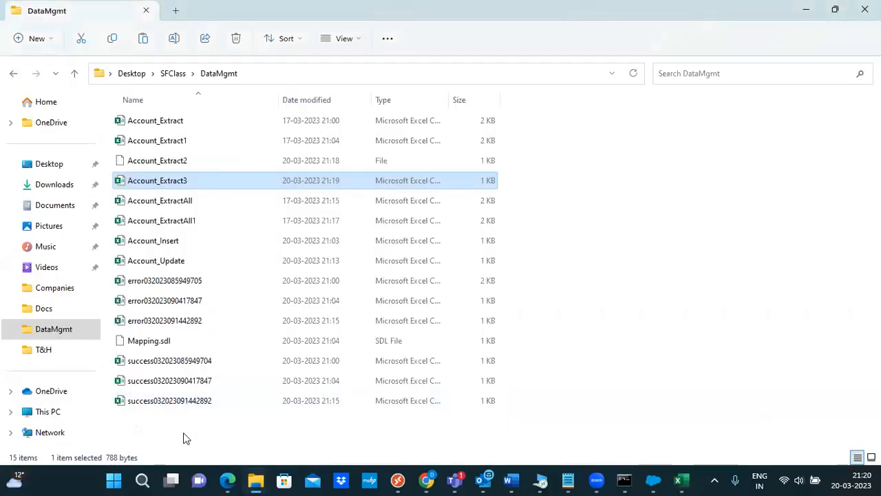
- Open Account_Update and trial-insert the copied IDs at column A, then undo it
{"action": "left_click", "coordinate": [158, 267]}
{"action": "key", "text": "alt+Tab"}
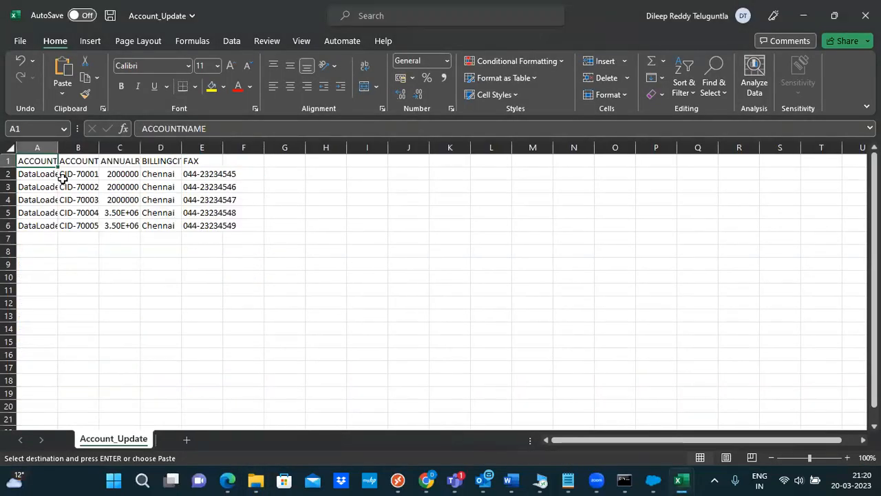
{"action": "left_click", "coordinate": [39, 147]}
{"action": "right_click", "coordinate": [39, 148]}
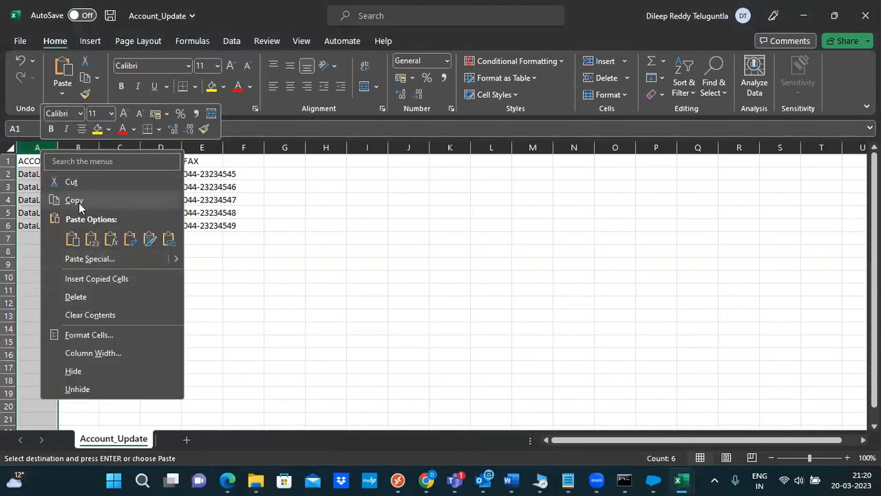
{"action": "left_click", "coordinate": [102, 278]}
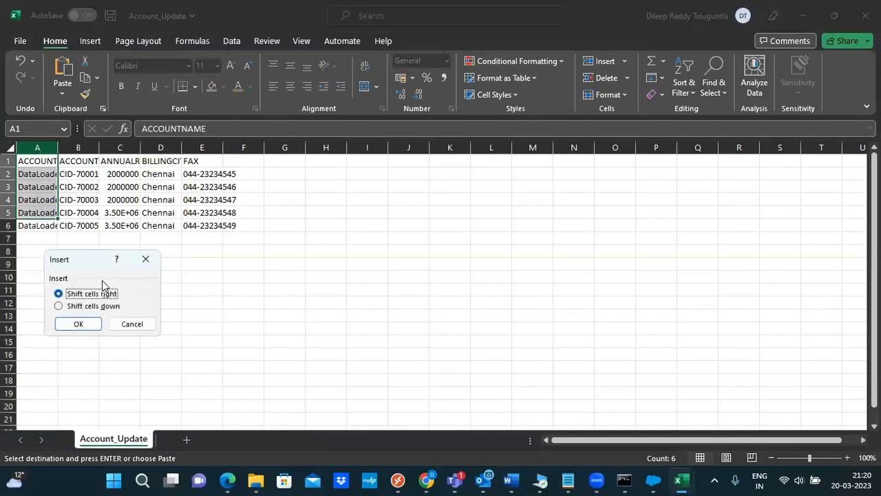
{"action": "left_click", "coordinate": [89, 326]}
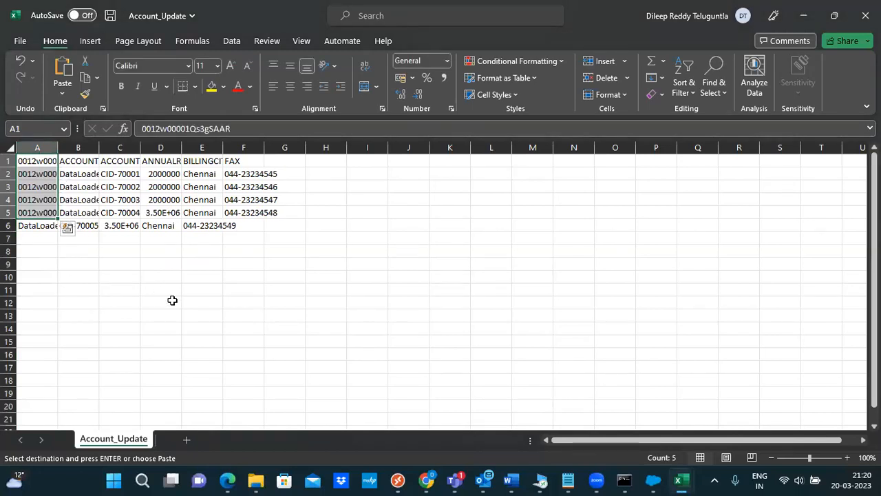
{"action": "key", "text": "ctrl+z"}
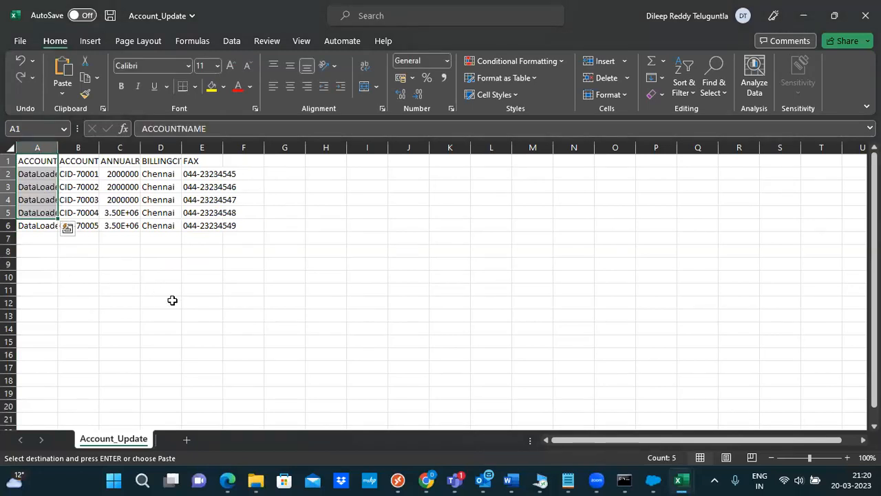
- Trial-insert the copied IDs at column B with cells shifted right, undo it, and select F1
{"action": "right_click", "coordinate": [27, 151]}
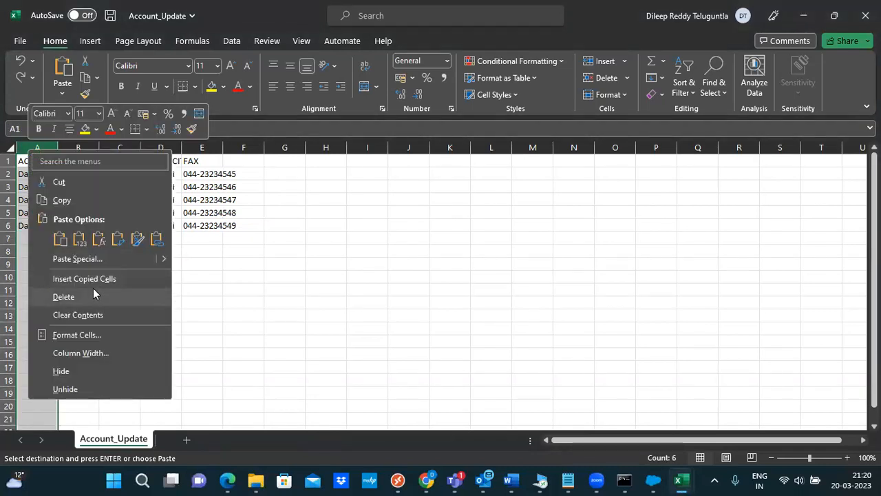
{"action": "key", "text": "Escape"}
{"action": "left_click", "coordinate": [307, 291]}
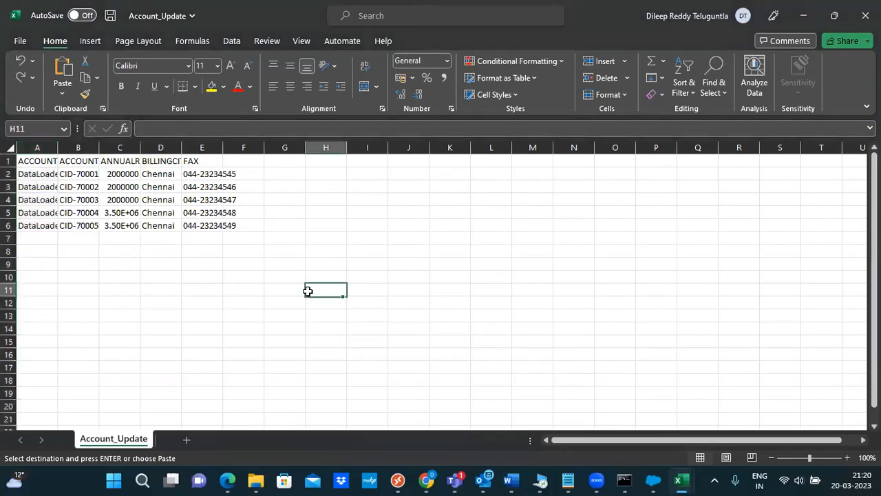
{"action": "right_click", "coordinate": [37, 145]}
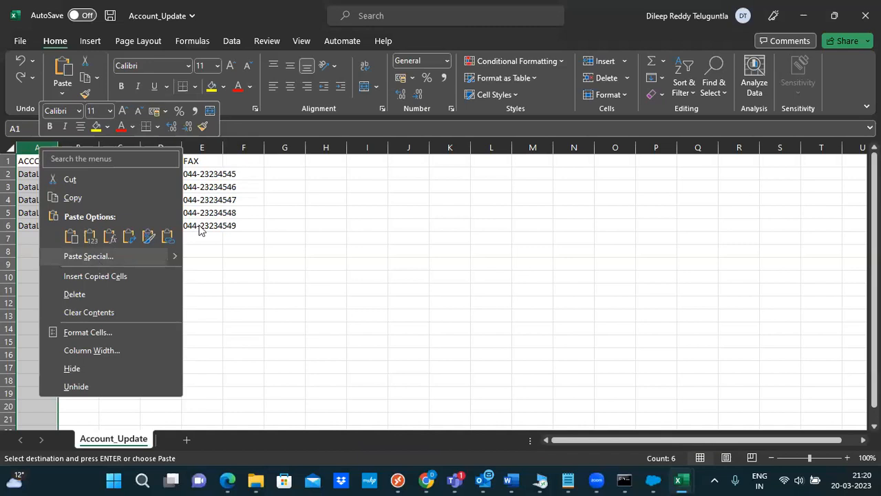
{"action": "key", "text": "Escape"}
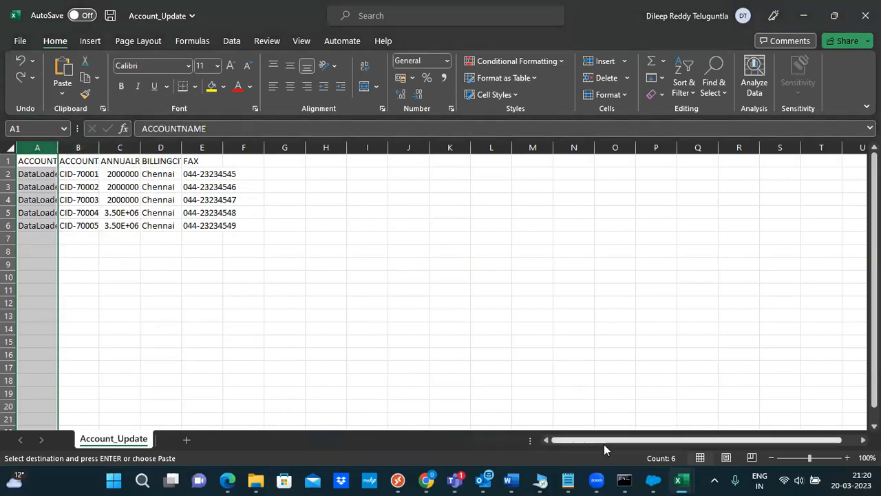
{"action": "mouse_move", "coordinate": [682, 480]}
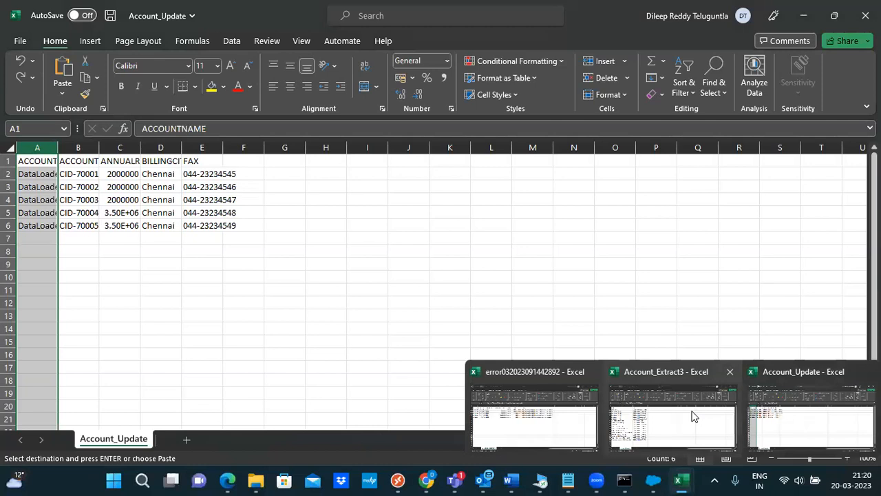
{"action": "left_click", "coordinate": [70, 252]}
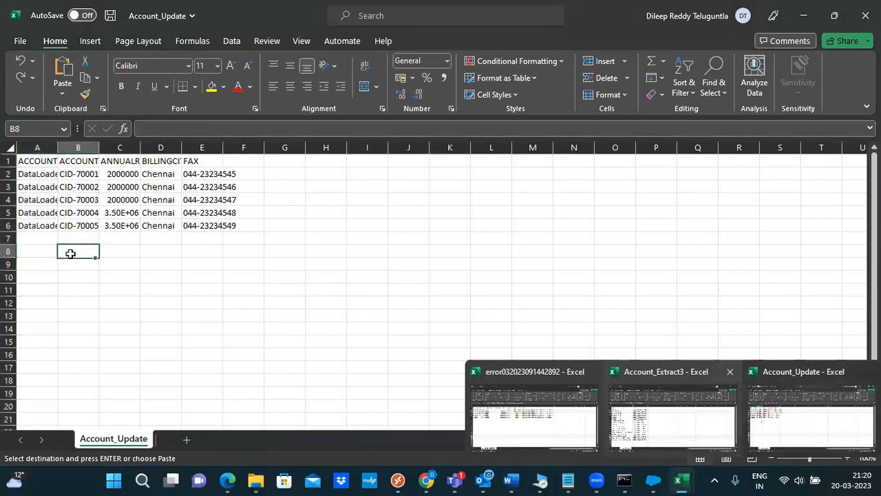
{"action": "right_click", "coordinate": [69, 147]}
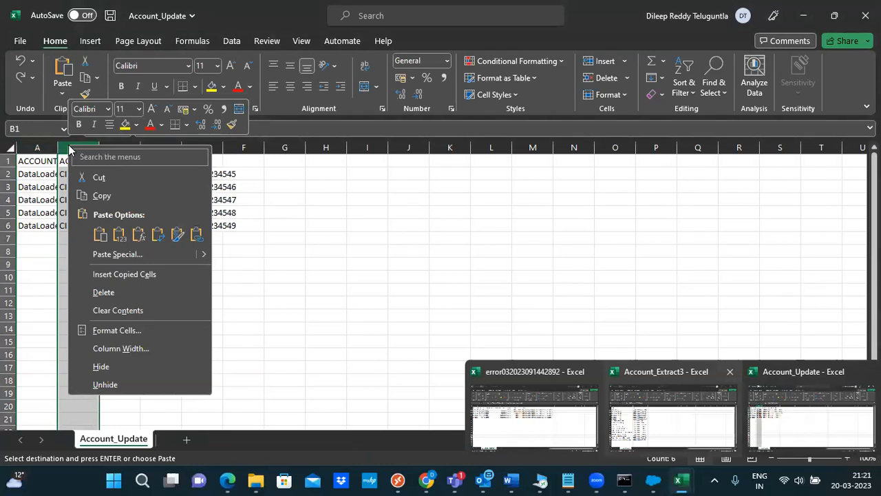
{"action": "left_click", "coordinate": [122, 274]}
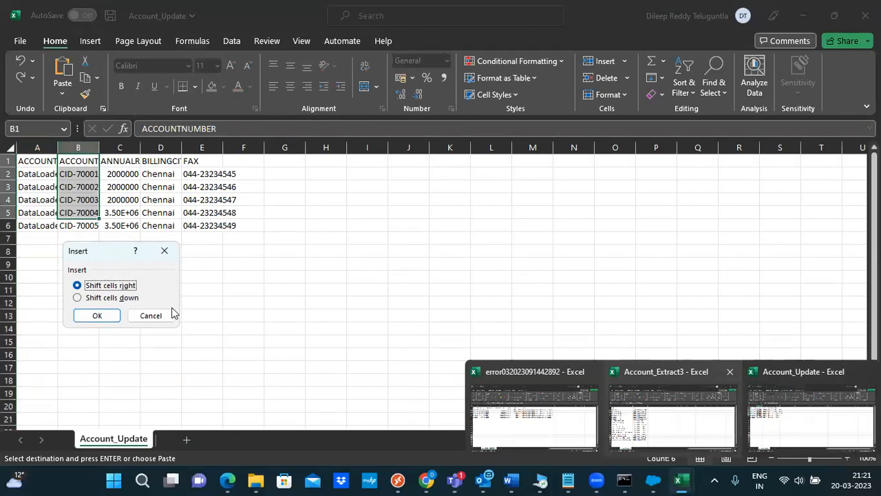
{"action": "left_click", "coordinate": [100, 318]}
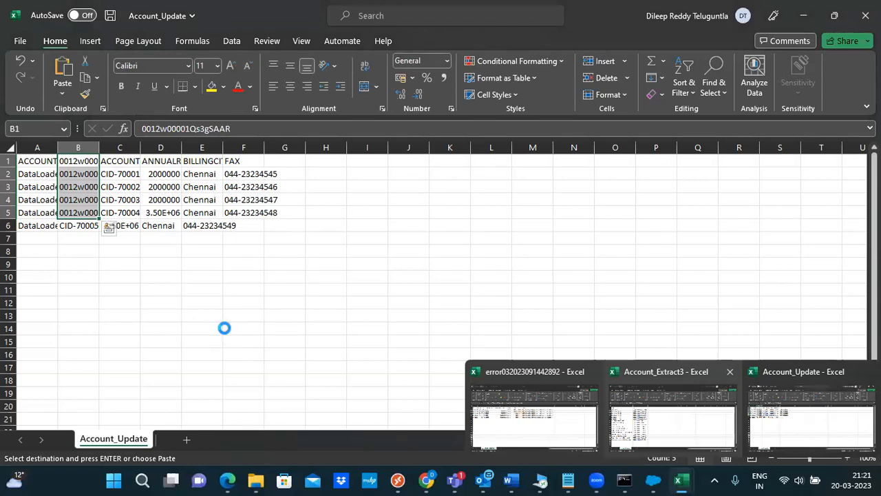
{"action": "key", "text": "ctrl+z"}
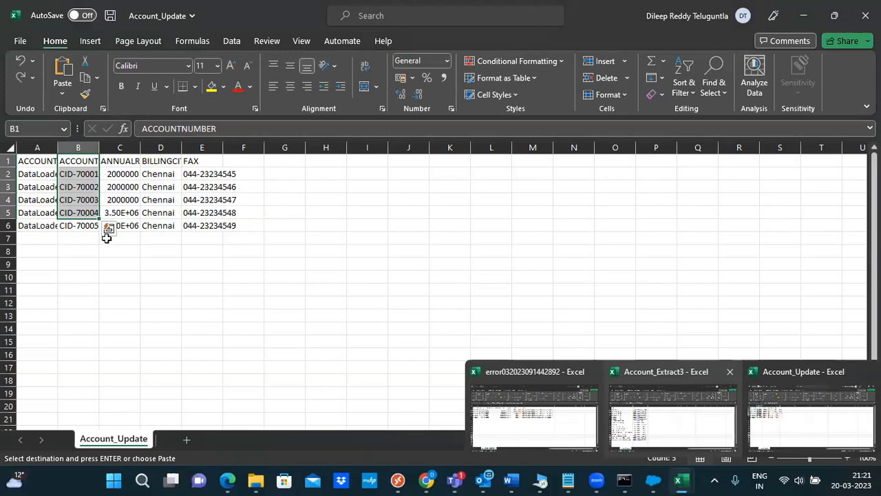
{"action": "left_click", "coordinate": [259, 158]}
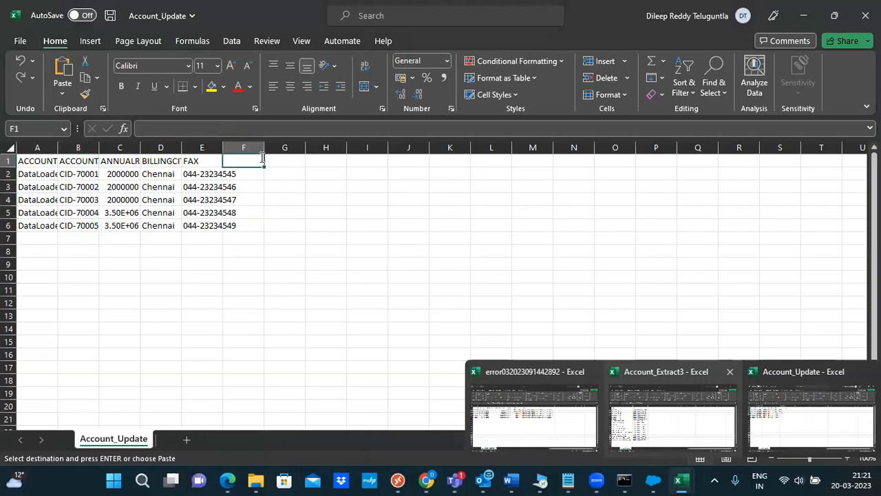
- Add an Account ID heading in F1 and autofit columns F and E
{"action": "type", "text": "Account ID"}
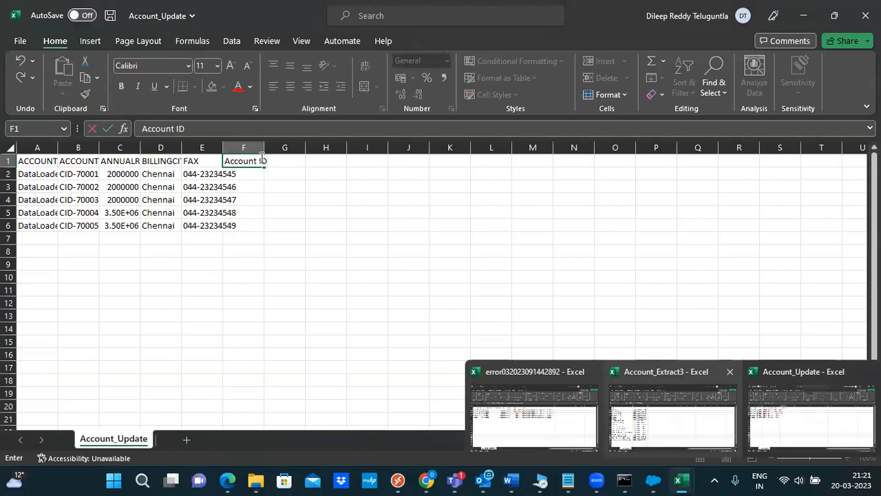
{"action": "double_click", "coordinate": [263, 144]}
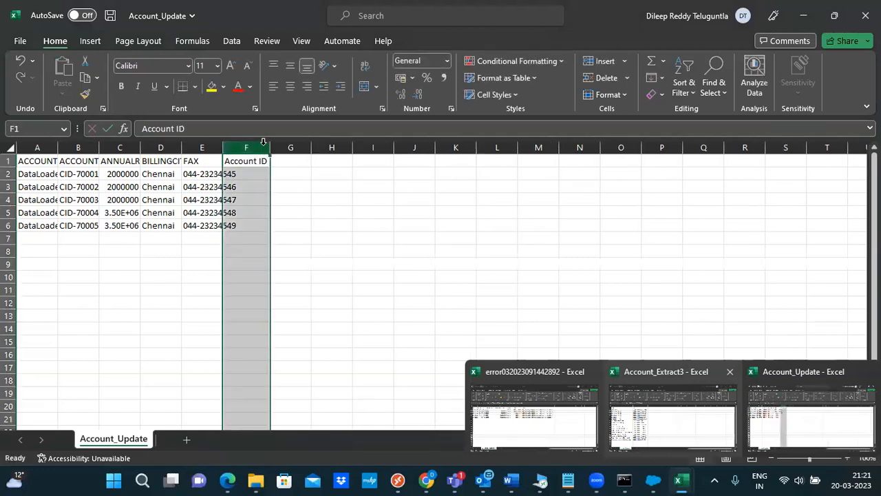
{"action": "double_click", "coordinate": [223, 147]}
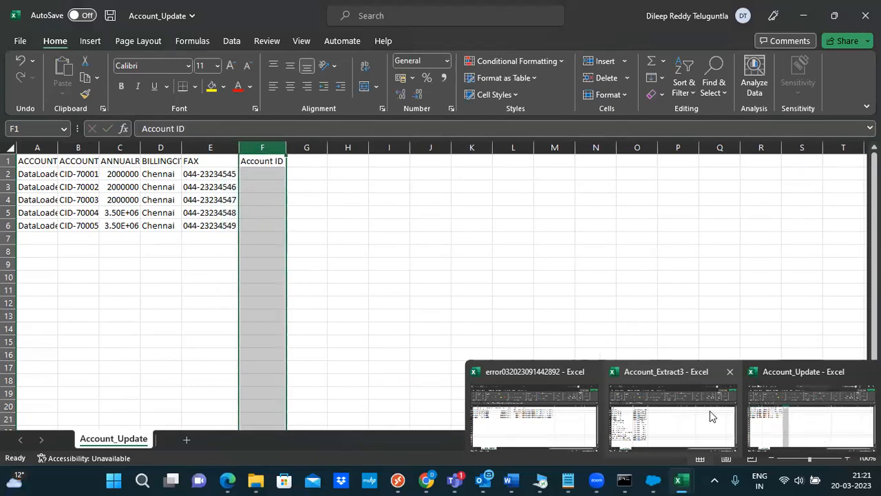
{"action": "left_click", "coordinate": [526, 412]}
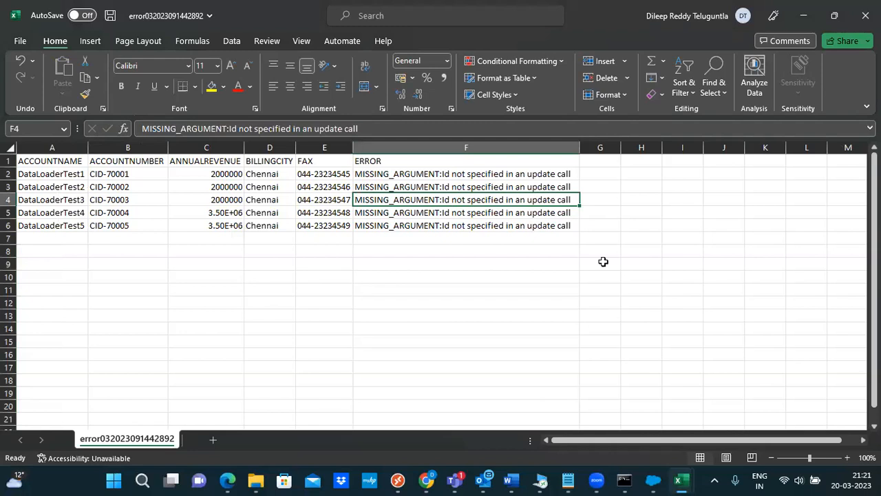
{"action": "left_click", "coordinate": [865, 15]}
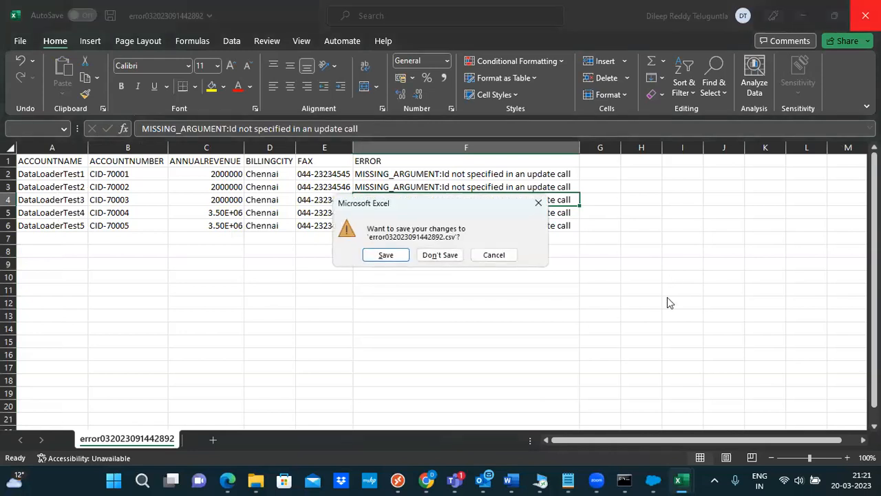
{"action": "left_click", "coordinate": [449, 257]}
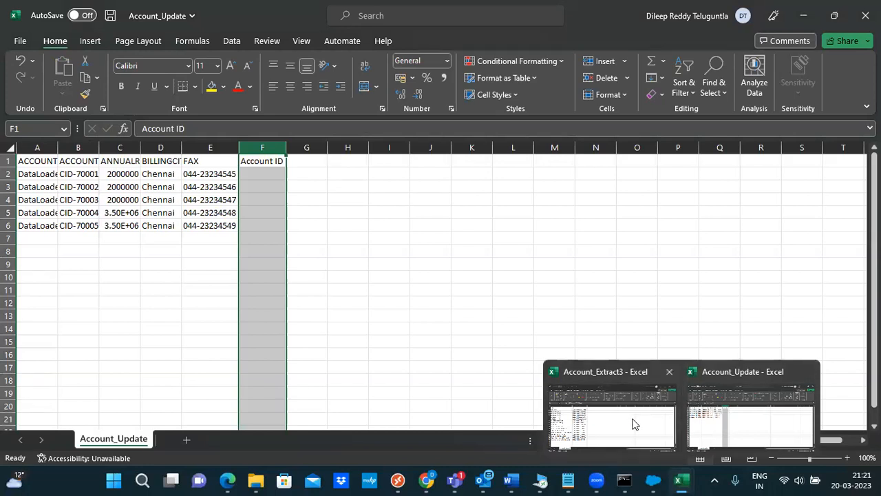
- Recopy the five IDs from Account_Extract3, paste them into F2:F6, and autofit column F
{"action": "left_click", "coordinate": [635, 424]}
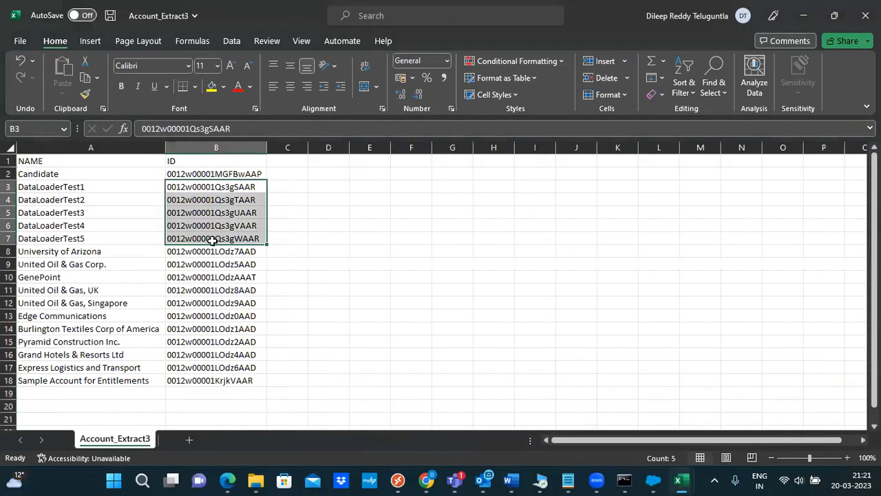
{"action": "left_click", "coordinate": [311, 215]}
{"action": "left_click_drag", "start_coordinate": [198, 189], "coordinate": [218, 235]}
{"action": "key", "text": "ctrl+c"}
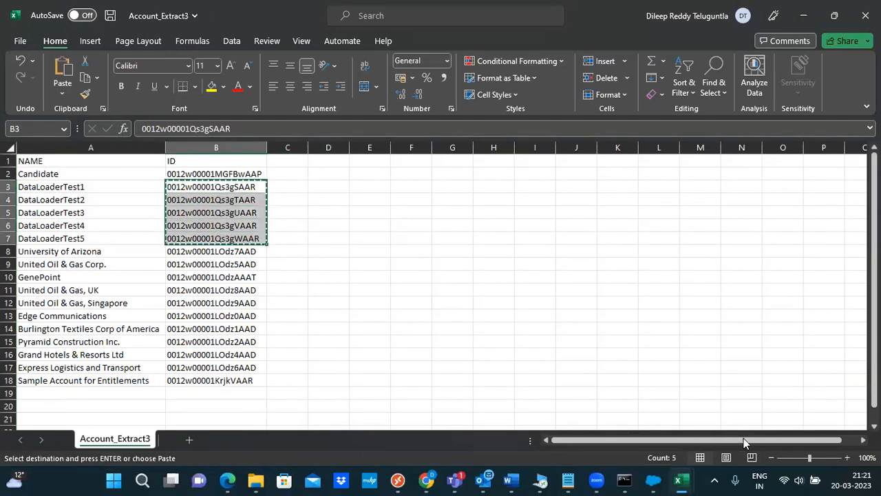
{"action": "left_click", "coordinate": [680, 480]}
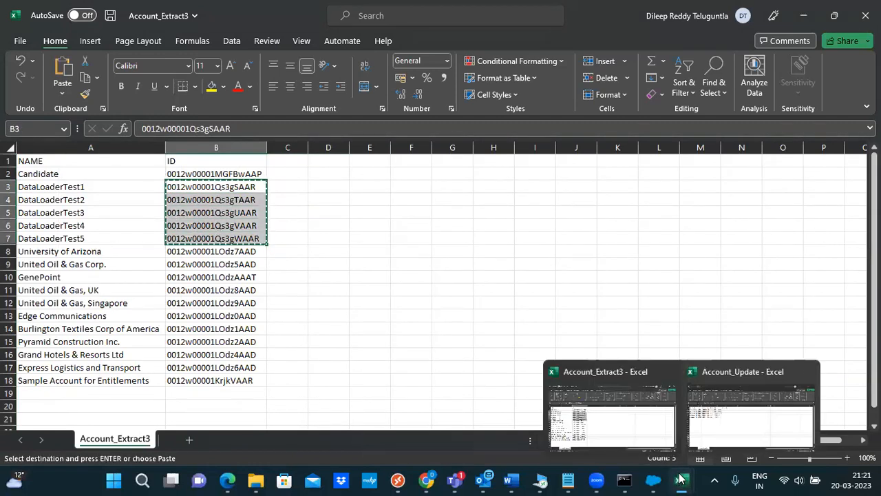
{"action": "left_click", "coordinate": [749, 430]}
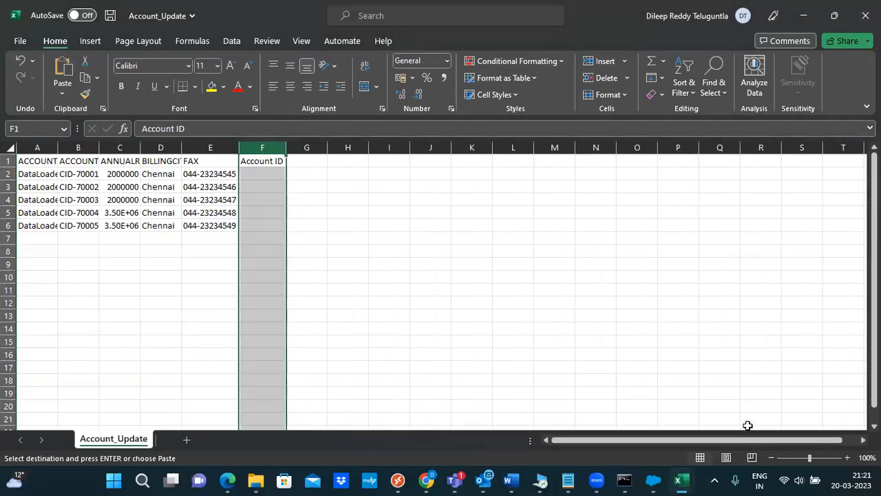
{"action": "left_click", "coordinate": [265, 173]}
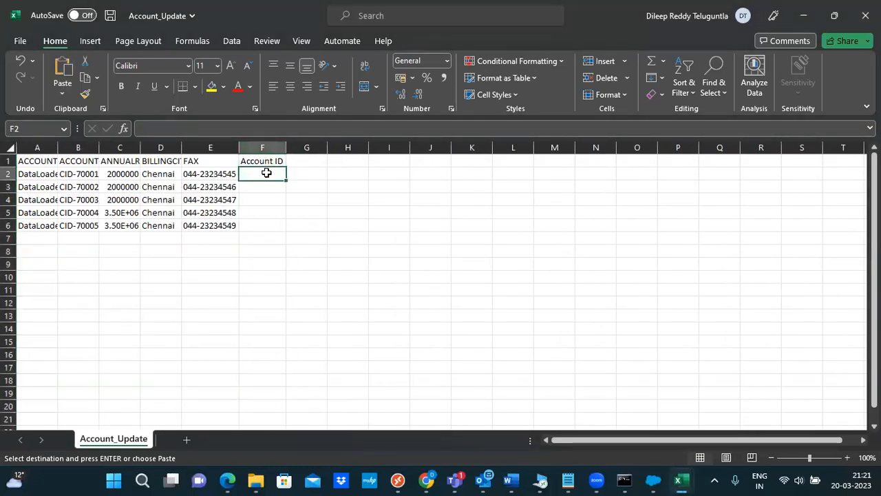
{"action": "left_click", "coordinate": [332, 185]}
{"action": "left_click_drag", "start_coordinate": [268, 175], "coordinate": [273, 224]}
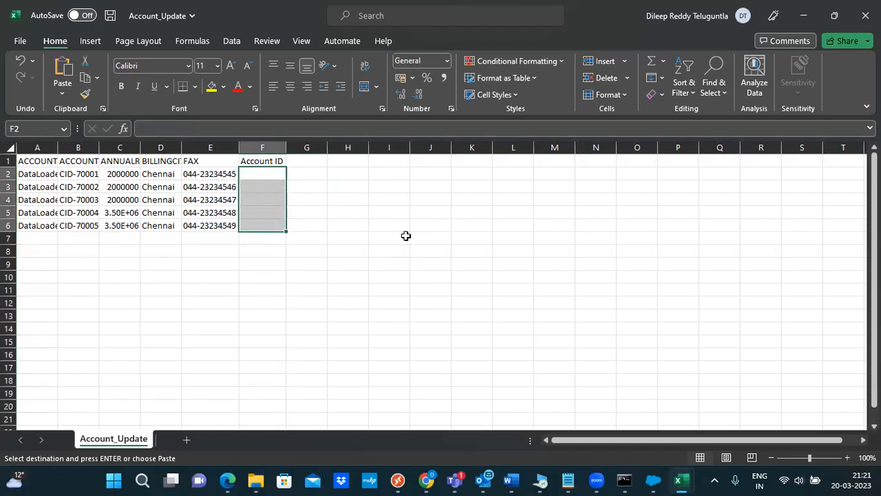
{"action": "key", "text": "ctrl+v"}
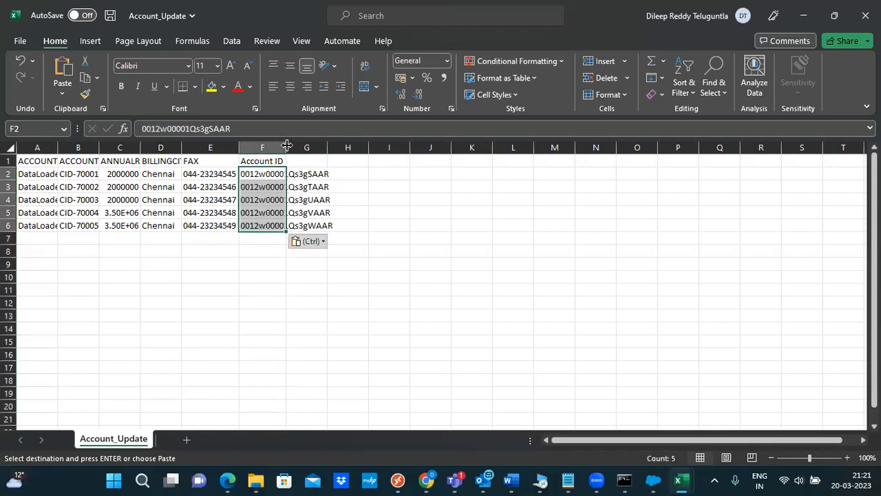
{"action": "double_click", "coordinate": [287, 146]}
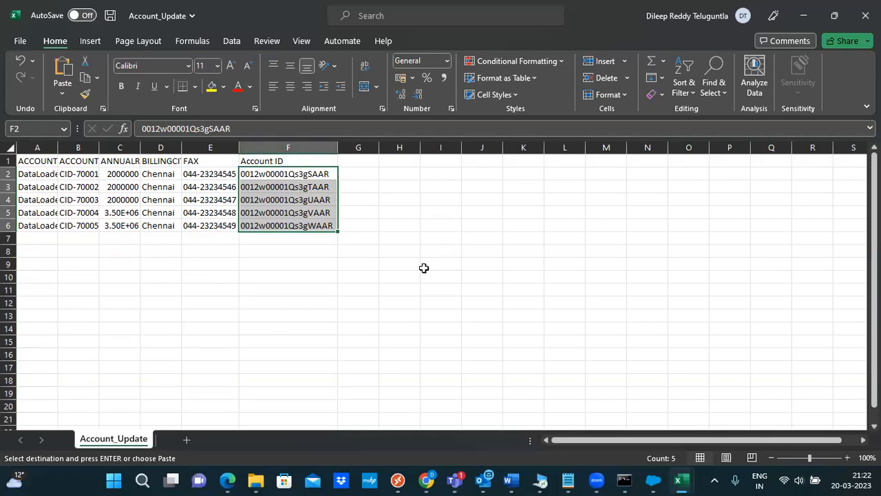
- Save and close the Account_Update workbook
{"action": "left_click", "coordinate": [313, 275]}
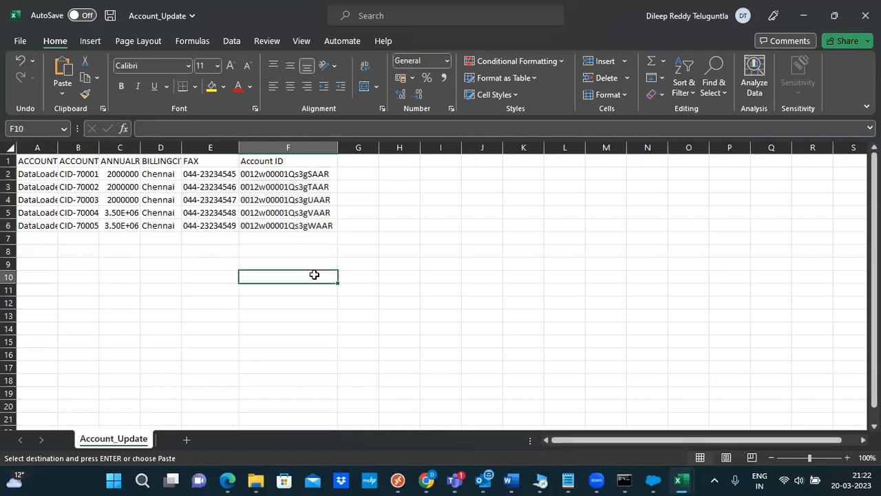
{"action": "left_click", "coordinate": [20, 41]}
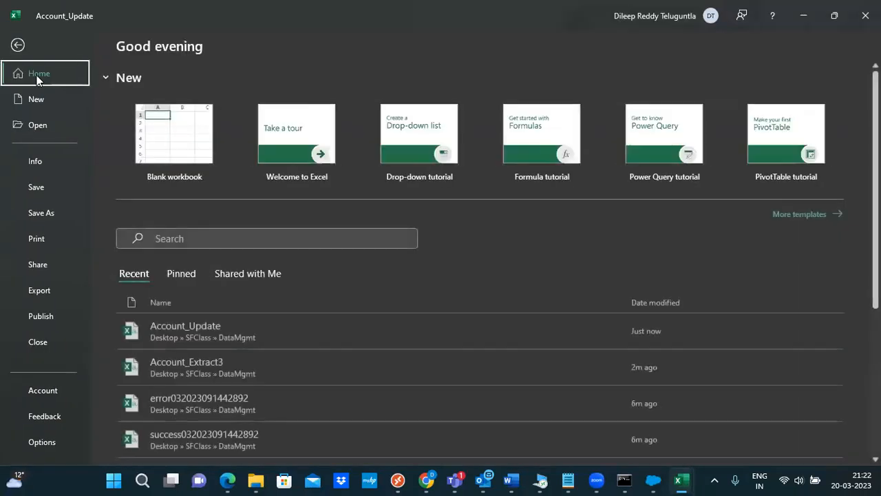
{"action": "left_click", "coordinate": [37, 186]}
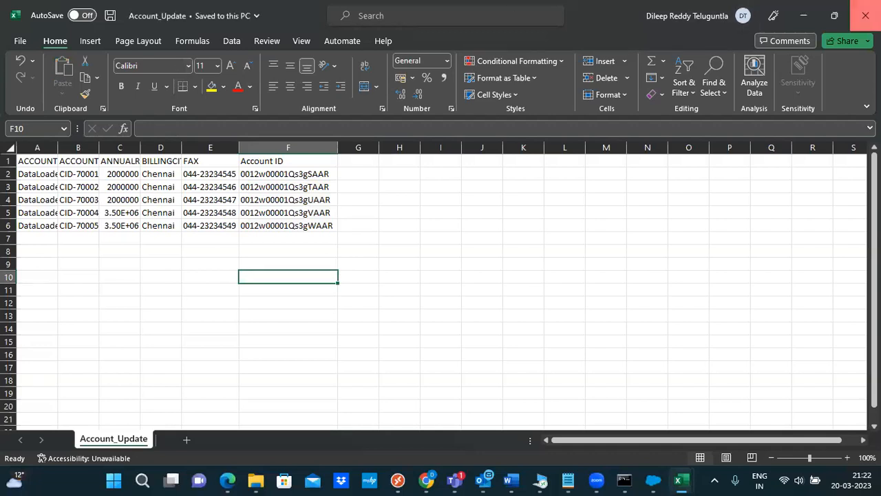
{"action": "left_click", "coordinate": [865, 15]}
- Close Account_Extract3, saving it as CSV over the existing file, and return to Data Loader
{"action": "mouse_move", "coordinate": [653, 480]}
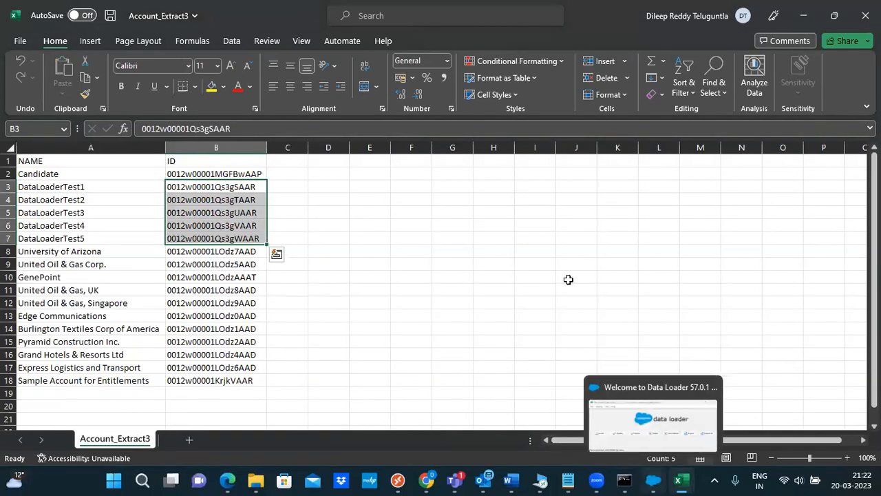
{"action": "left_click", "coordinate": [866, 15]}
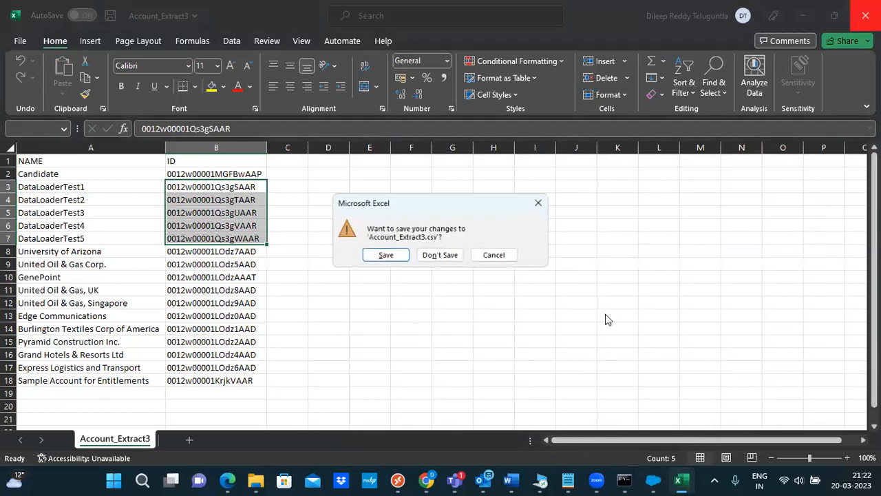
{"action": "left_click", "coordinate": [380, 256]}
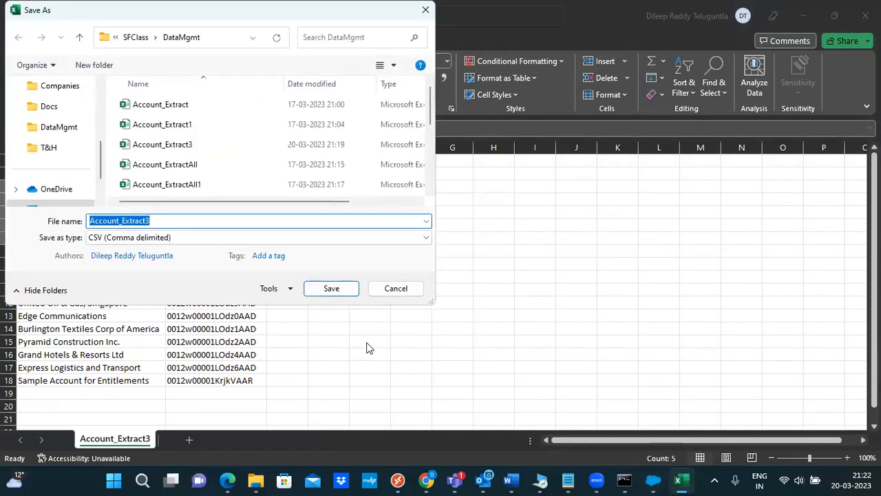
{"action": "left_click", "coordinate": [327, 290]}
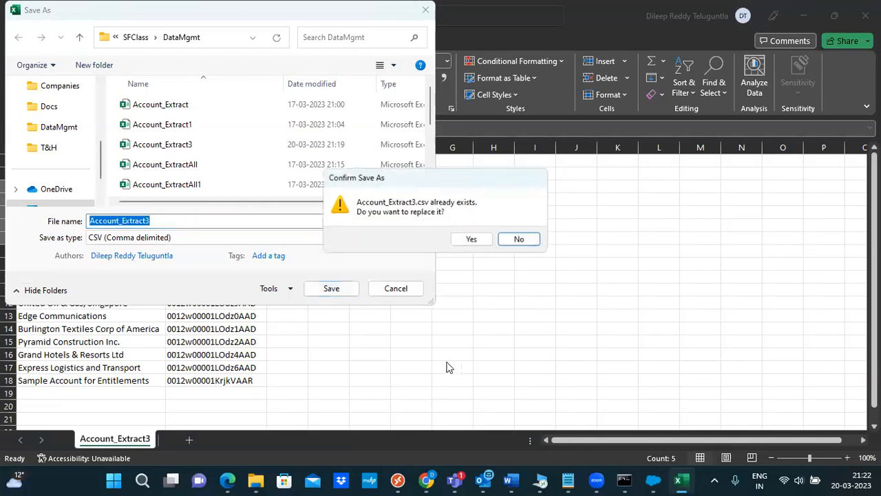
{"action": "left_click", "coordinate": [471, 240]}
{"action": "key", "text": "alt+Tab"}
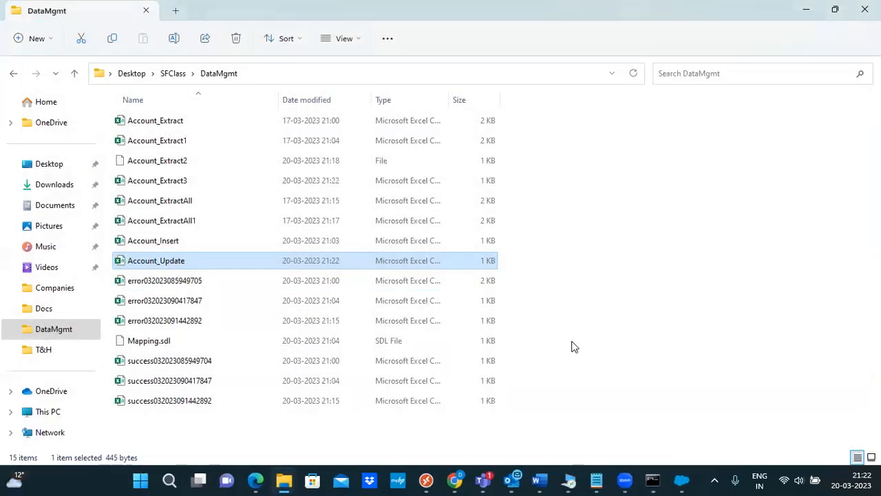
{"action": "left_click", "coordinate": [681, 480]}
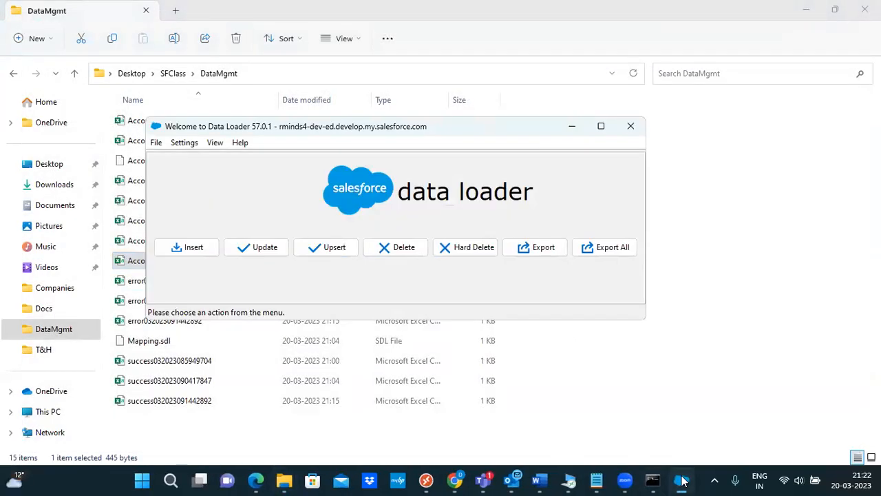
- Start an Account update from Account_Update.csv and acknowledge the 5-row initialization
{"action": "left_click", "coordinate": [255, 248]}
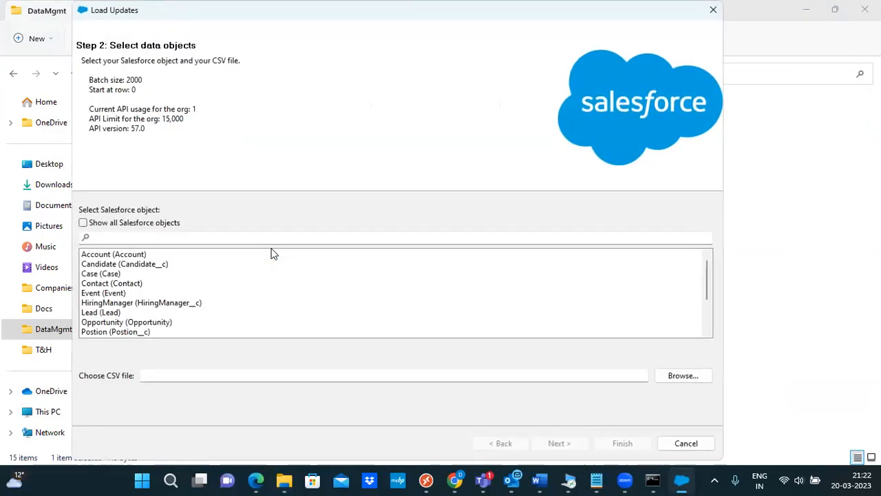
{"action": "left_click", "coordinate": [143, 255]}
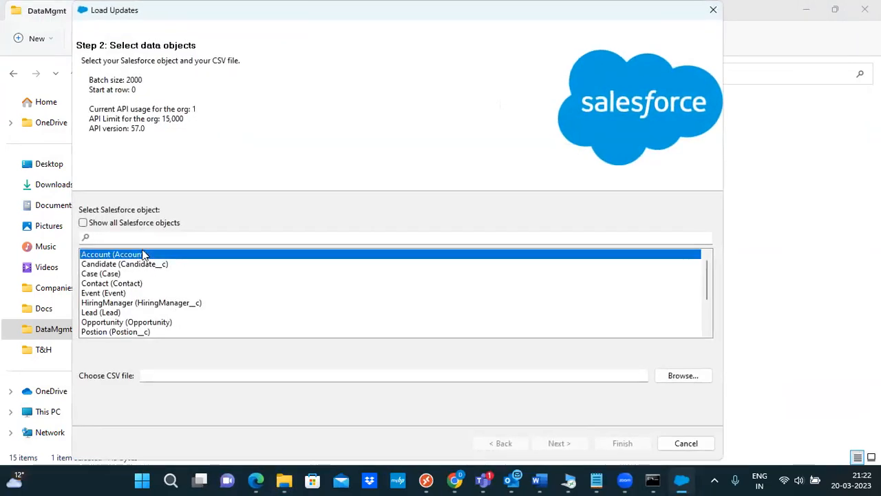
{"action": "left_click", "coordinate": [681, 378]}
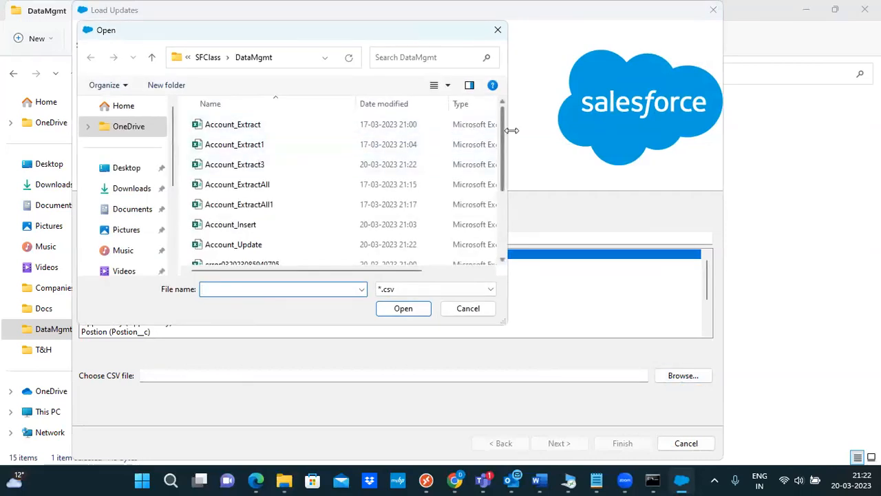
{"action": "scroll", "coordinate": [512, 130], "scroll_direction": "down", "scroll_amount": 1}
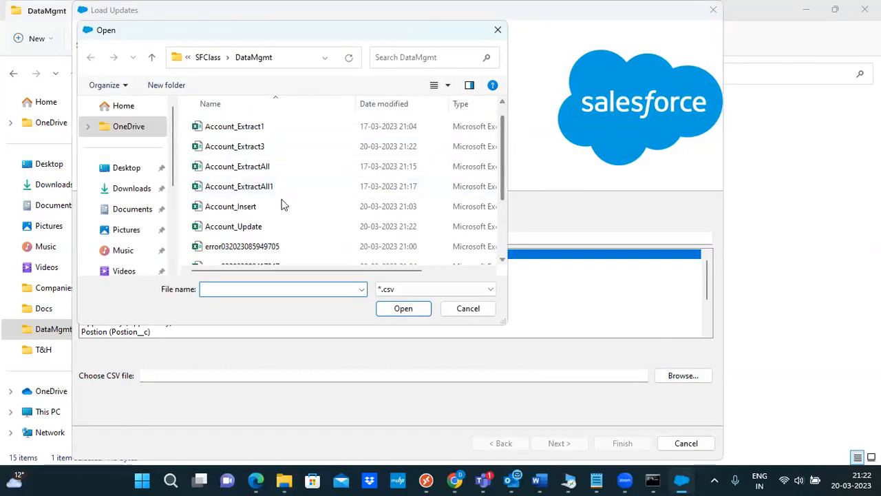
{"action": "double_click", "coordinate": [273, 226]}
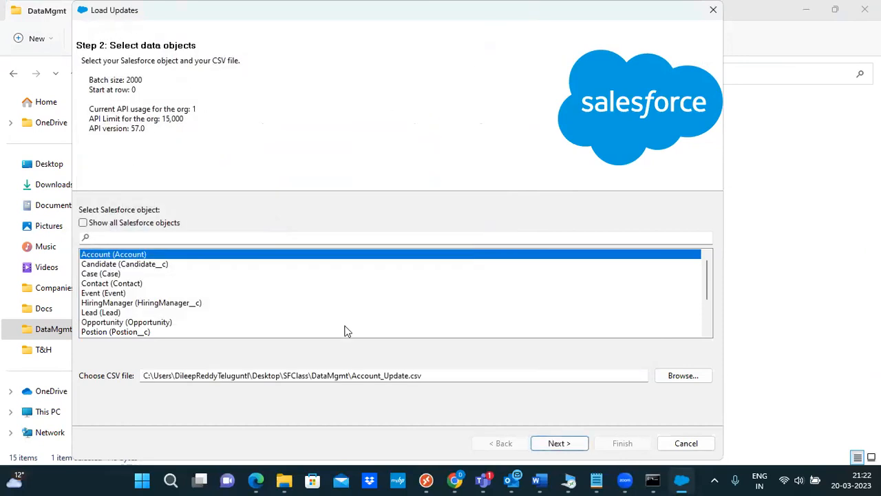
{"action": "left_click", "coordinate": [559, 443]}
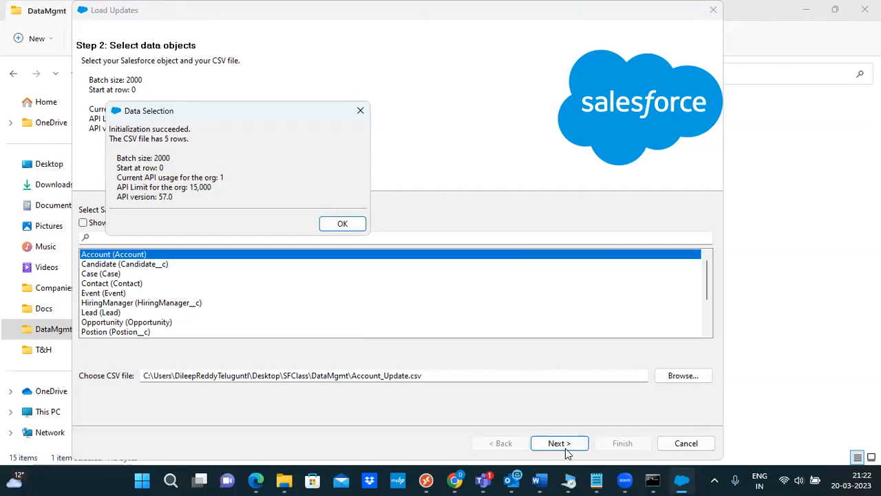
{"action": "left_click", "coordinate": [337, 224]}
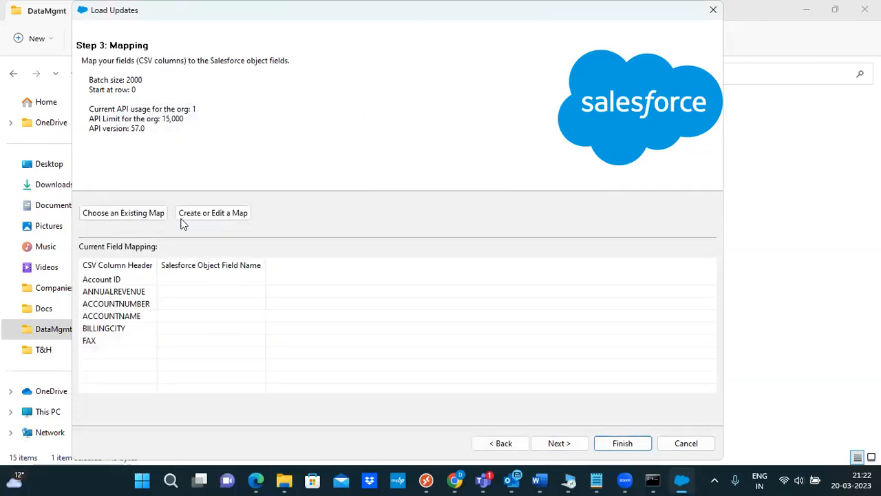
- Load the saved Mapping.sdl and map the Account ID column to Id
{"action": "left_click", "coordinate": [145, 213]}
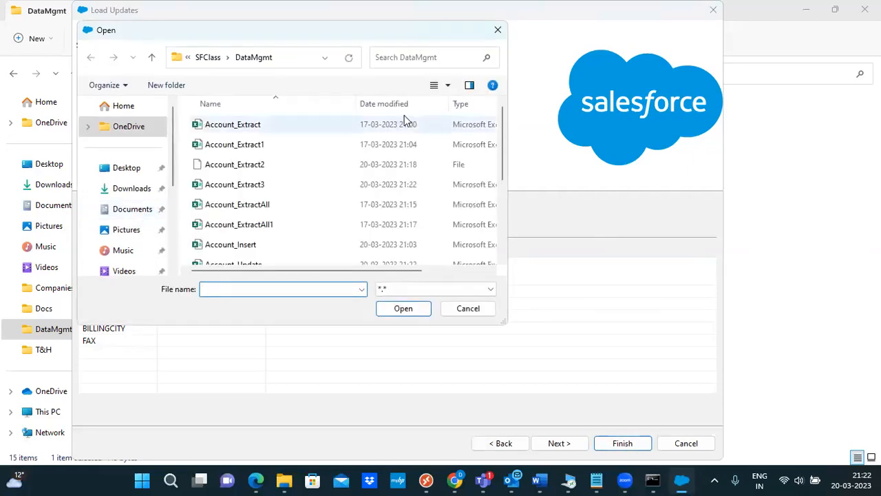
{"action": "left_click_drag", "start_coordinate": [502, 119], "coordinate": [506, 191]}
{"action": "double_click", "coordinate": [236, 197]}
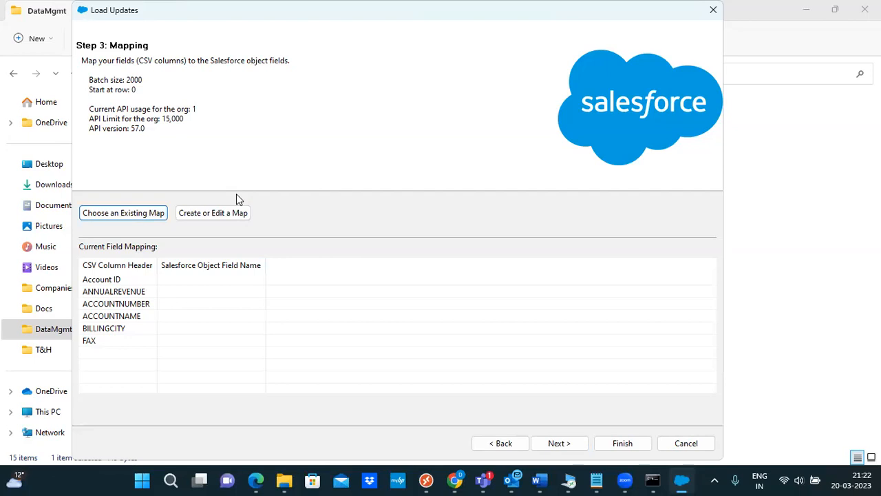
{"action": "left_click", "coordinate": [234, 216]}
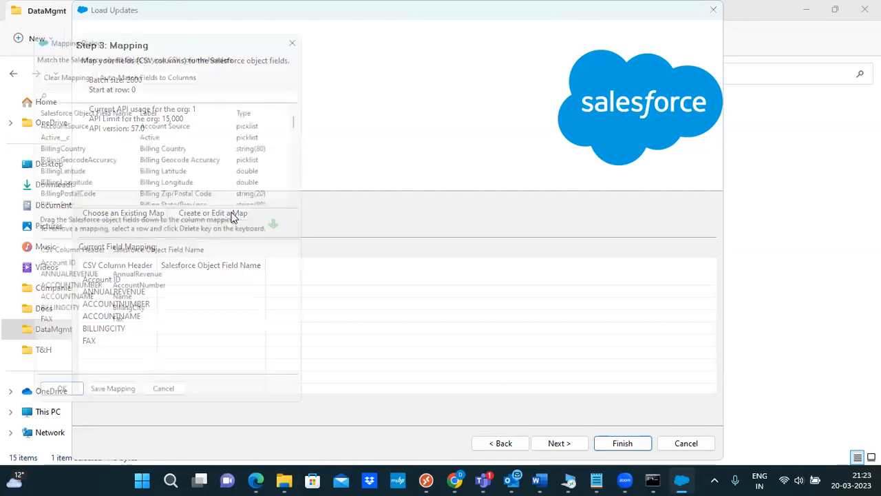
{"action": "left_click_drag", "start_coordinate": [242, 25], "coordinate": [453, 26]}
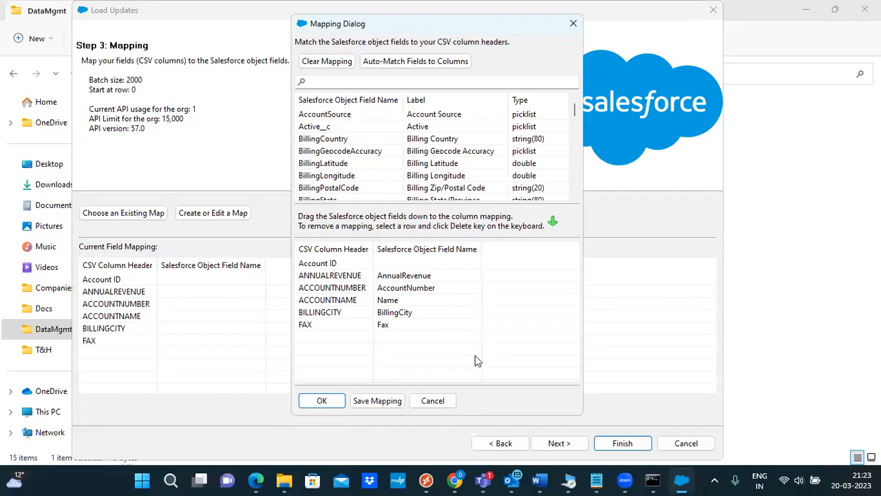
{"action": "left_click_drag", "start_coordinate": [574, 108], "coordinate": [575, 137]}
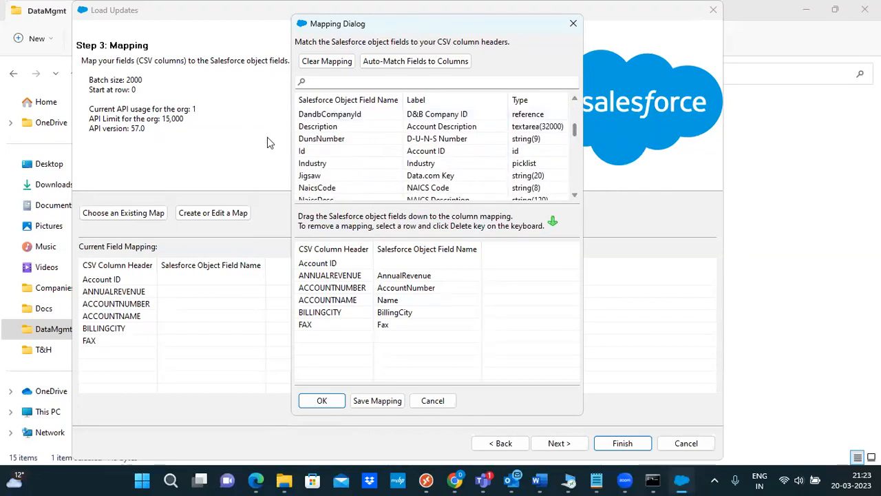
{"action": "left_click_drag", "start_coordinate": [303, 151], "coordinate": [404, 271]}
{"action": "left_click", "coordinate": [328, 406]}
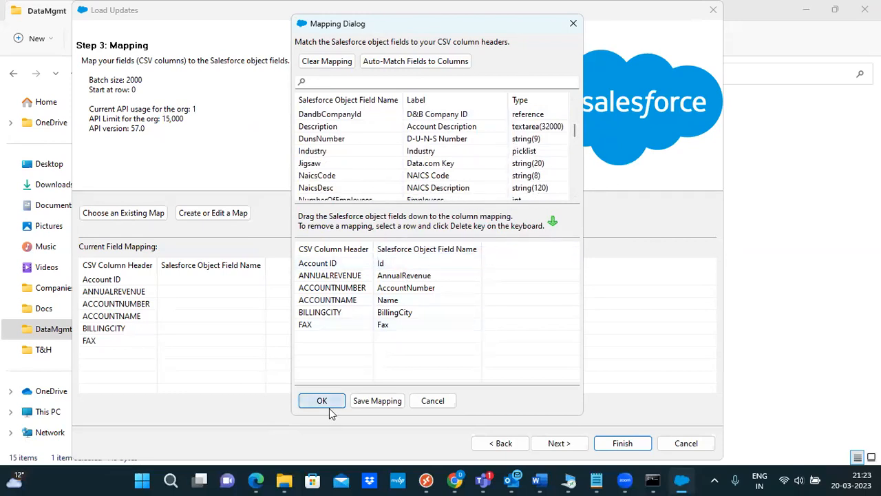
- Save the field mapping as MapNew.sdl and accept it
{"action": "left_click", "coordinate": [229, 214]}
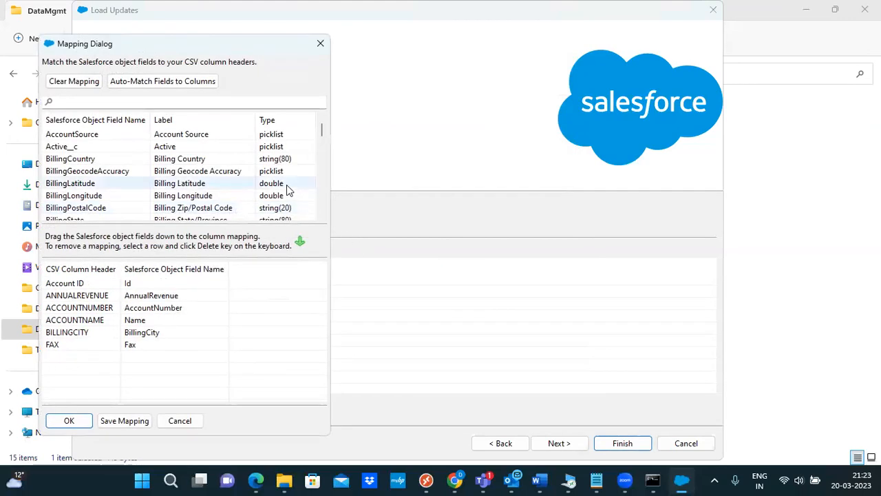
{"action": "left_click_drag", "start_coordinate": [178, 45], "coordinate": [460, 48]}
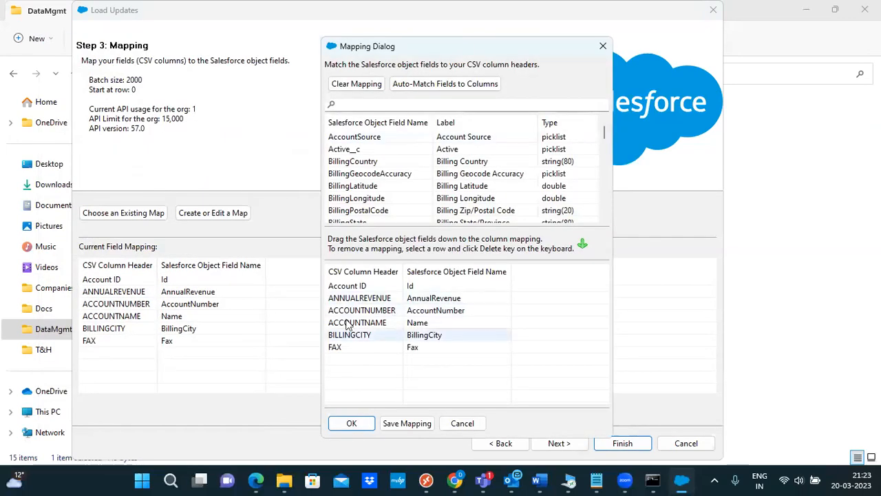
{"action": "left_click", "coordinate": [407, 422]}
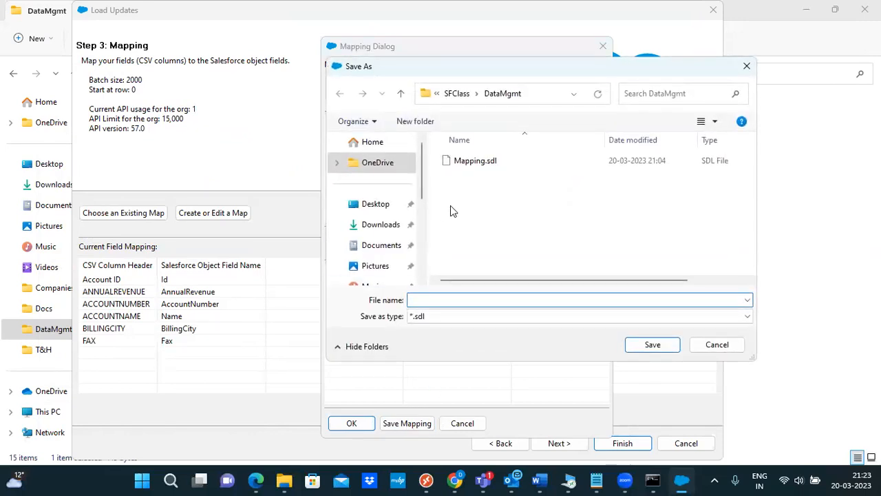
{"action": "type", "text": "Map"}
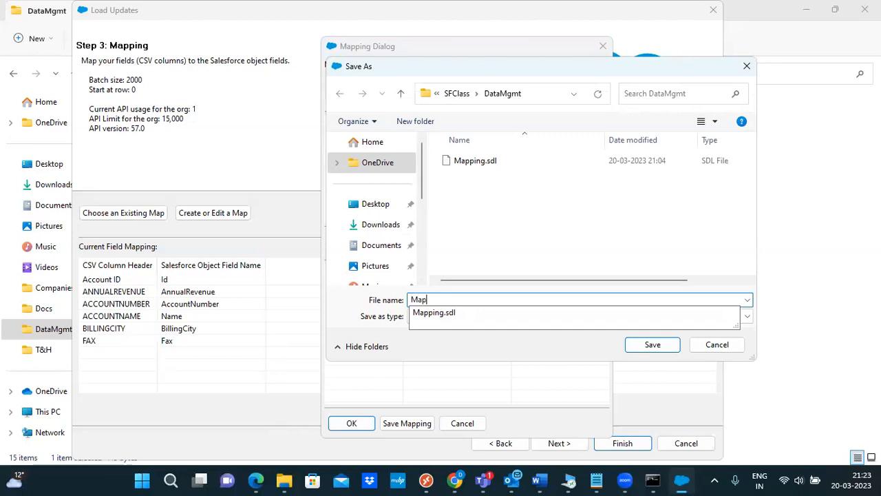
{"action": "type", "text": "NEw"}
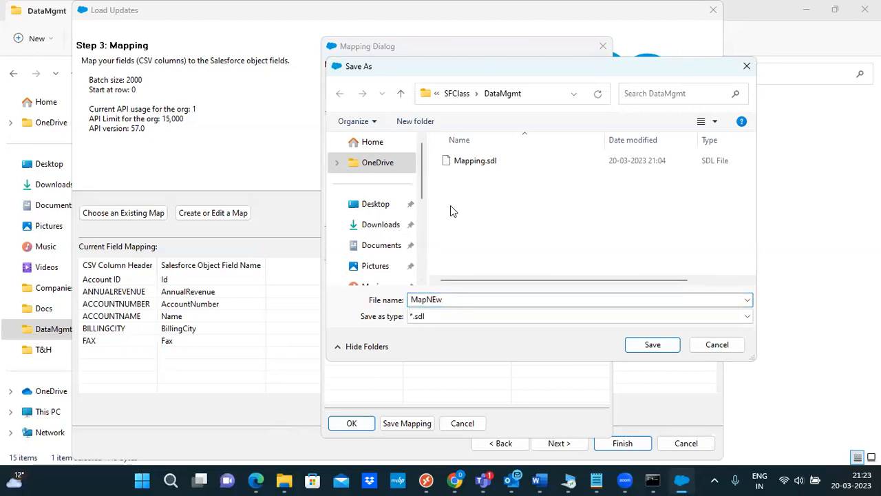
{"action": "double_click", "coordinate": [462, 297]}
{"action": "key", "text": "BackSpace"}
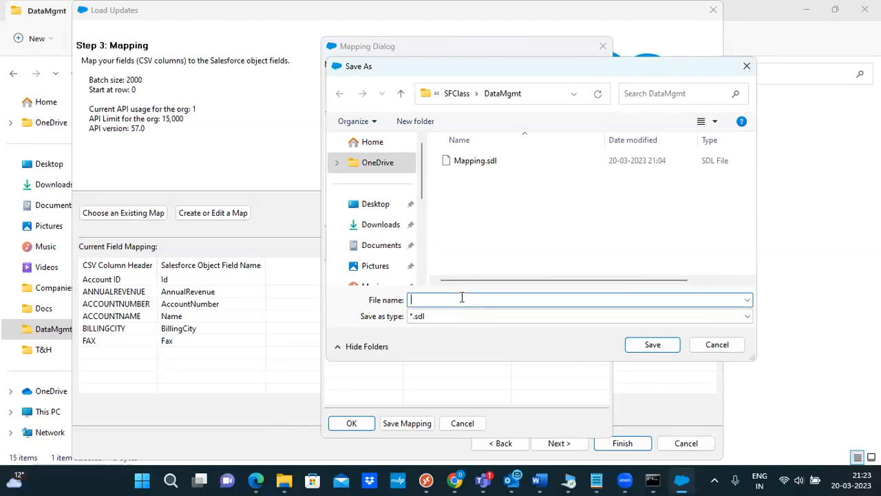
{"action": "type", "text": "MapNew"}
{"action": "left_click", "coordinate": [654, 348]}
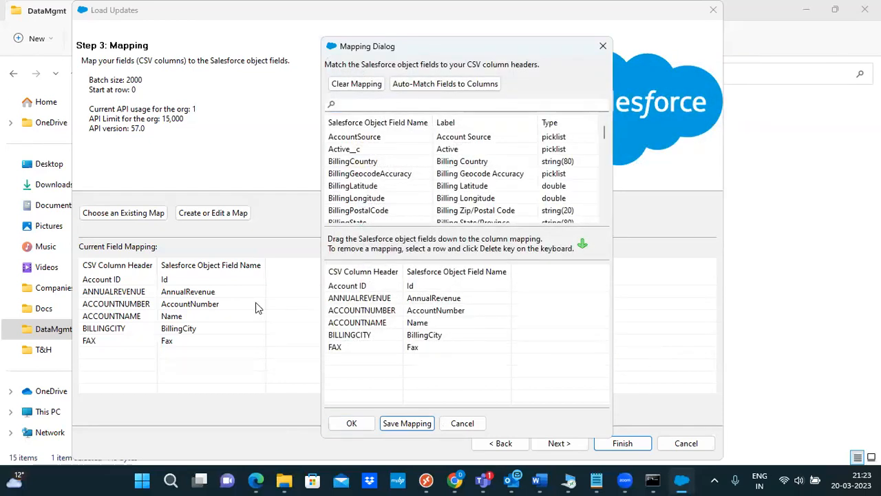
{"action": "left_click", "coordinate": [349, 422]}
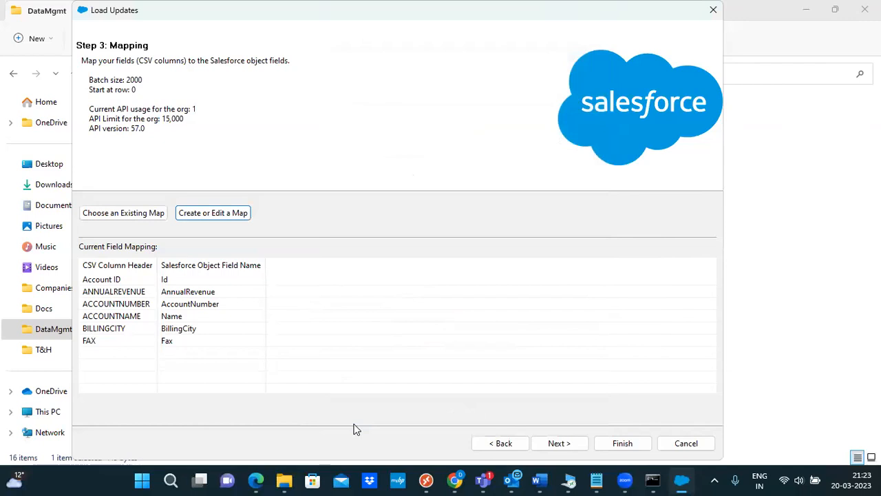
- Run and confirm the update, then review the 5 successes and the empty error list
{"action": "left_click", "coordinate": [621, 444]}
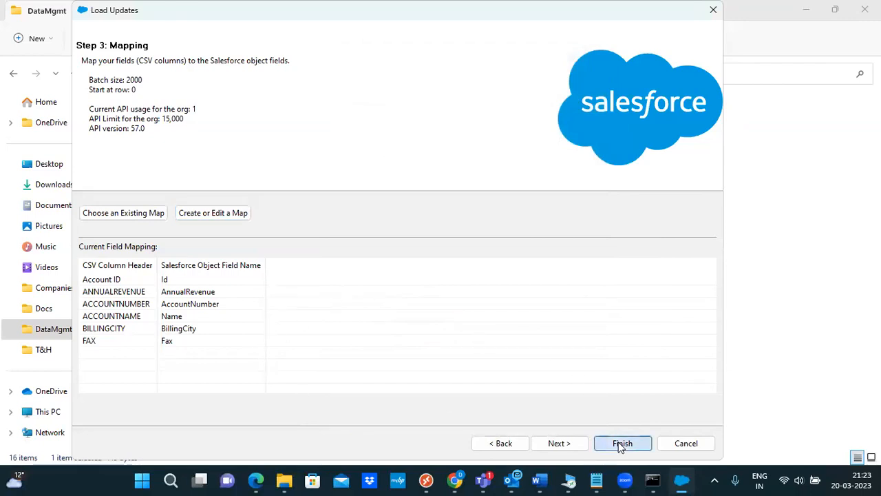
{"action": "left_click", "coordinate": [488, 288]}
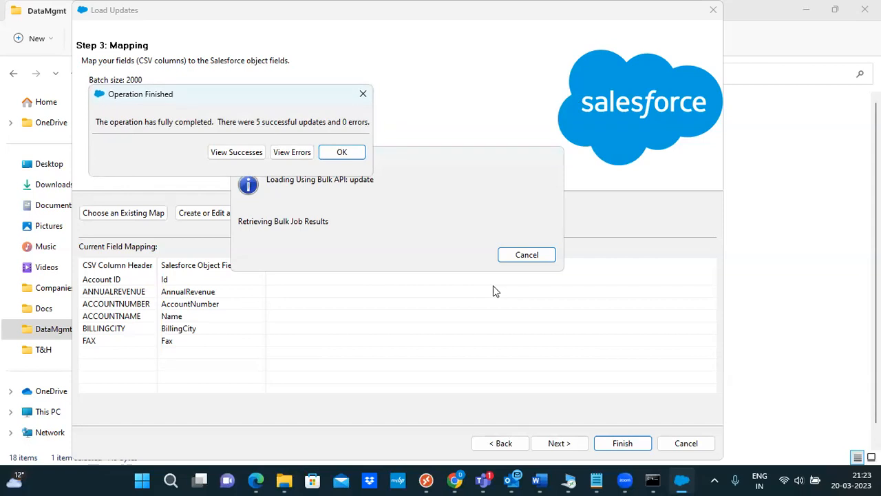
{"action": "left_click", "coordinate": [238, 158]}
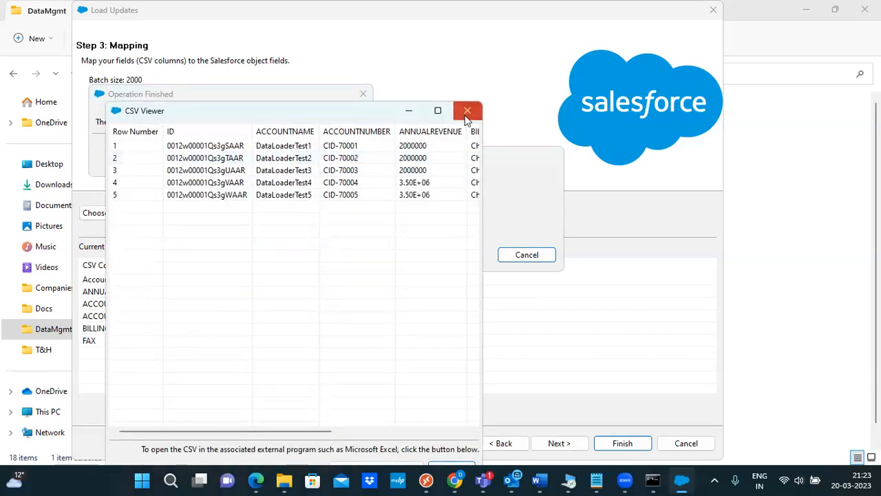
{"action": "left_click", "coordinate": [468, 109]}
{"action": "left_click", "coordinate": [292, 152]}
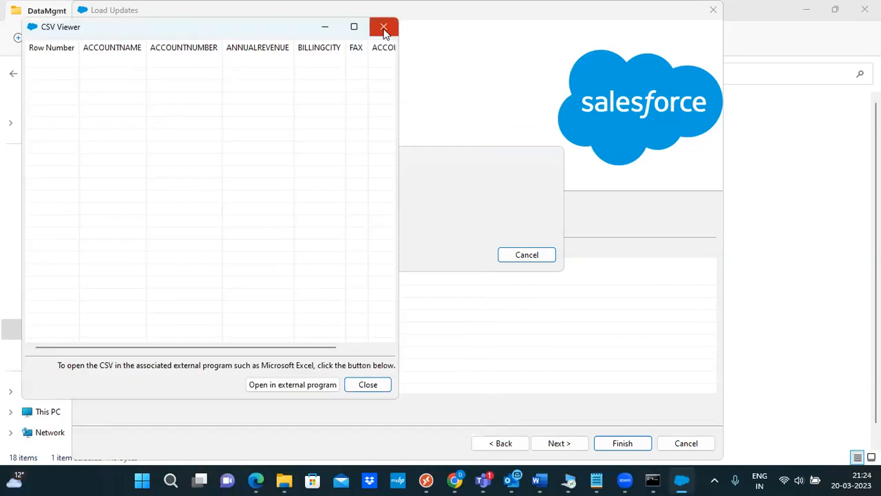
{"action": "left_click", "coordinate": [383, 29]}
- Dismiss the operation summary, check DataMgmt's new output files, and switch to All Accounts in Chrome
{"action": "left_click", "coordinate": [338, 151]}
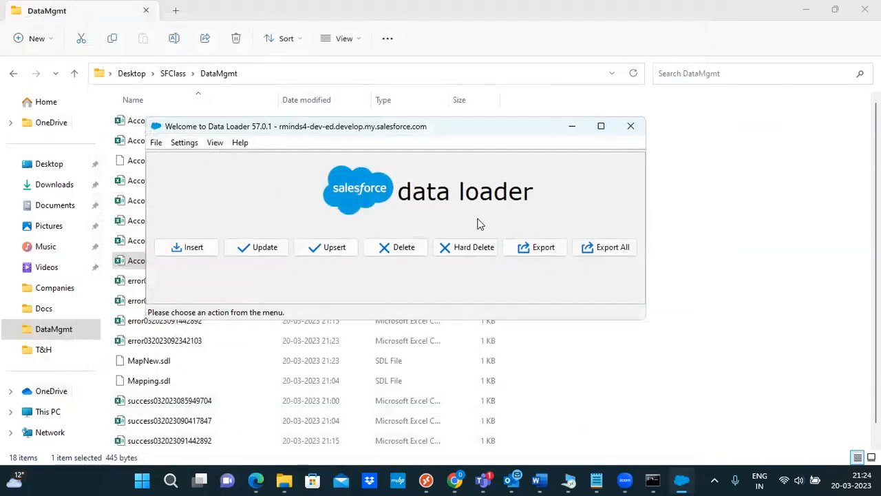
{"action": "left_click", "coordinate": [639, 389]}
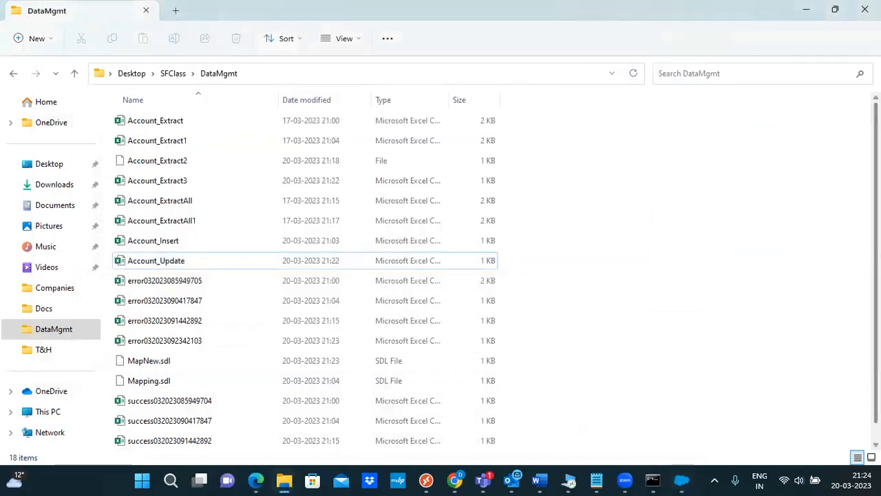
{"action": "scroll", "coordinate": [814, 250], "scroll_direction": "down", "scroll_amount": 1}
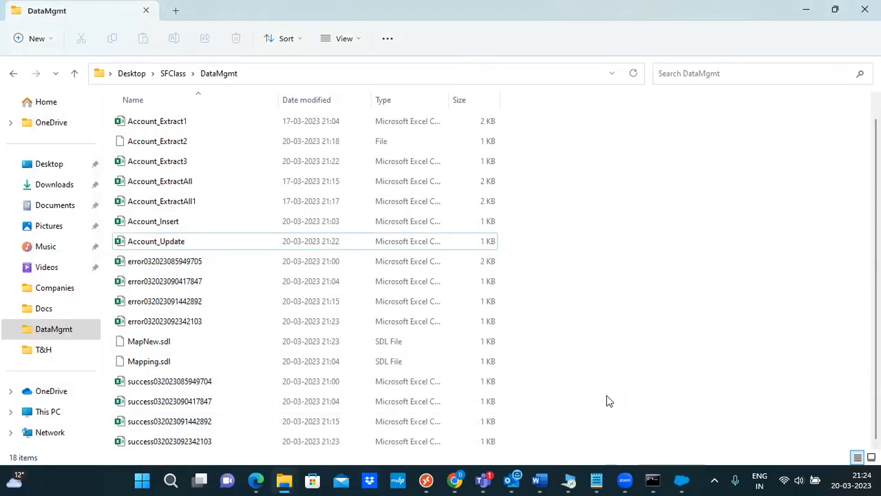
{"action": "left_click", "coordinate": [454, 480]}
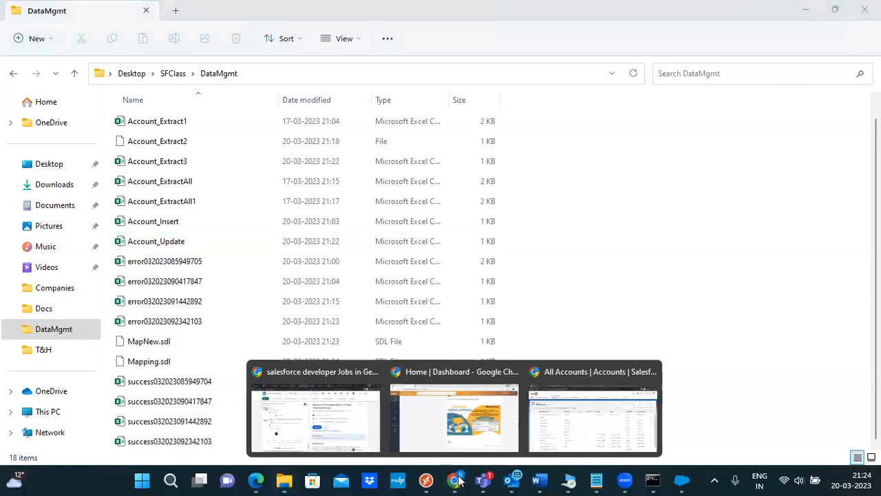
{"action": "left_click", "coordinate": [584, 422]}
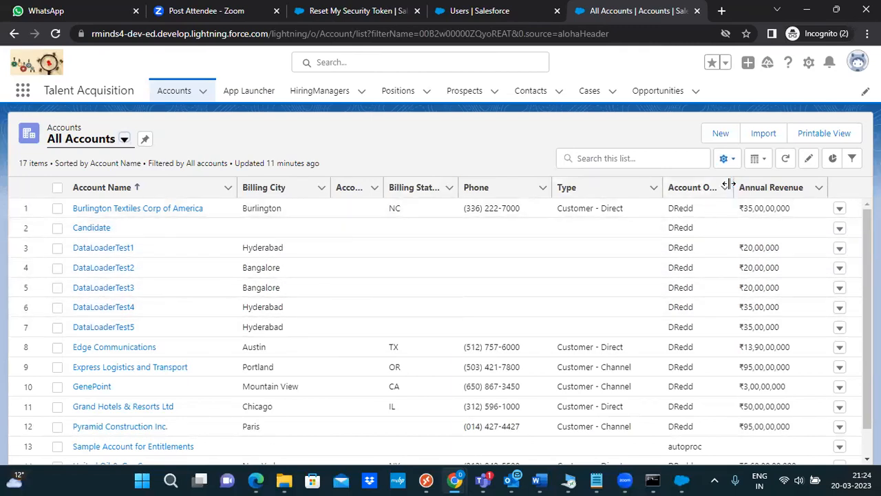
- Add Fax to the All Accounts list's visible fields
{"action": "left_click", "coordinate": [725, 158]}
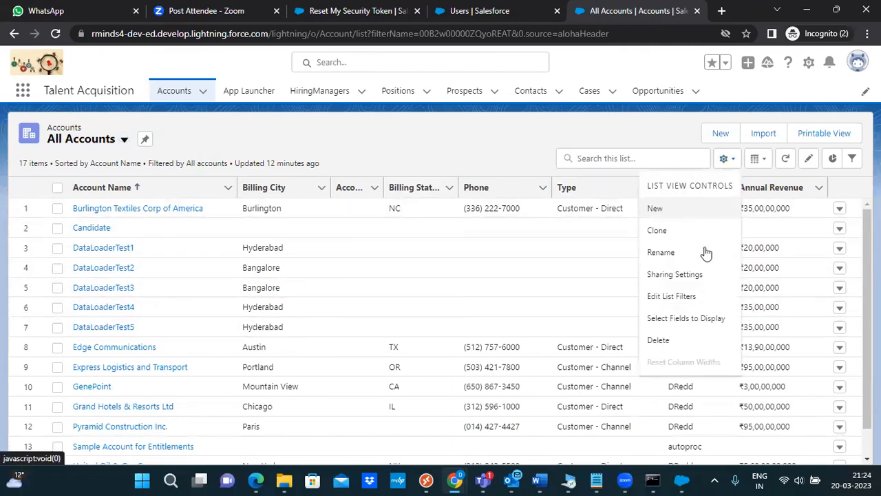
{"action": "left_click", "coordinate": [693, 320]}
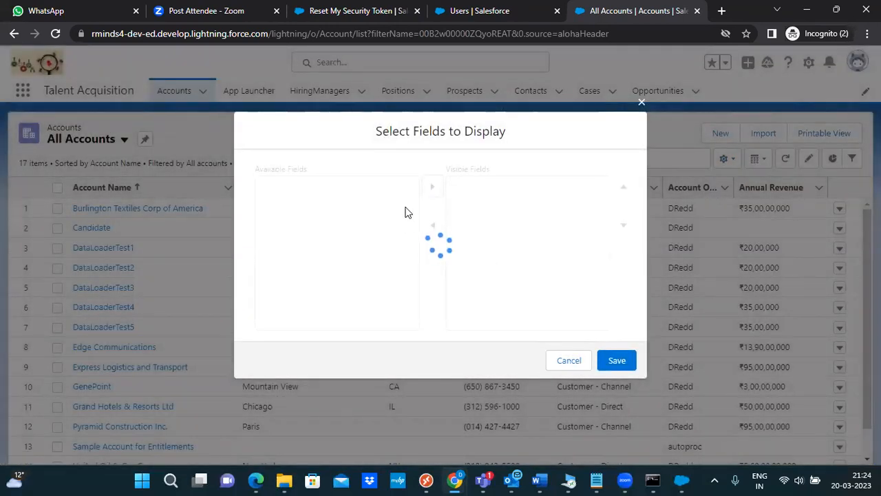
{"action": "left_click_drag", "start_coordinate": [412, 201], "coordinate": [414, 232]}
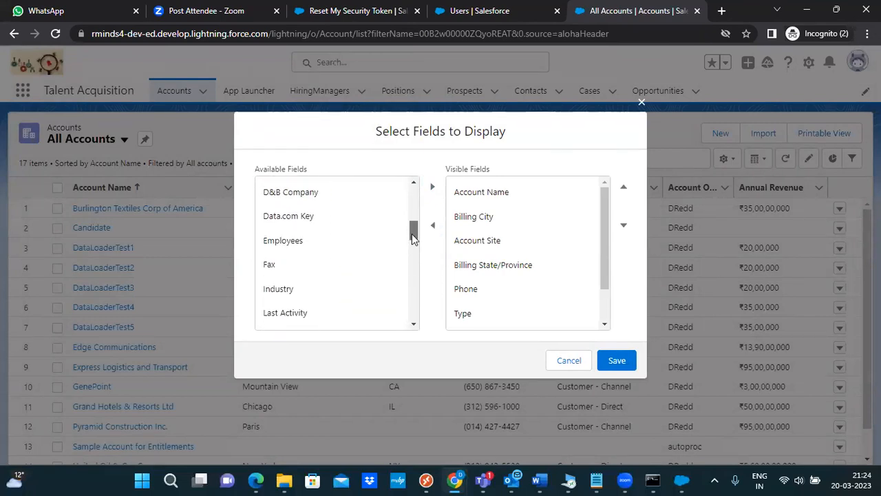
{"action": "left_click", "coordinate": [306, 271]}
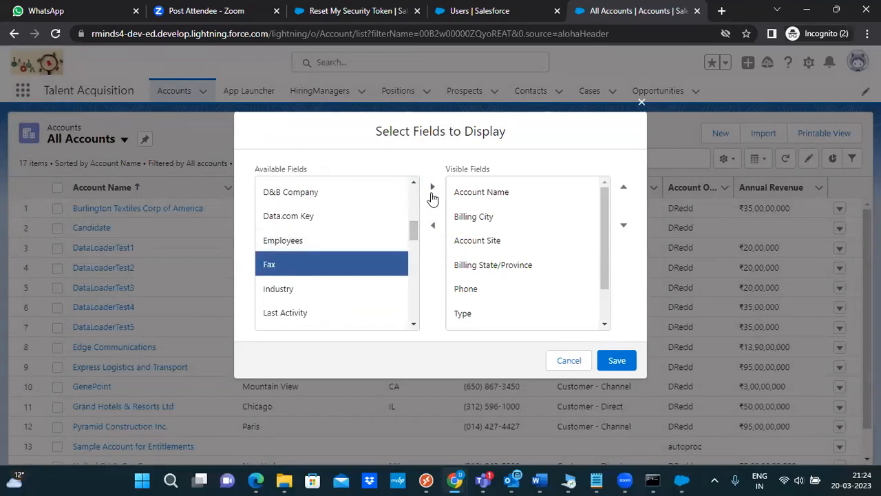
{"action": "left_click", "coordinate": [432, 194]}
{"action": "left_click", "coordinate": [624, 191]}
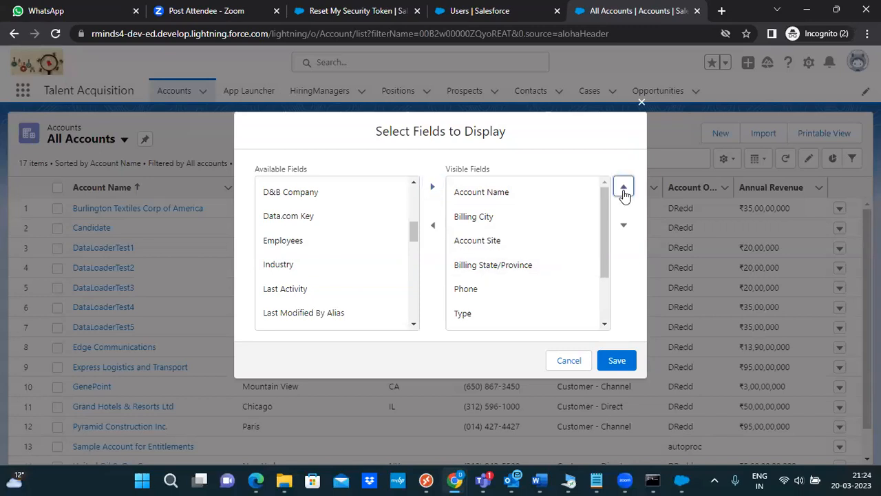
{"action": "left_click", "coordinate": [624, 195]}
{"action": "left_click", "coordinate": [624, 195]}
{"action": "left_click", "coordinate": [624, 196]}
- Move Fax up to sit right after Billing City and save the field selection
{"action": "left_click_drag", "start_coordinate": [604, 211], "coordinate": [604, 279]}
{"action": "left_click", "coordinate": [486, 316]}
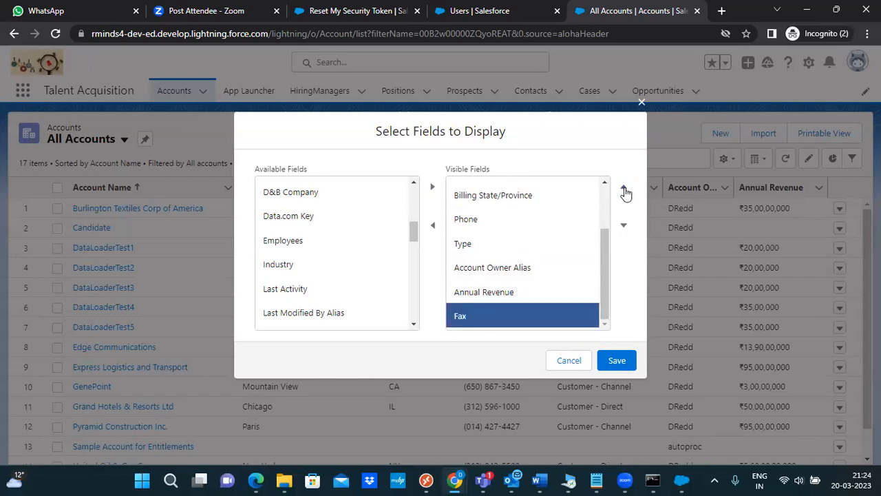
{"action": "left_click", "coordinate": [625, 191]}
{"action": "left_click", "coordinate": [625, 192]}
{"action": "left_click", "coordinate": [625, 191]}
{"action": "left_click", "coordinate": [625, 192]}
{"action": "left_click", "coordinate": [625, 192]}
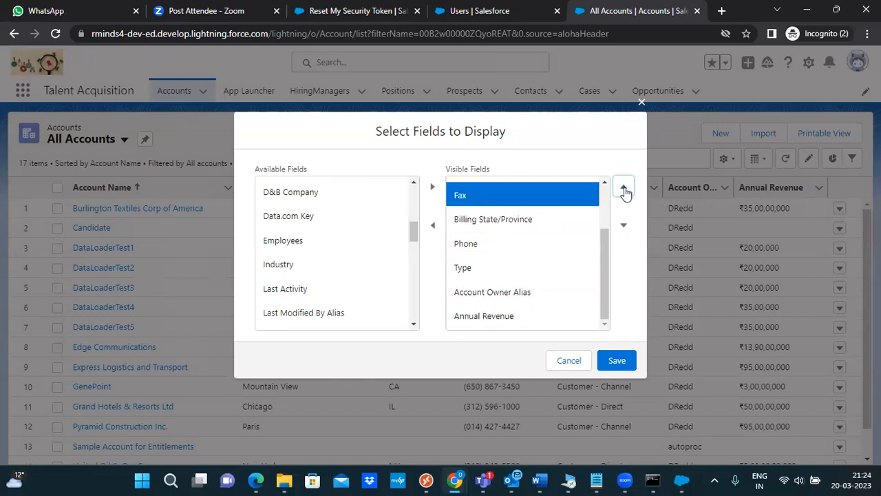
{"action": "left_click", "coordinate": [624, 192]}
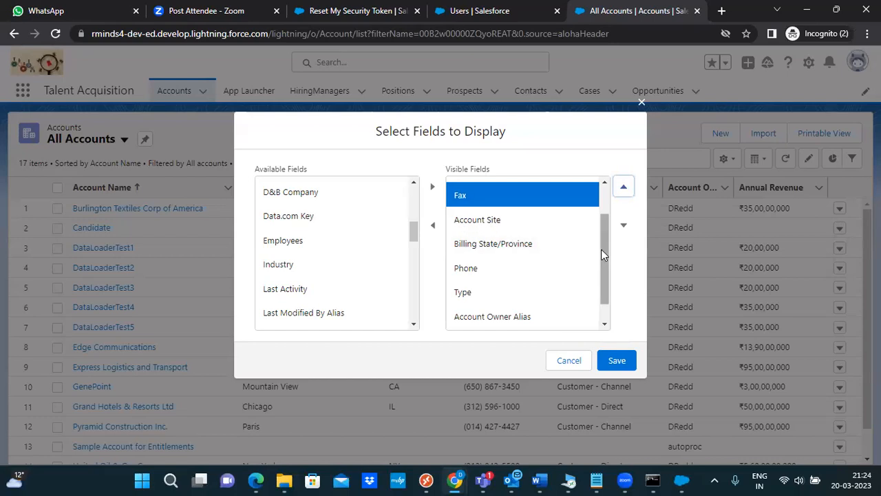
{"action": "left_click_drag", "start_coordinate": [602, 250], "coordinate": [603, 222]}
{"action": "left_click", "coordinate": [619, 365]}
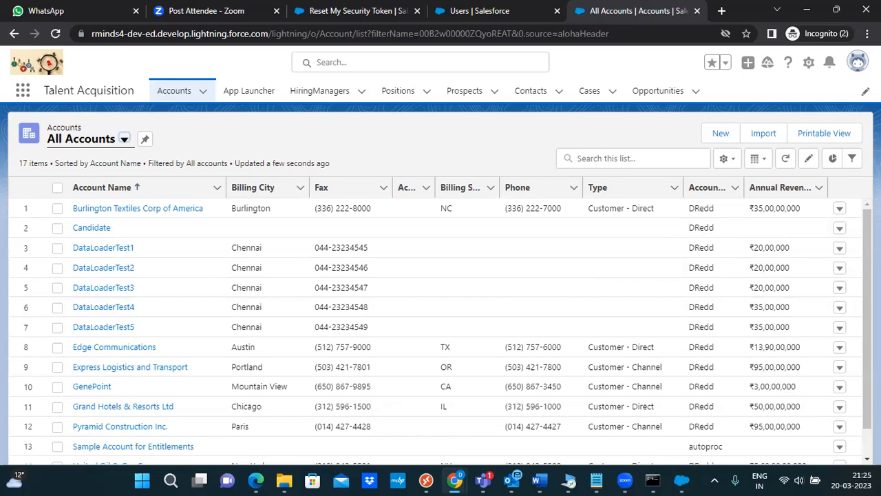
- Check the DataLoaderTest rows show Chennai and new fax numbers, then switch to SalesforceClass3 notes
{"action": "scroll", "coordinate": [440, 331], "scroll_direction": "down", "scroll_amount": 1}
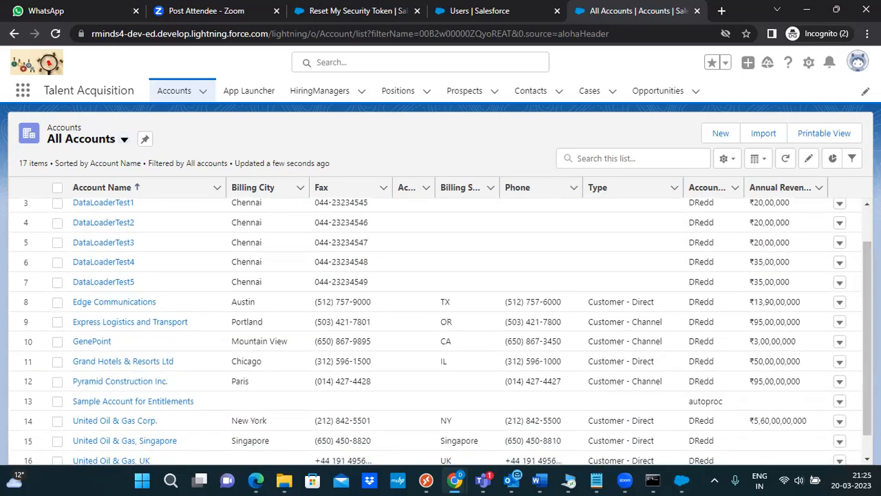
{"action": "left_click", "coordinate": [599, 479]}
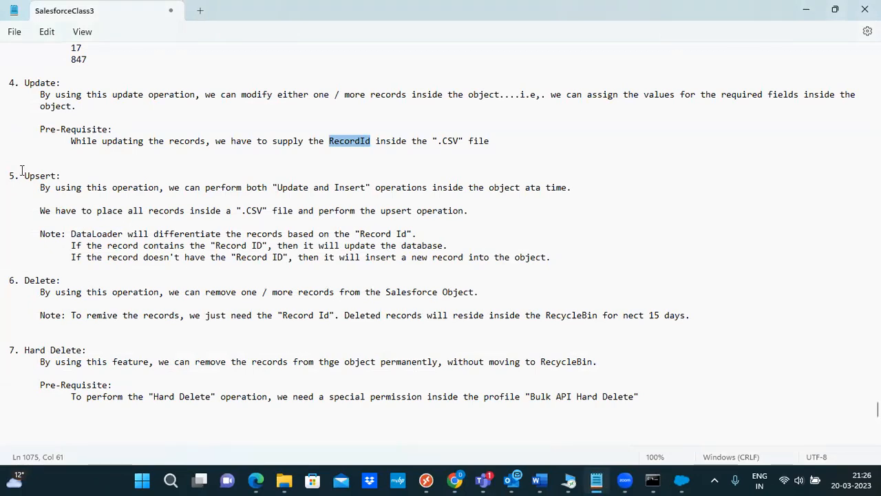
- Insert a full-width row of '=' characters on the blank line above '5. Upsert:' in the SalesforceClass3 notes
{"action": "left_click_drag", "start_coordinate": [24, 178], "coordinate": [310, 322]}
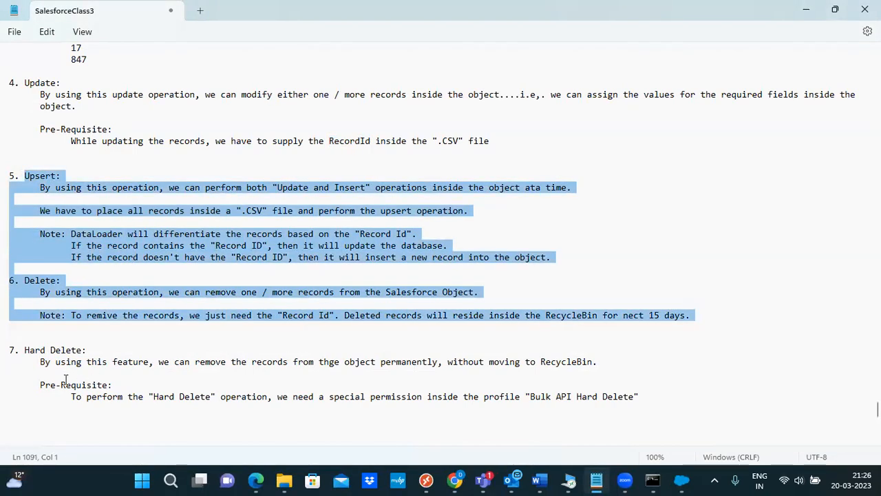
{"action": "left_click", "coordinate": [87, 165]}
{"action": "type", "text": "="}
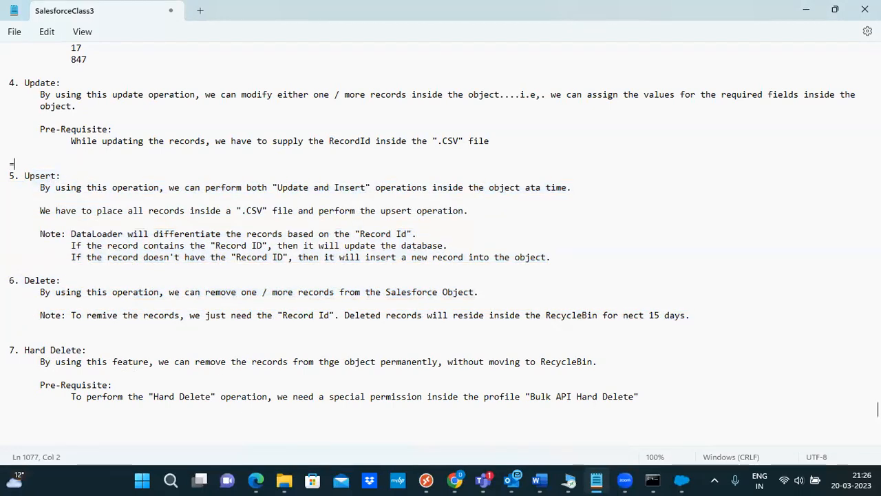
{"action": "type", "text": "==================================================="}
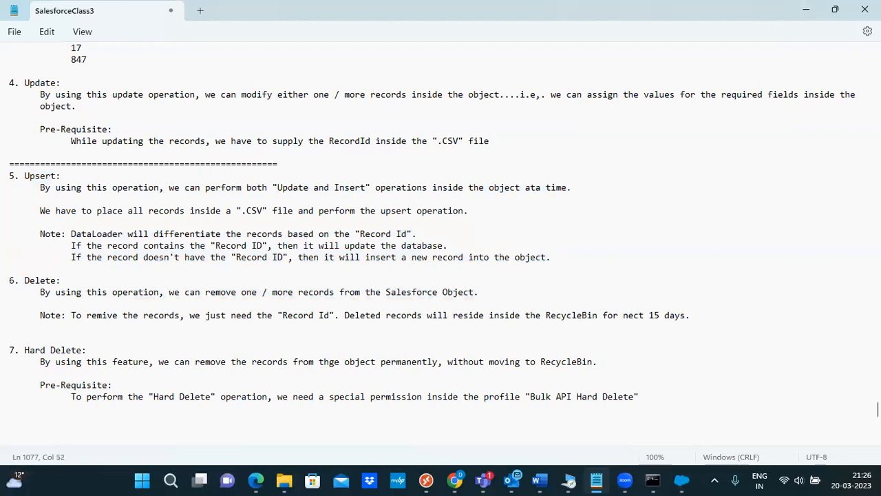
{"action": "type", "text": "==========================================================================================="}
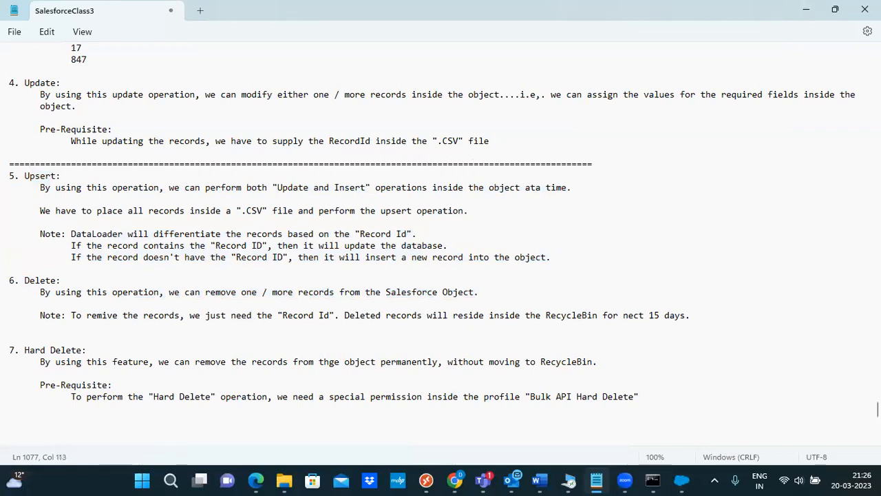
{"action": "type", "text": "========================================================"}
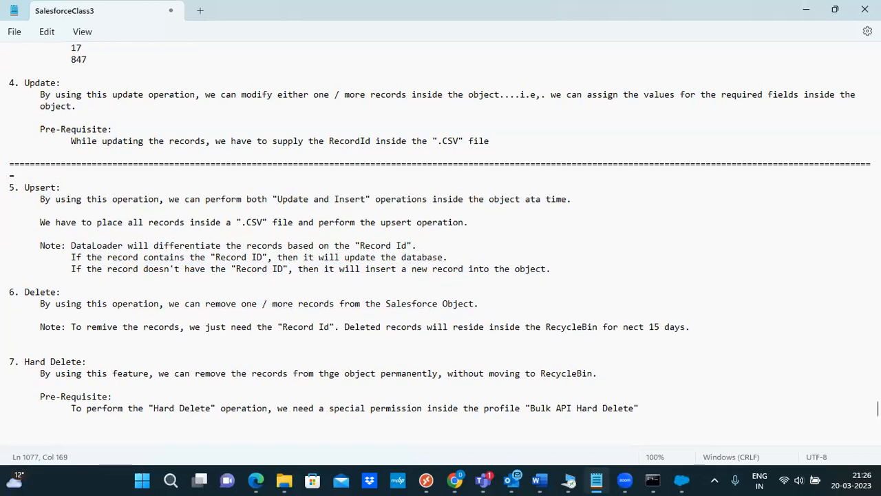
{"action": "key", "text": "BackSpace"}
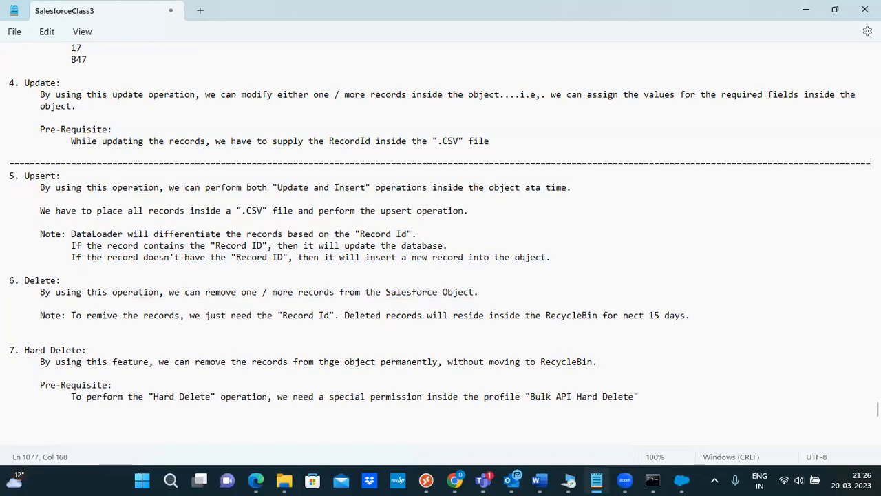
{"action": "key", "text": "Return"}
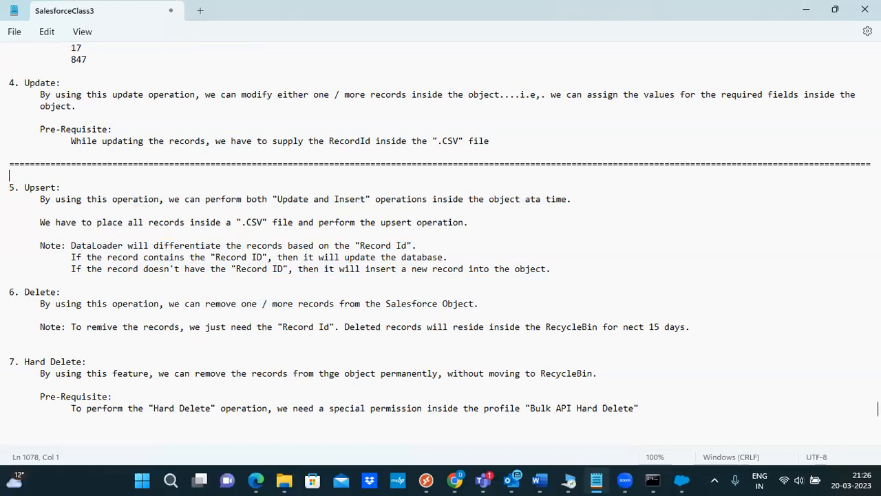
{"action": "scroll", "coordinate": [443, 115], "scroll_direction": "up", "scroll_amount": 10}
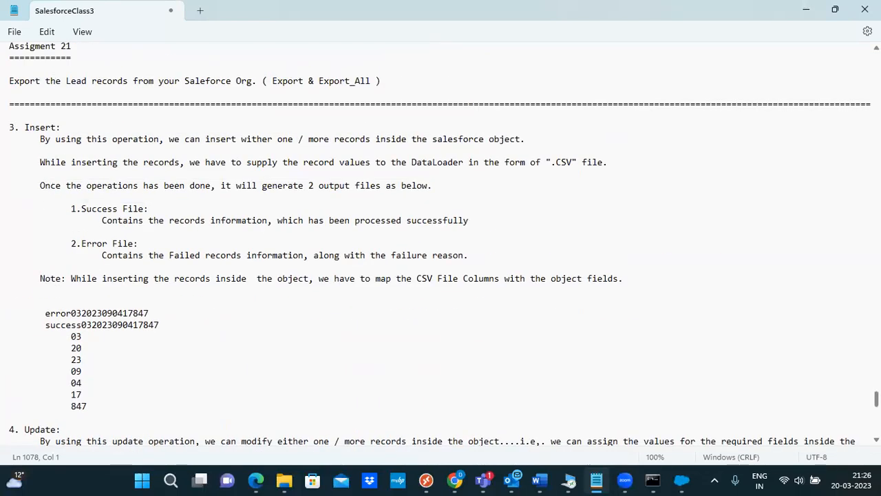